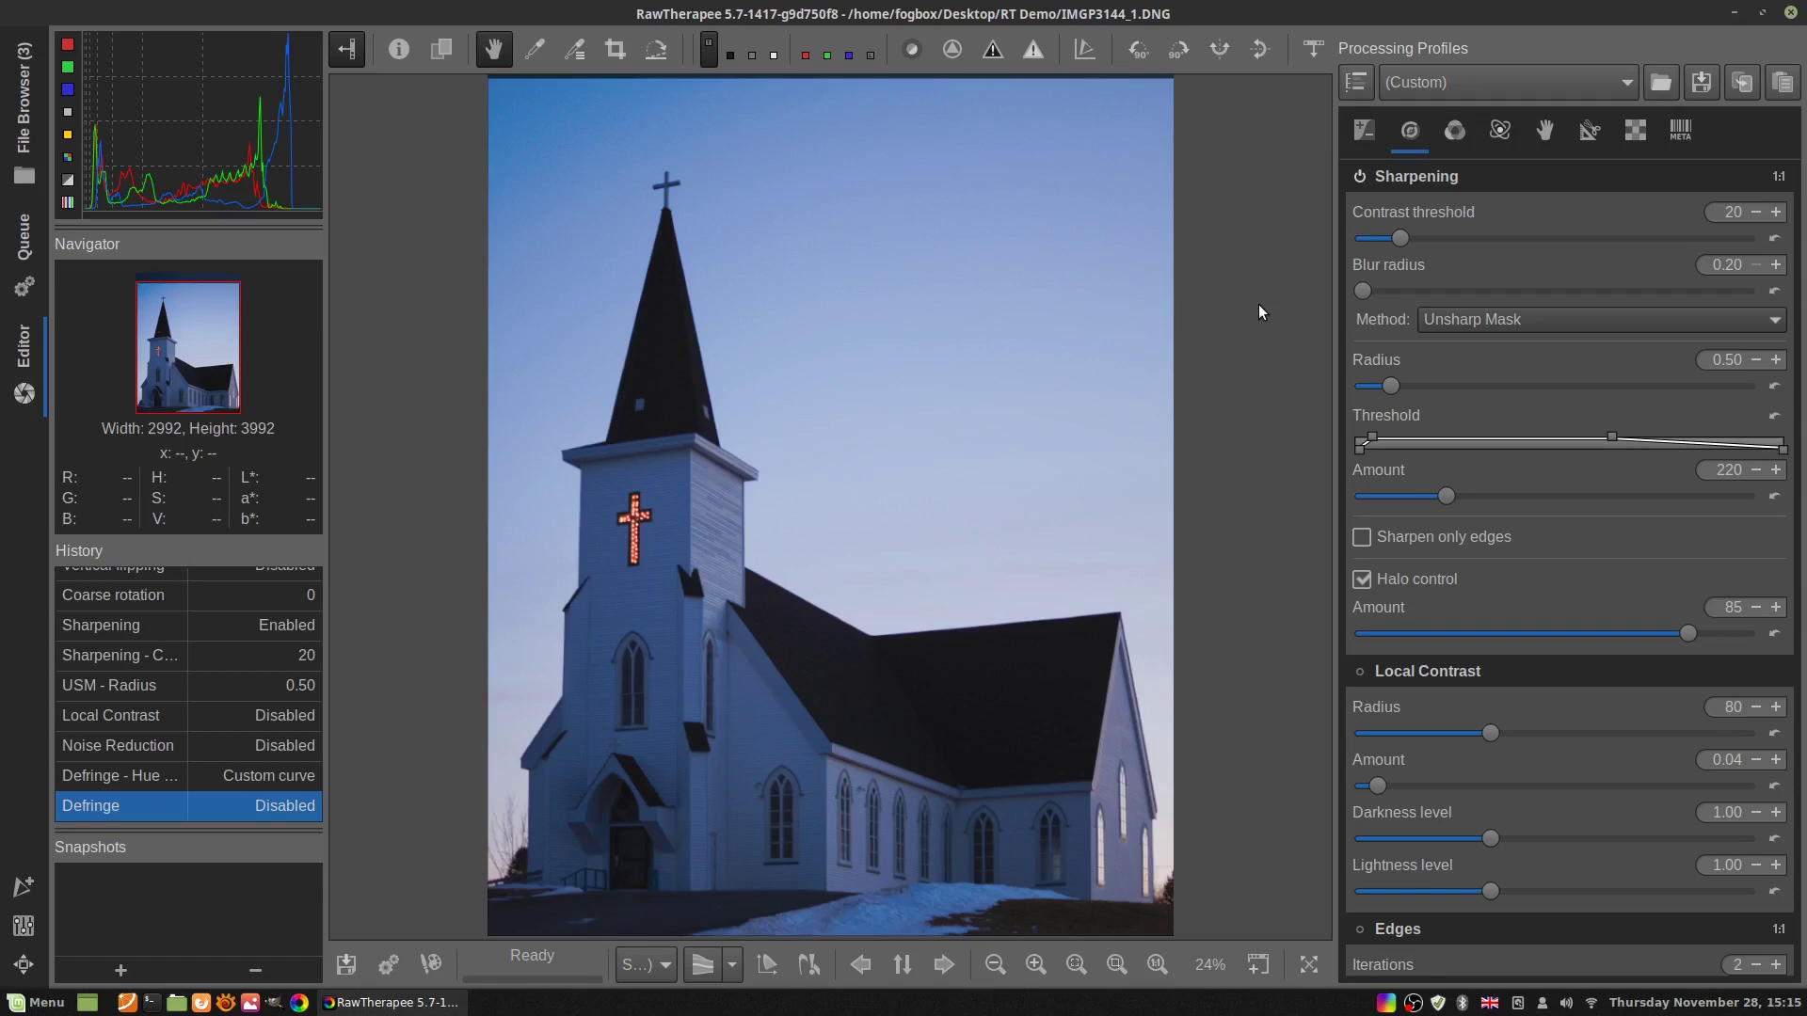
Turn off the Median Filter in the Noise Reduction settings, with the church roofline viewed at 100%
{"action": "key", "text": "z"}
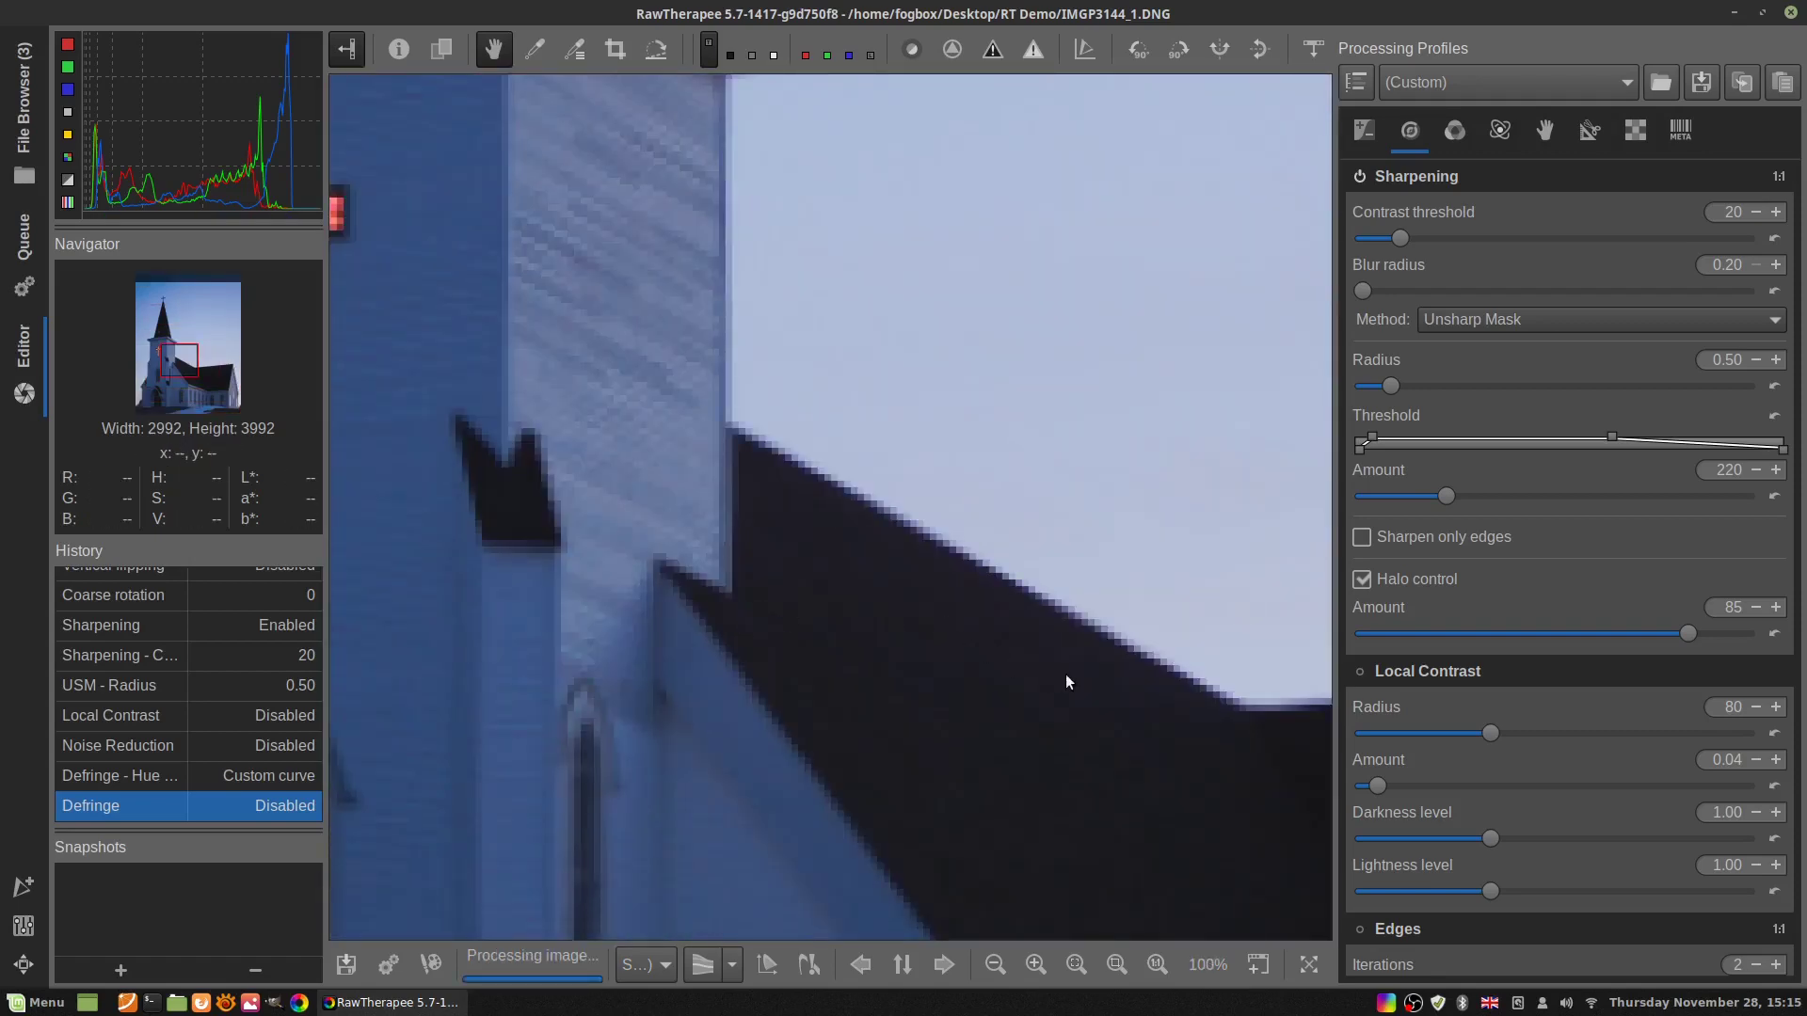
{"action": "left_click_drag", "start_coordinate": [1169, 697], "coordinate": [1090, 666]}
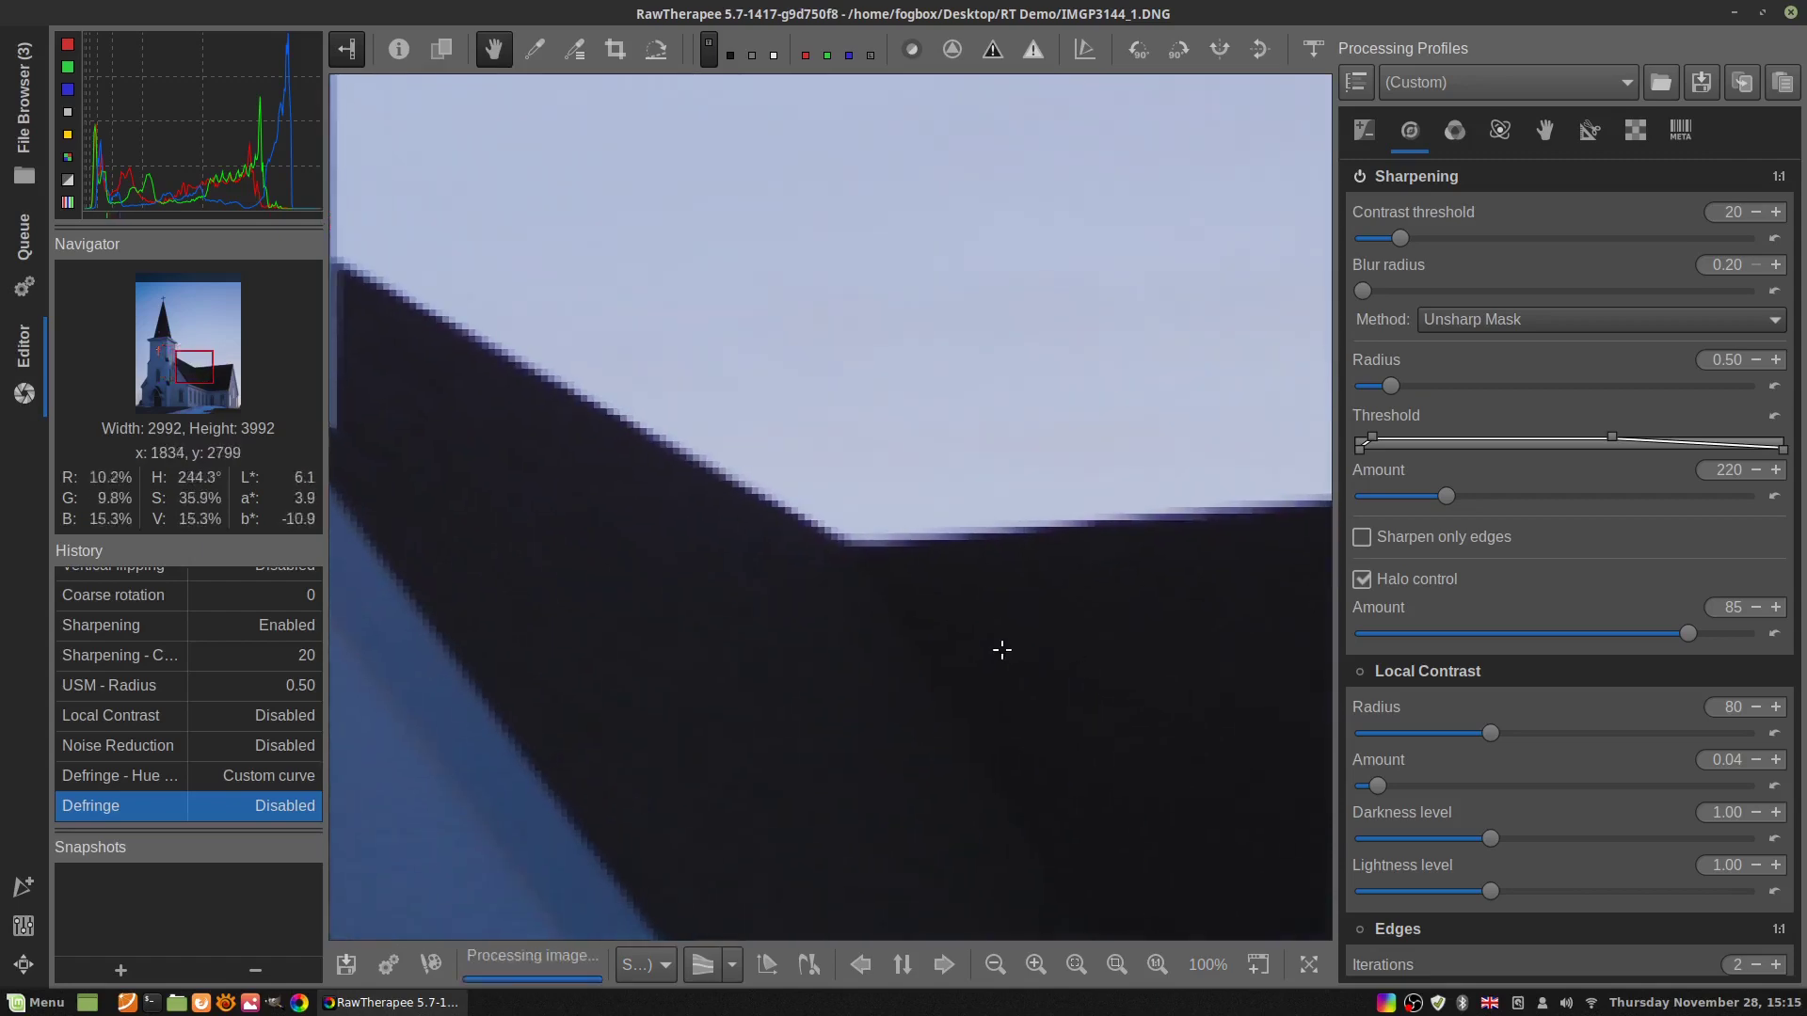
{"action": "scroll", "coordinate": [1409, 574], "scroll_direction": "down", "scroll_amount": 15}
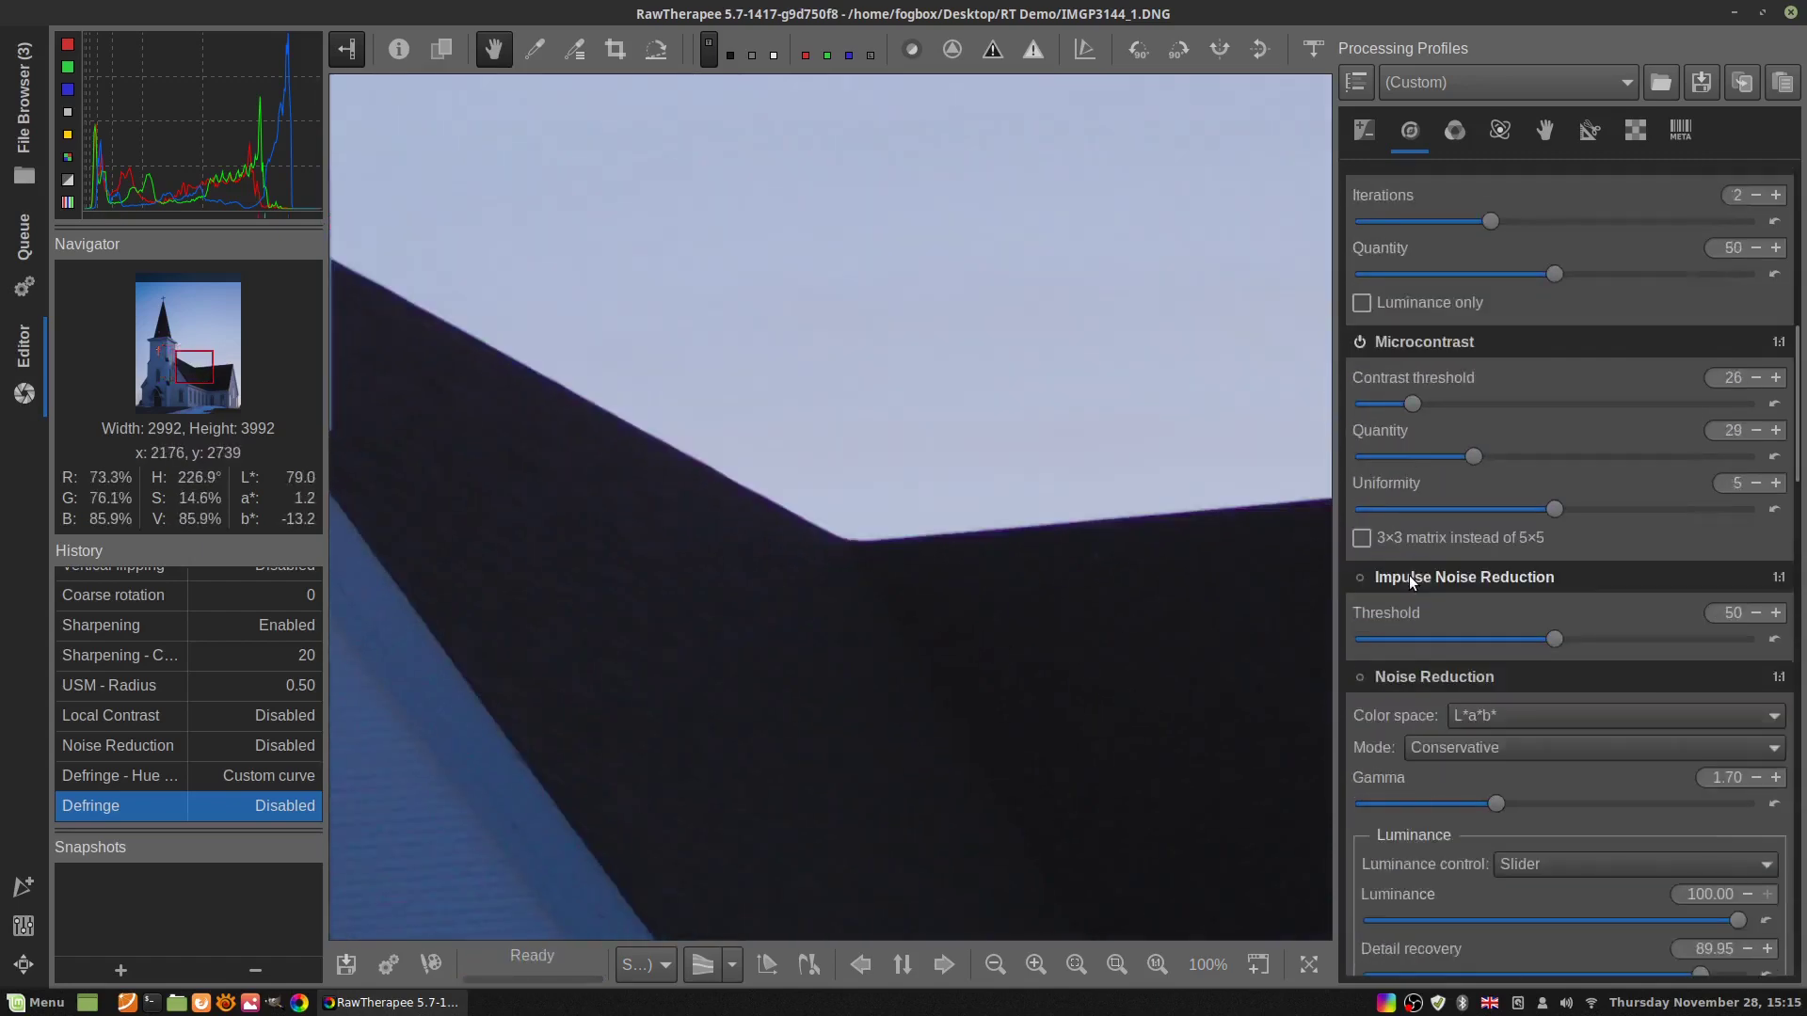
{"action": "scroll", "coordinate": [1409, 575], "scroll_direction": "down", "scroll_amount": 5}
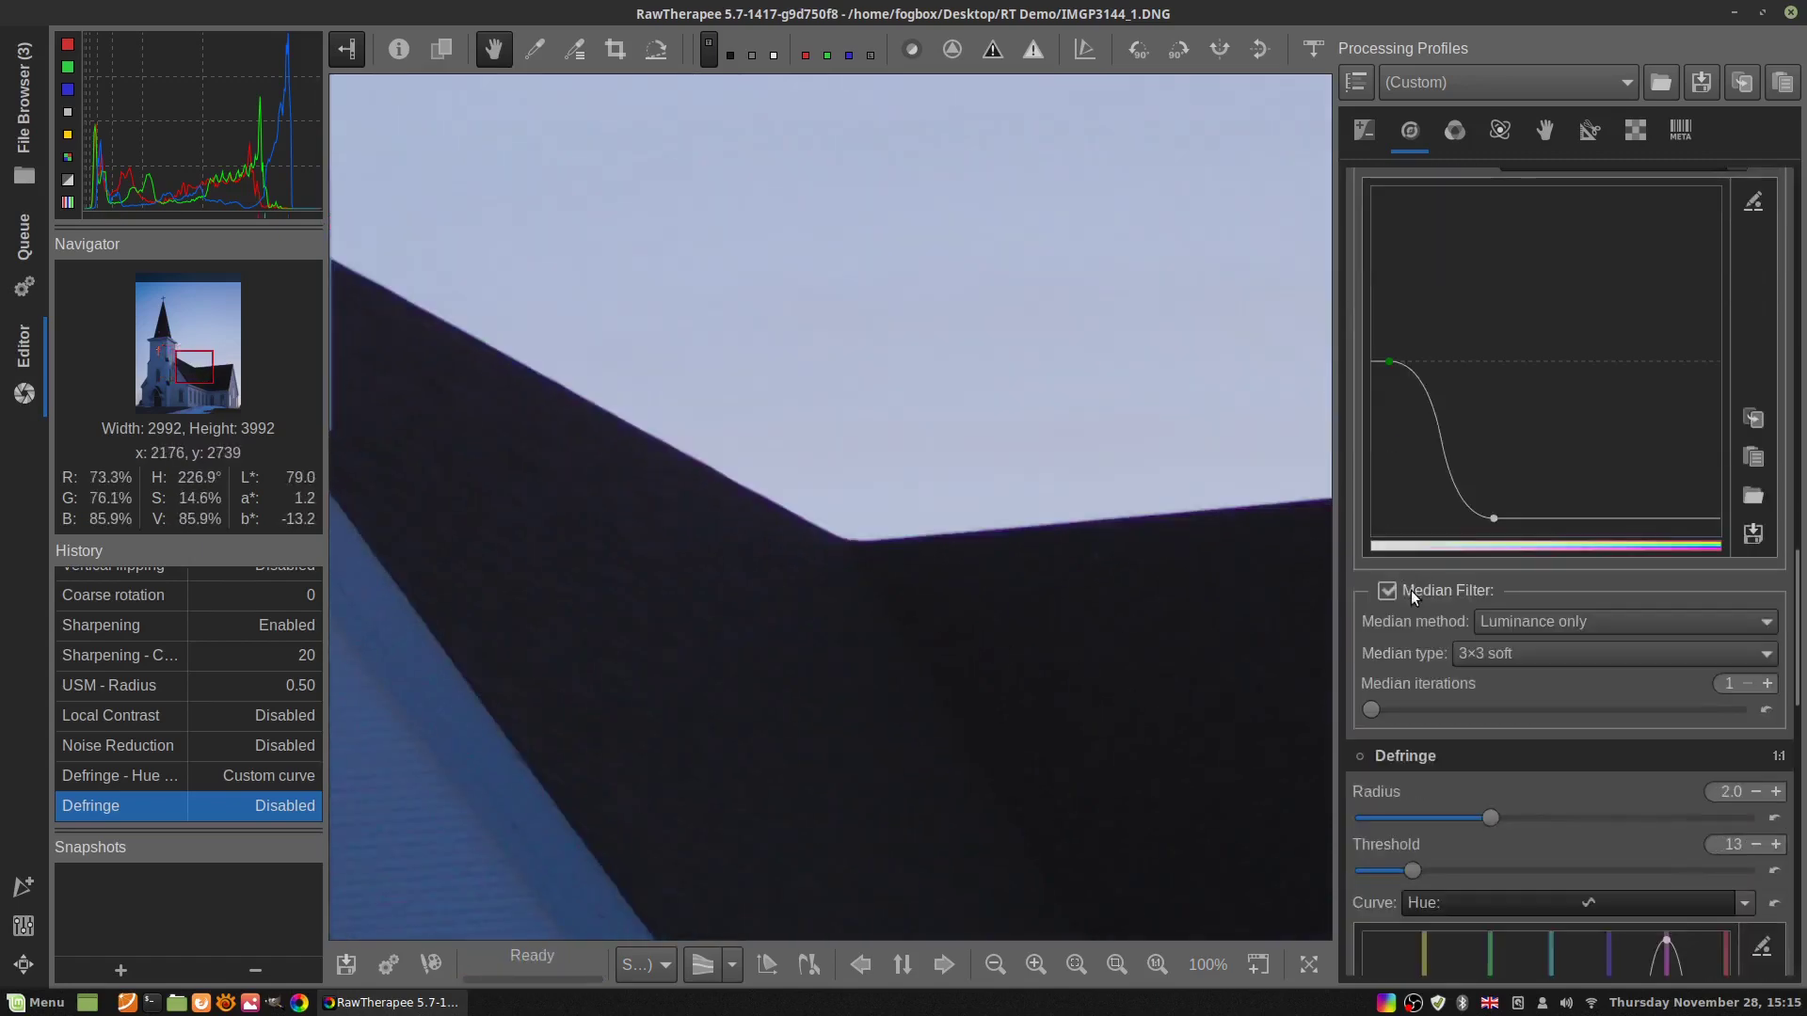
{"action": "left_click", "coordinate": [1389, 590]}
Reset the Microcontrast contrast threshold and quantity to their default of 20, and disable Microcontrast
{"action": "scroll", "coordinate": [1491, 573], "scroll_direction": "up", "scroll_amount": 8}
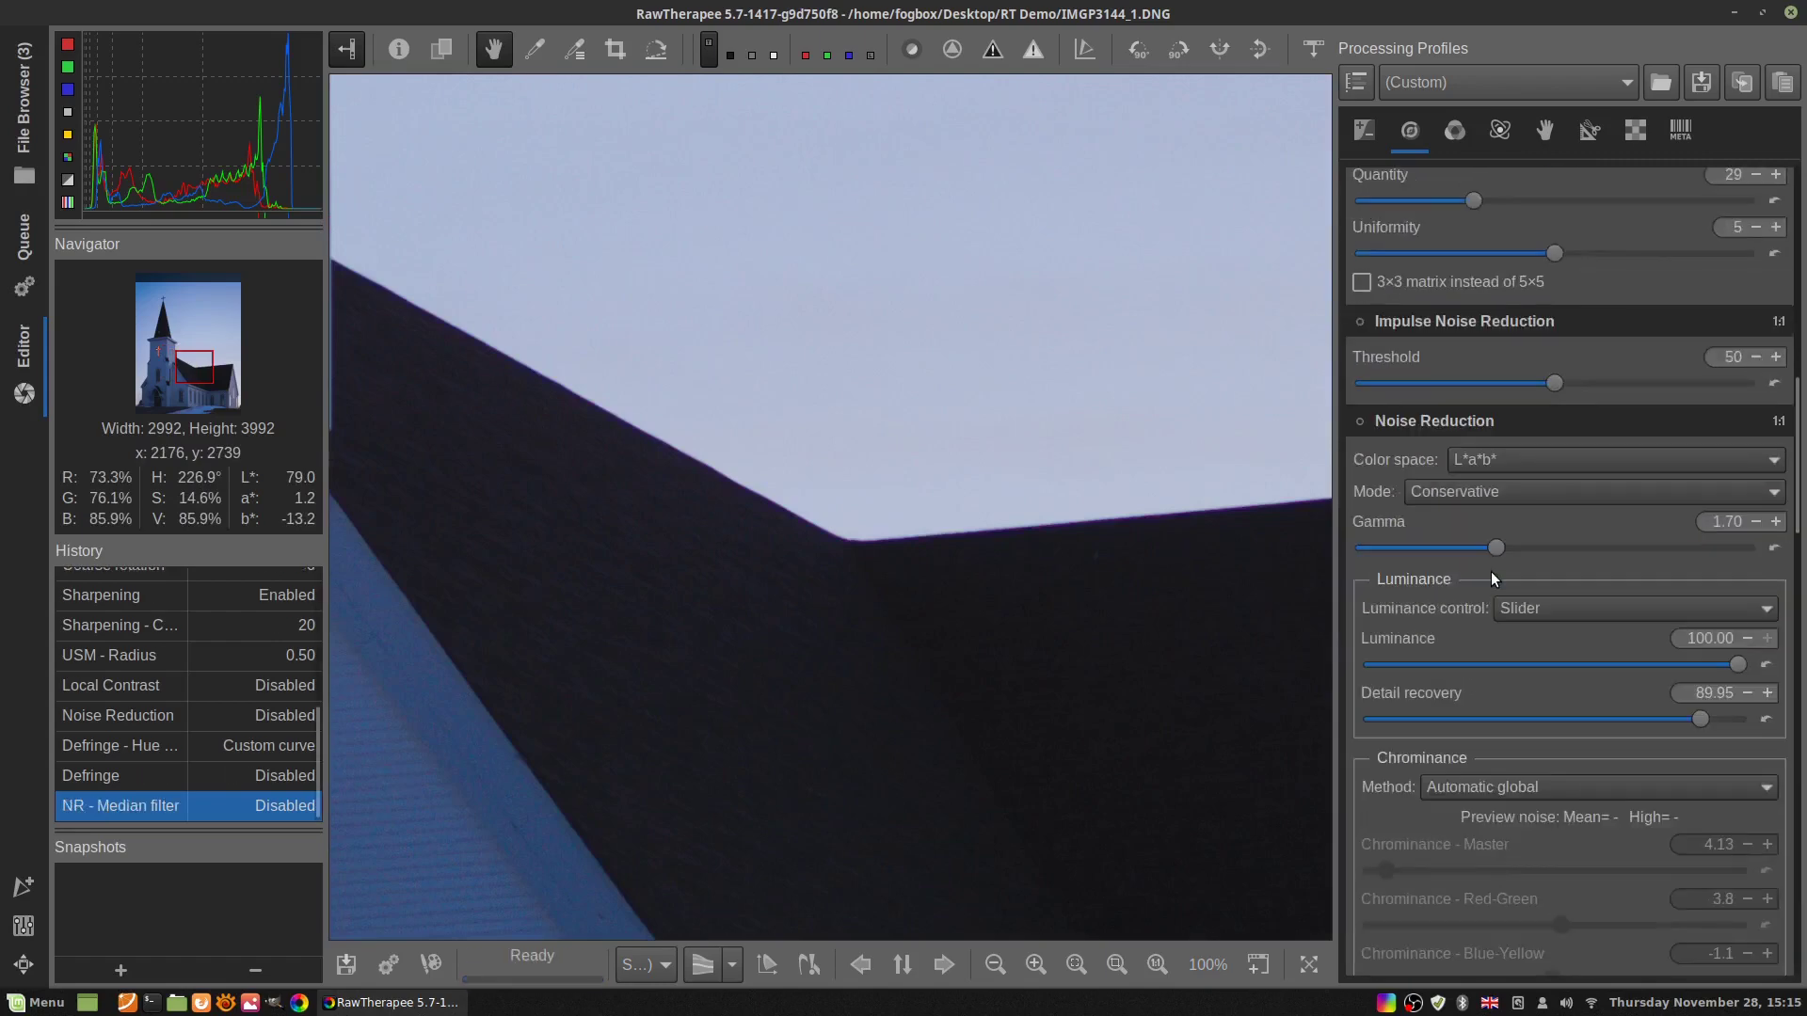
{"action": "scroll", "coordinate": [1491, 572], "scroll_direction": "down", "scroll_amount": 15}
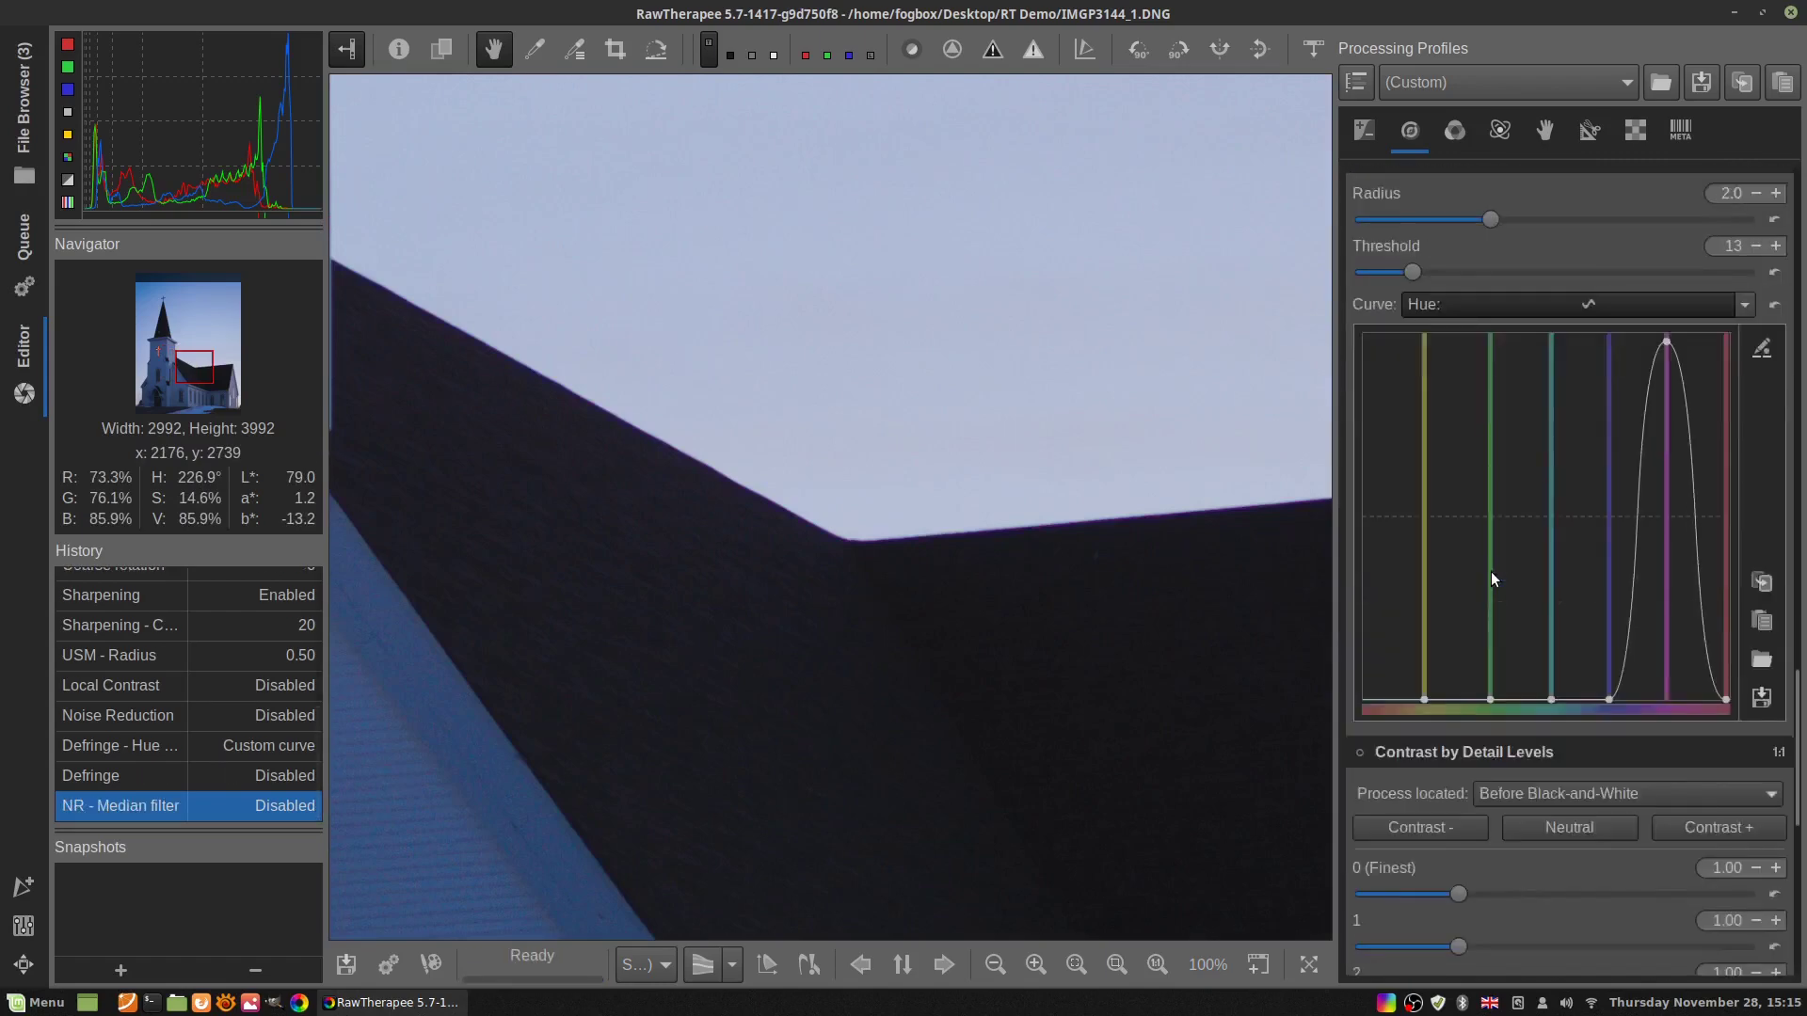
{"action": "scroll", "coordinate": [1492, 574], "scroll_direction": "down", "scroll_amount": 6}
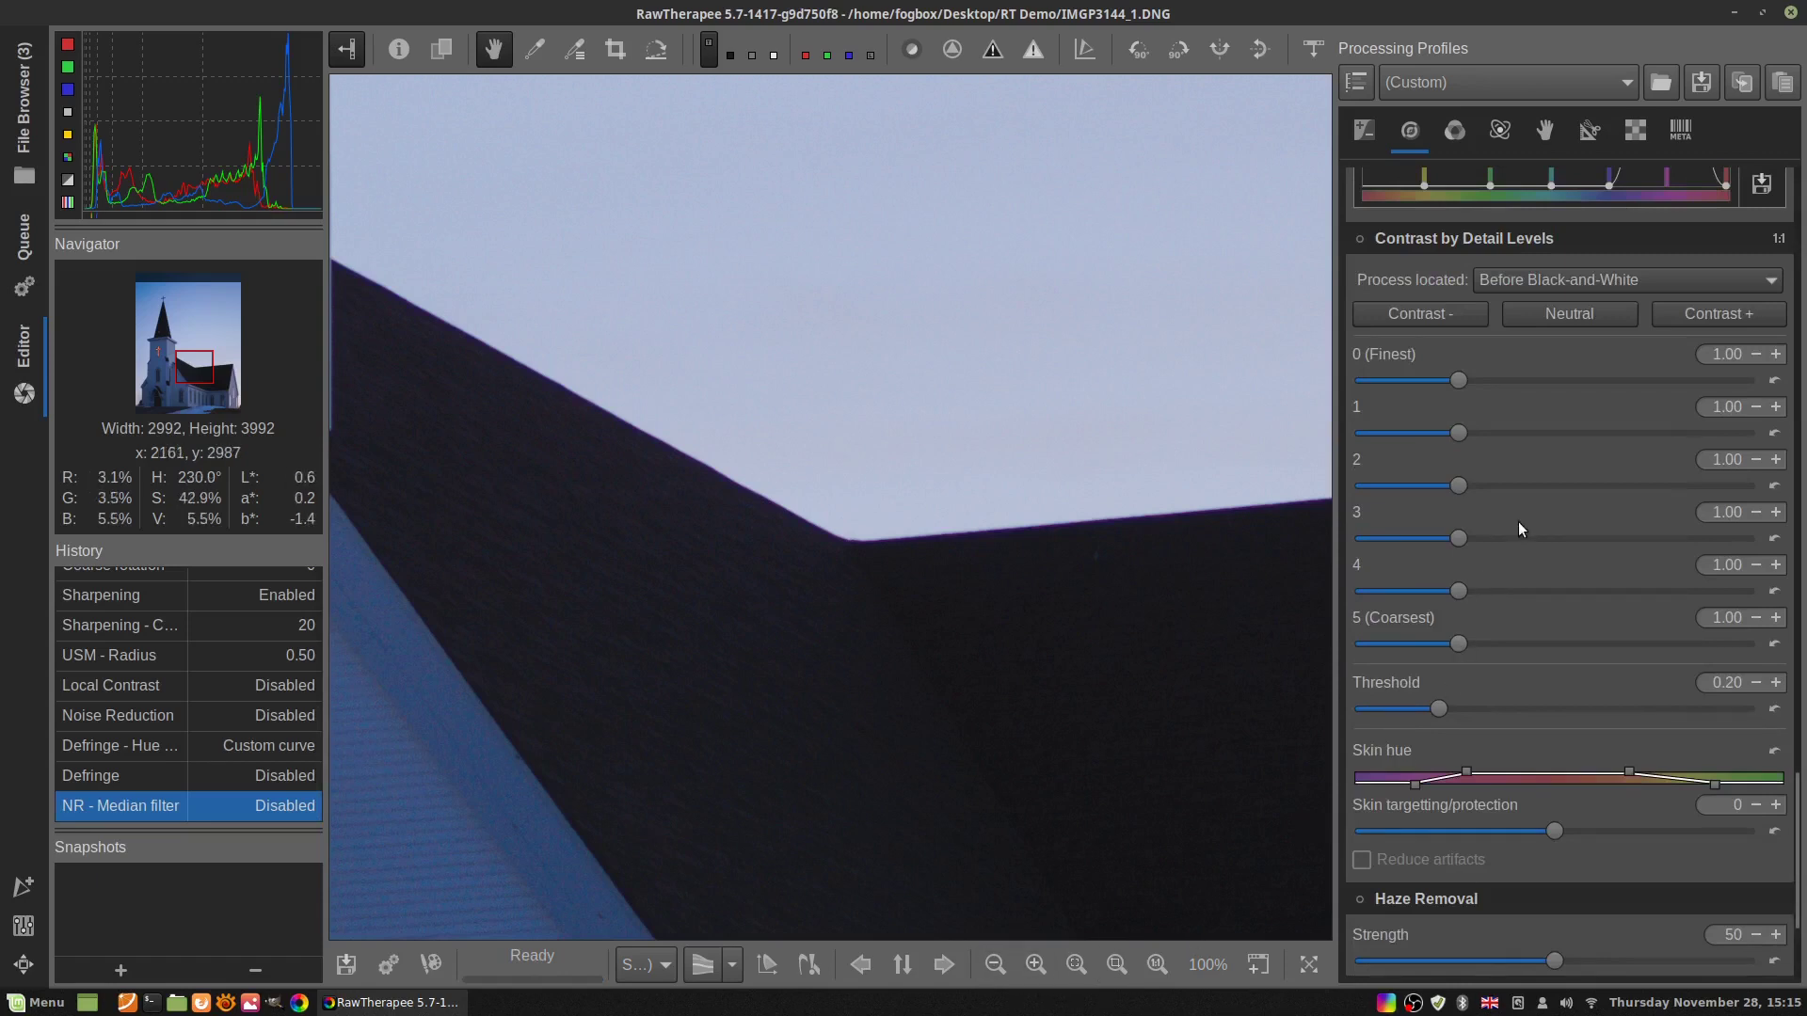
{"action": "scroll", "coordinate": [1518, 523], "scroll_direction": "up", "scroll_amount": 5}
{"action": "scroll", "coordinate": [1518, 521], "scroll_direction": "up", "scroll_amount": 12}
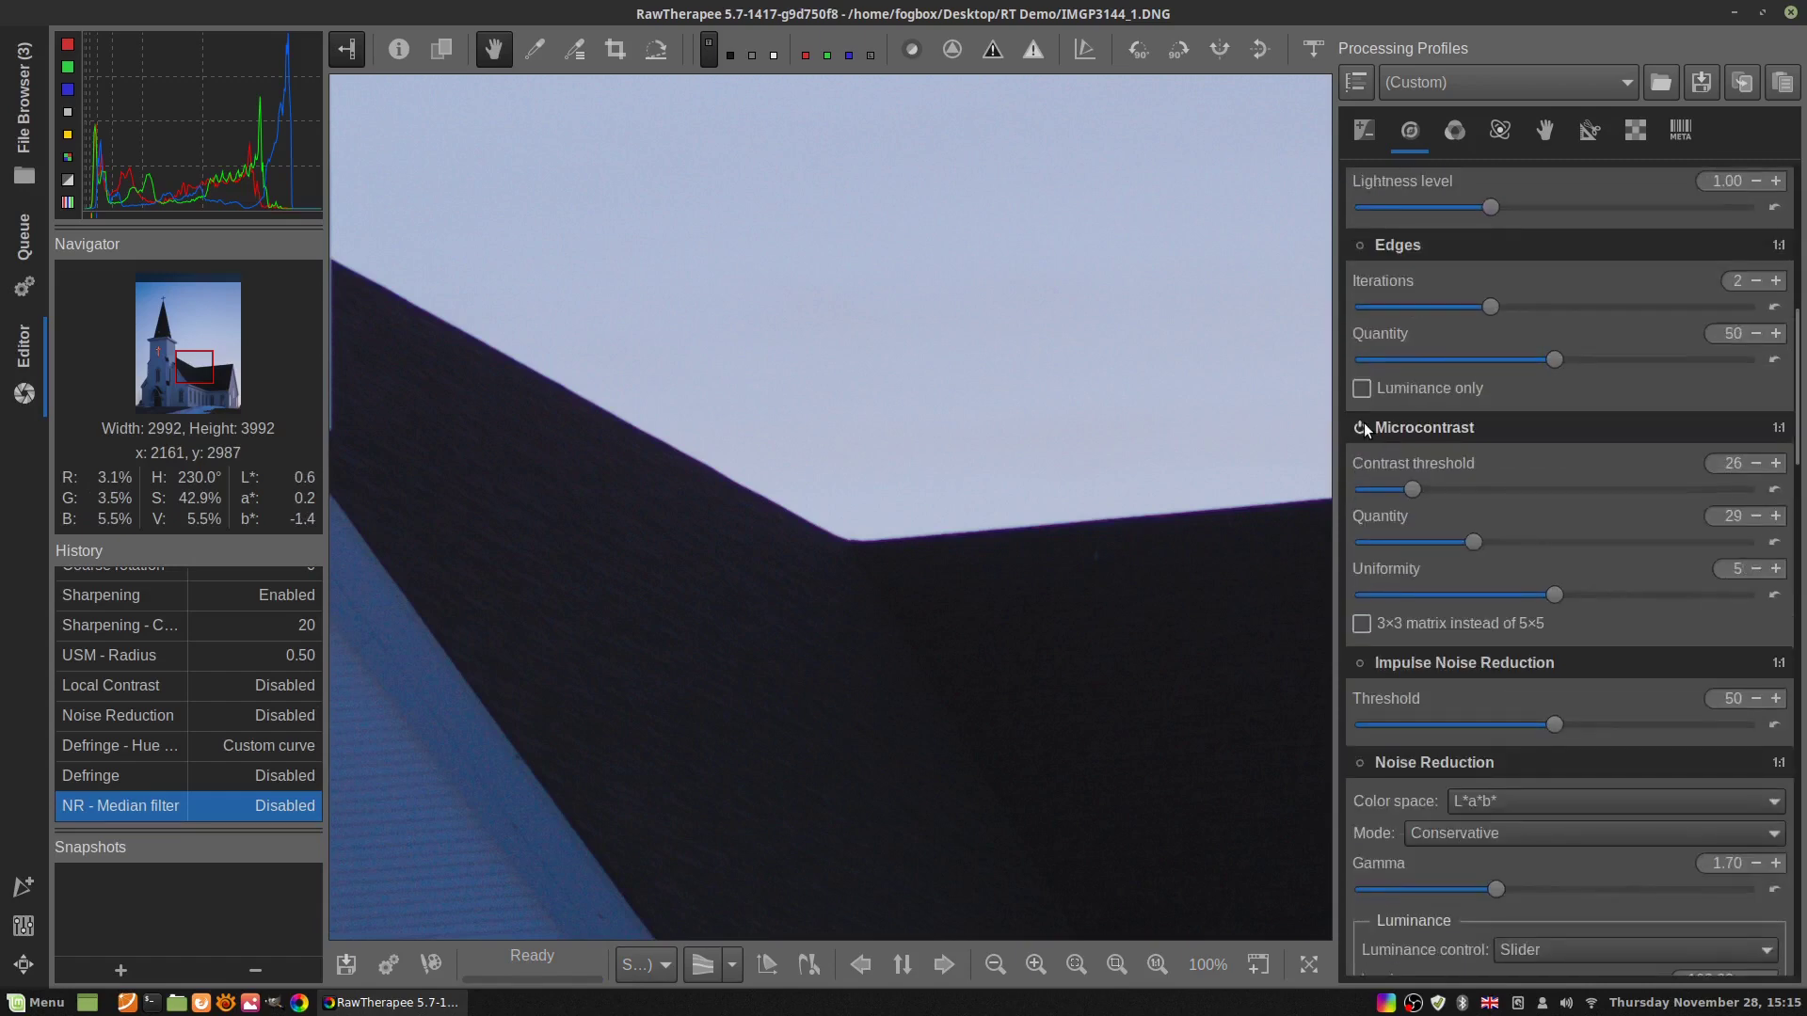
{"action": "left_click", "coordinate": [1774, 489]}
{"action": "left_click", "coordinate": [1774, 542]}
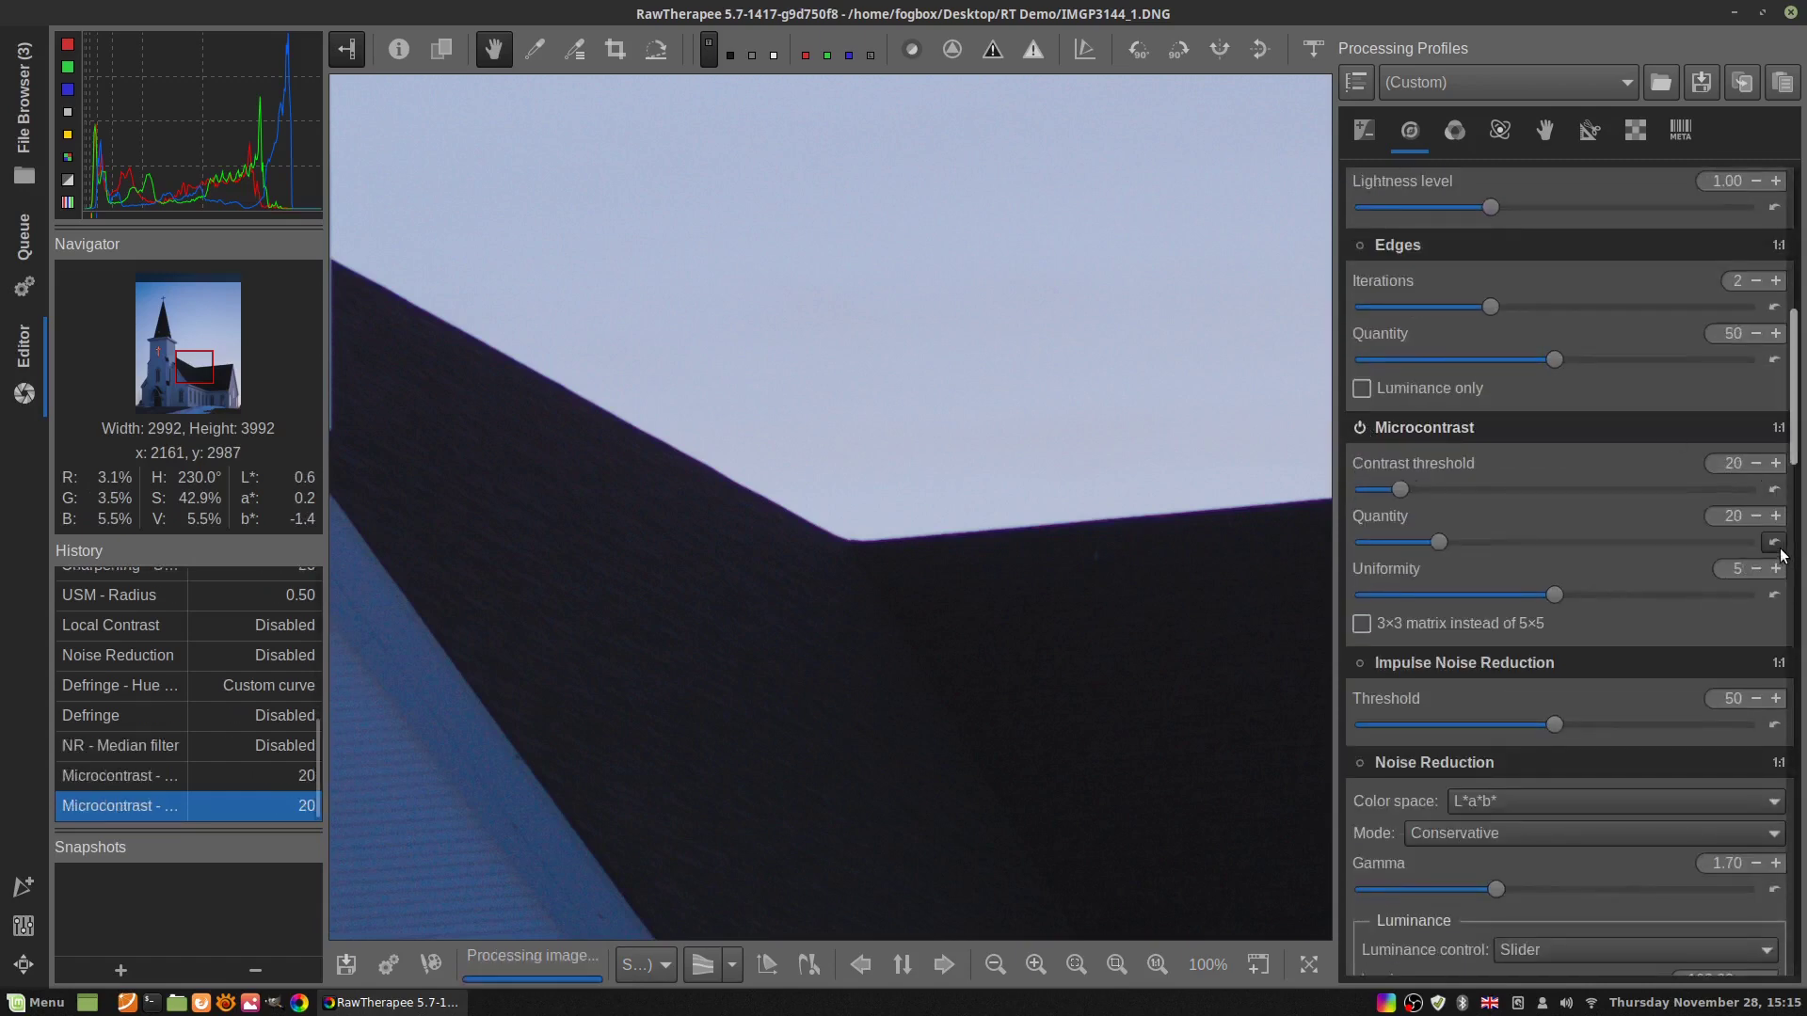
{"action": "left_click", "coordinate": [1361, 429]}
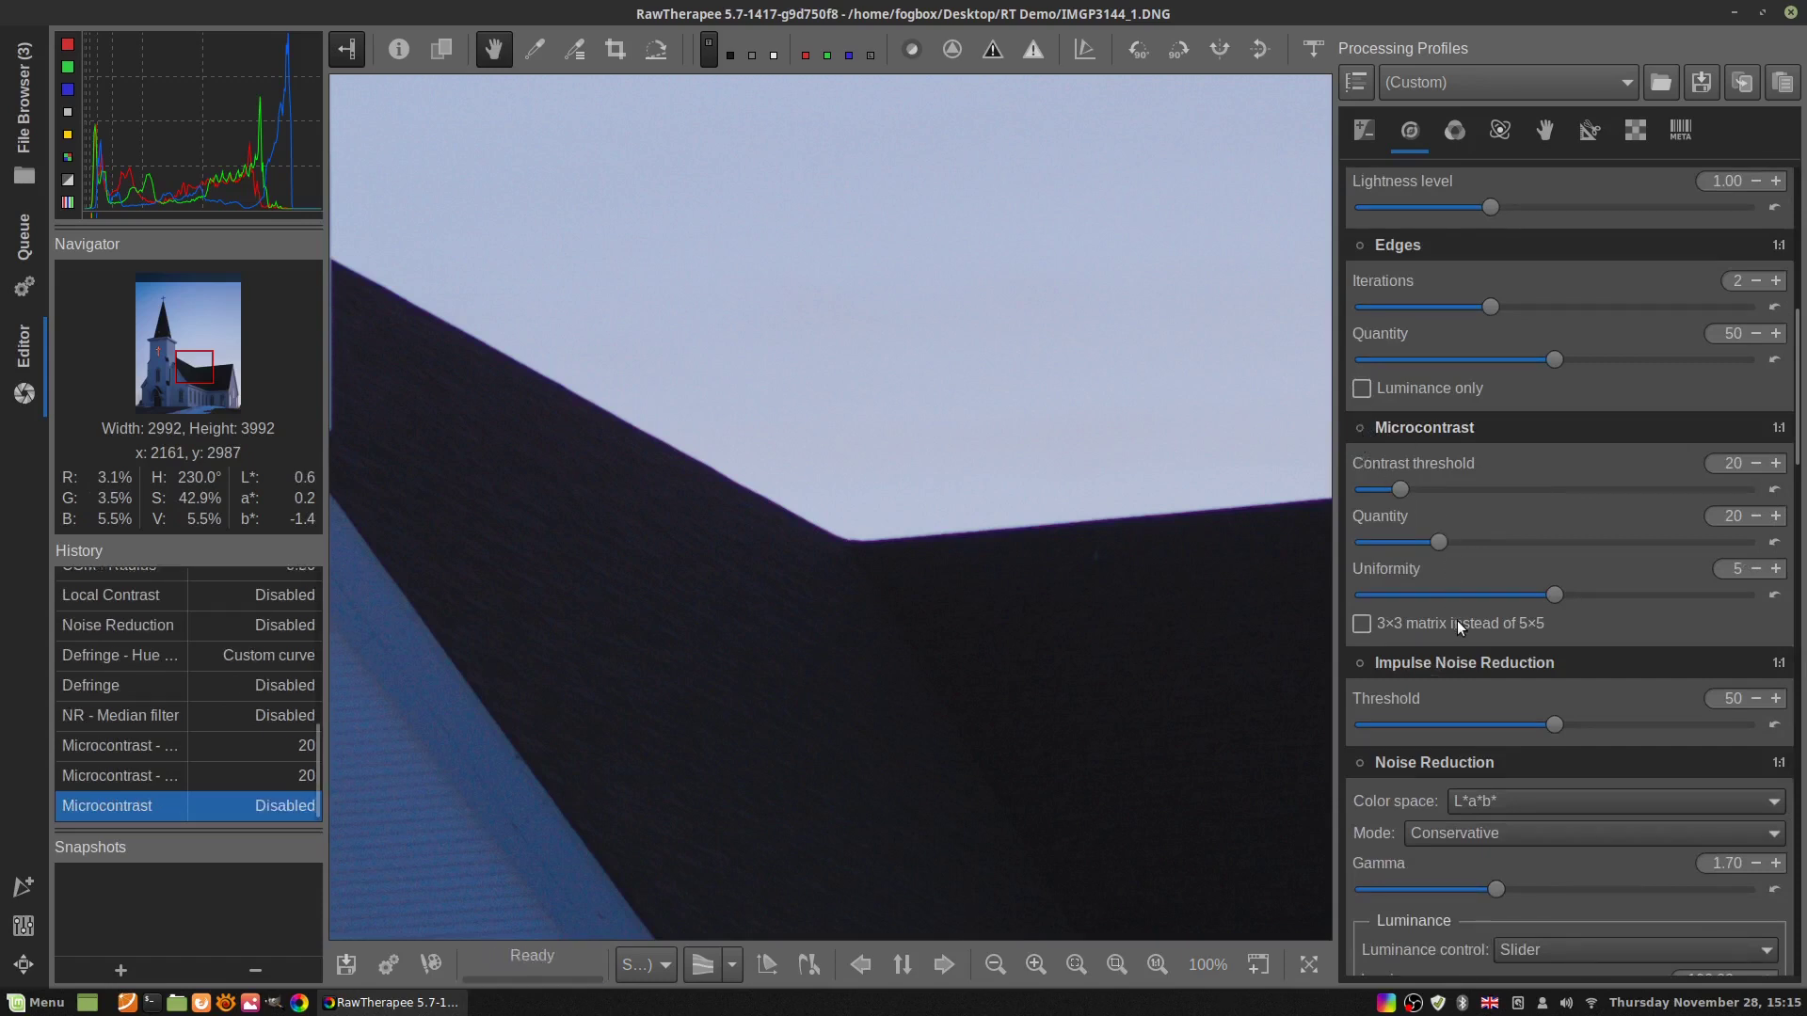
Examine the edges of the steeple and roof against the sky at 100% and 200% magnification
{"action": "scroll", "coordinate": [1457, 620], "scroll_direction": "up", "scroll_amount": 3}
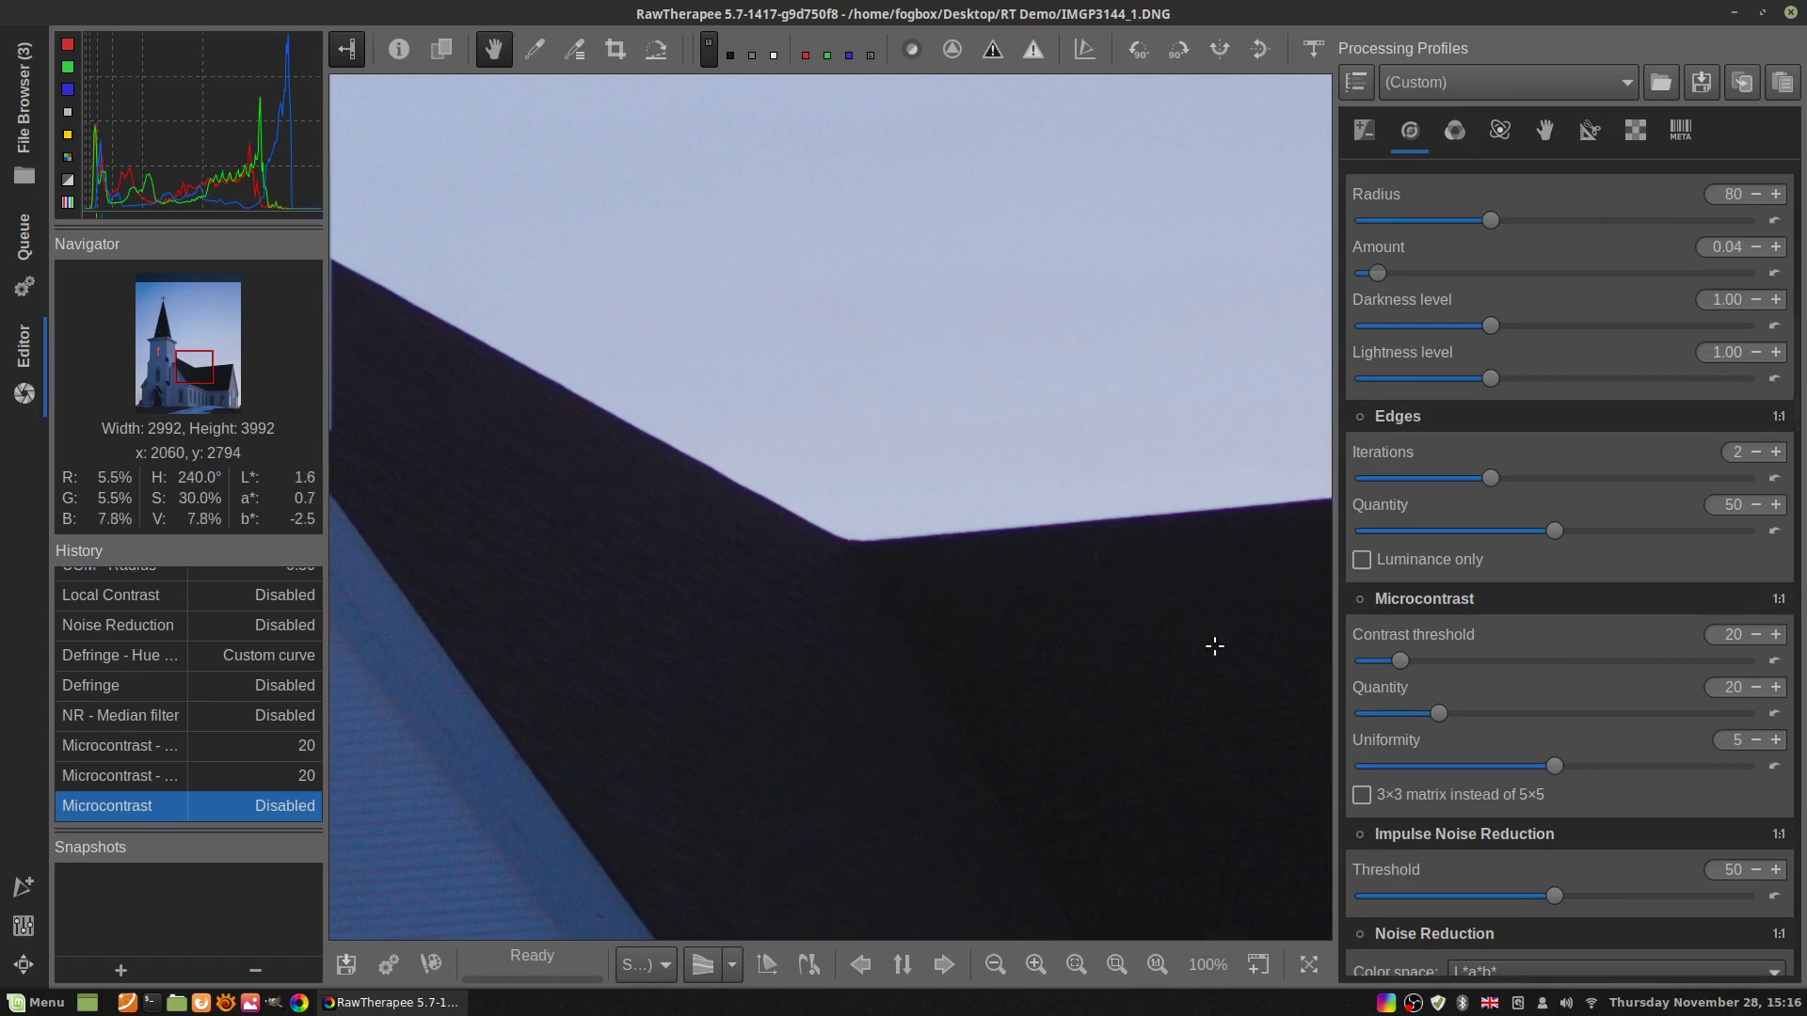
{"action": "left_click", "coordinate": [1120, 966]}
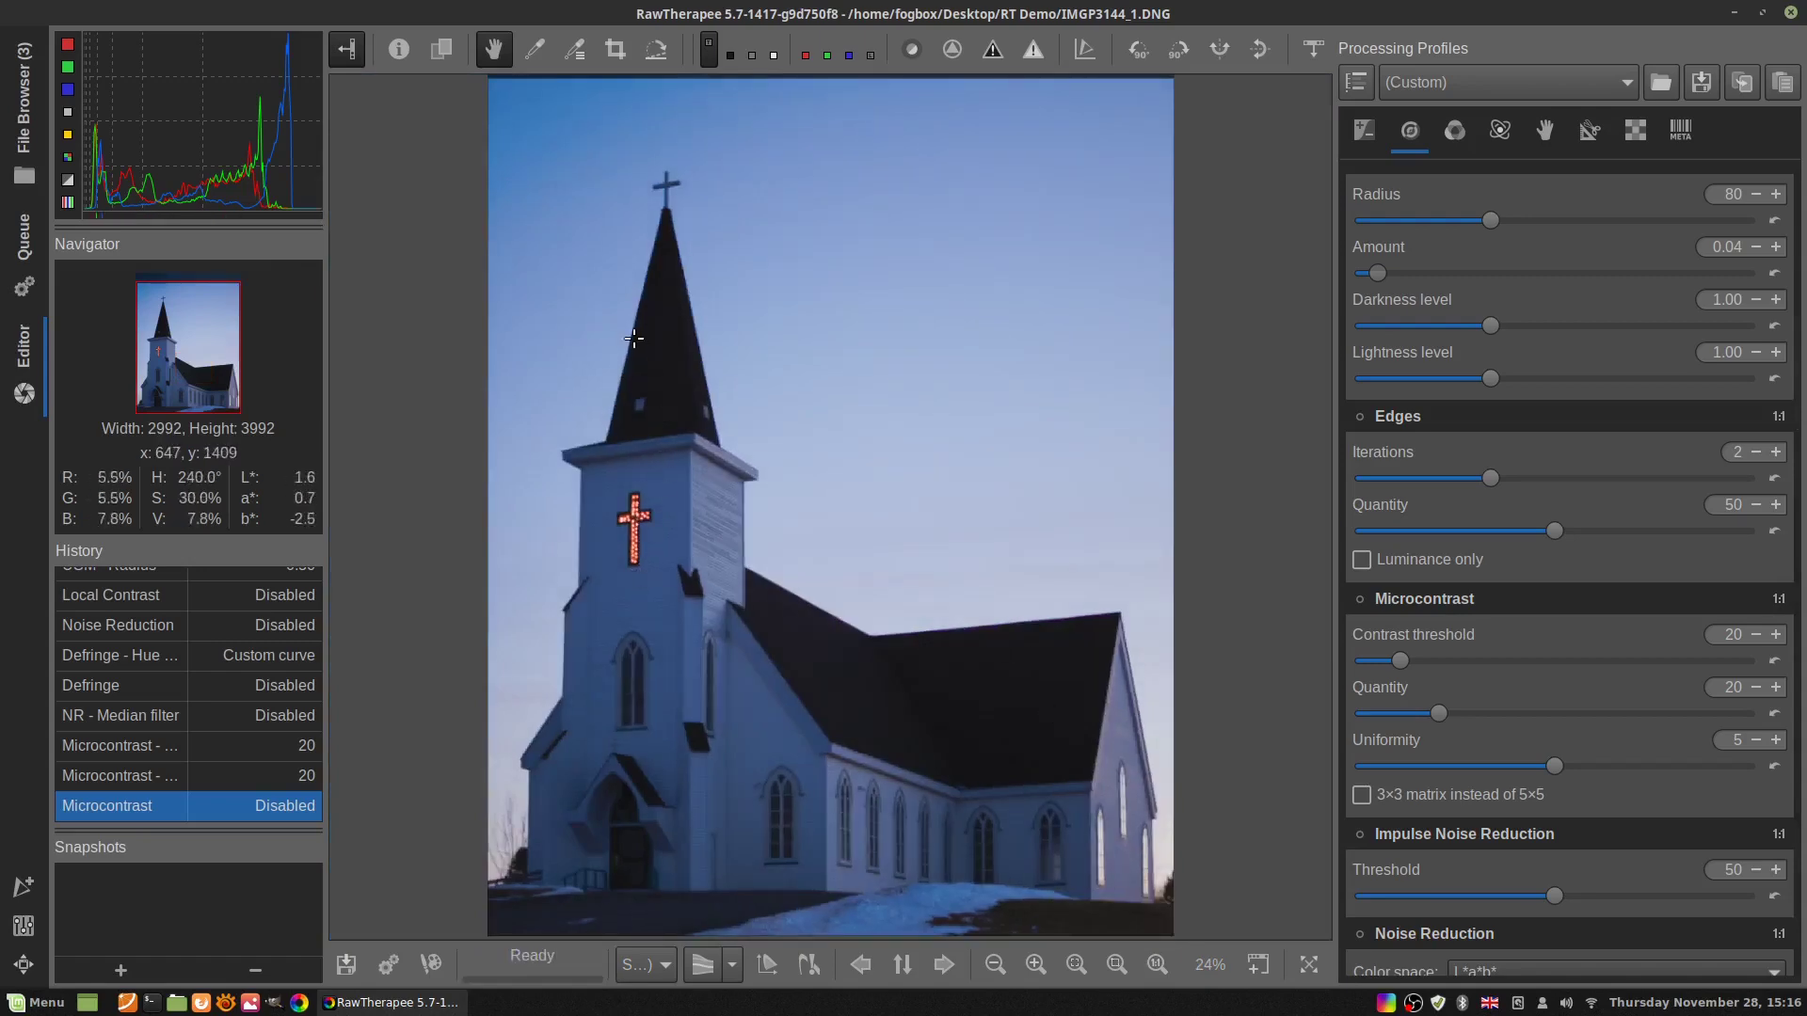
{"action": "scroll", "coordinate": [635, 343], "scroll_direction": "up", "scroll_amount": 5}
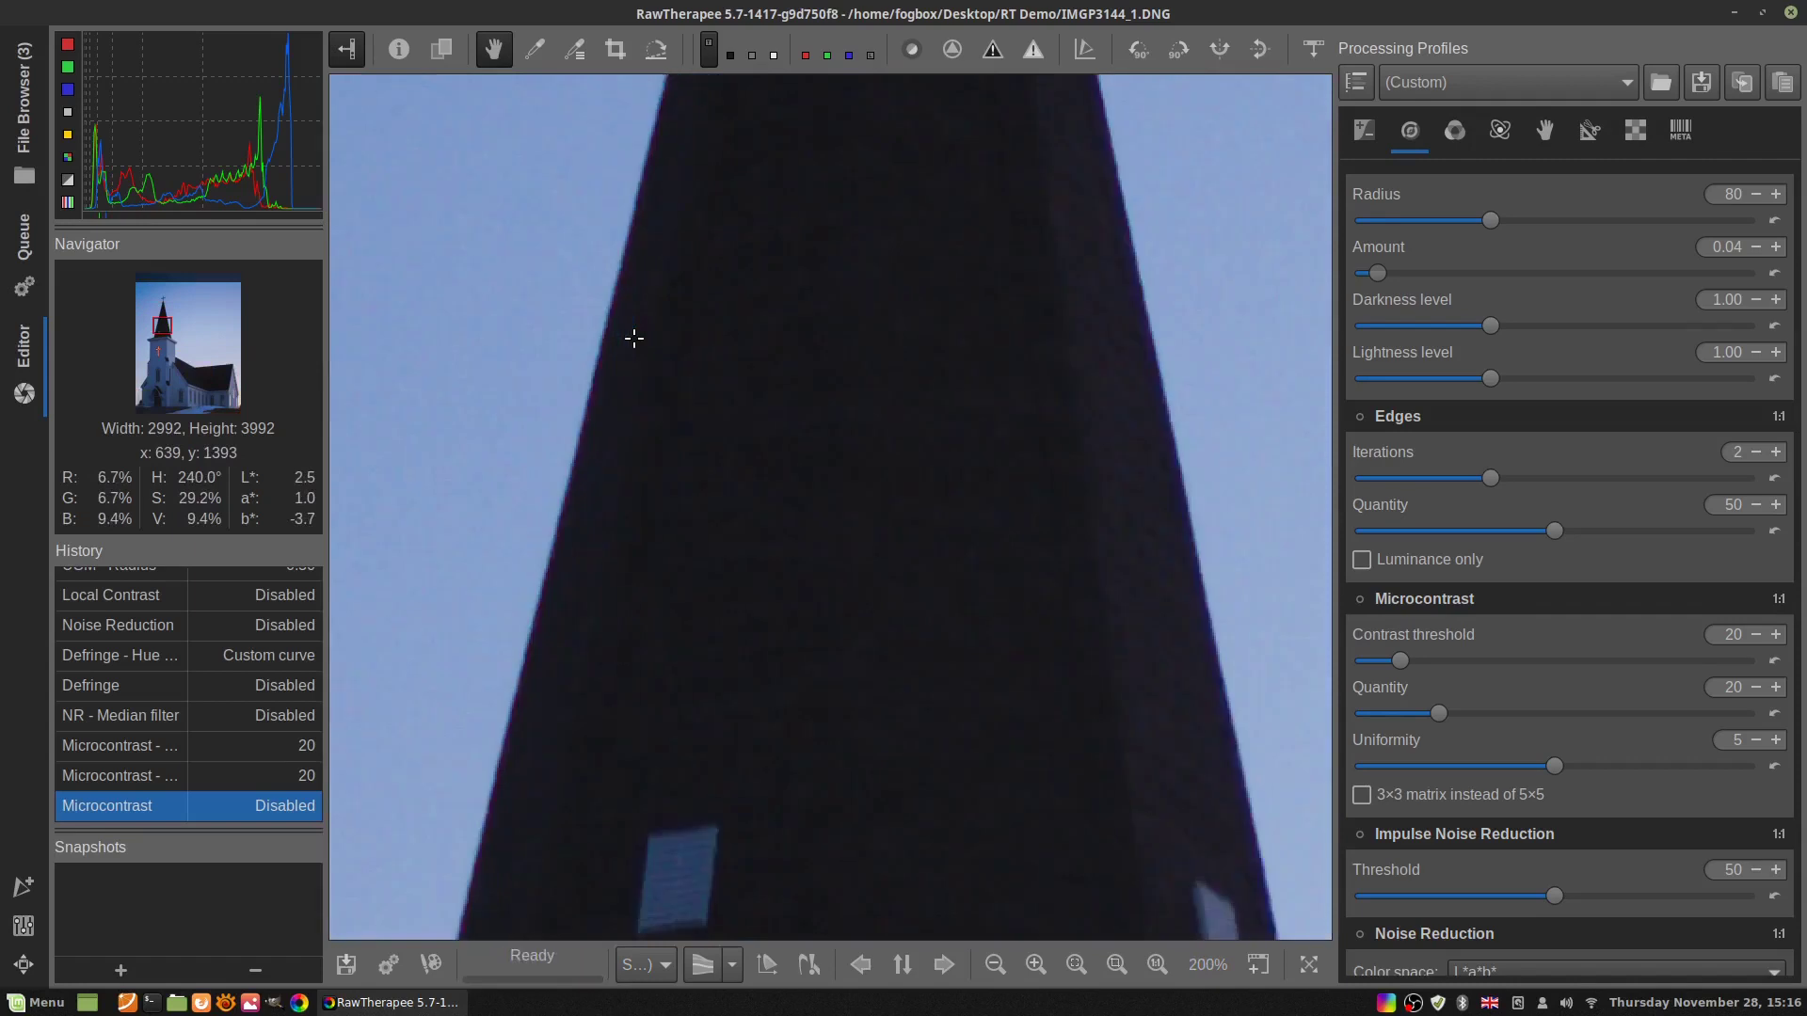
{"action": "scroll", "coordinate": [634, 339], "scroll_direction": "down", "scroll_amount": 1}
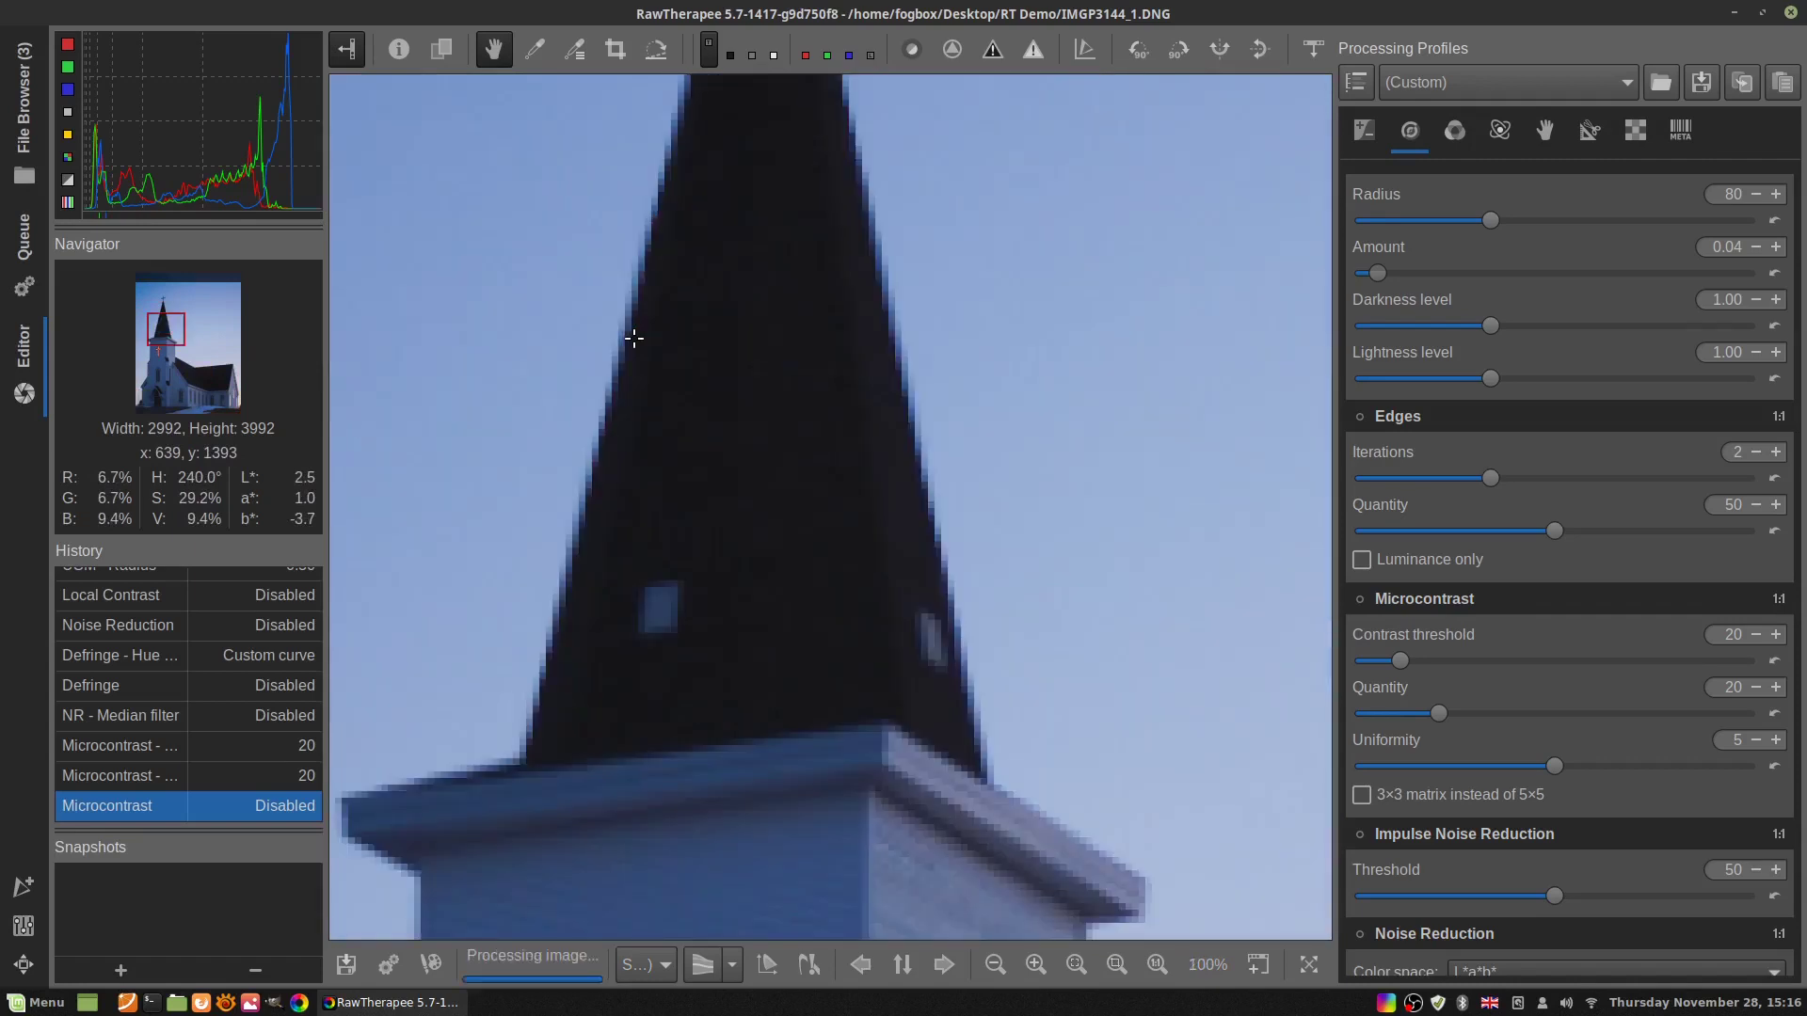
{"action": "left_click_drag", "start_coordinate": [1029, 754], "coordinate": [981, 574]}
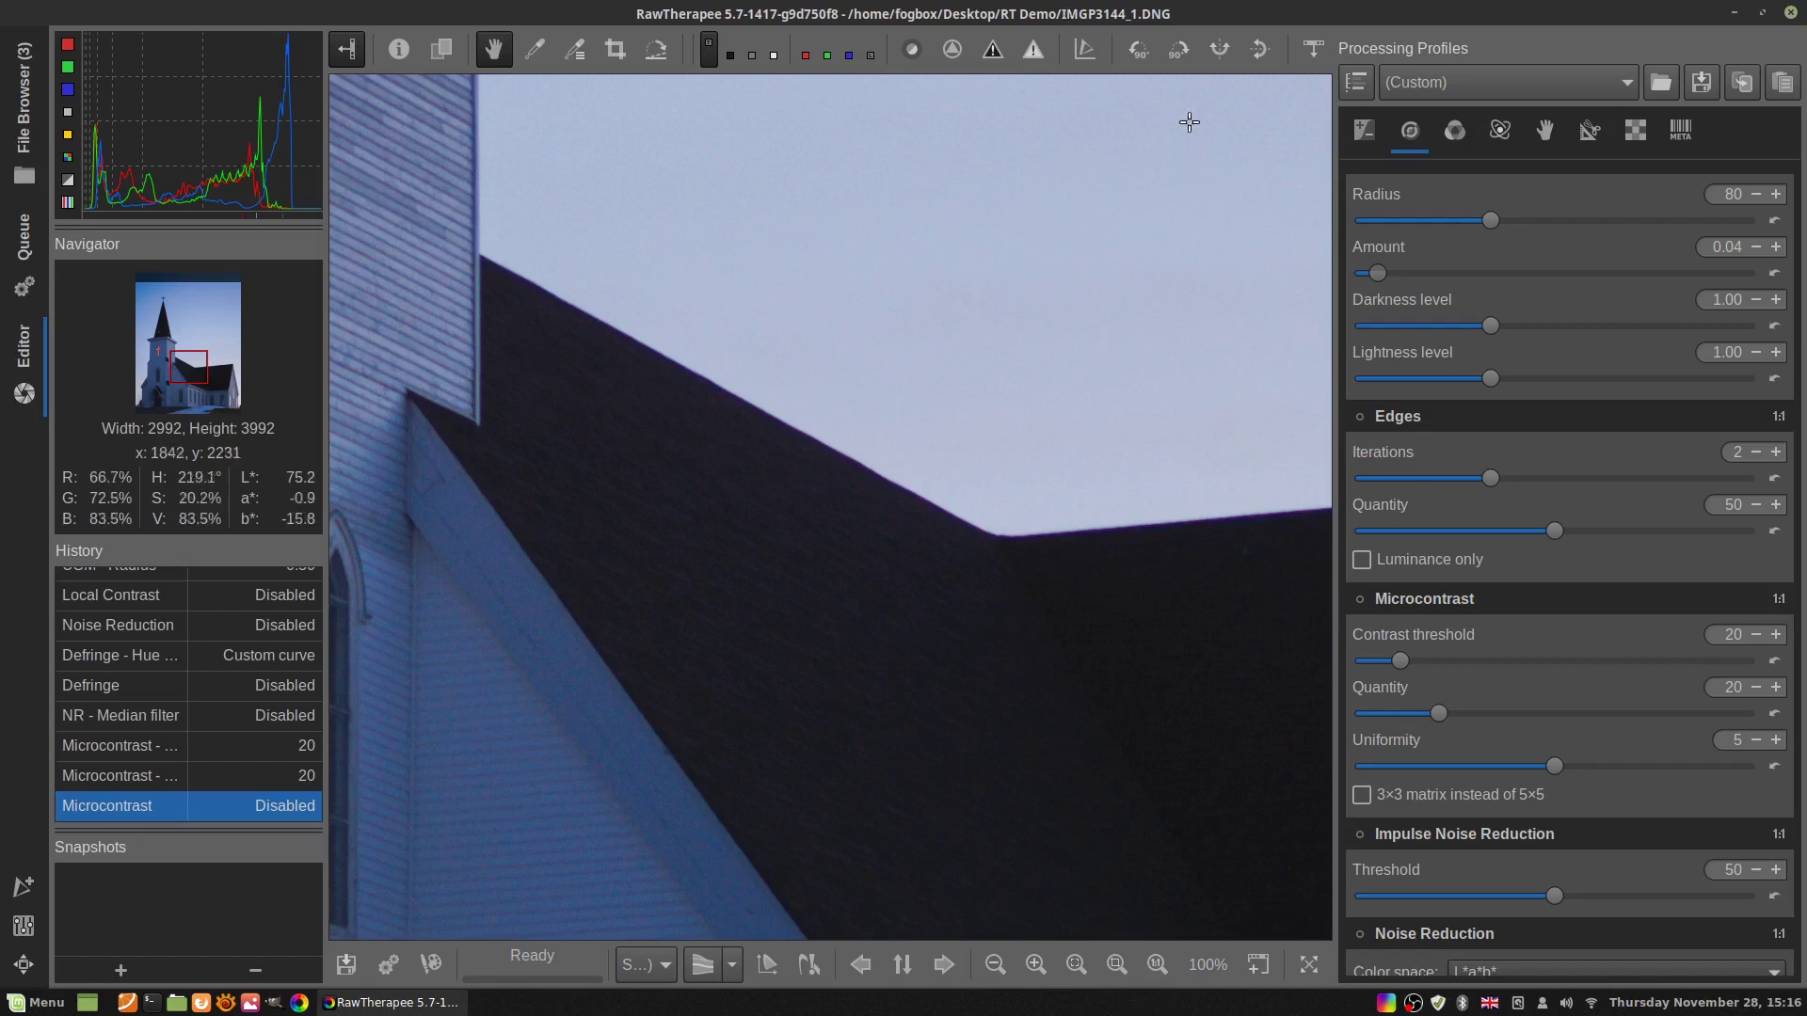
Review the photo's exposure, detail and color settings, including Vibrance, Film Simulation and Soft Light
{"action": "left_click", "coordinate": [1357, 142]}
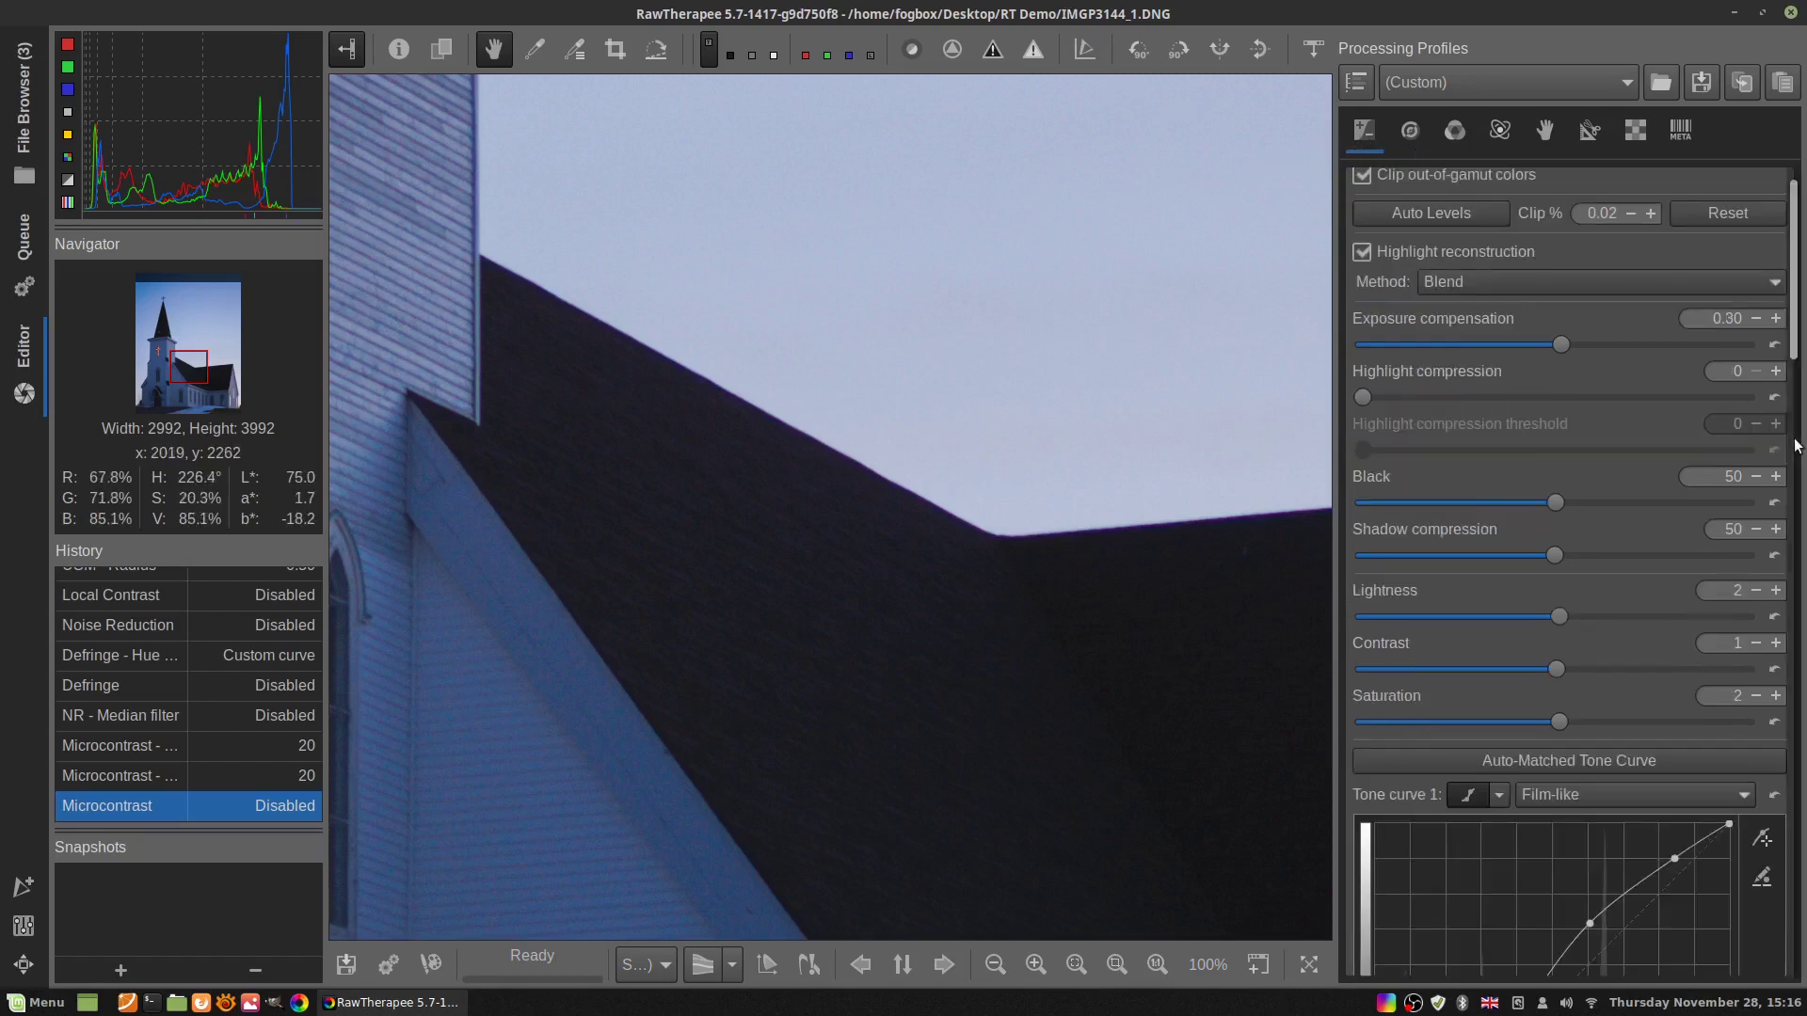
{"action": "scroll", "coordinate": [1793, 447], "scroll_direction": "down", "scroll_amount": 3}
{"action": "scroll", "coordinate": [1793, 447], "scroll_direction": "down", "scroll_amount": 10}
{"action": "scroll", "coordinate": [1748, 800], "scroll_direction": "up", "scroll_amount": 15}
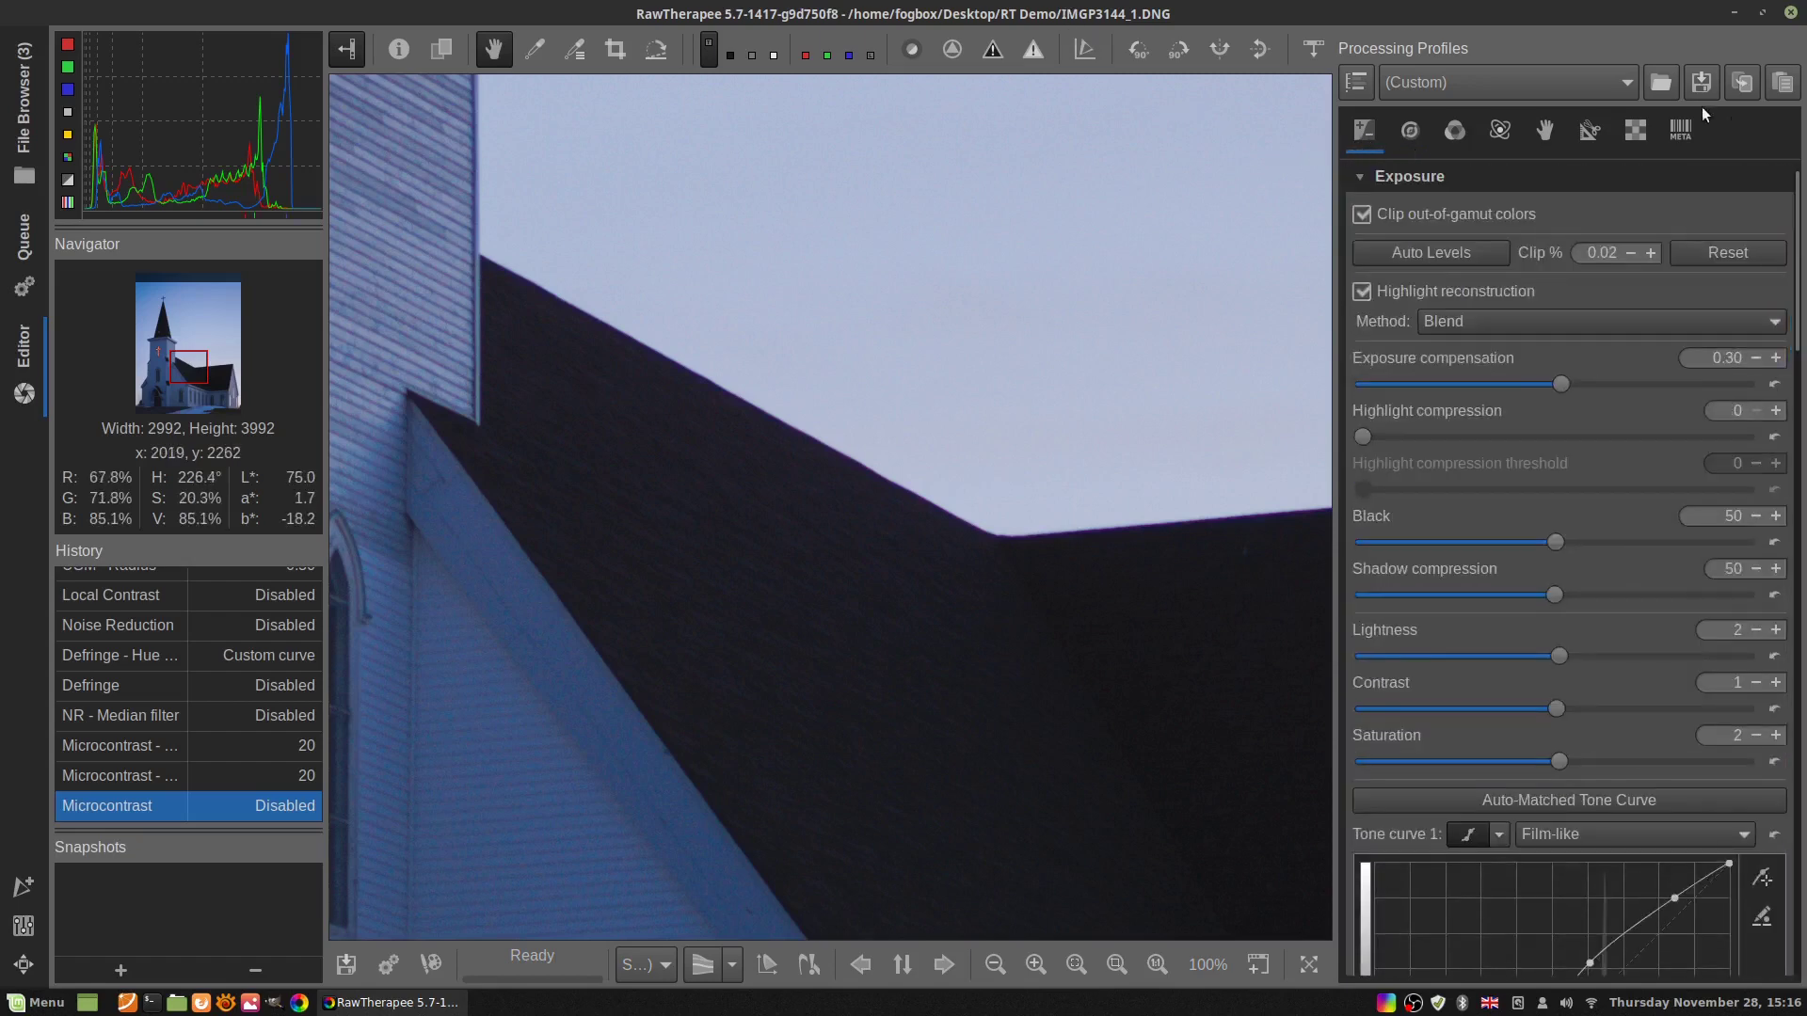
{"action": "left_click", "coordinate": [1411, 129]}
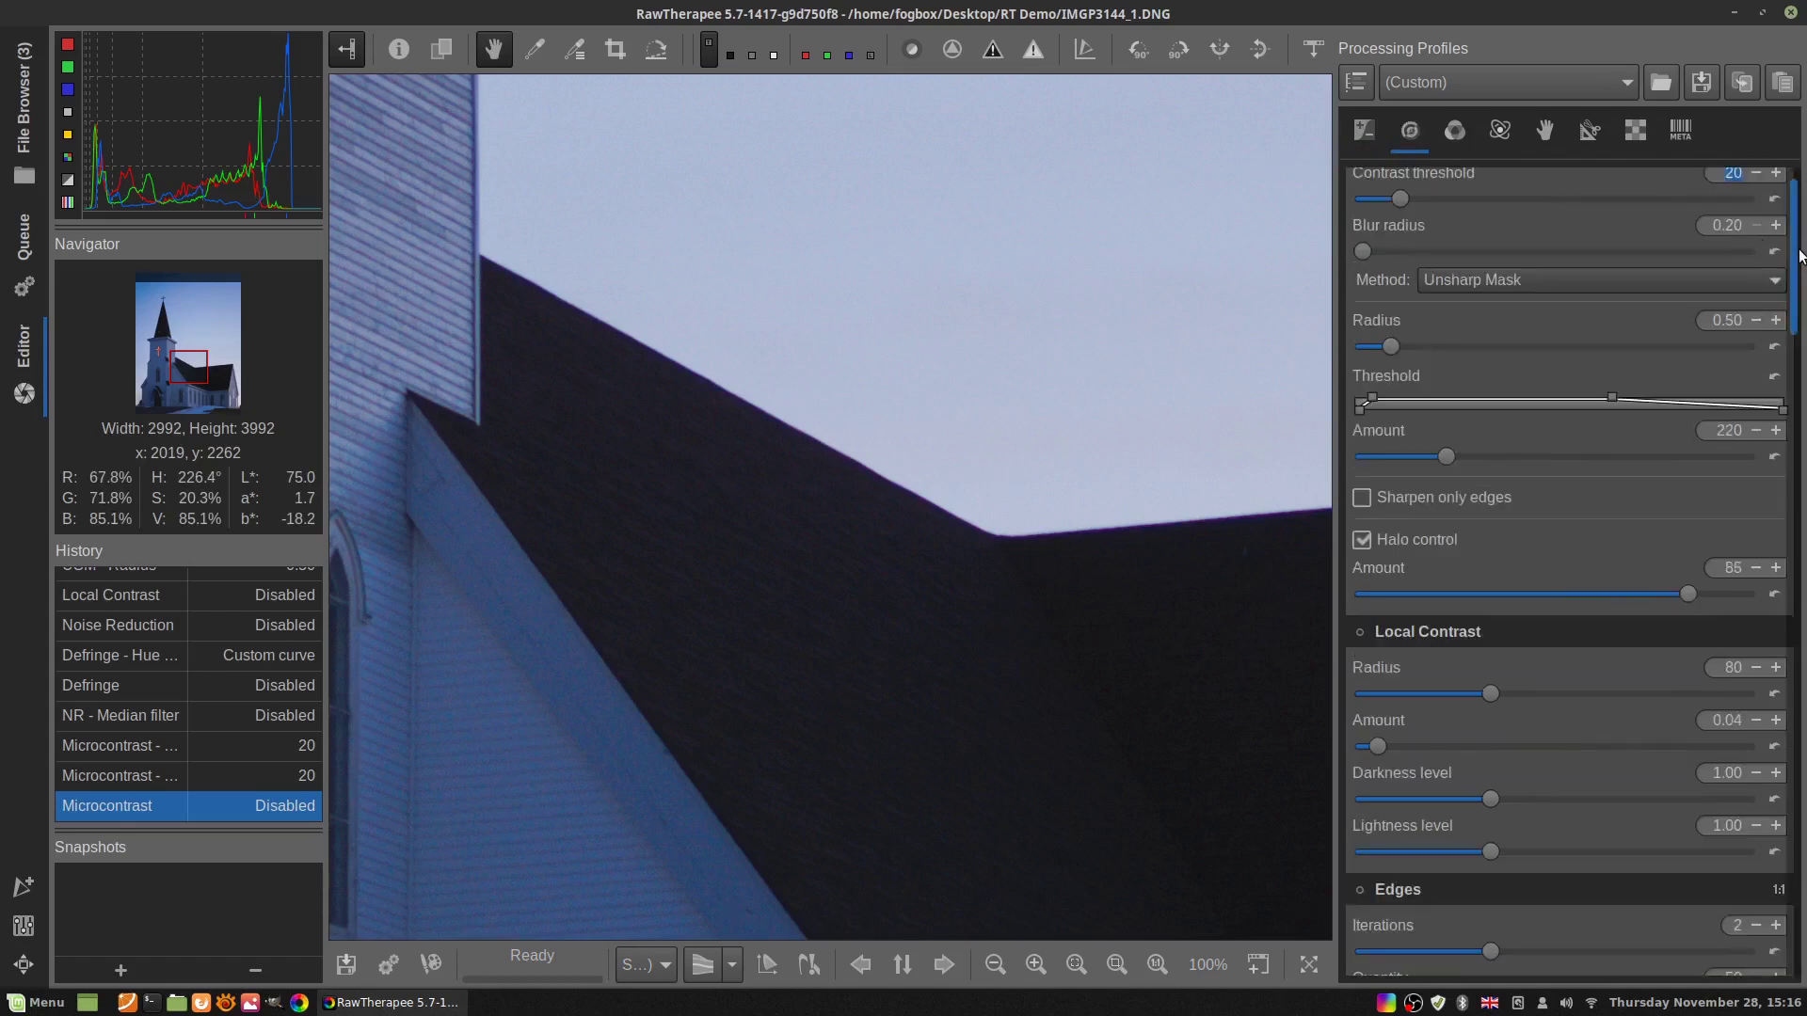
{"action": "scroll", "coordinate": [1403, 283], "scroll_direction": "down", "scroll_amount": 5}
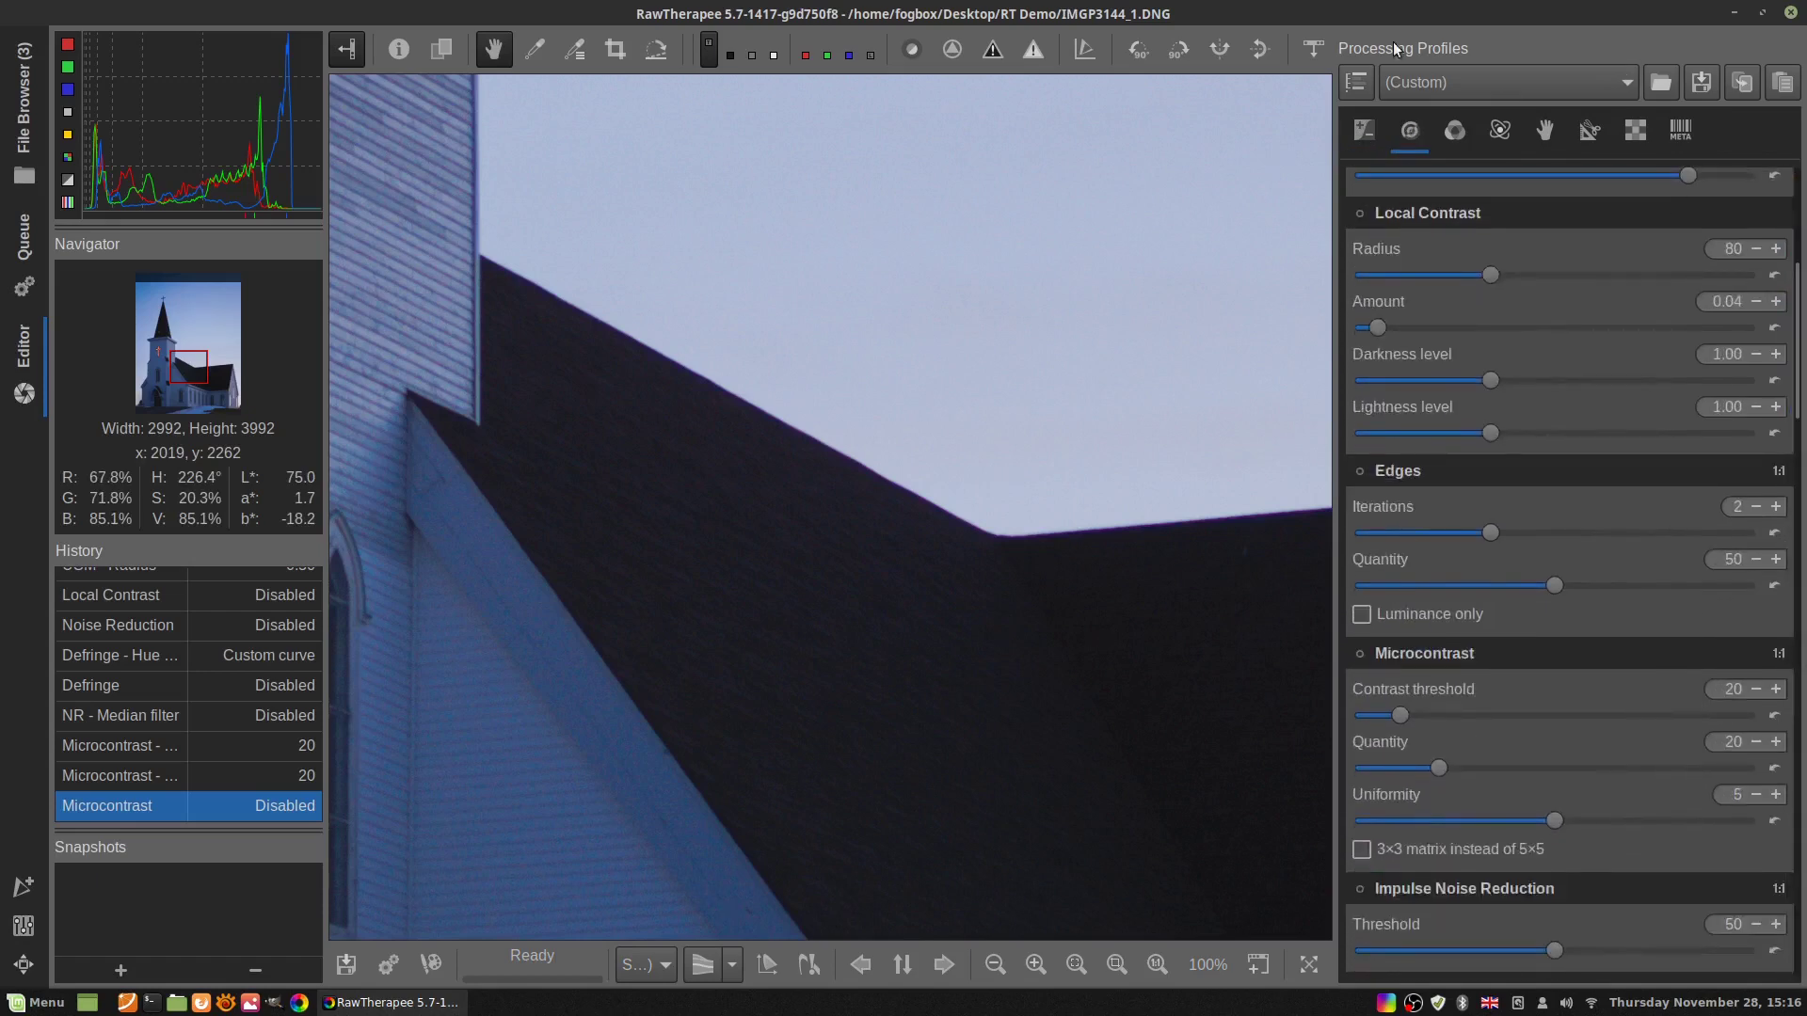
{"action": "left_click", "coordinate": [1457, 132]}
{"action": "scroll", "coordinate": [1793, 376], "scroll_direction": "down", "scroll_amount": 3}
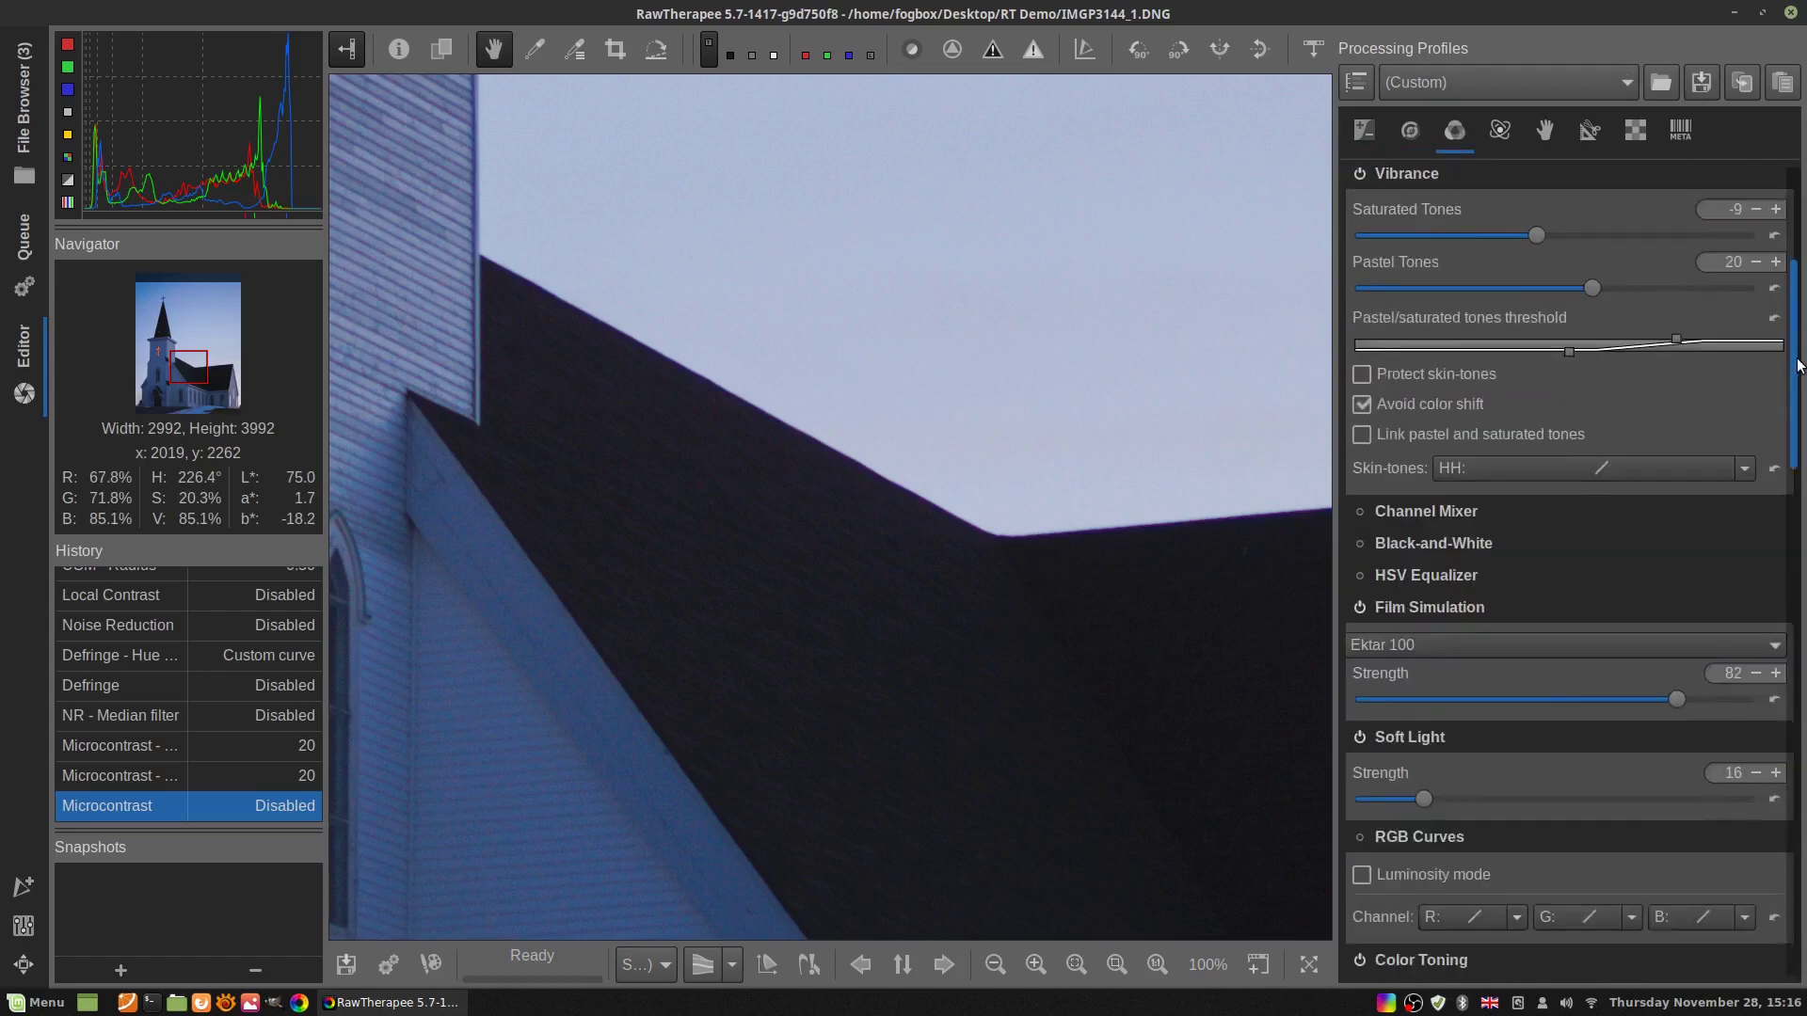
{"action": "scroll", "coordinate": [1600, 283], "scroll_direction": "up", "scroll_amount": 4}
{"action": "left_click", "coordinate": [1366, 132]}
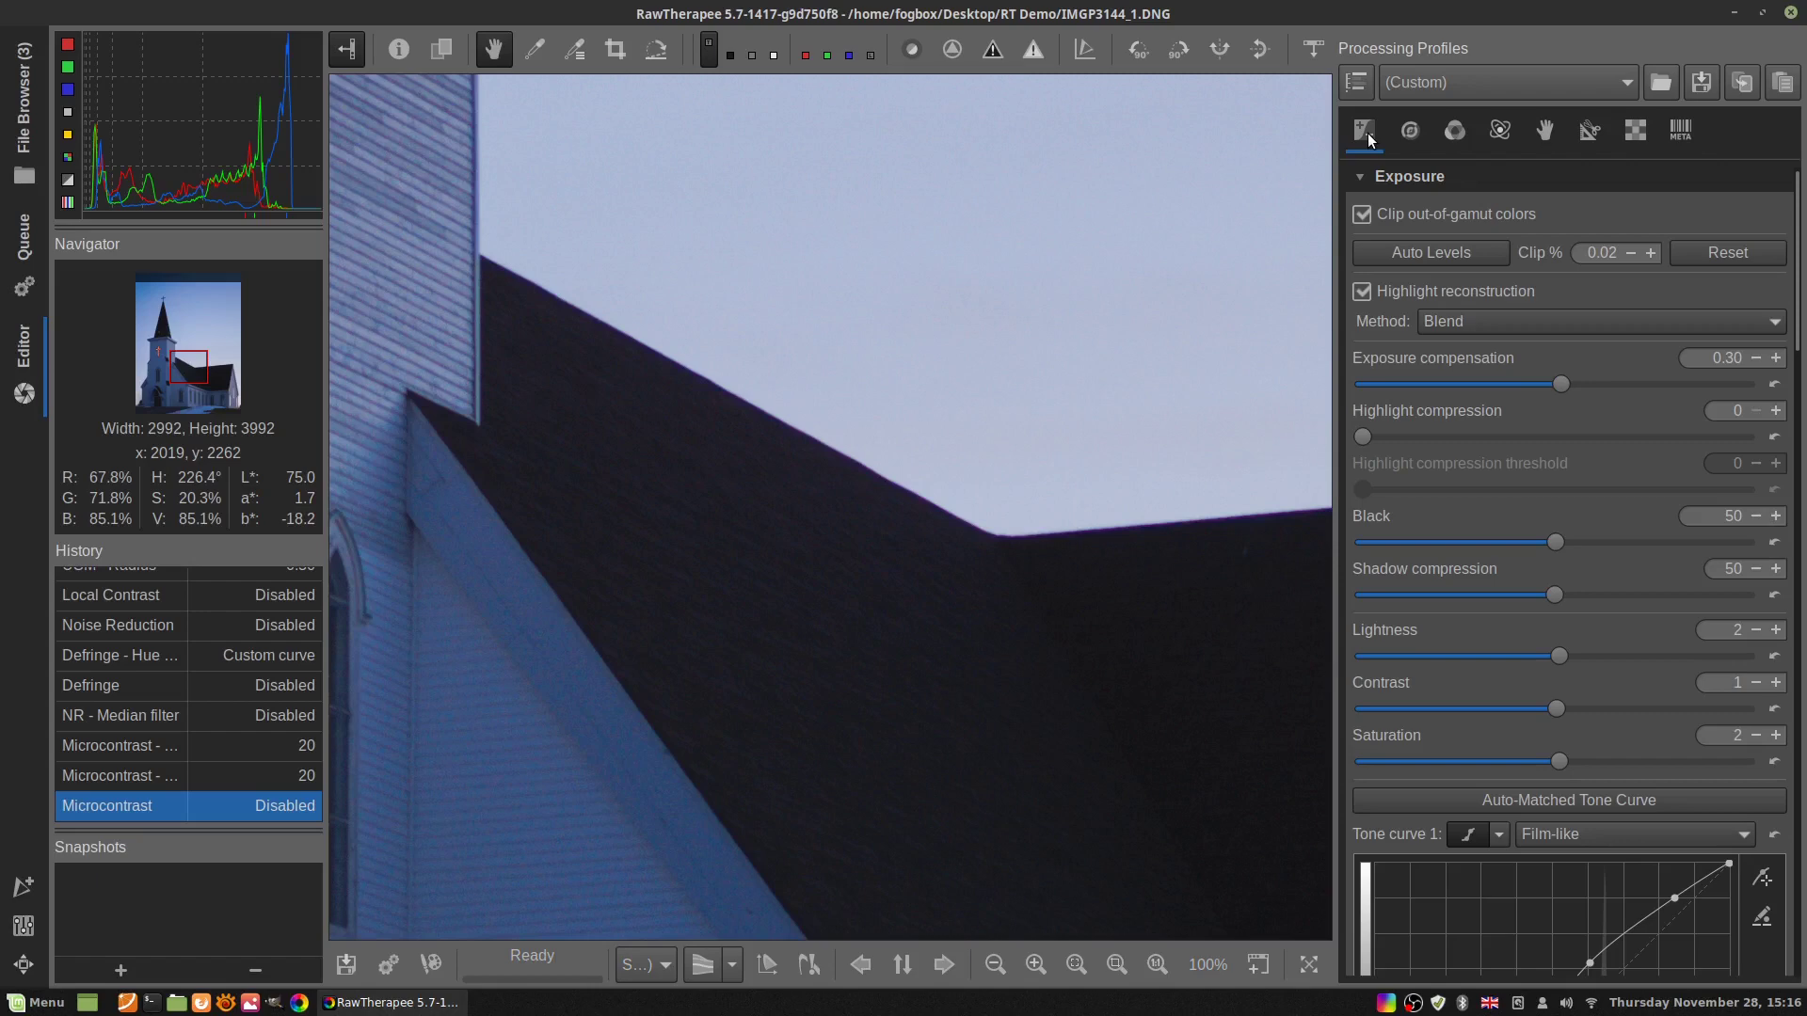
Show the shooting information overlay on the church photo
{"action": "left_click", "coordinate": [1116, 964]}
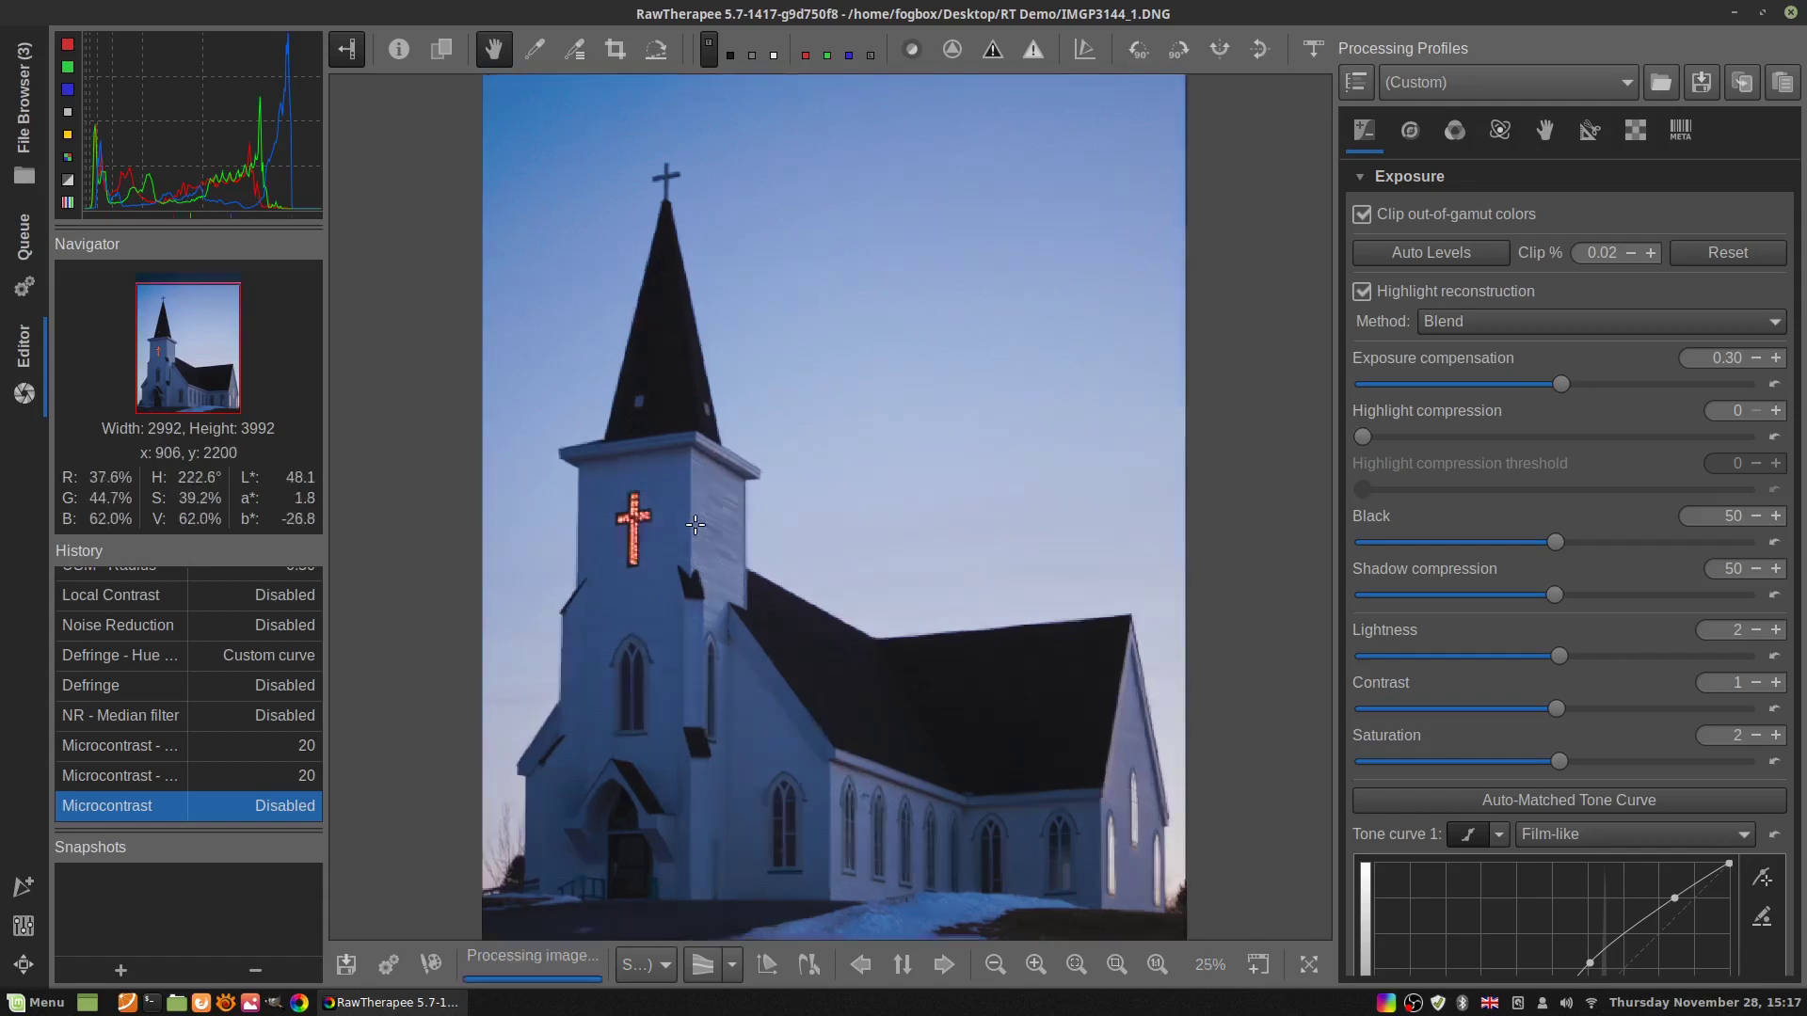
{"action": "scroll", "coordinate": [696, 529], "scroll_direction": "up", "scroll_amount": 2}
{"action": "scroll", "coordinate": [695, 527], "scroll_direction": "down", "scroll_amount": 1}
{"action": "scroll", "coordinate": [696, 524], "scroll_direction": "down", "scroll_amount": 1}
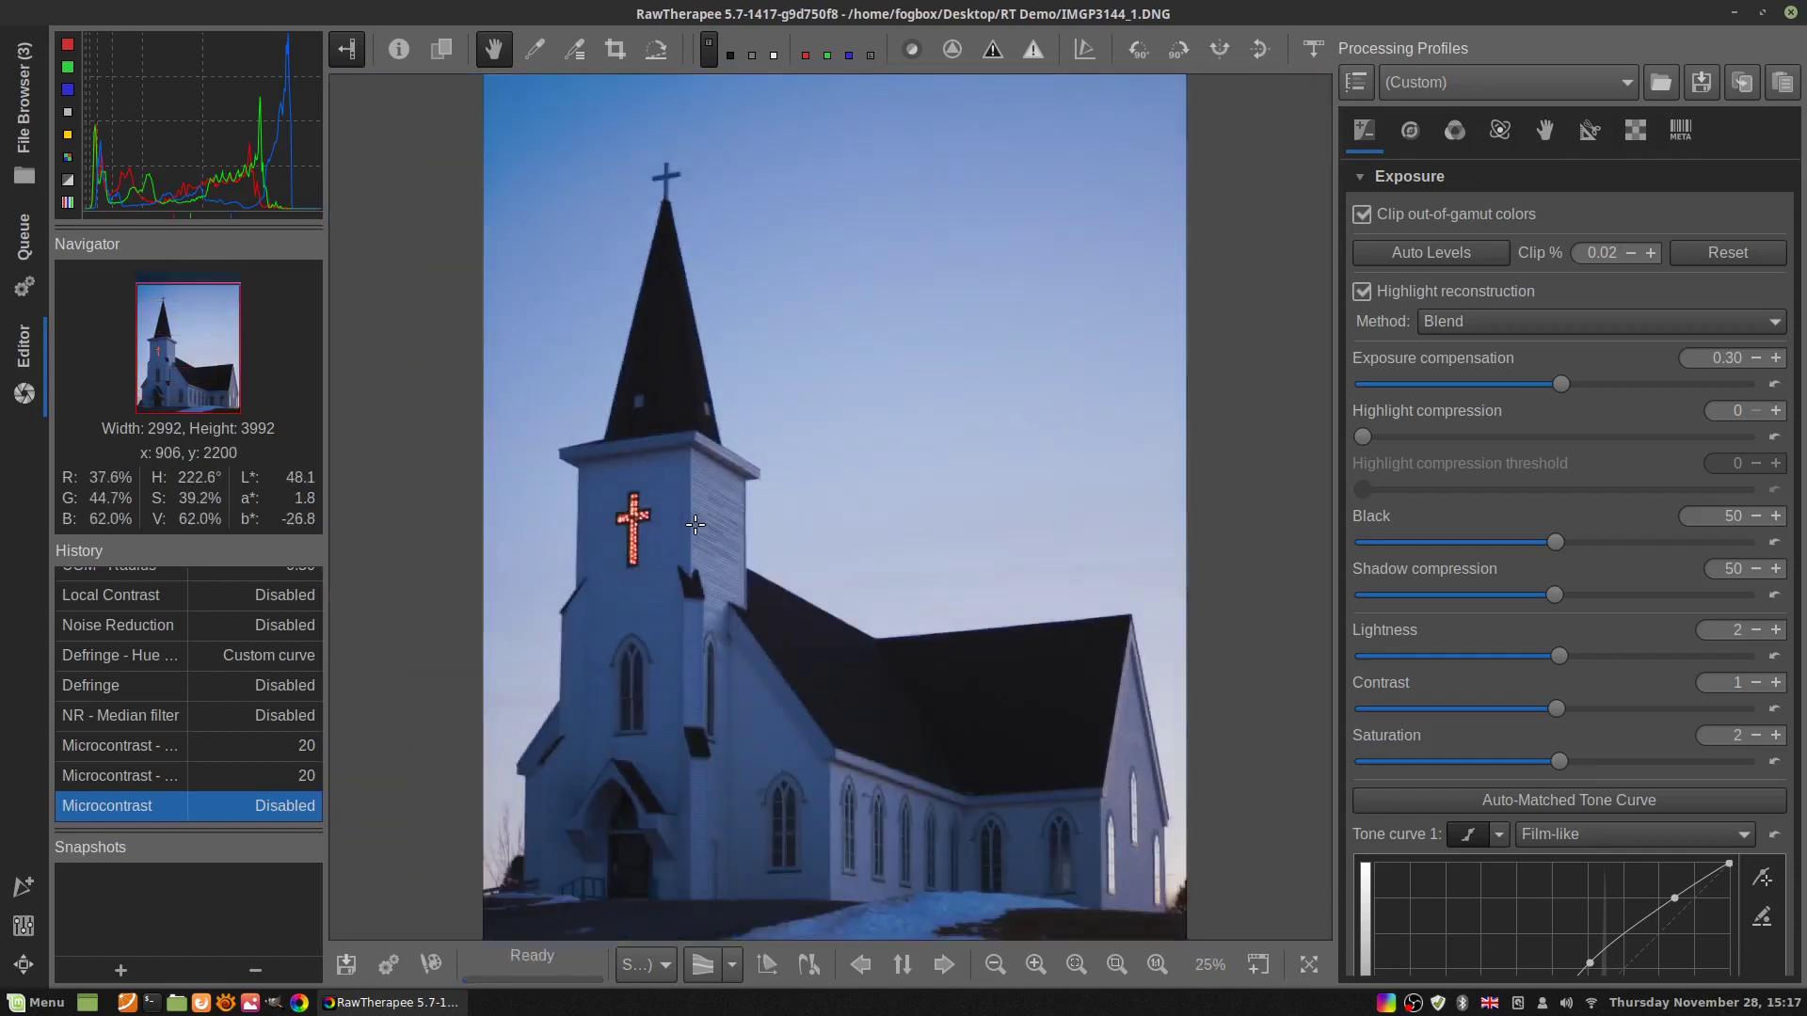
{"action": "scroll", "coordinate": [696, 525], "scroll_direction": "up", "scroll_amount": 3}
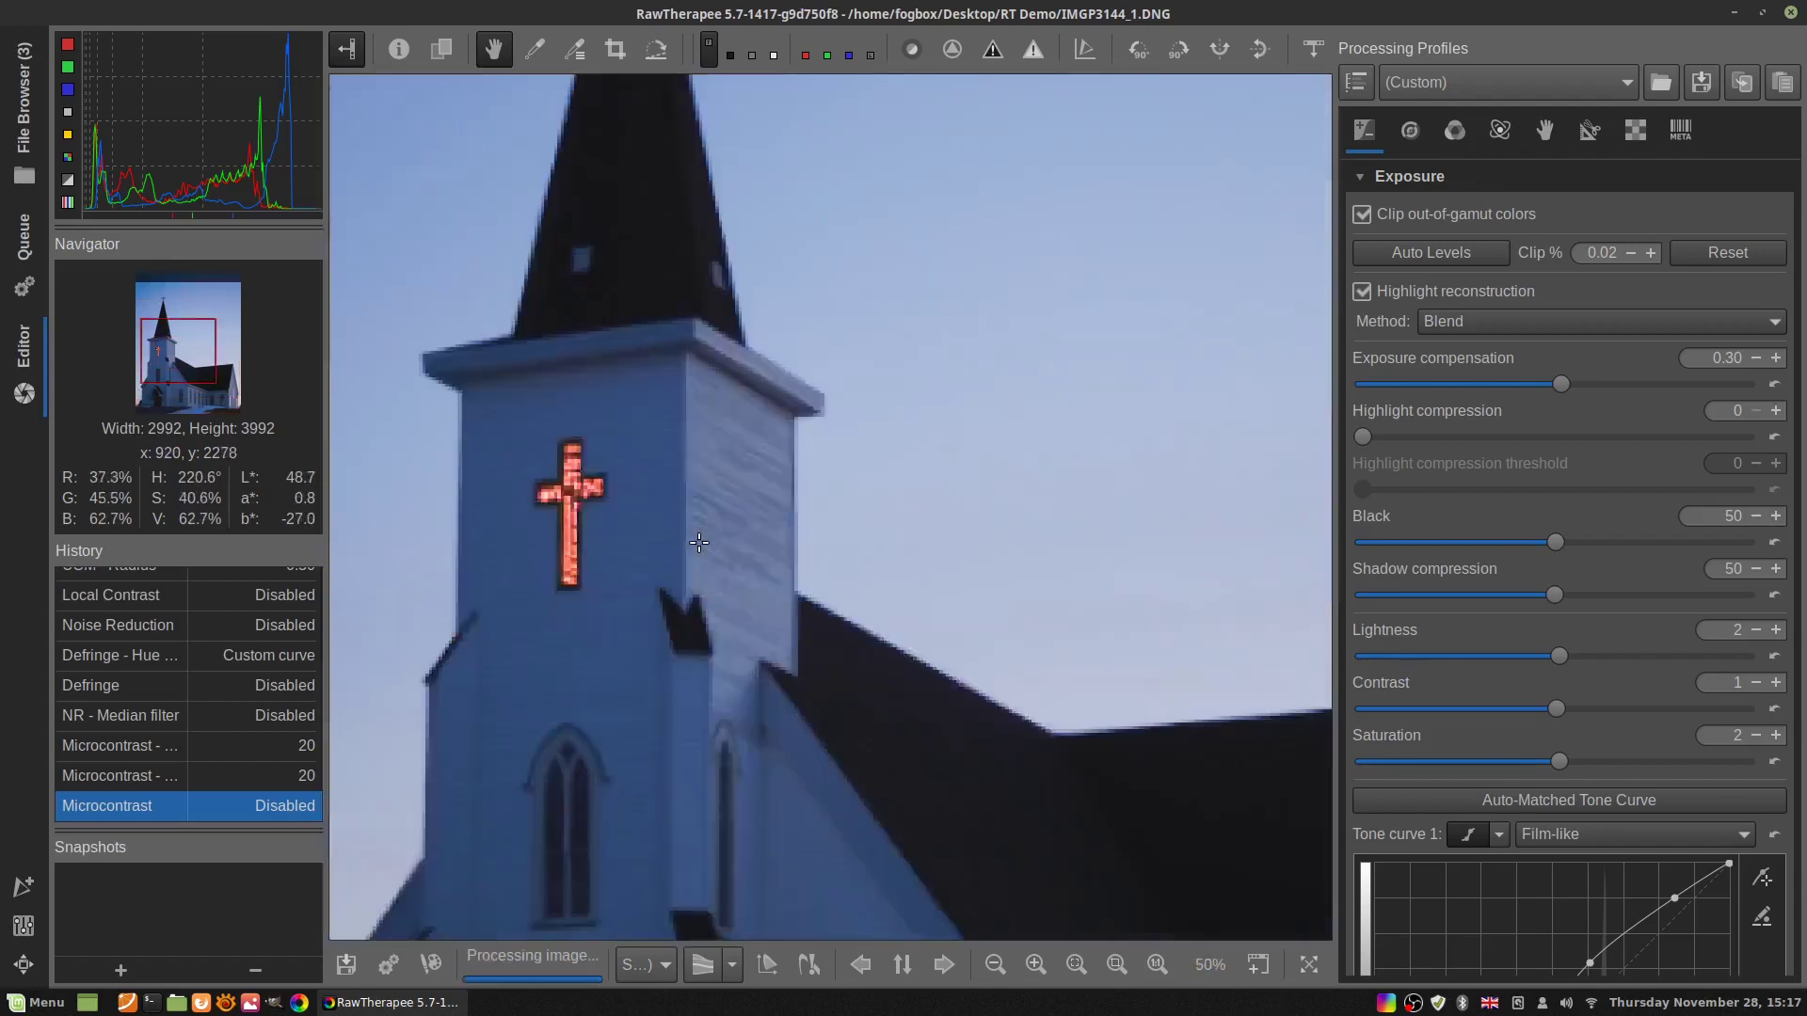
{"action": "scroll", "coordinate": [695, 524], "scroll_direction": "down", "scroll_amount": 2}
{"action": "left_click", "coordinate": [399, 48]}
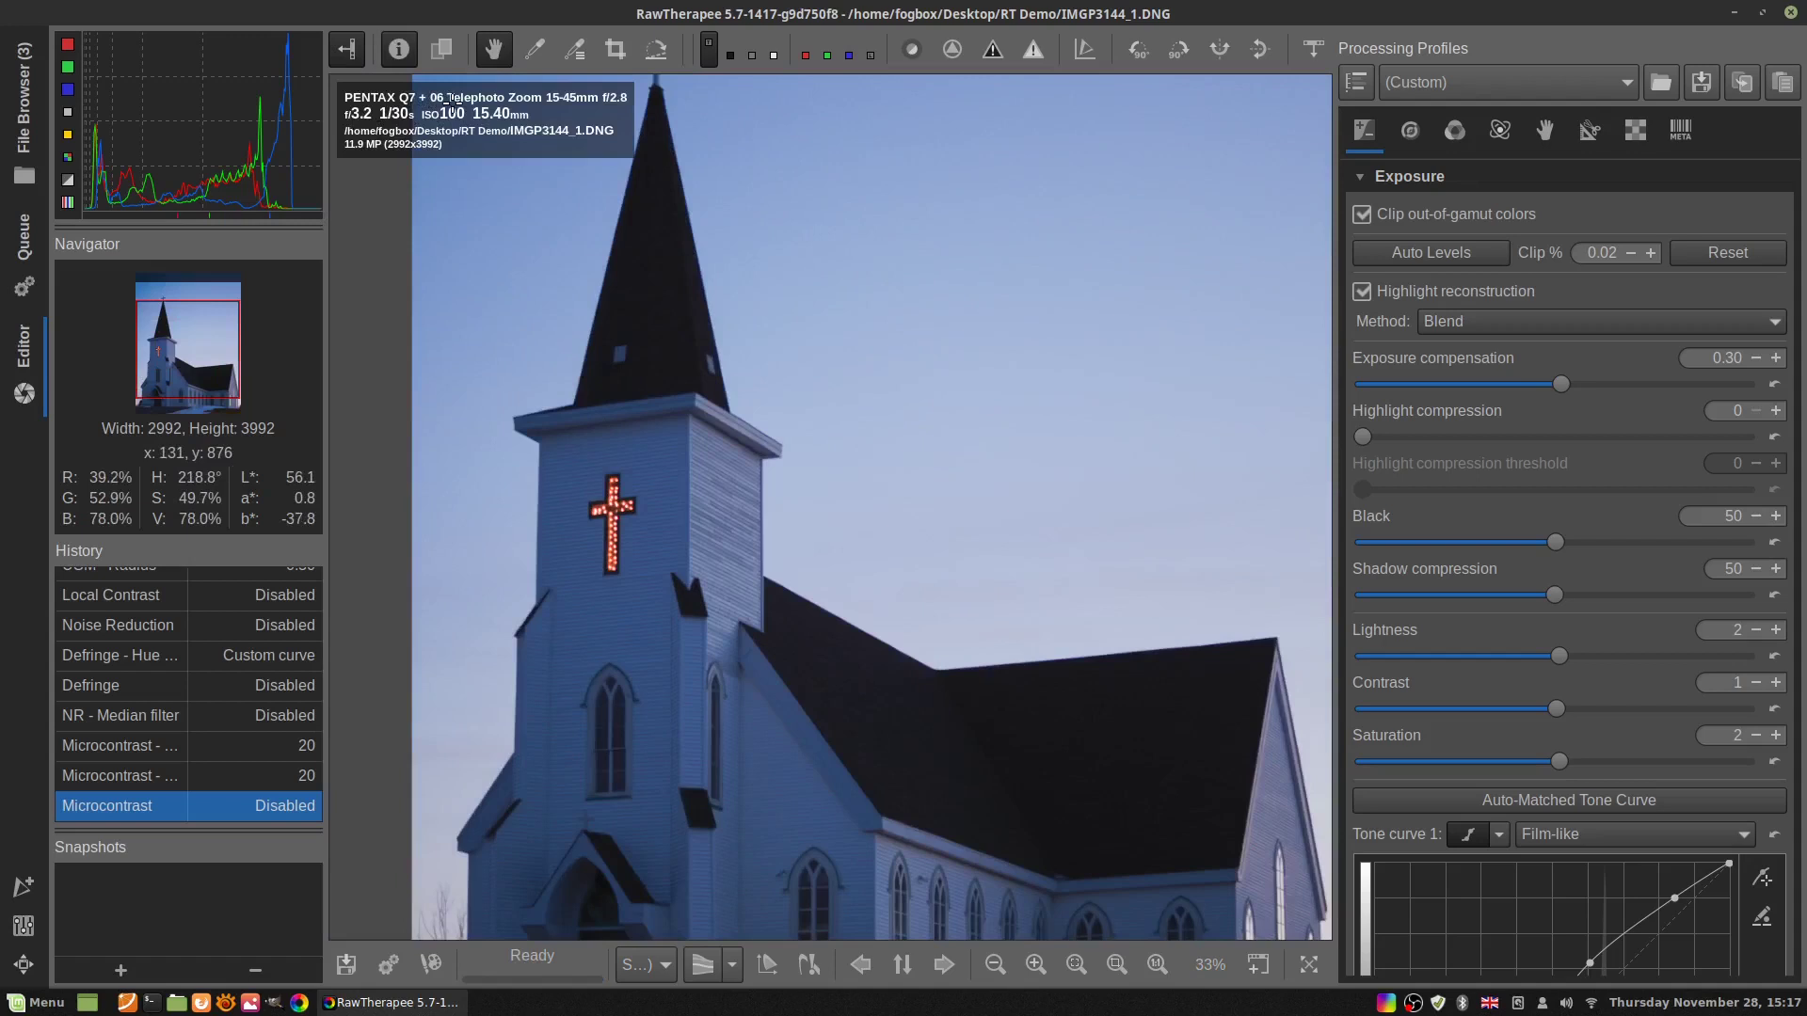
Examine the fine detail of the siding, windows, lit cross and tower, comparing close-ups with the whole photo
{"action": "scroll", "coordinate": [709, 366], "scroll_direction": "down", "scroll_amount": 1}
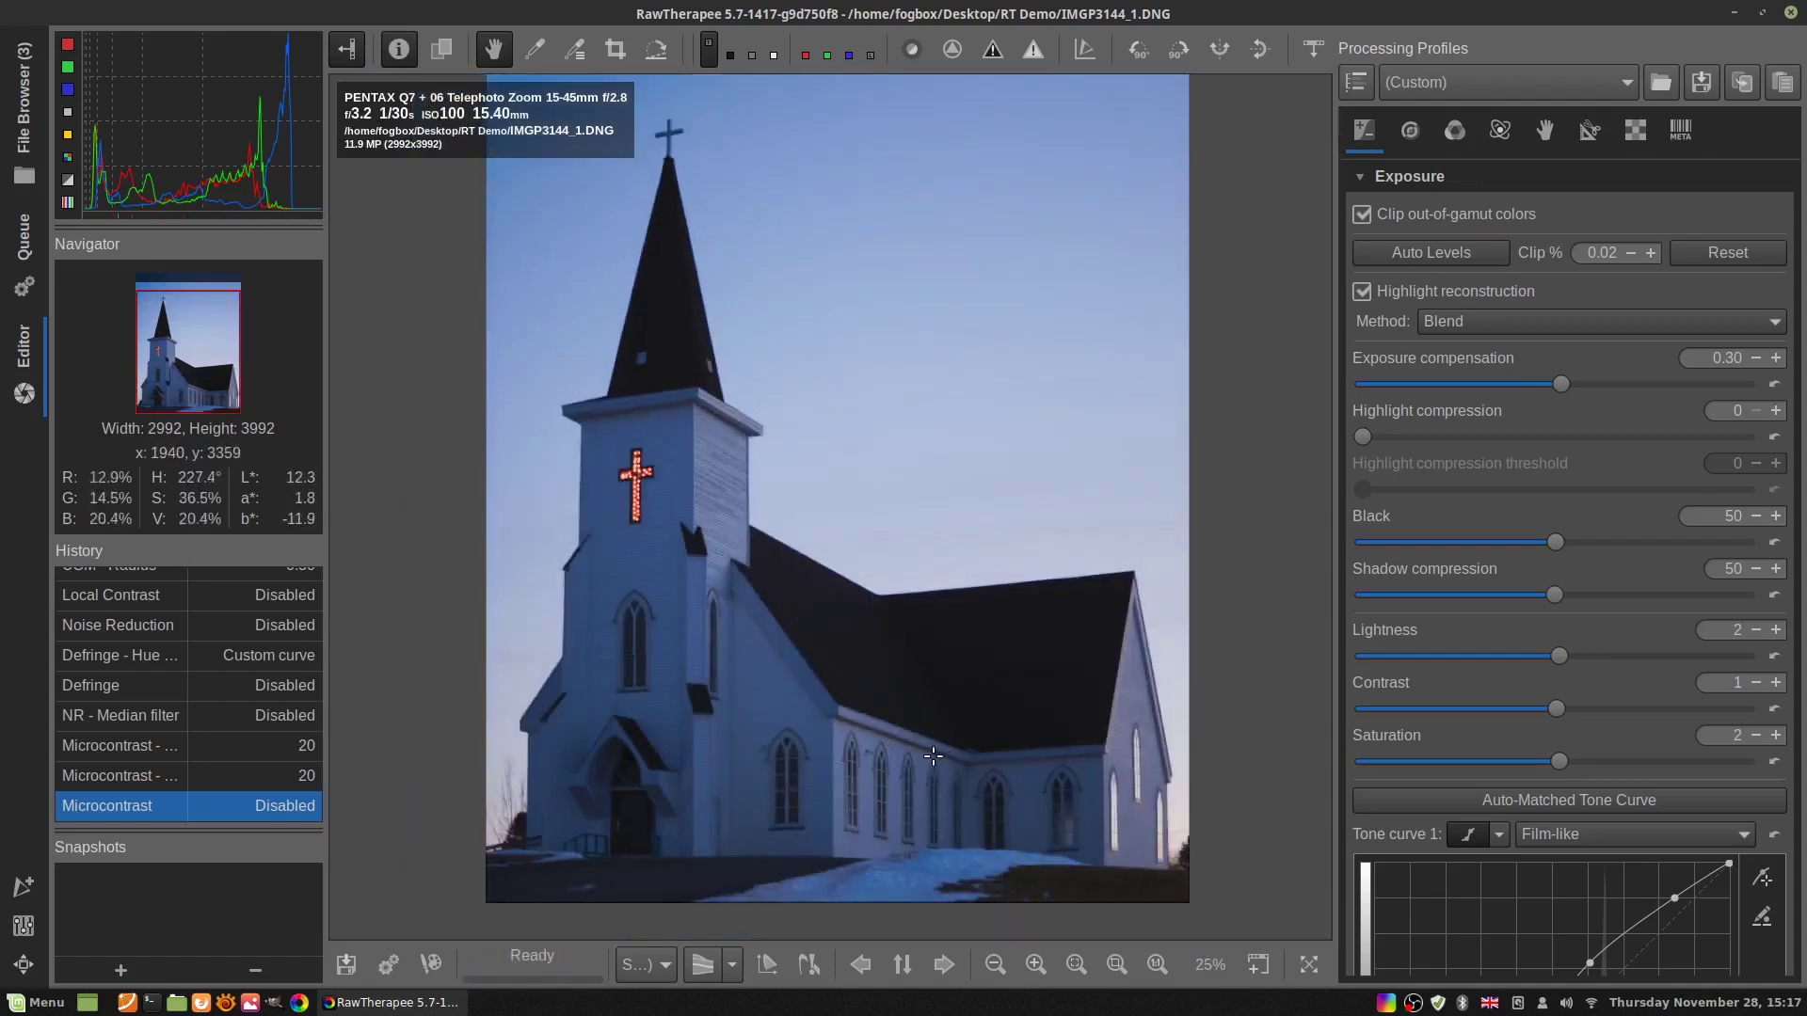
{"action": "scroll", "coordinate": [649, 731], "scroll_direction": "up", "scroll_amount": 6}
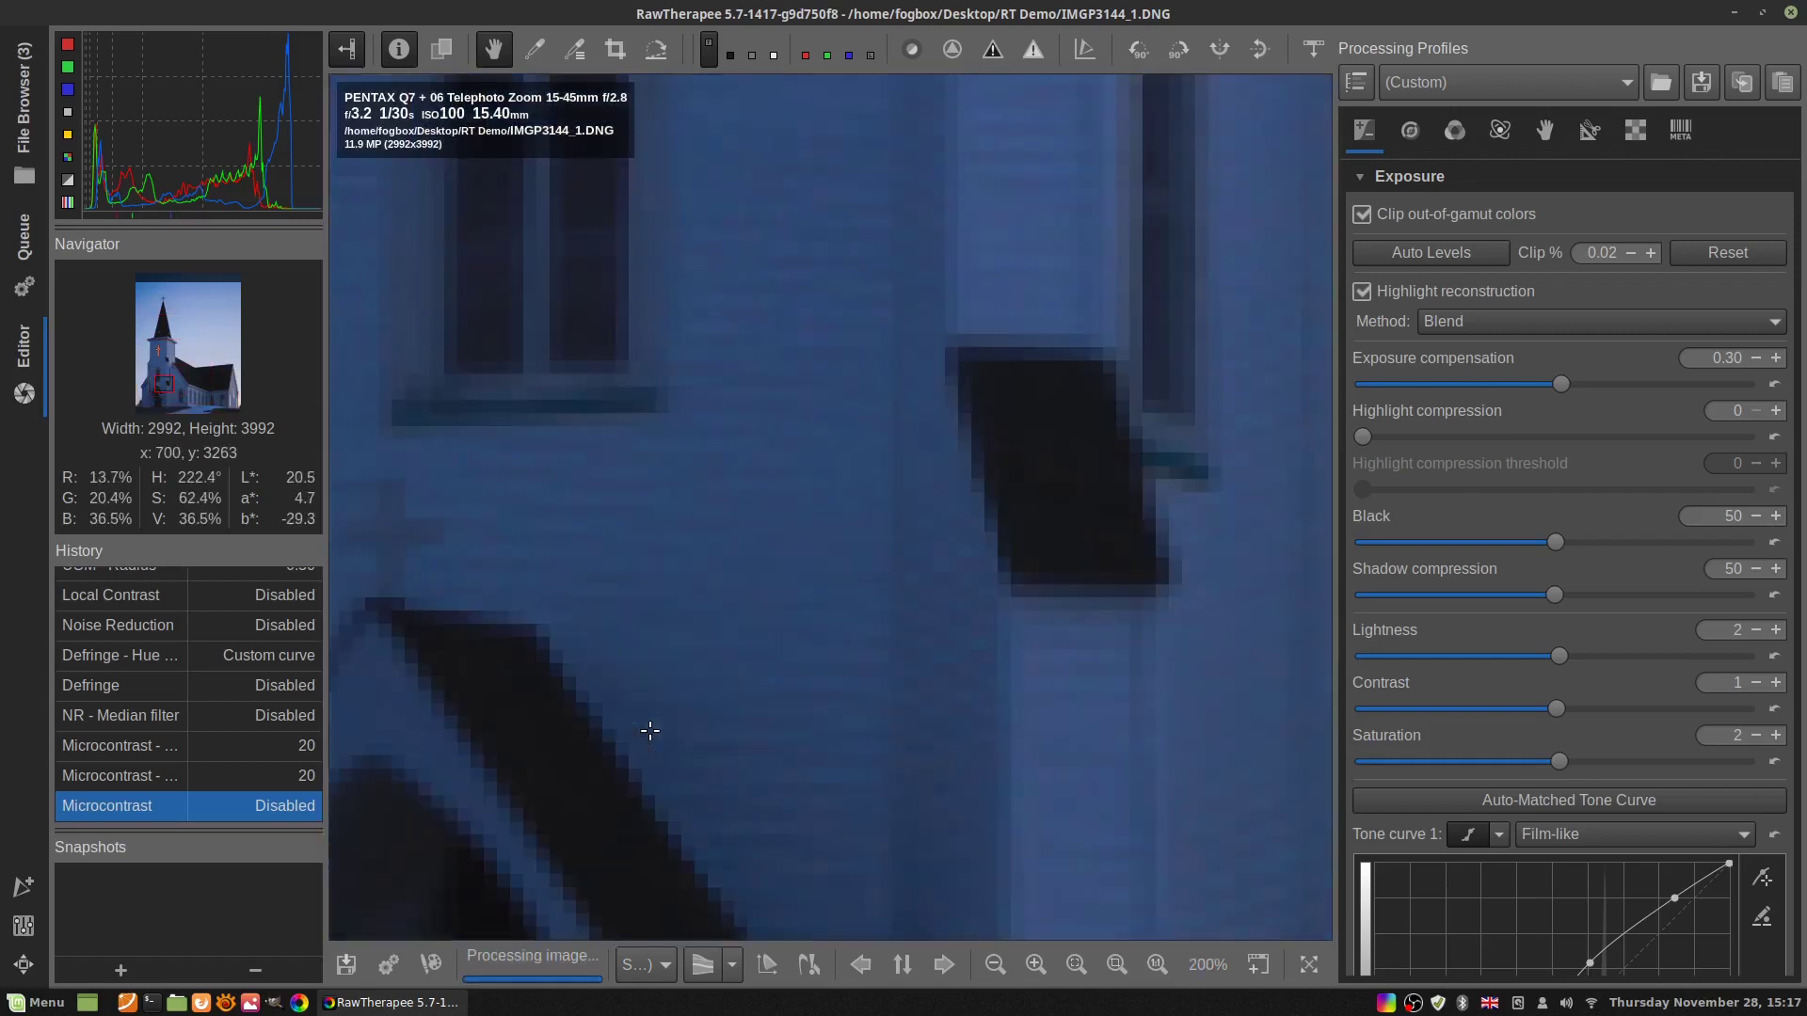
{"action": "scroll", "coordinate": [650, 730], "scroll_direction": "down", "scroll_amount": 2}
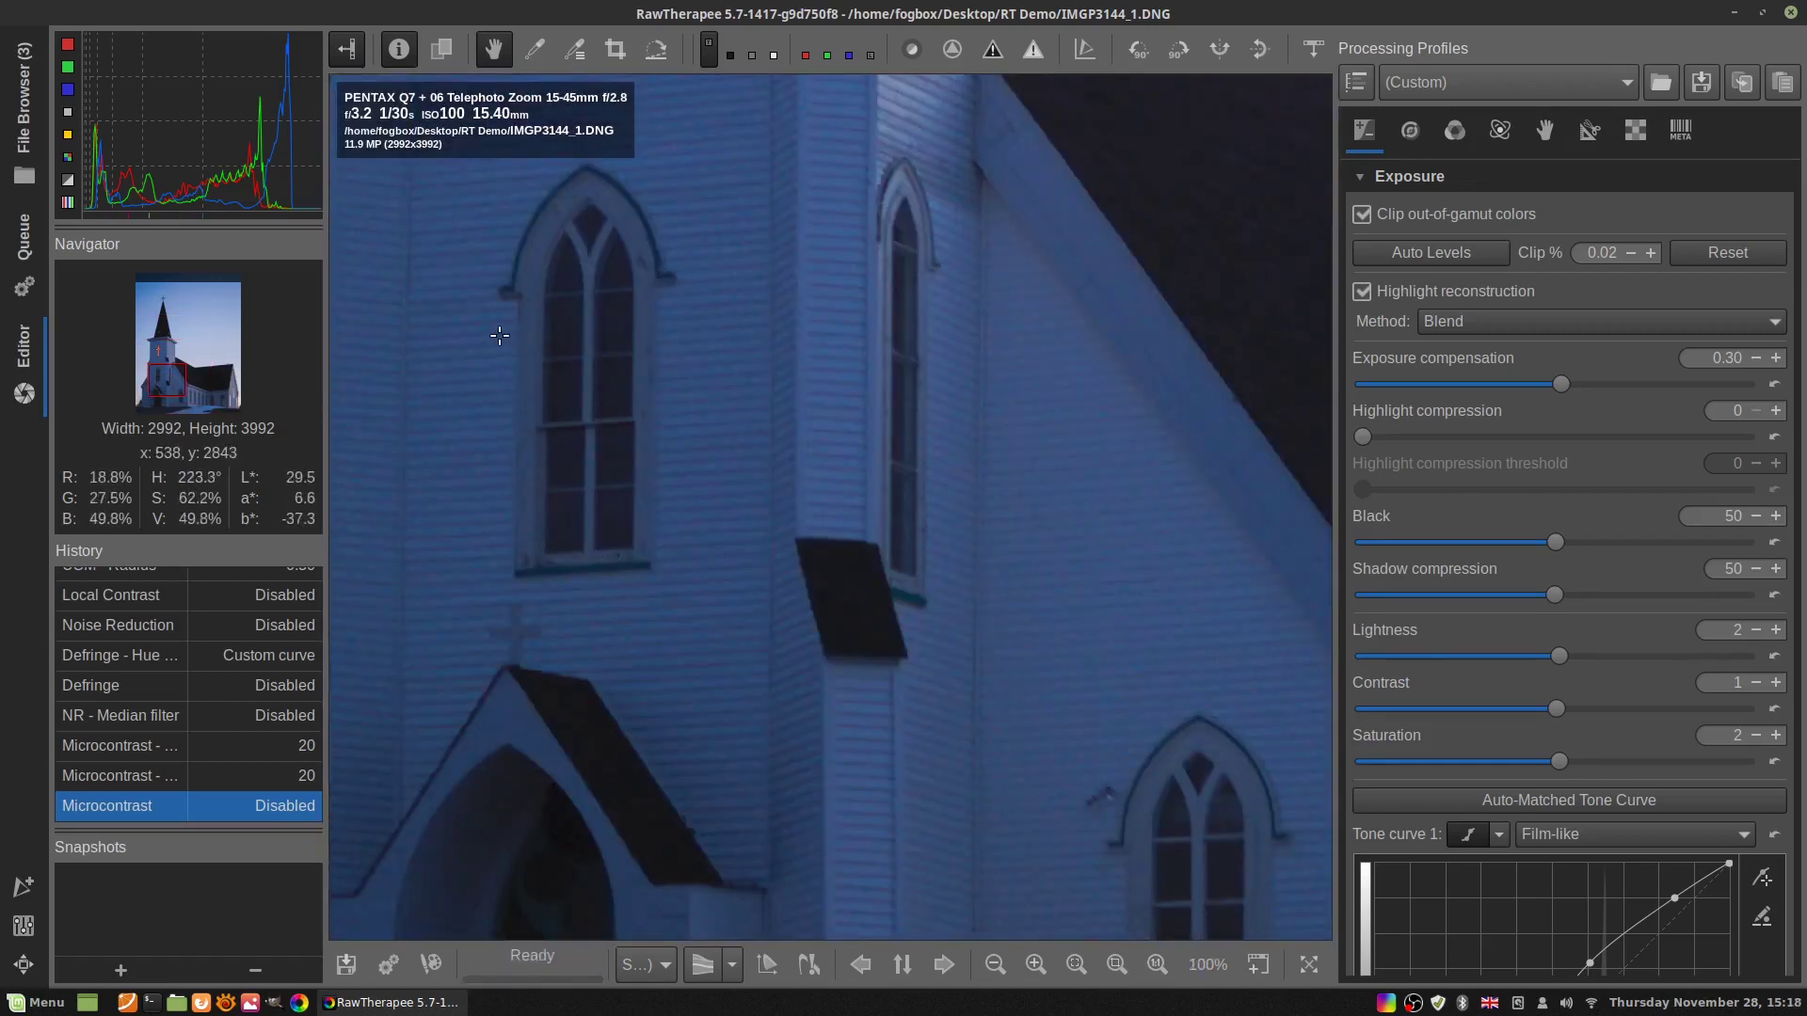
{"action": "left_click_drag", "start_coordinate": [500, 335], "coordinate": [598, 461]}
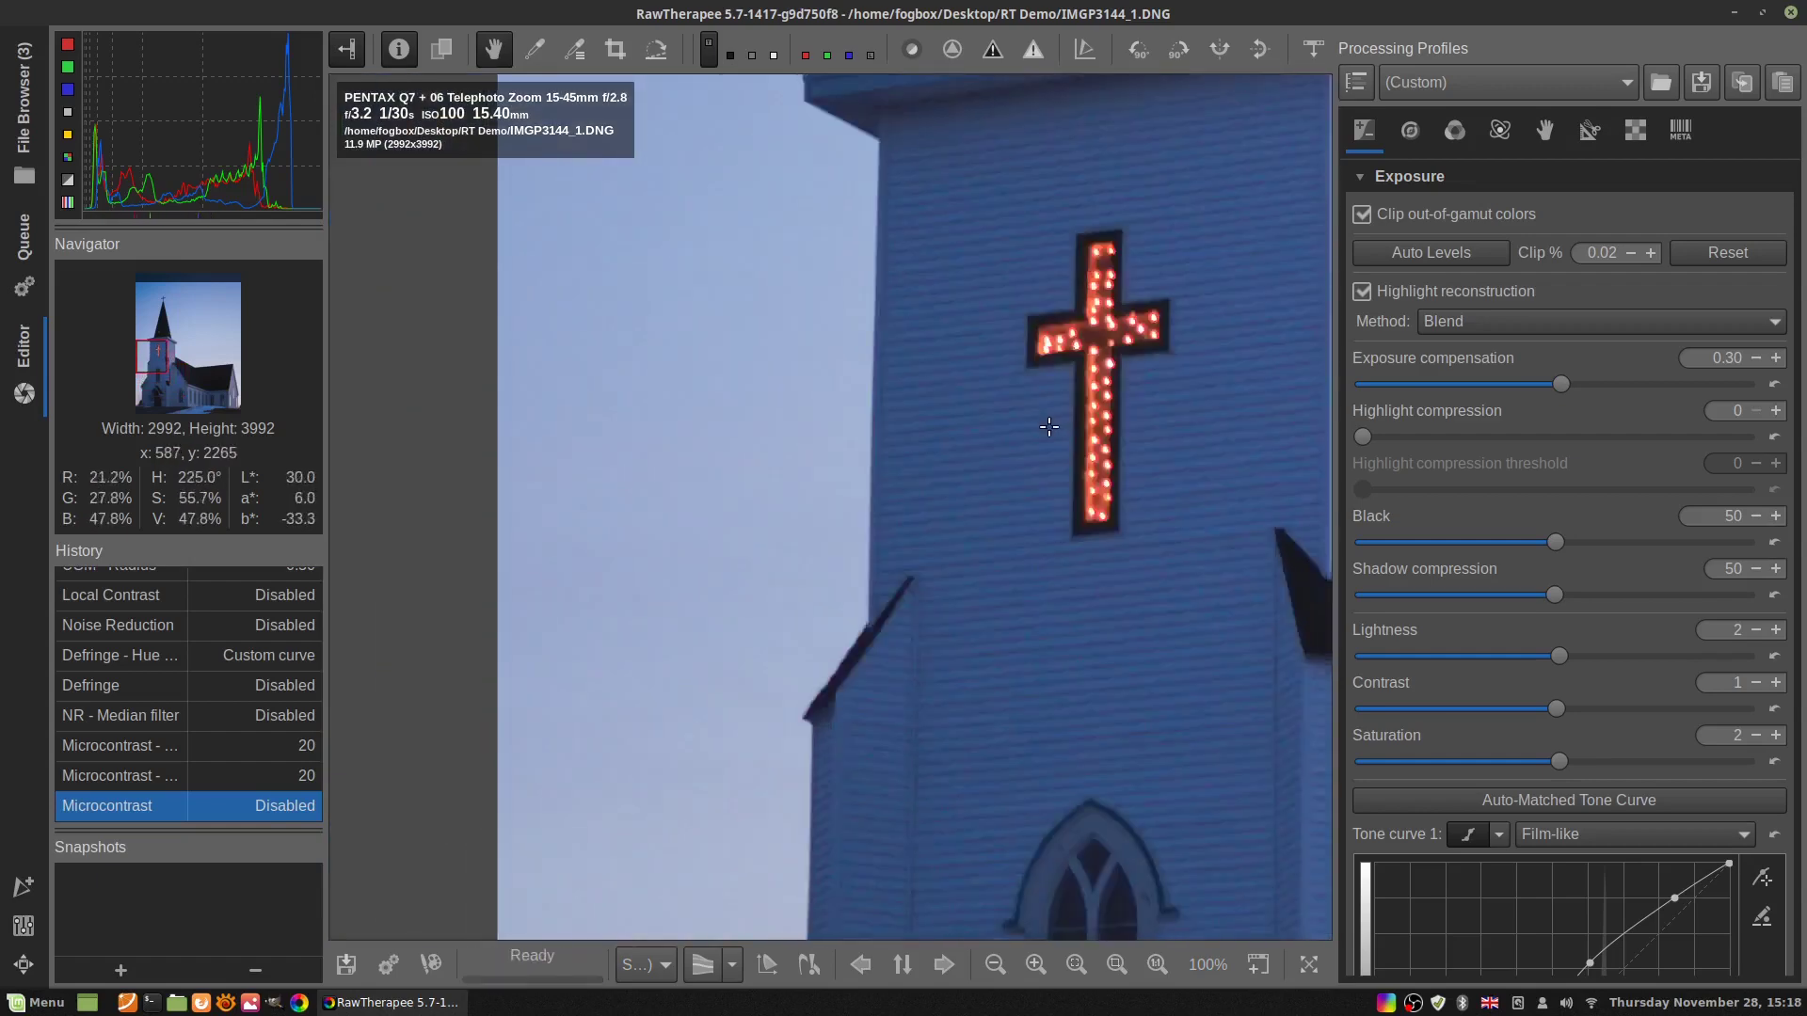
{"action": "scroll", "coordinate": [935, 472], "scroll_direction": "down", "scroll_amount": 3}
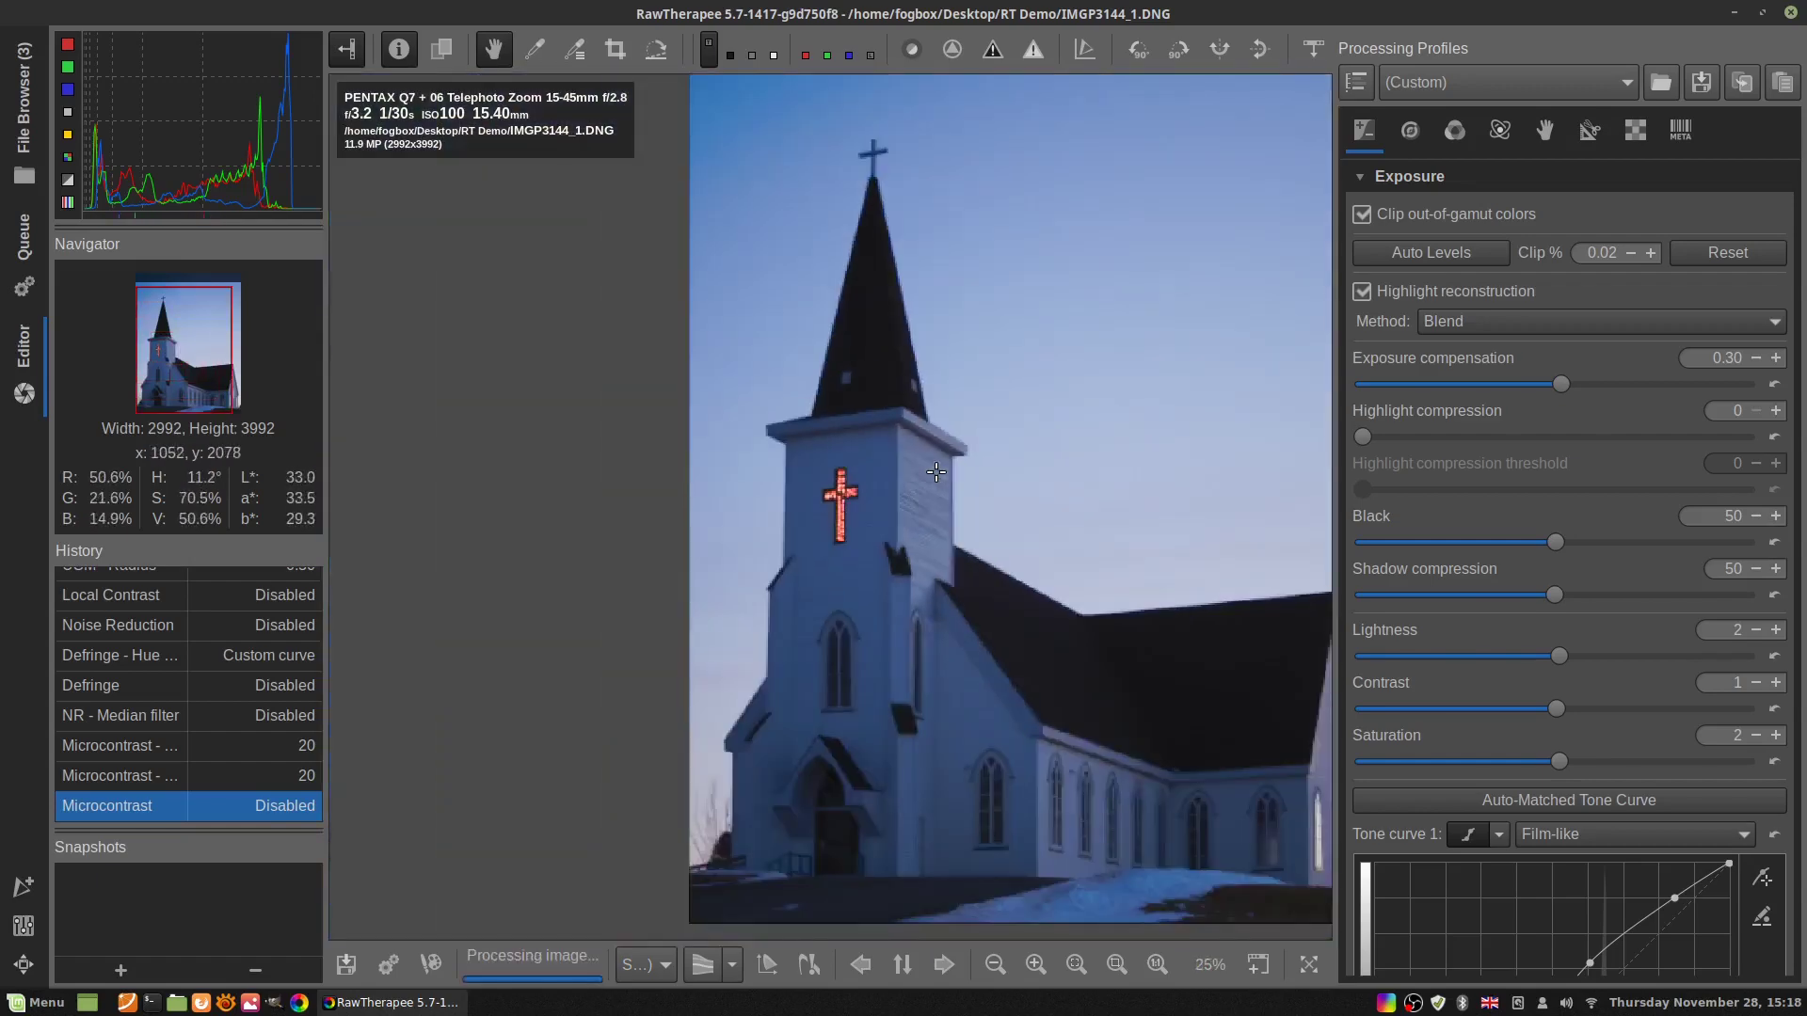
{"action": "scroll", "coordinate": [1032, 556], "scroll_direction": "down", "scroll_amount": 1}
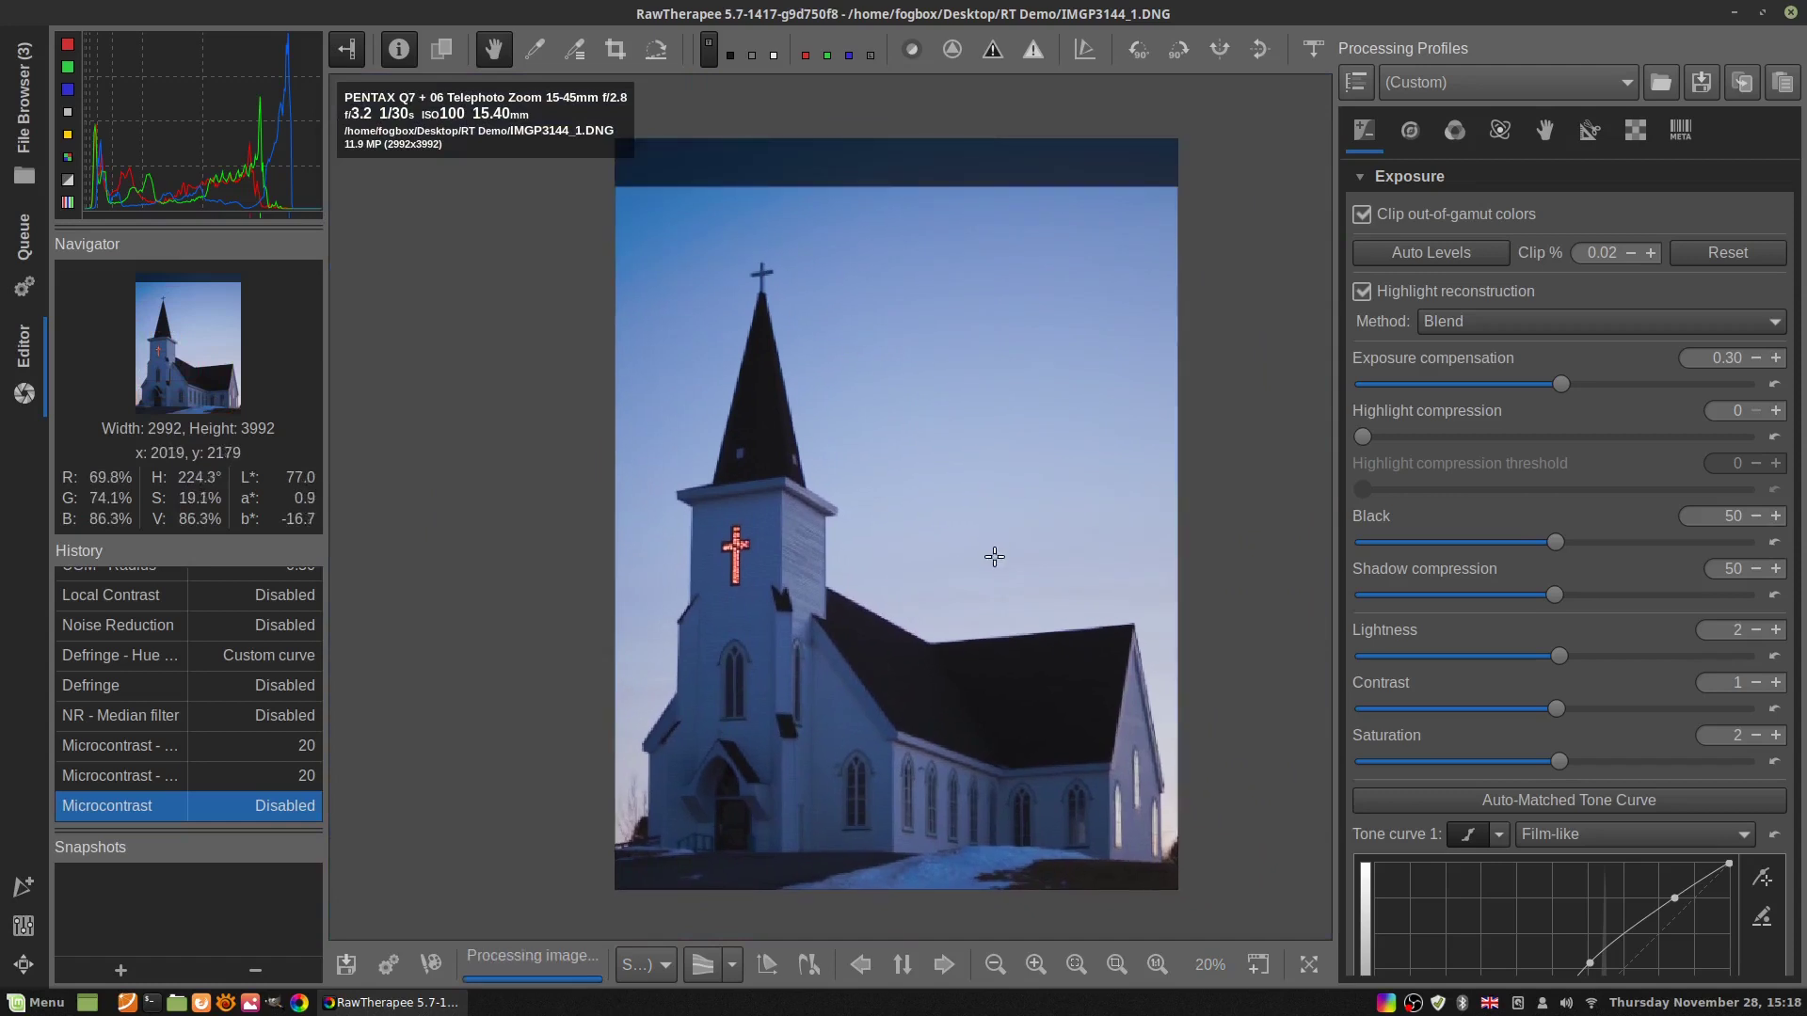
{"action": "left_click", "coordinate": [1116, 965]}
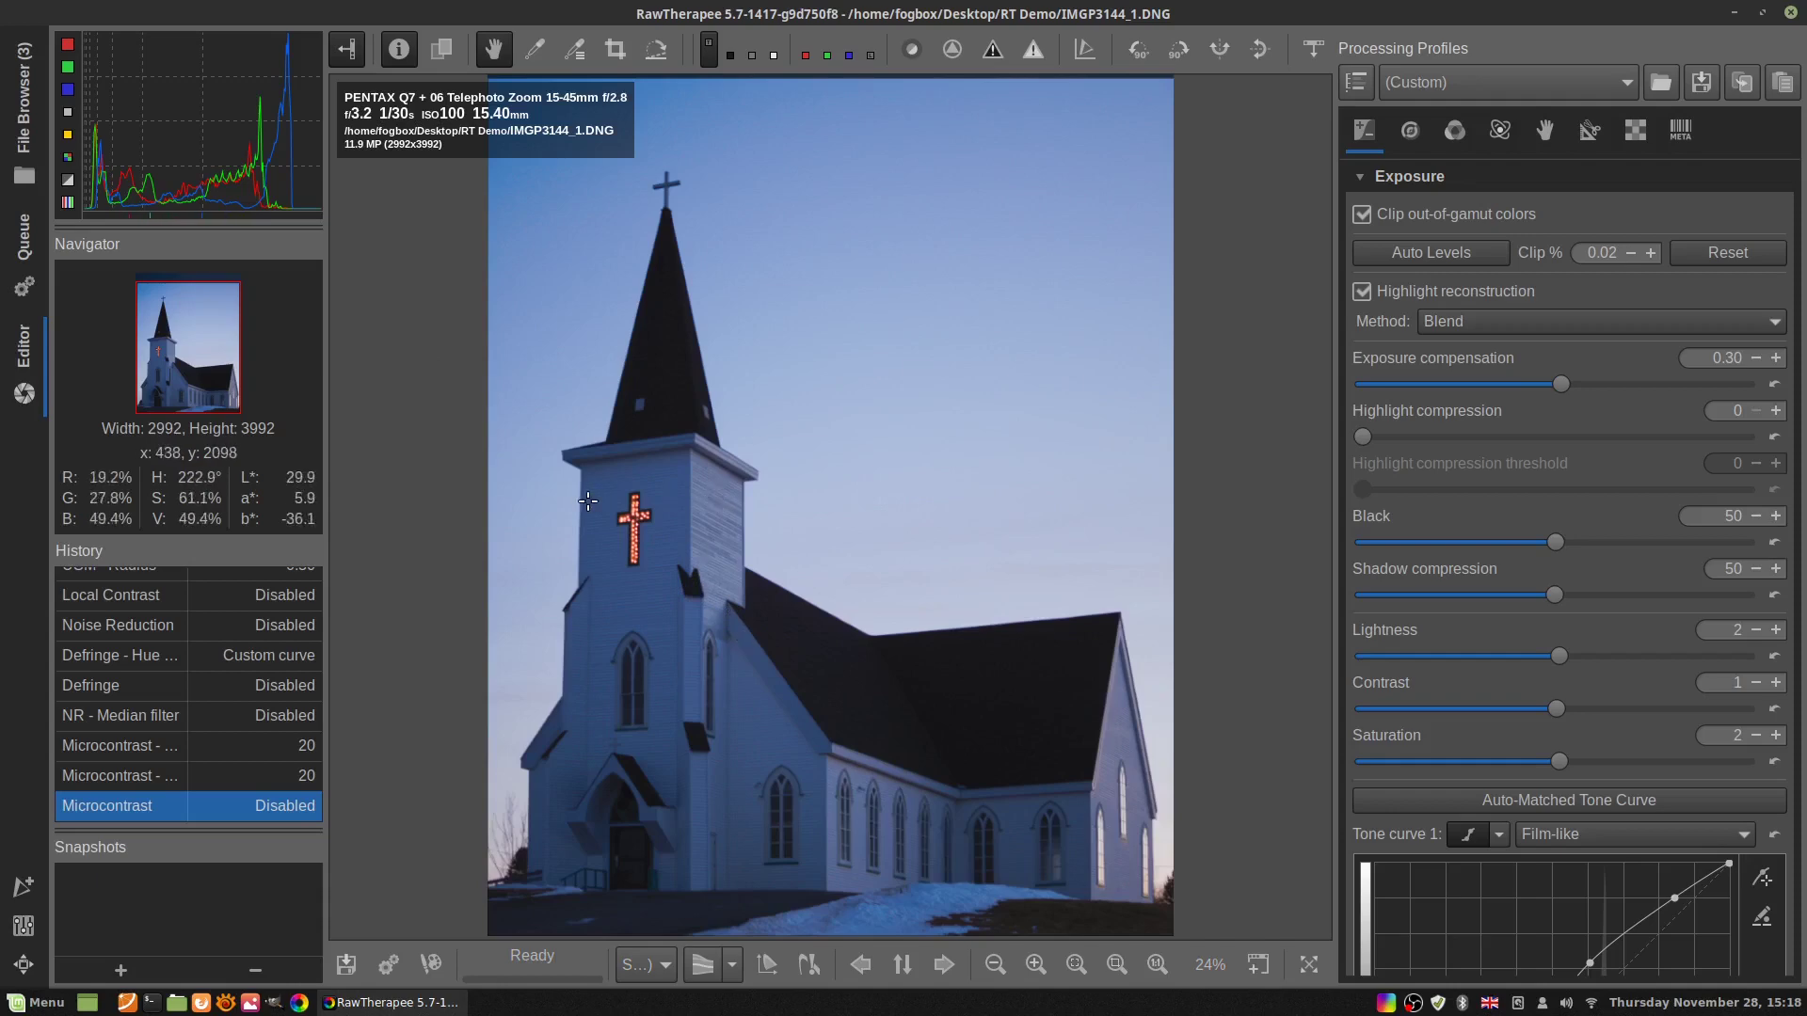
{"action": "scroll", "coordinate": [663, 681], "scroll_direction": "up", "scroll_amount": 4}
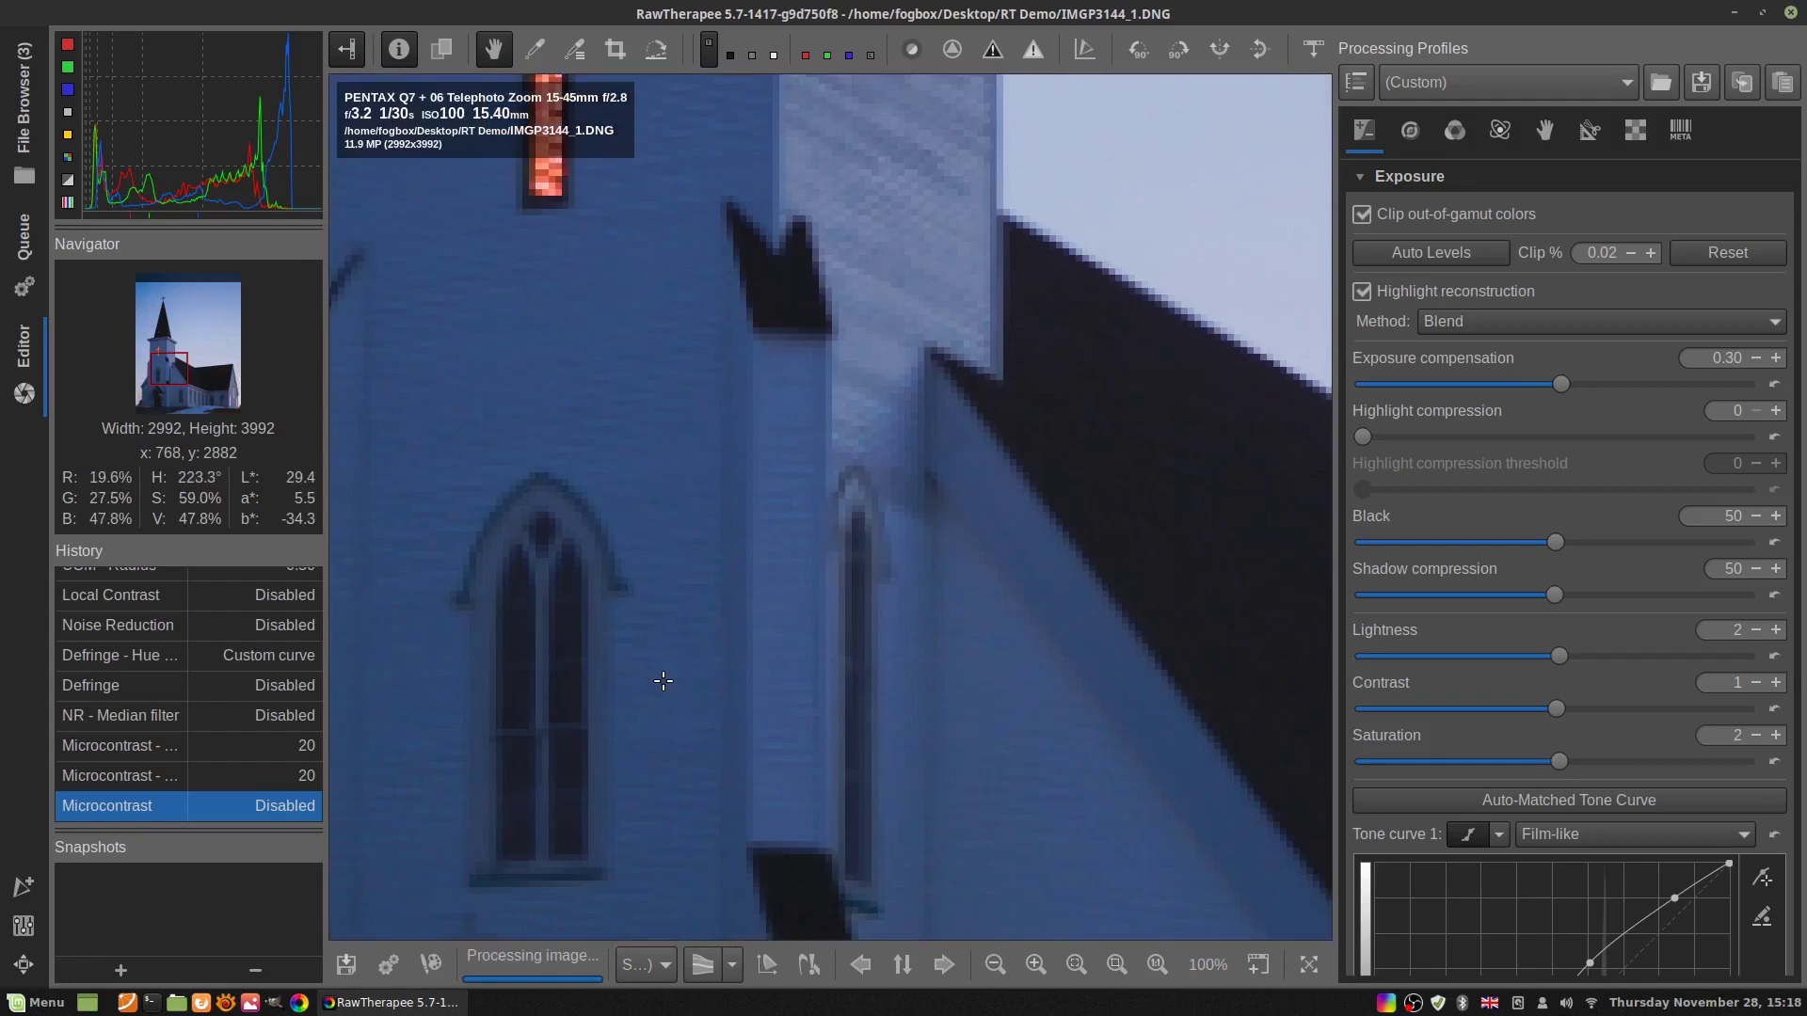
{"action": "left_click_drag", "start_coordinate": [723, 328], "coordinate": [904, 493]}
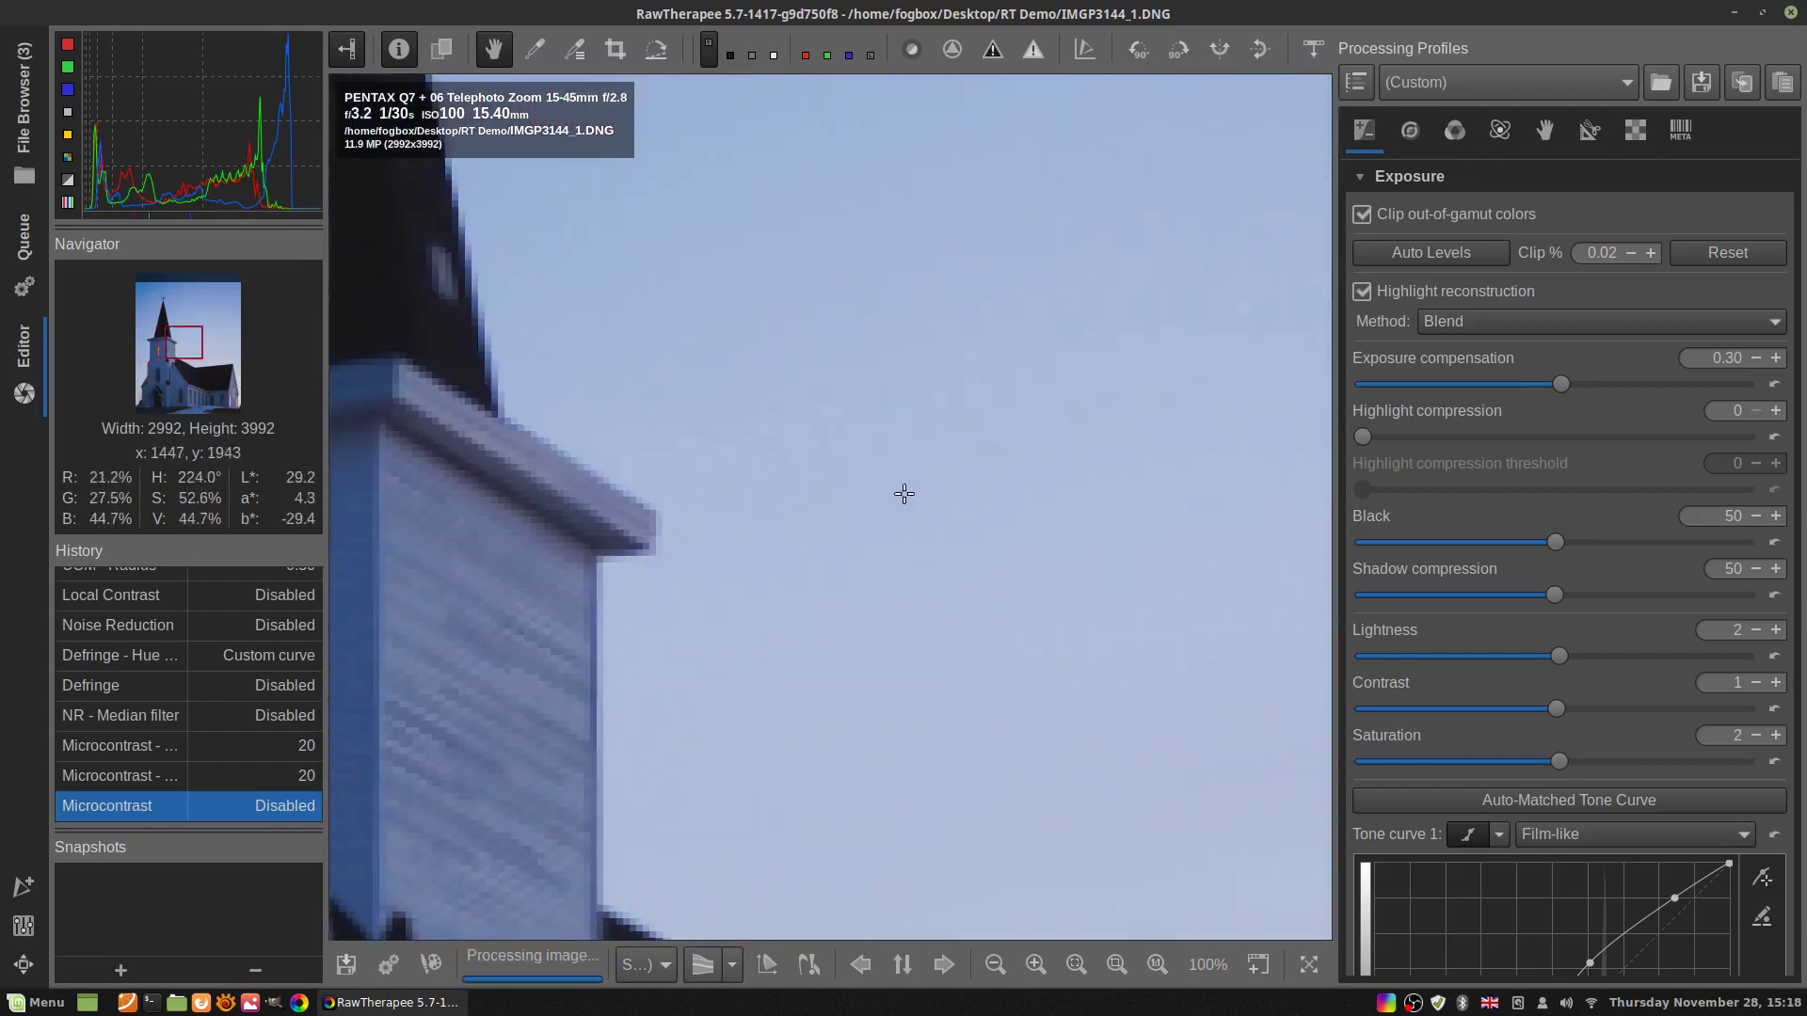
{"action": "scroll", "coordinate": [778, 713], "scroll_direction": "down", "scroll_amount": 2}
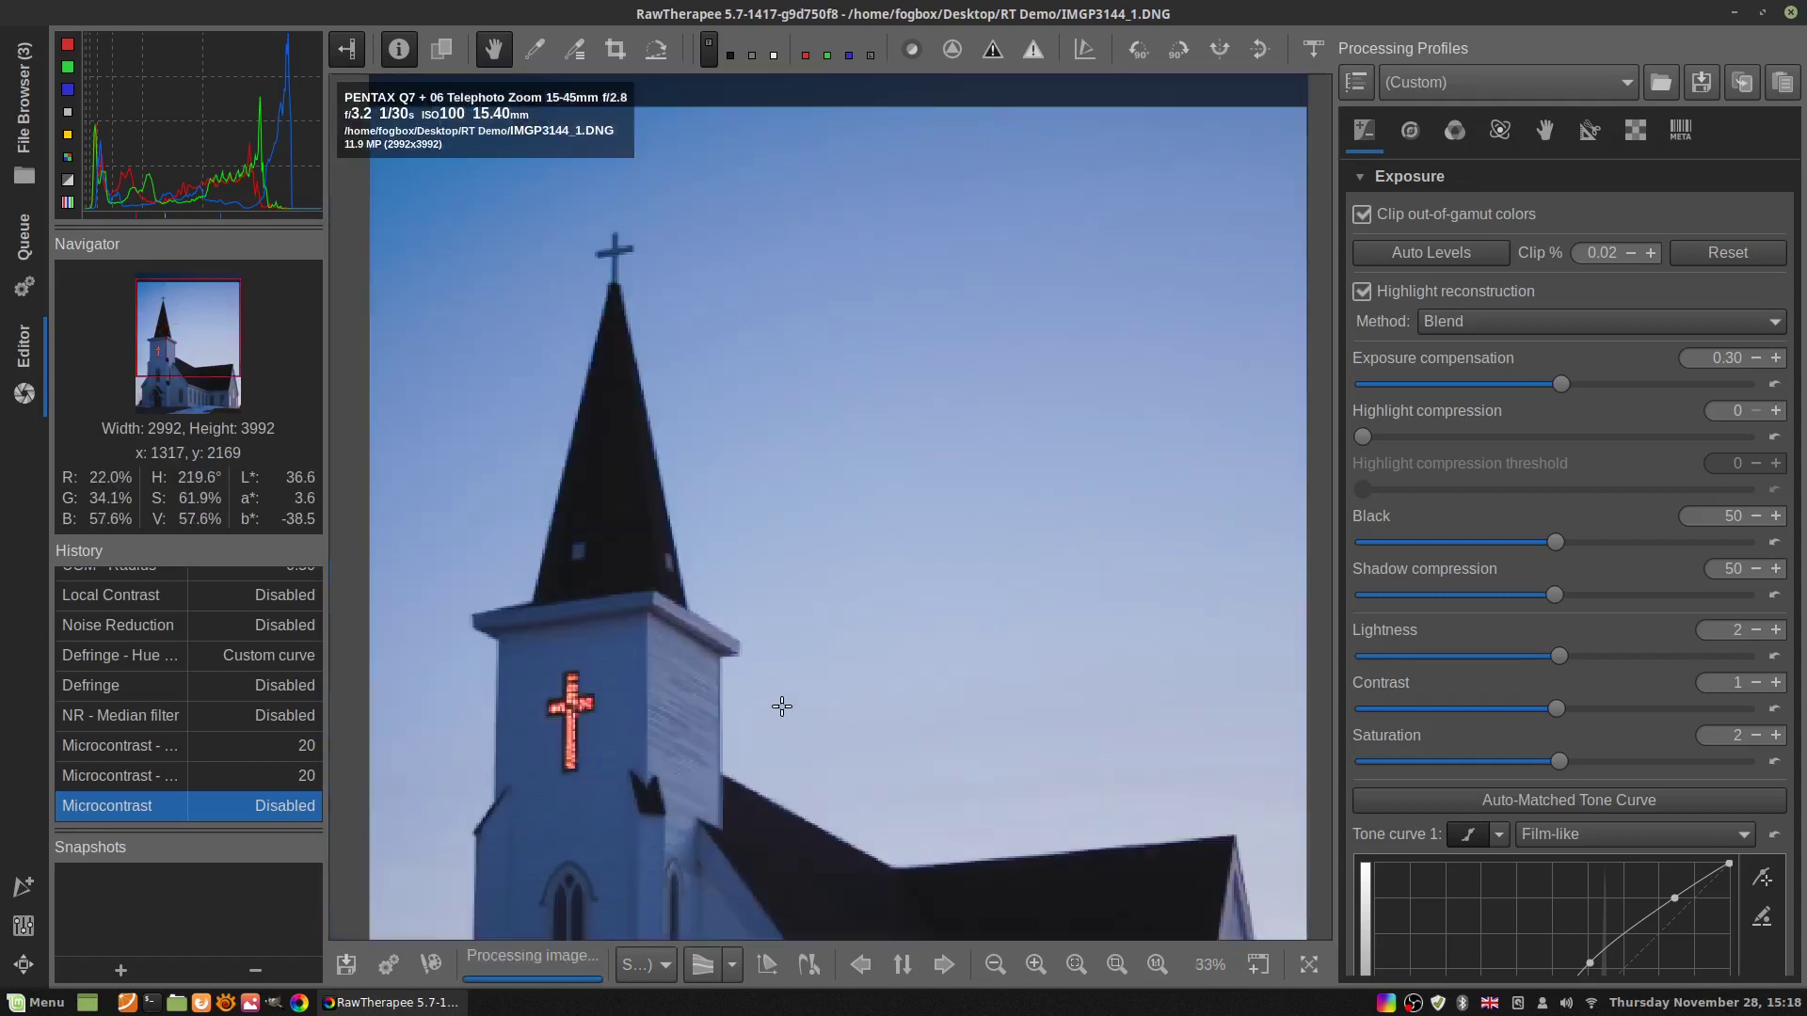
Enable Sharpening with the Unsharp Mask method and set its amount to 220
{"action": "left_click", "coordinate": [1117, 965]}
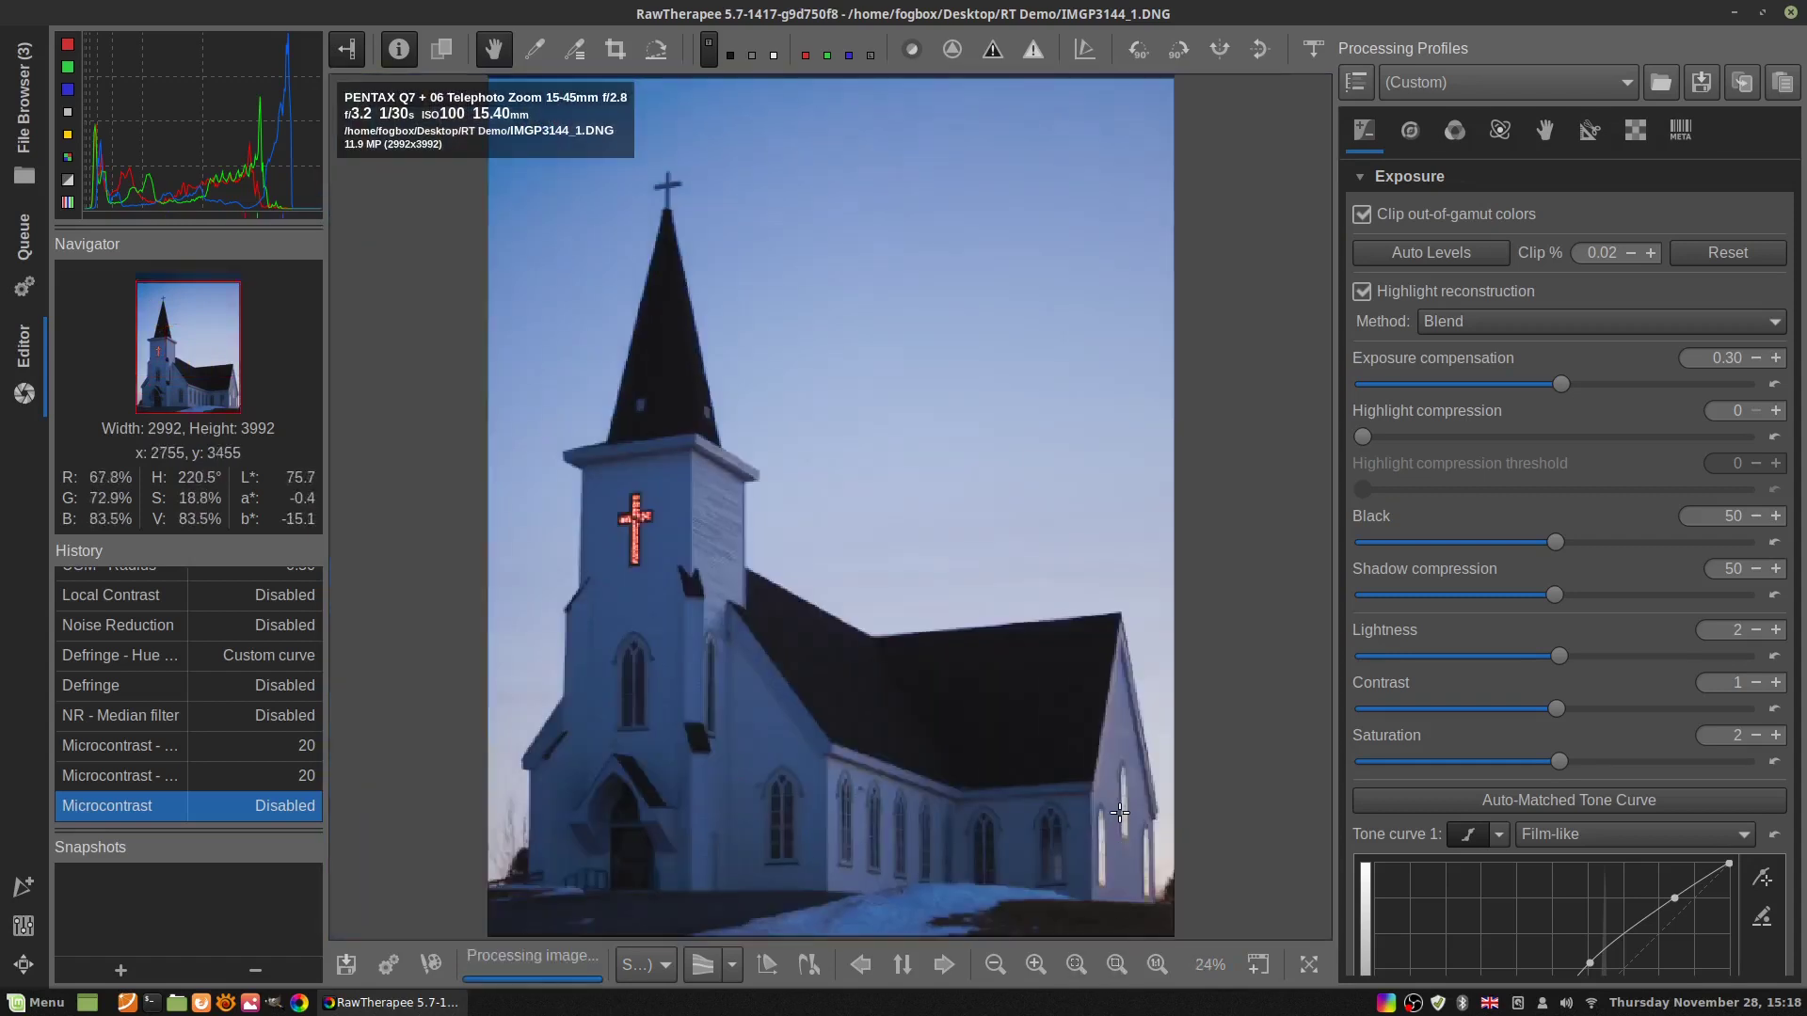
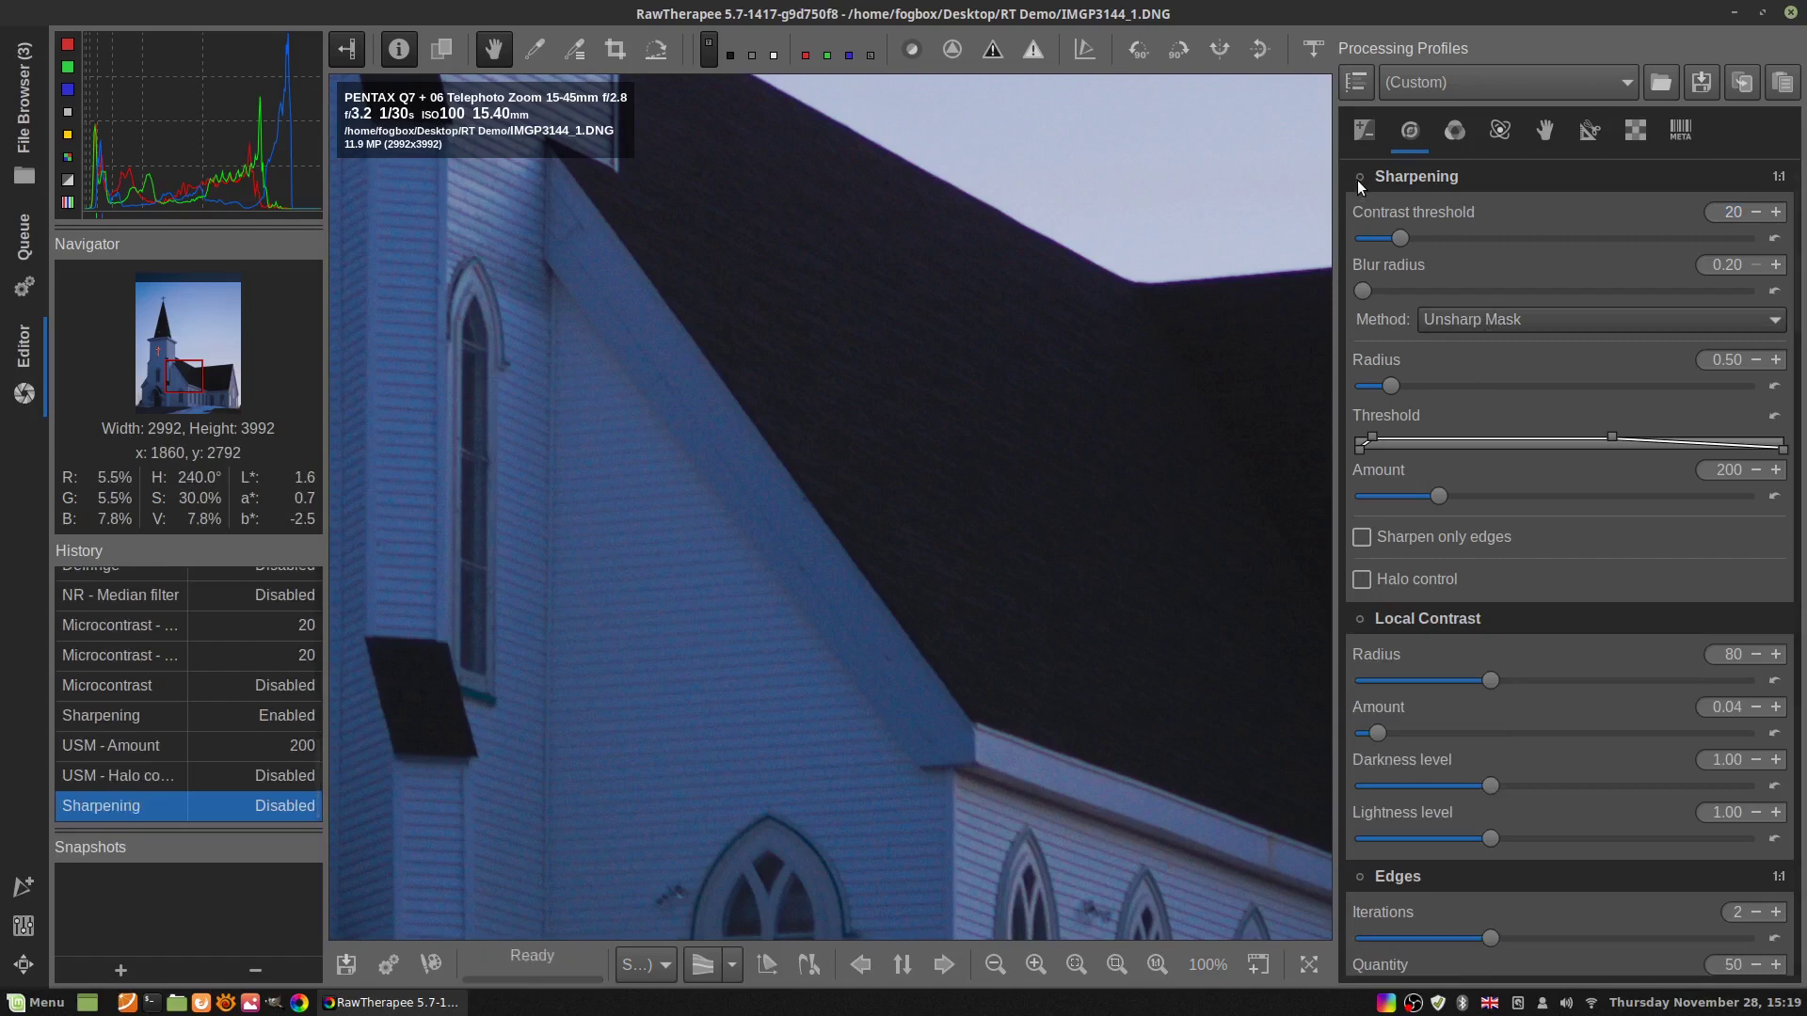
{"action": "left_click", "coordinate": [1359, 177]}
{"action": "left_click_drag", "start_coordinate": [1435, 502], "coordinate": [1445, 504]}
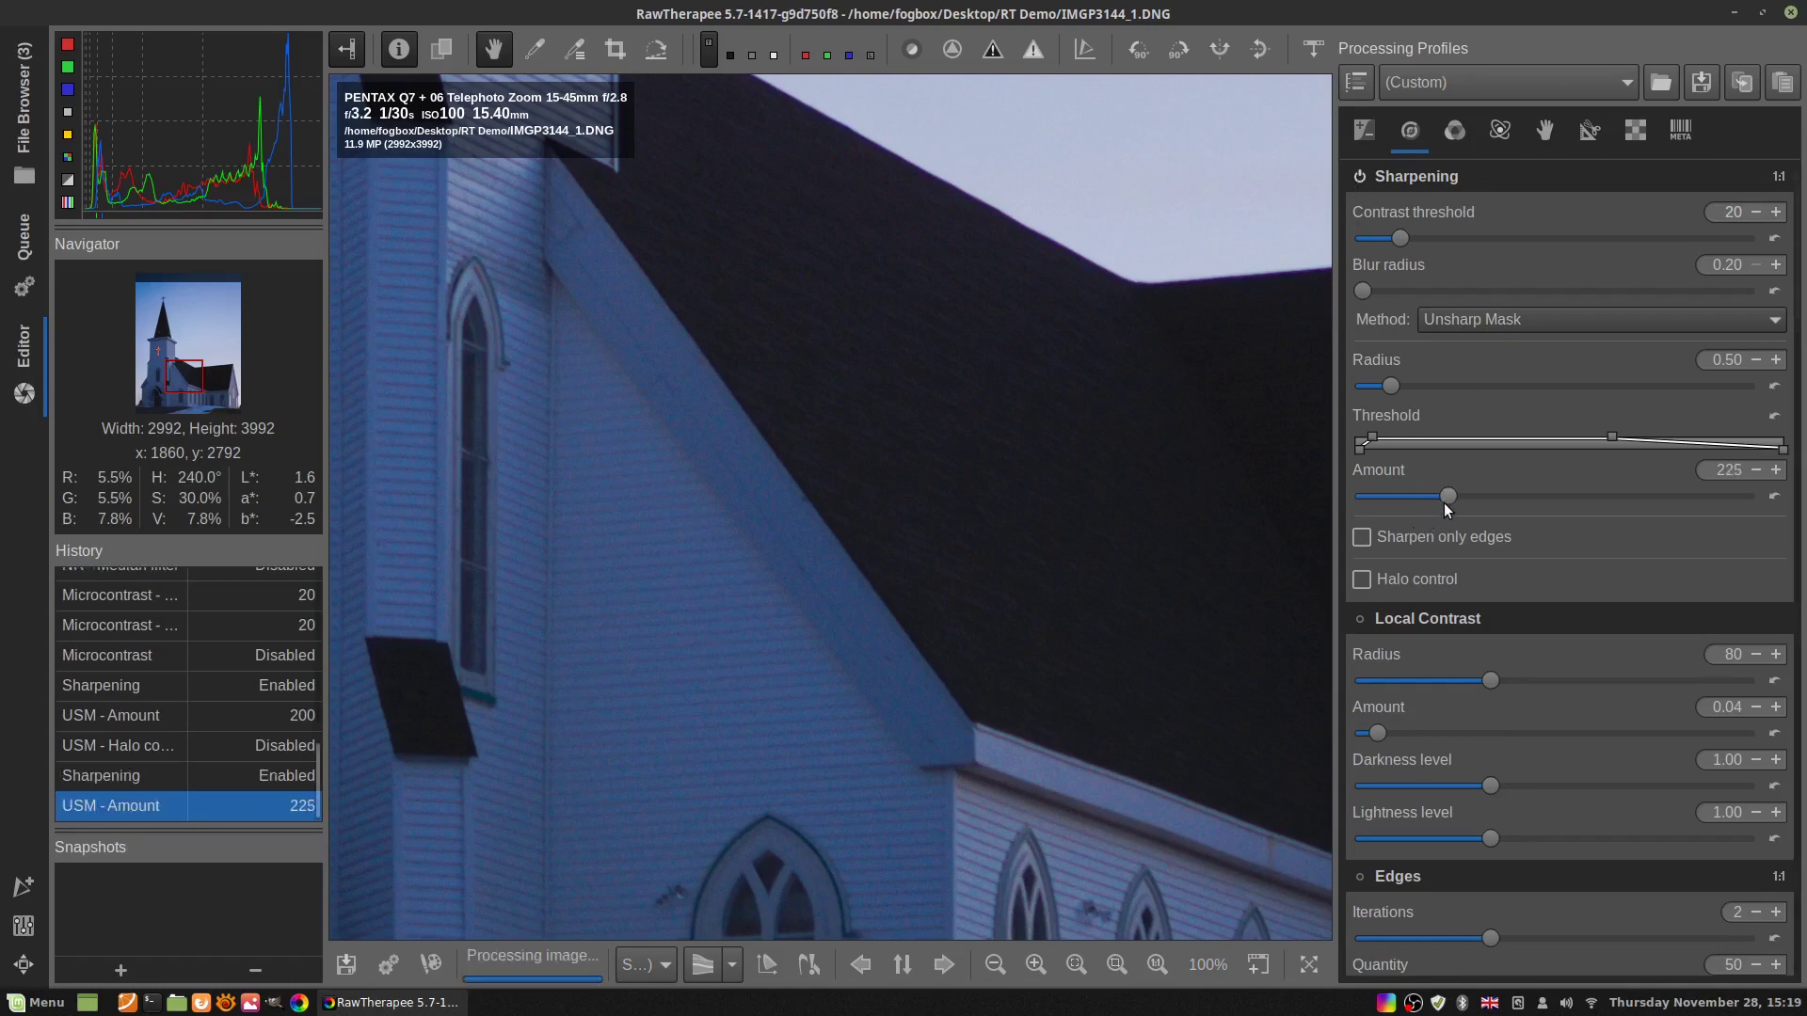
{"action": "left_click_drag", "start_coordinate": [1444, 503], "coordinate": [1442, 502]}
Set the Unsharp Mask radius to 0.78 and enable Halo control for the sharpening
{"action": "left_click_drag", "start_coordinate": [1393, 382], "coordinate": [1409, 386]}
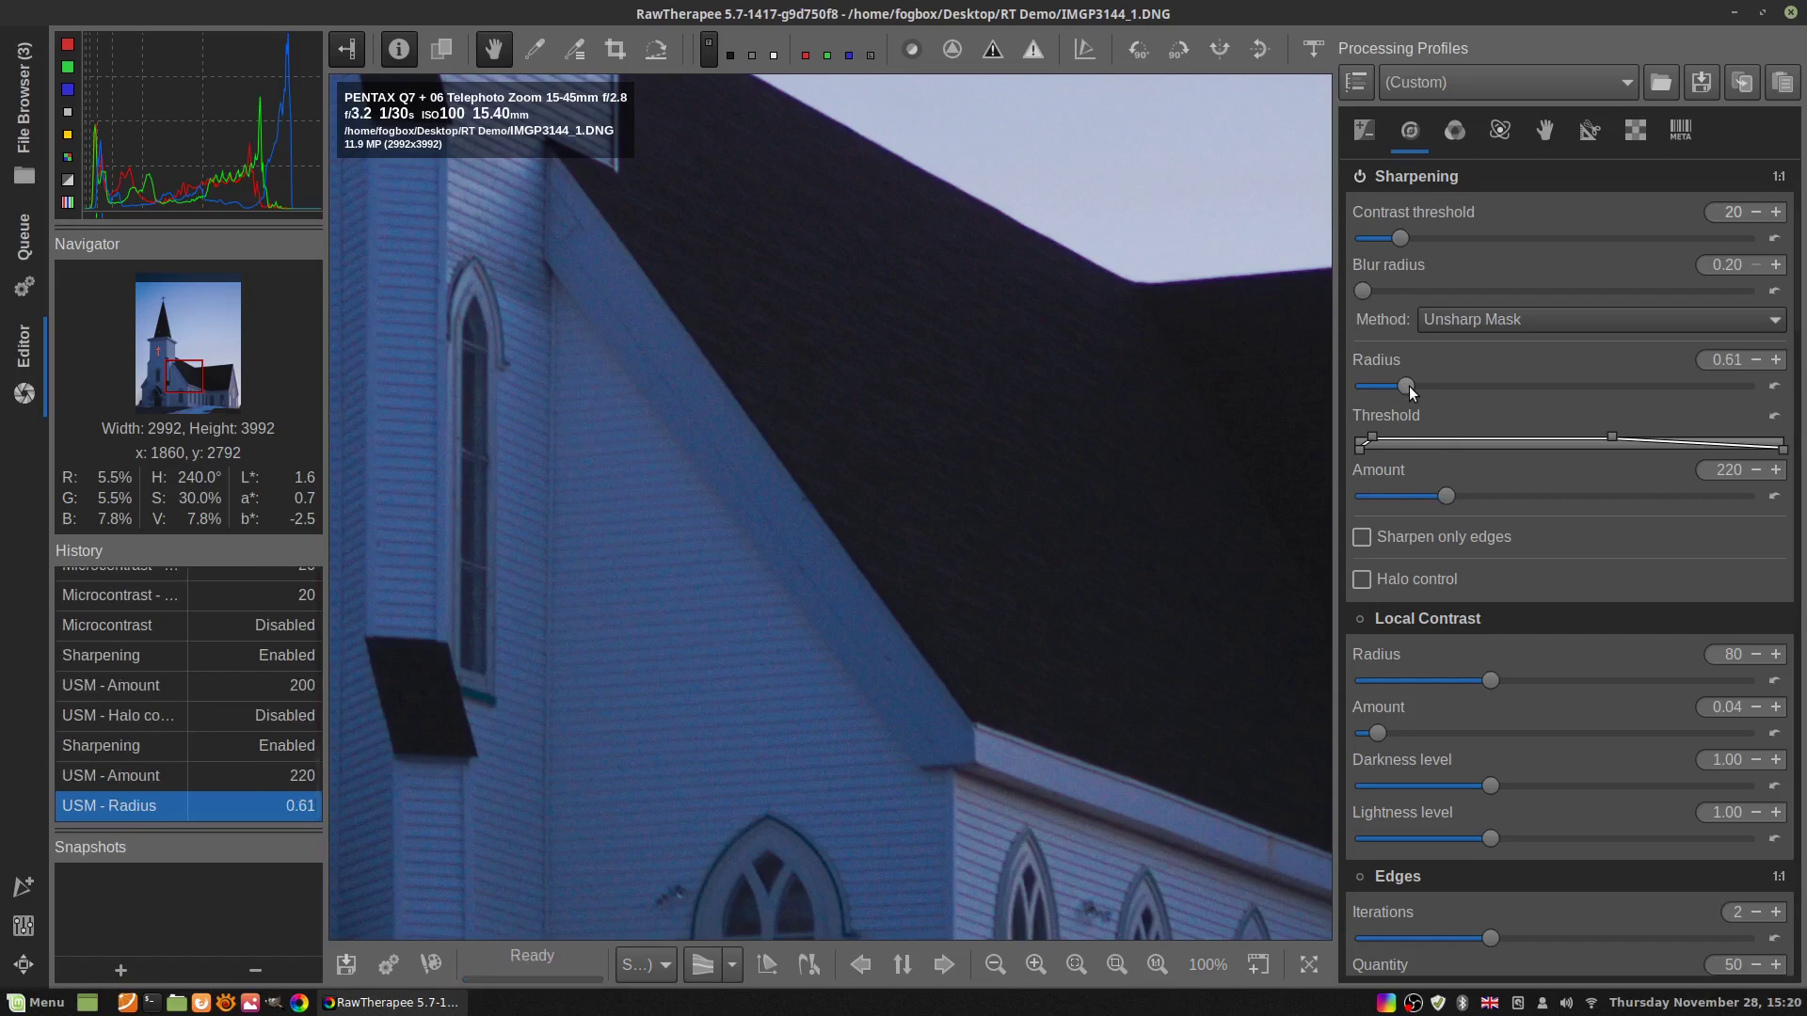
{"action": "left_click_drag", "start_coordinate": [1409, 385], "coordinate": [1404, 386]}
{"action": "scroll", "coordinate": [1404, 386], "scroll_direction": "up", "scroll_amount": 1}
{"action": "left_click_drag", "start_coordinate": [1406, 386], "coordinate": [1409, 386]}
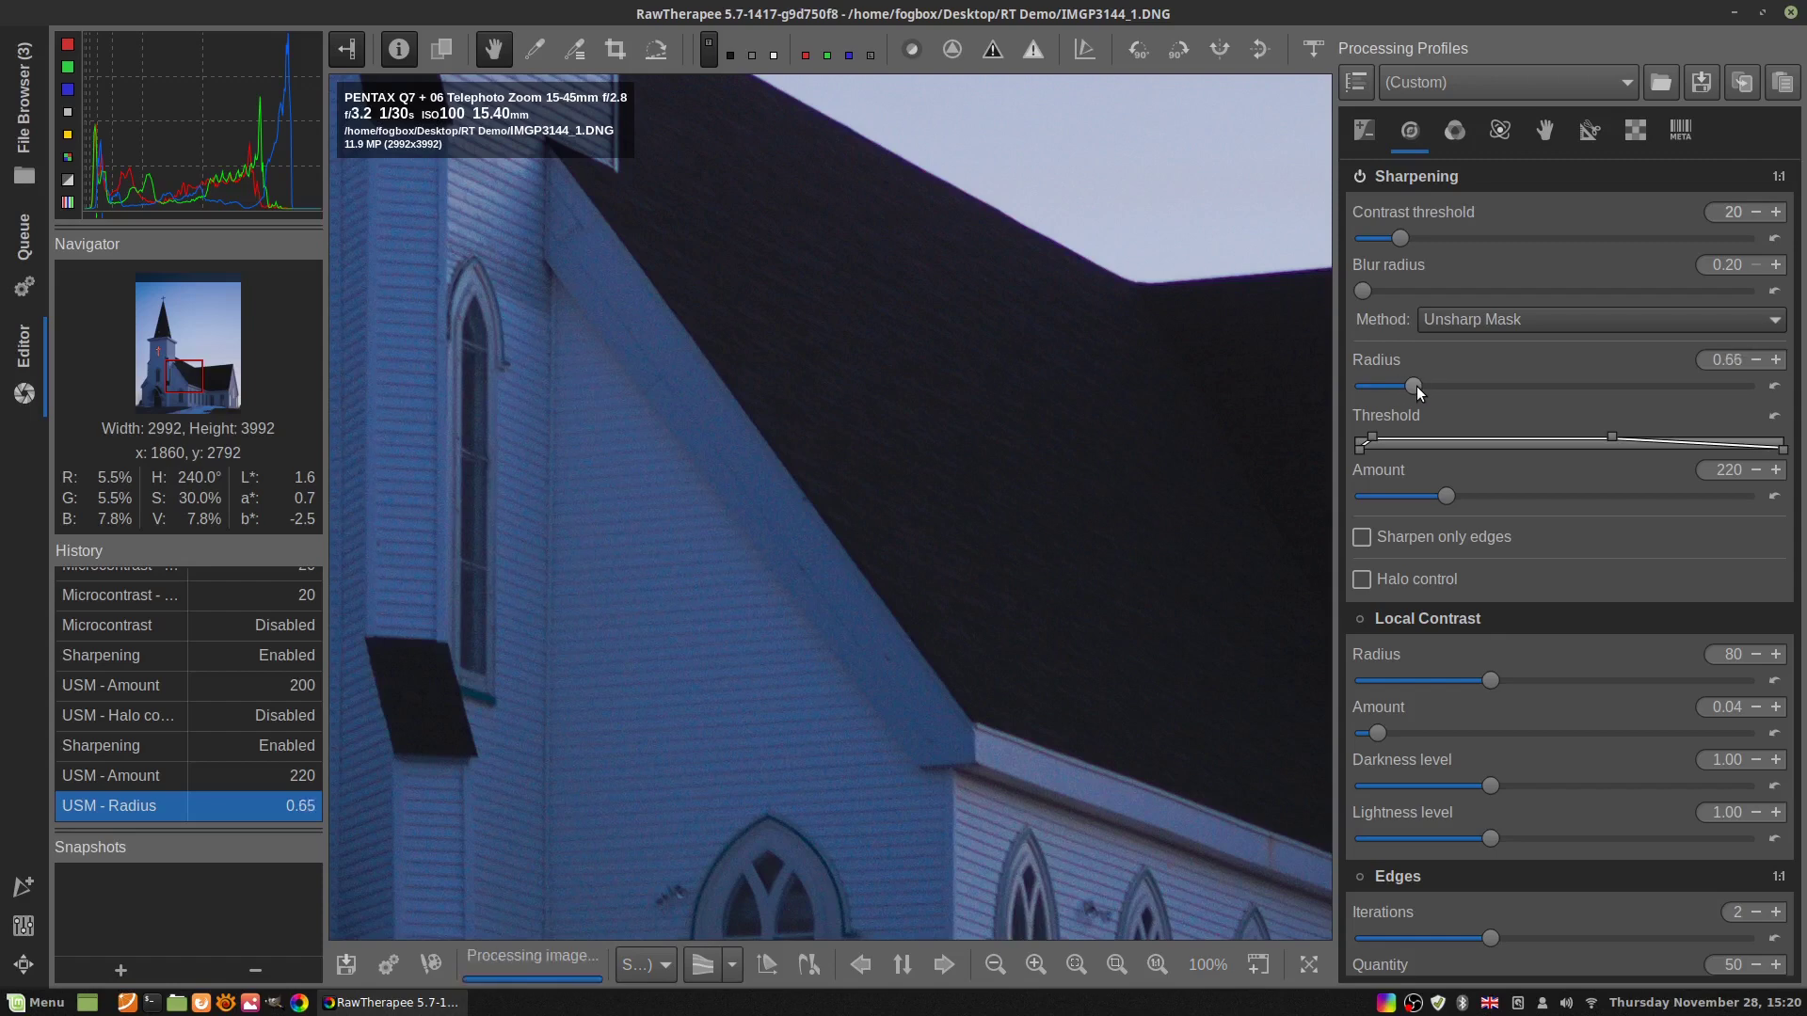
{"action": "left_click_drag", "start_coordinate": [1417, 388], "coordinate": [1425, 389]}
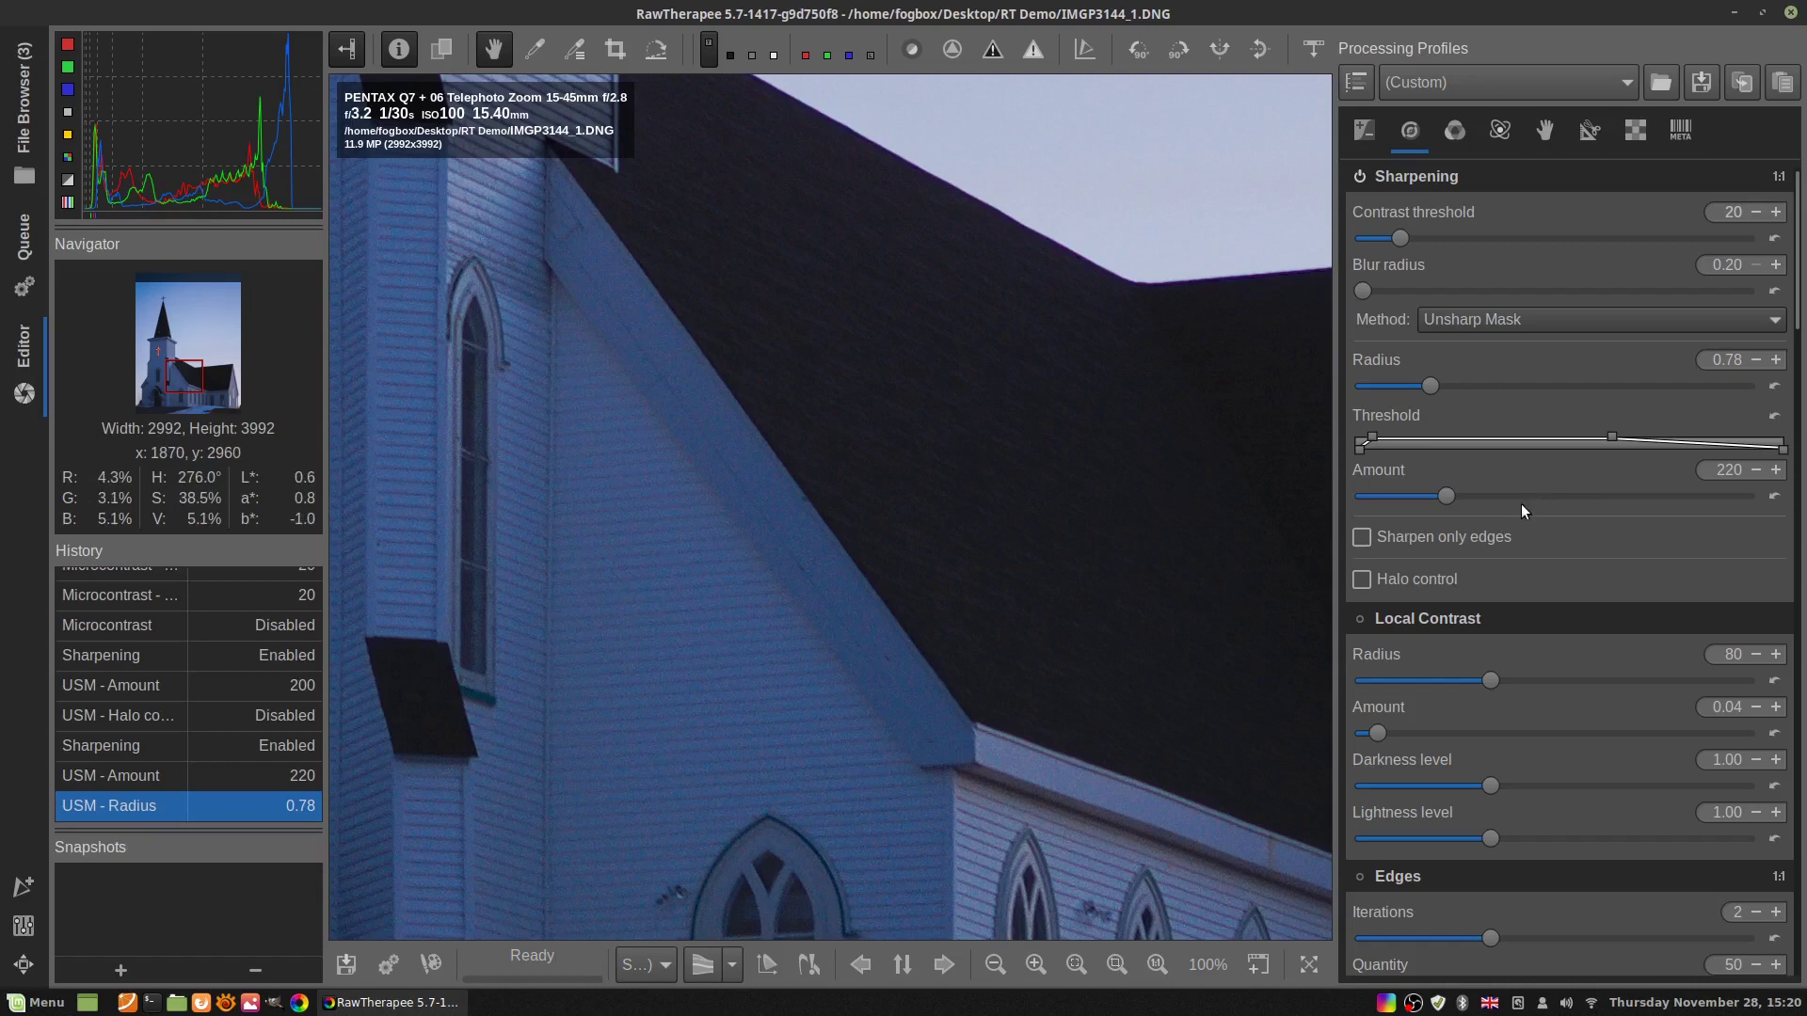
{"action": "left_click", "coordinate": [1363, 584]}
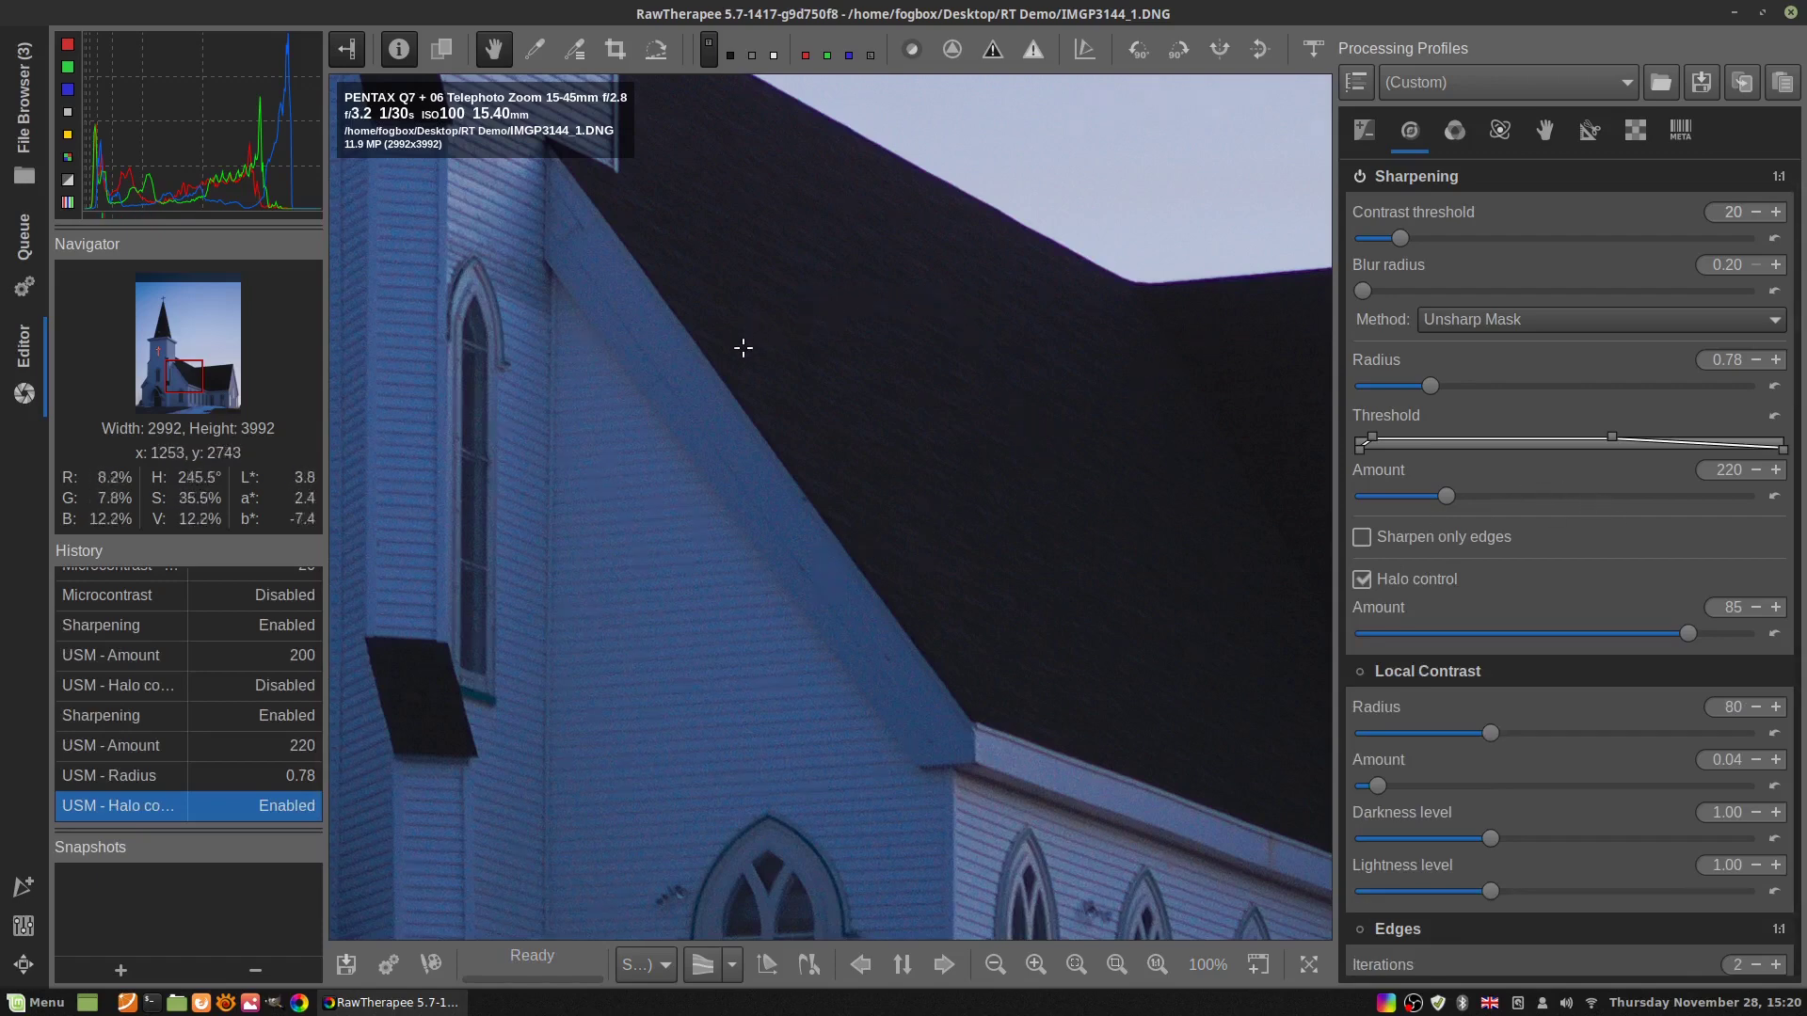
Examine the sharpened edges and siding of the tower, roof, gable peak and windows at 100% and 200% magnification
{"action": "left_click_drag", "start_coordinate": [744, 348], "coordinate": [751, 464]}
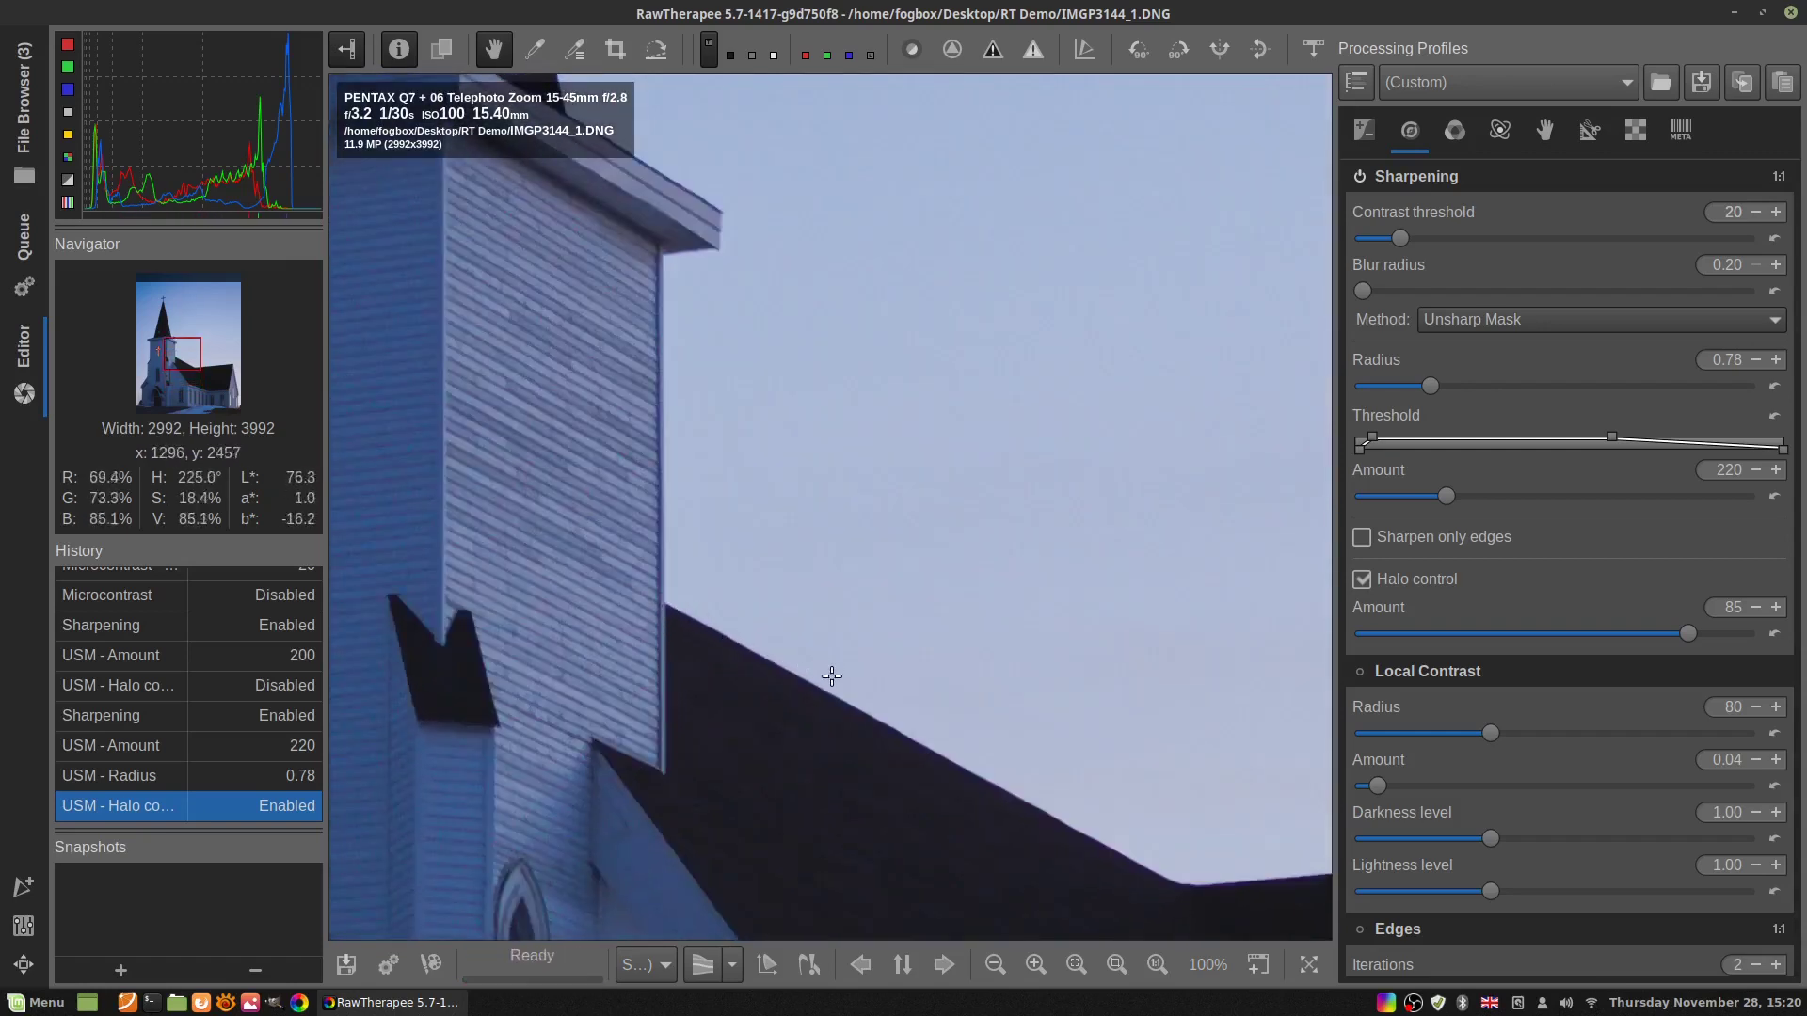
{"action": "left_click_drag", "start_coordinate": [1142, 843], "coordinate": [969, 774]}
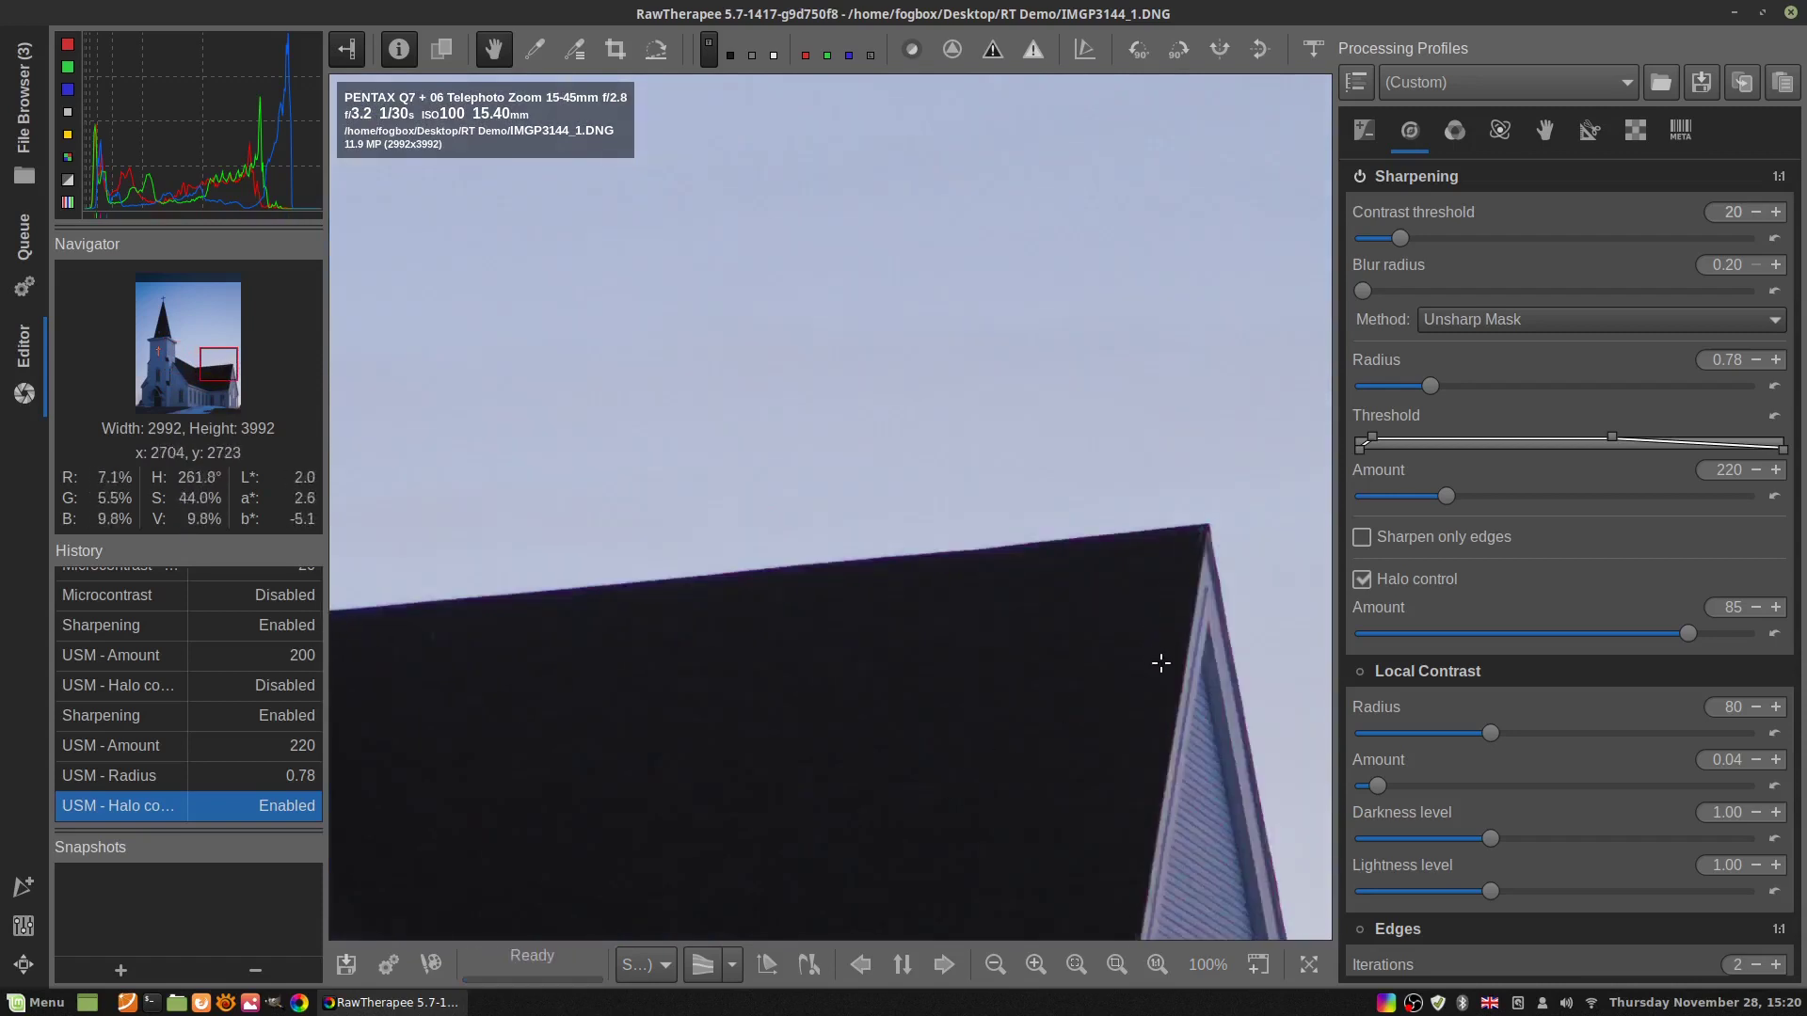
{"action": "left_click_drag", "start_coordinate": [1163, 673], "coordinate": [1117, 633]}
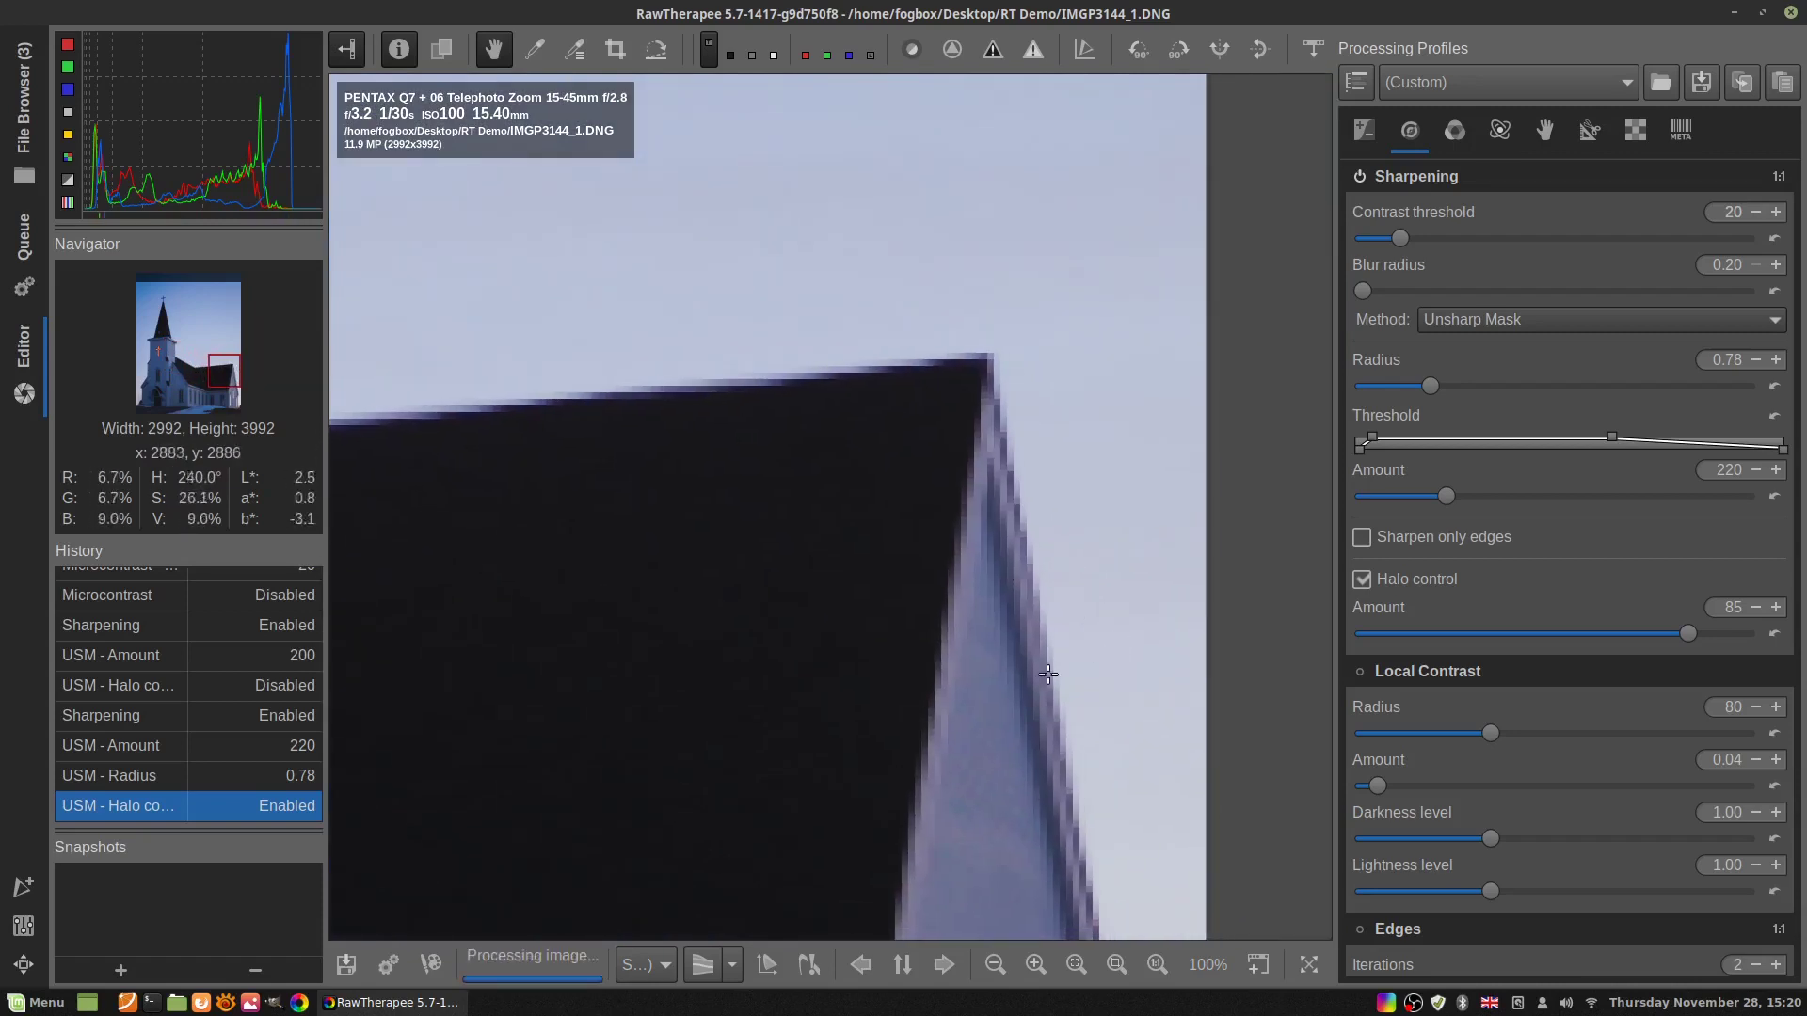
{"action": "left_click_drag", "start_coordinate": [731, 605], "coordinate": [839, 533]}
{"action": "left_click_drag", "start_coordinate": [524, 591], "coordinate": [782, 665]}
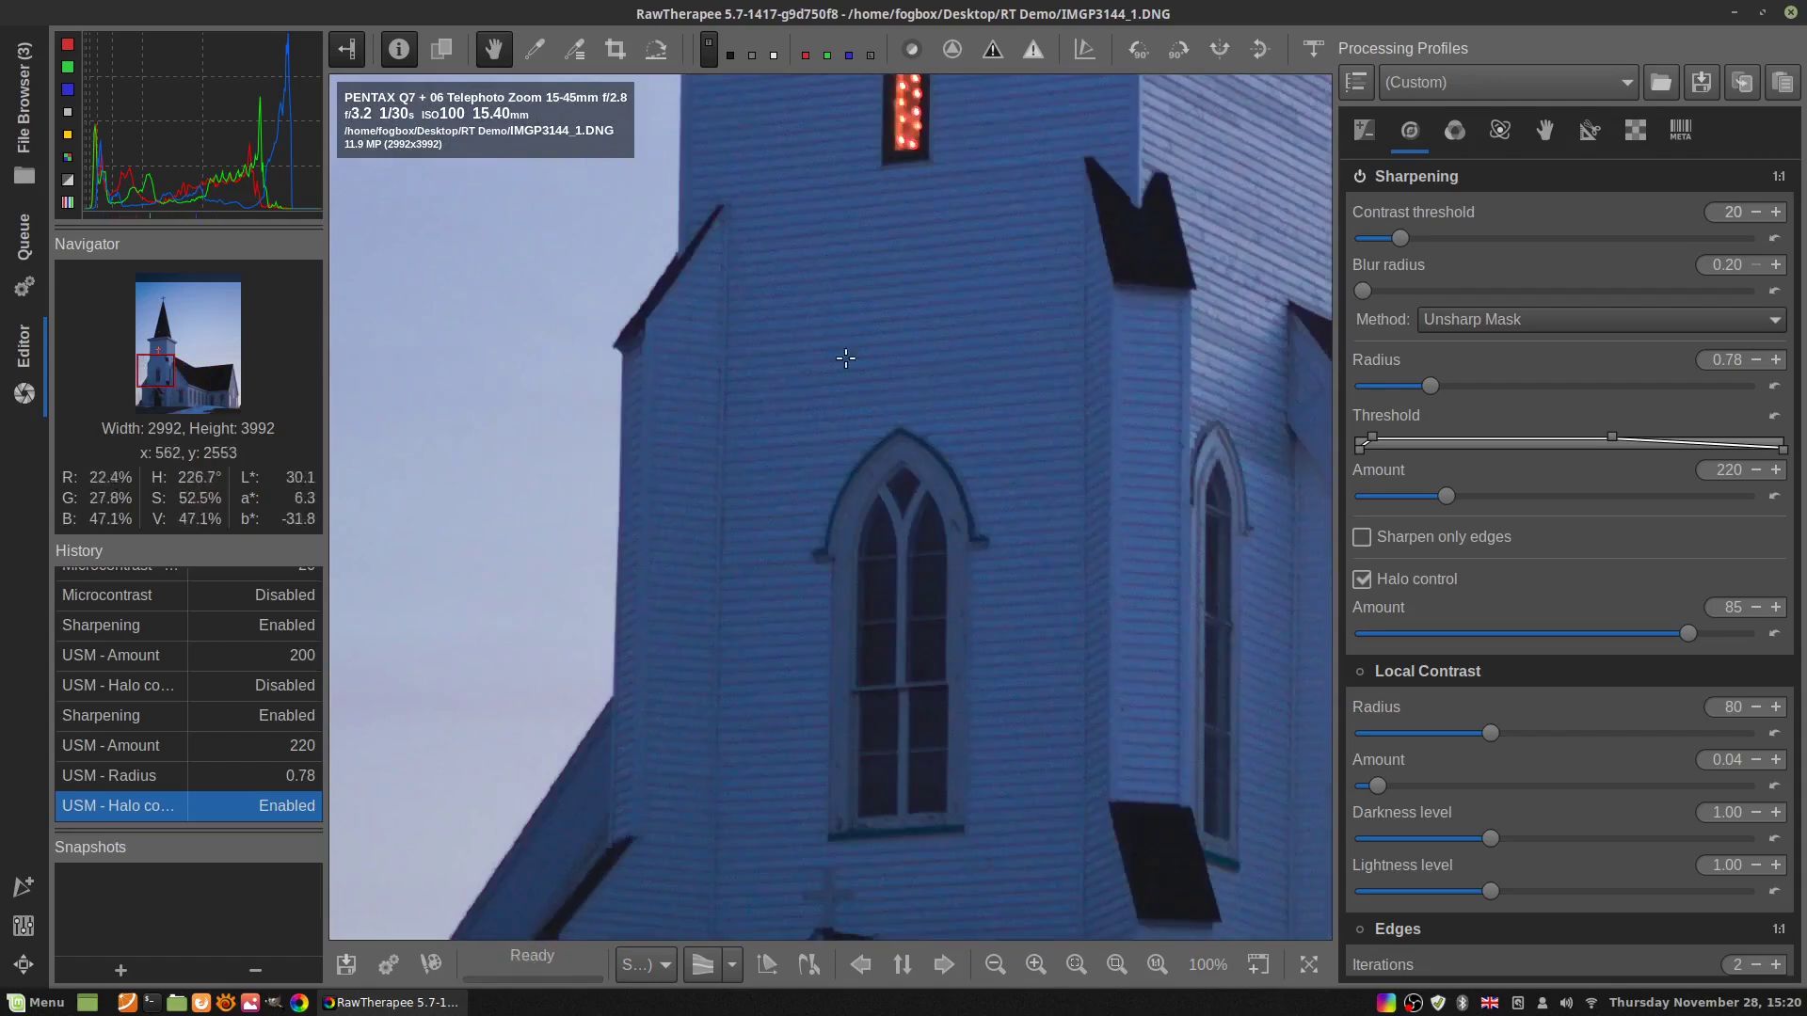
{"action": "scroll", "coordinate": [969, 678], "scroll_direction": "down", "scroll_amount": 5}
{"action": "scroll", "coordinate": [1013, 706], "scroll_direction": "up", "scroll_amount": 1}
{"action": "scroll", "coordinate": [889, 640], "scroll_direction": "up", "scroll_amount": 3}
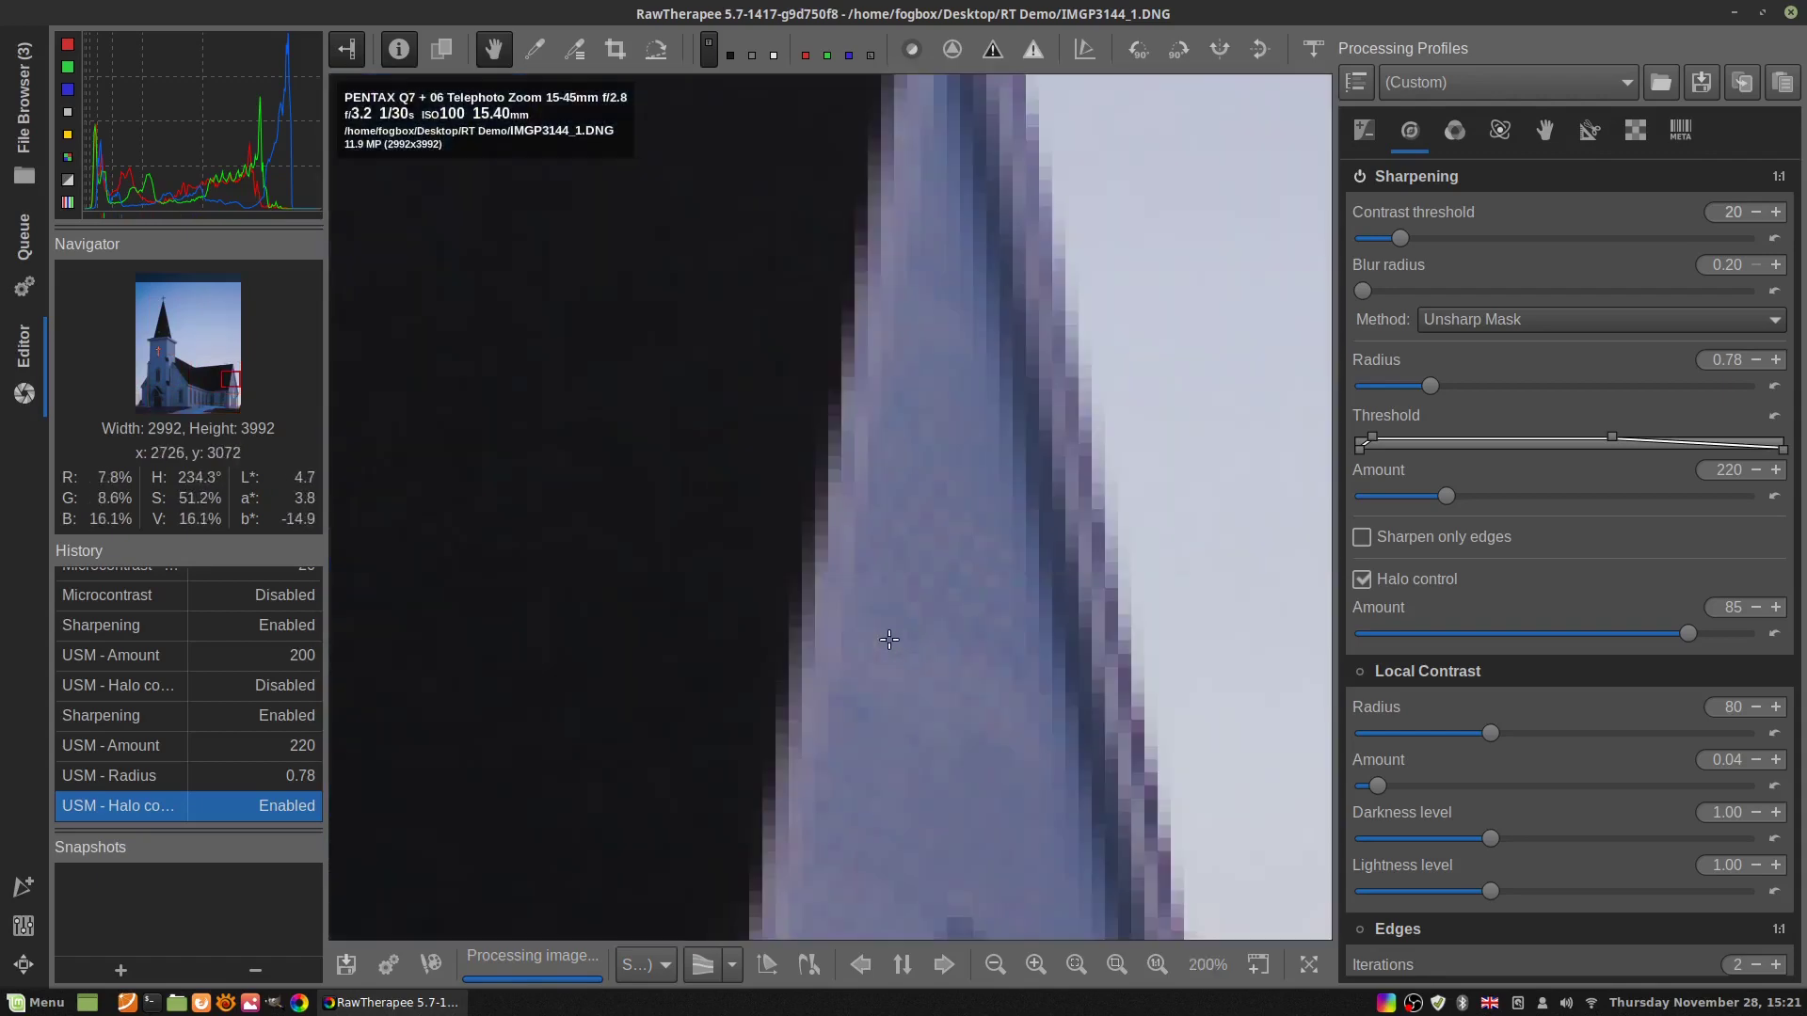
Enable Defringe while viewing the gable edges at 200% magnification
{"action": "scroll", "coordinate": [1640, 556], "scroll_direction": "down", "scroll_amount": 5}
{"action": "scroll", "coordinate": [1639, 559], "scroll_direction": "down", "scroll_amount": 10}
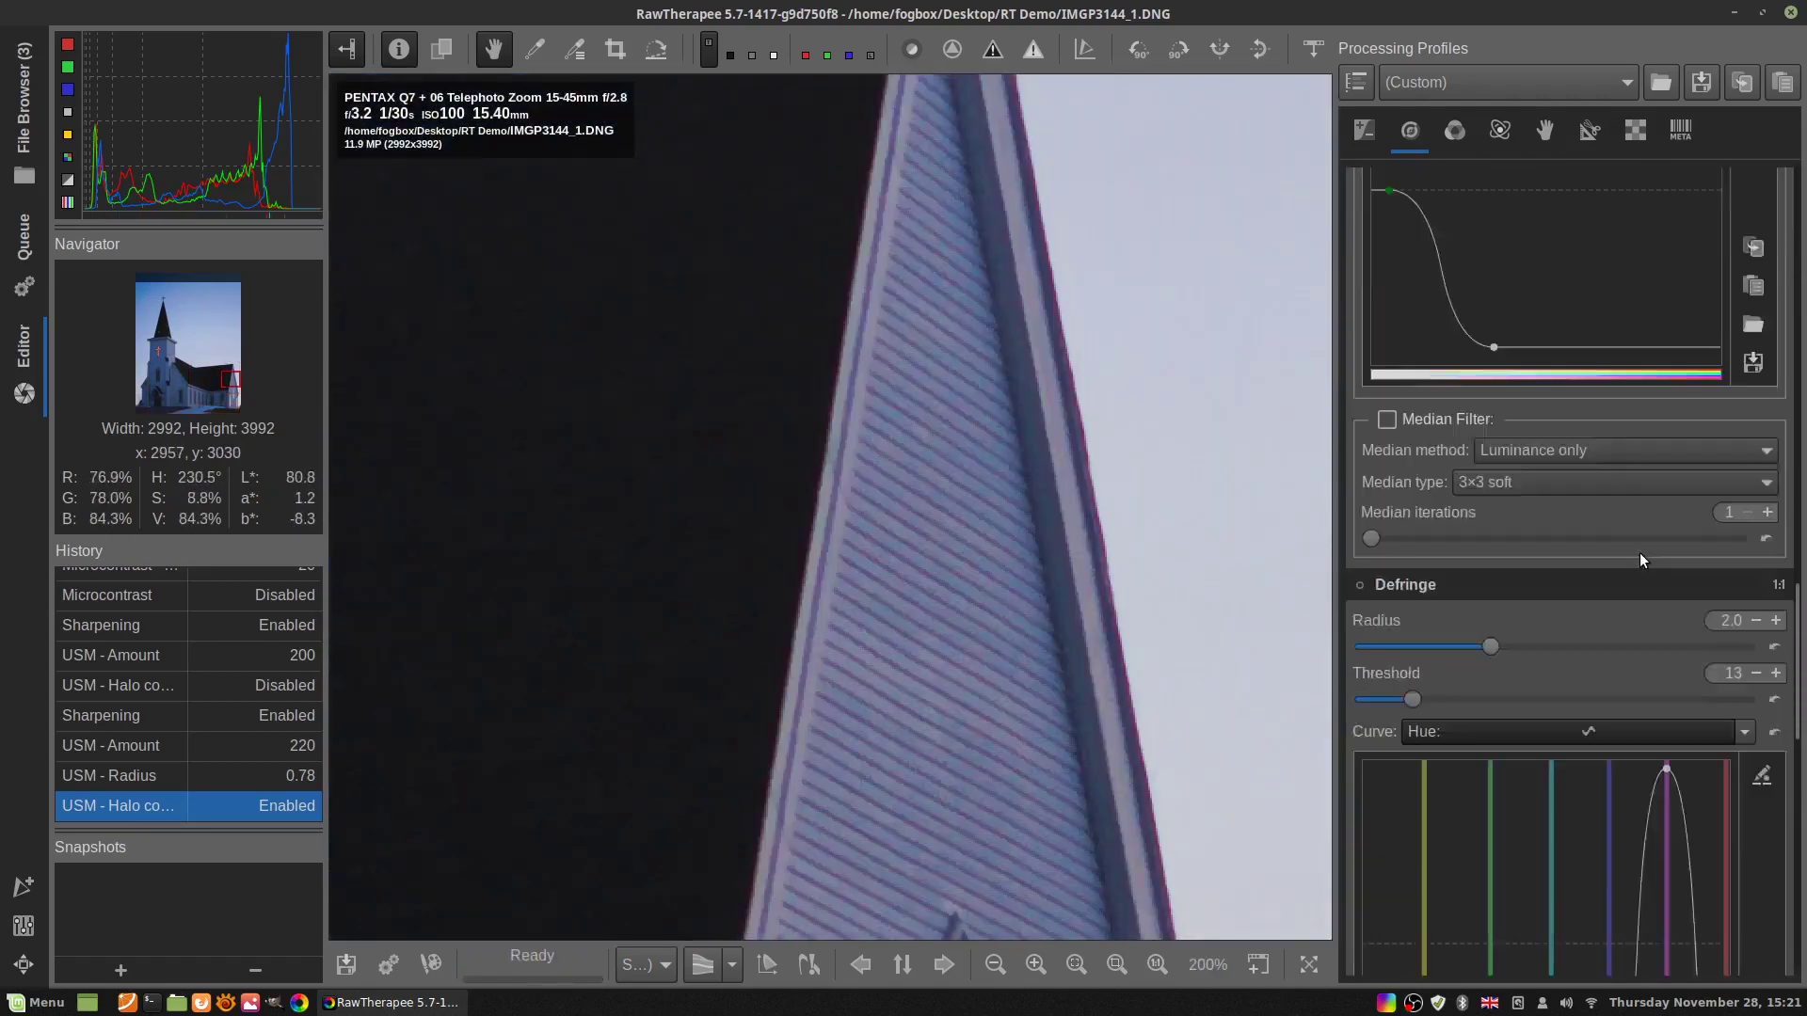
{"action": "scroll", "coordinate": [1640, 559], "scroll_direction": "down", "scroll_amount": 5}
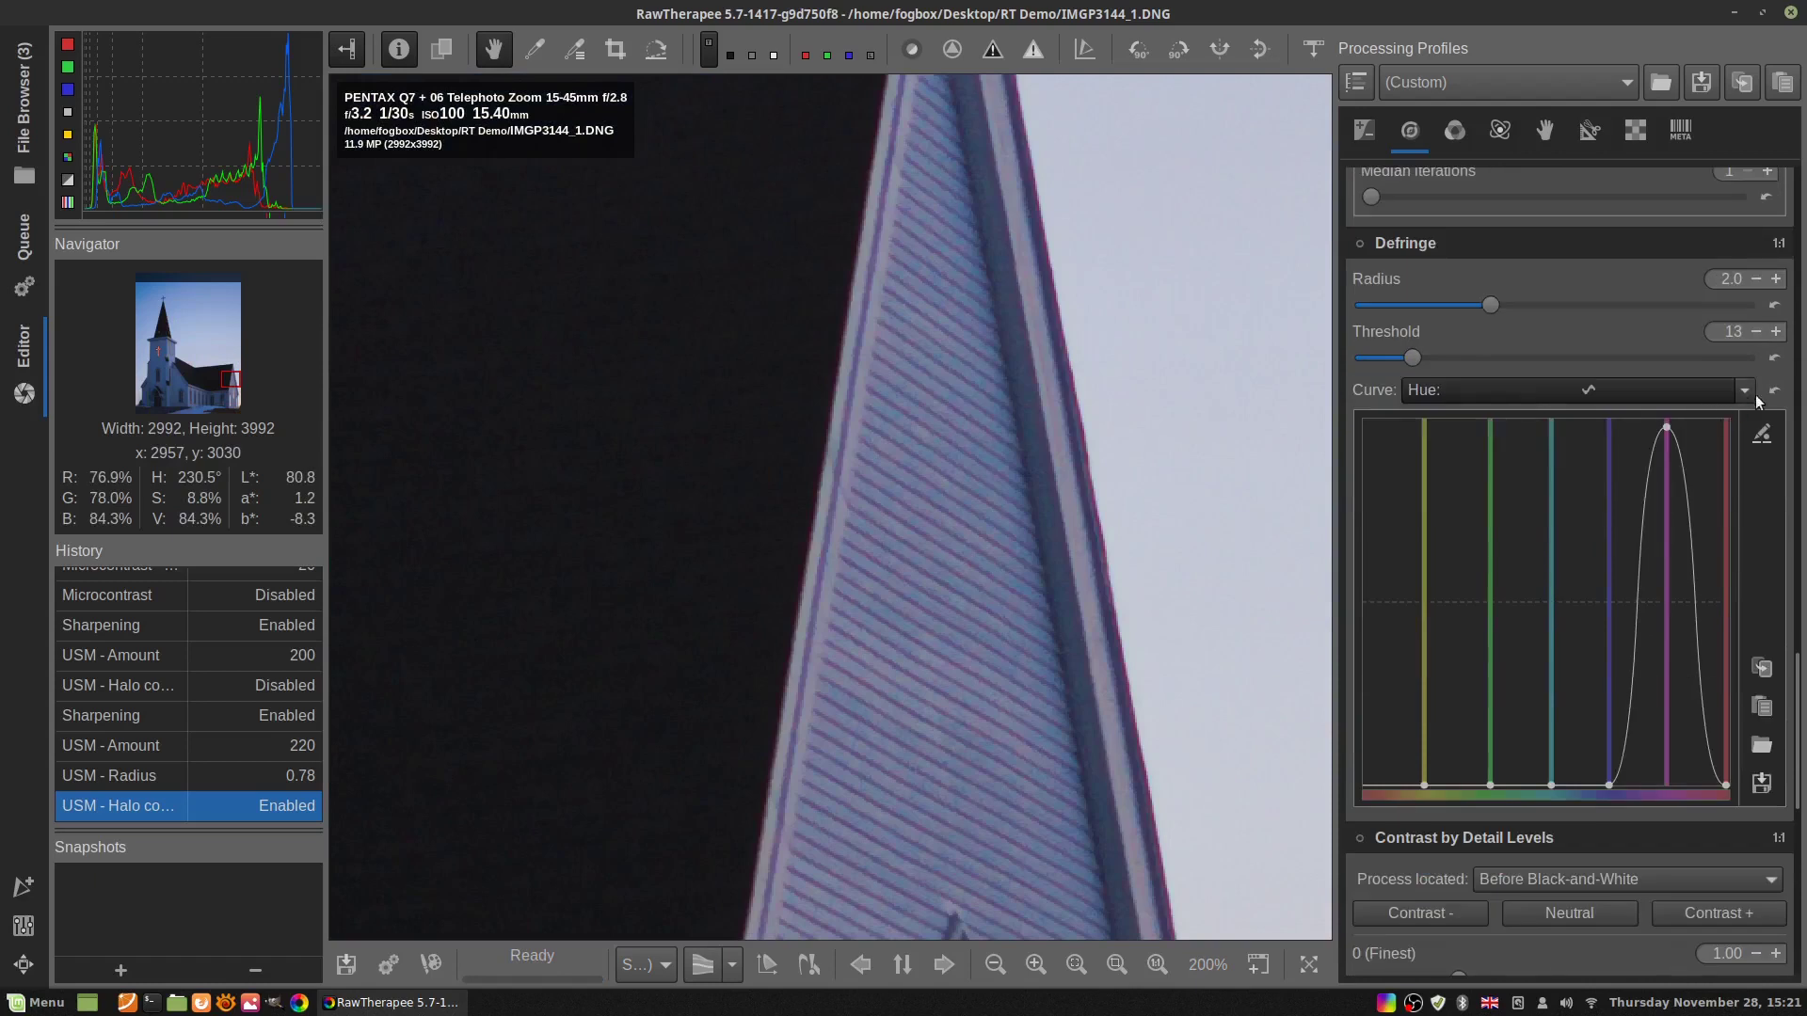
{"action": "left_click", "coordinate": [1361, 245]}
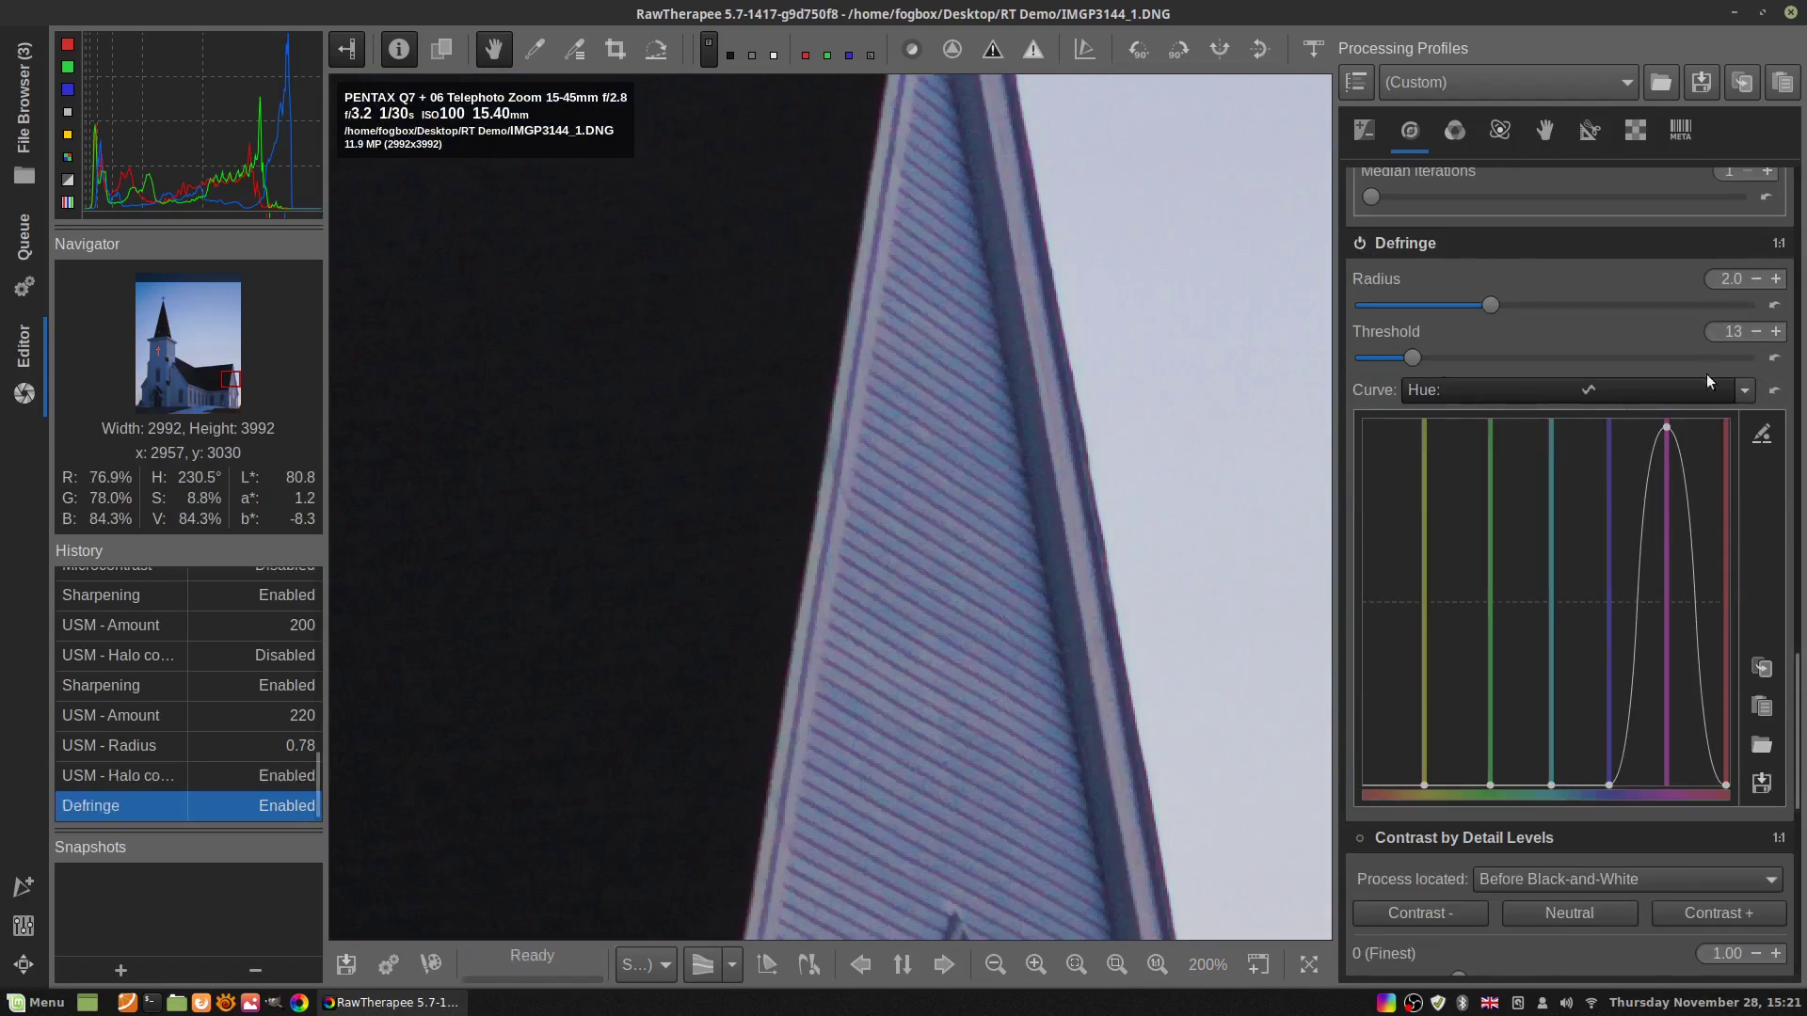
Try the Linear hue curve for Defringe and return to the Equalizer curve
{"action": "left_click", "coordinate": [1744, 390]}
{"action": "left_click", "coordinate": [1737, 401]}
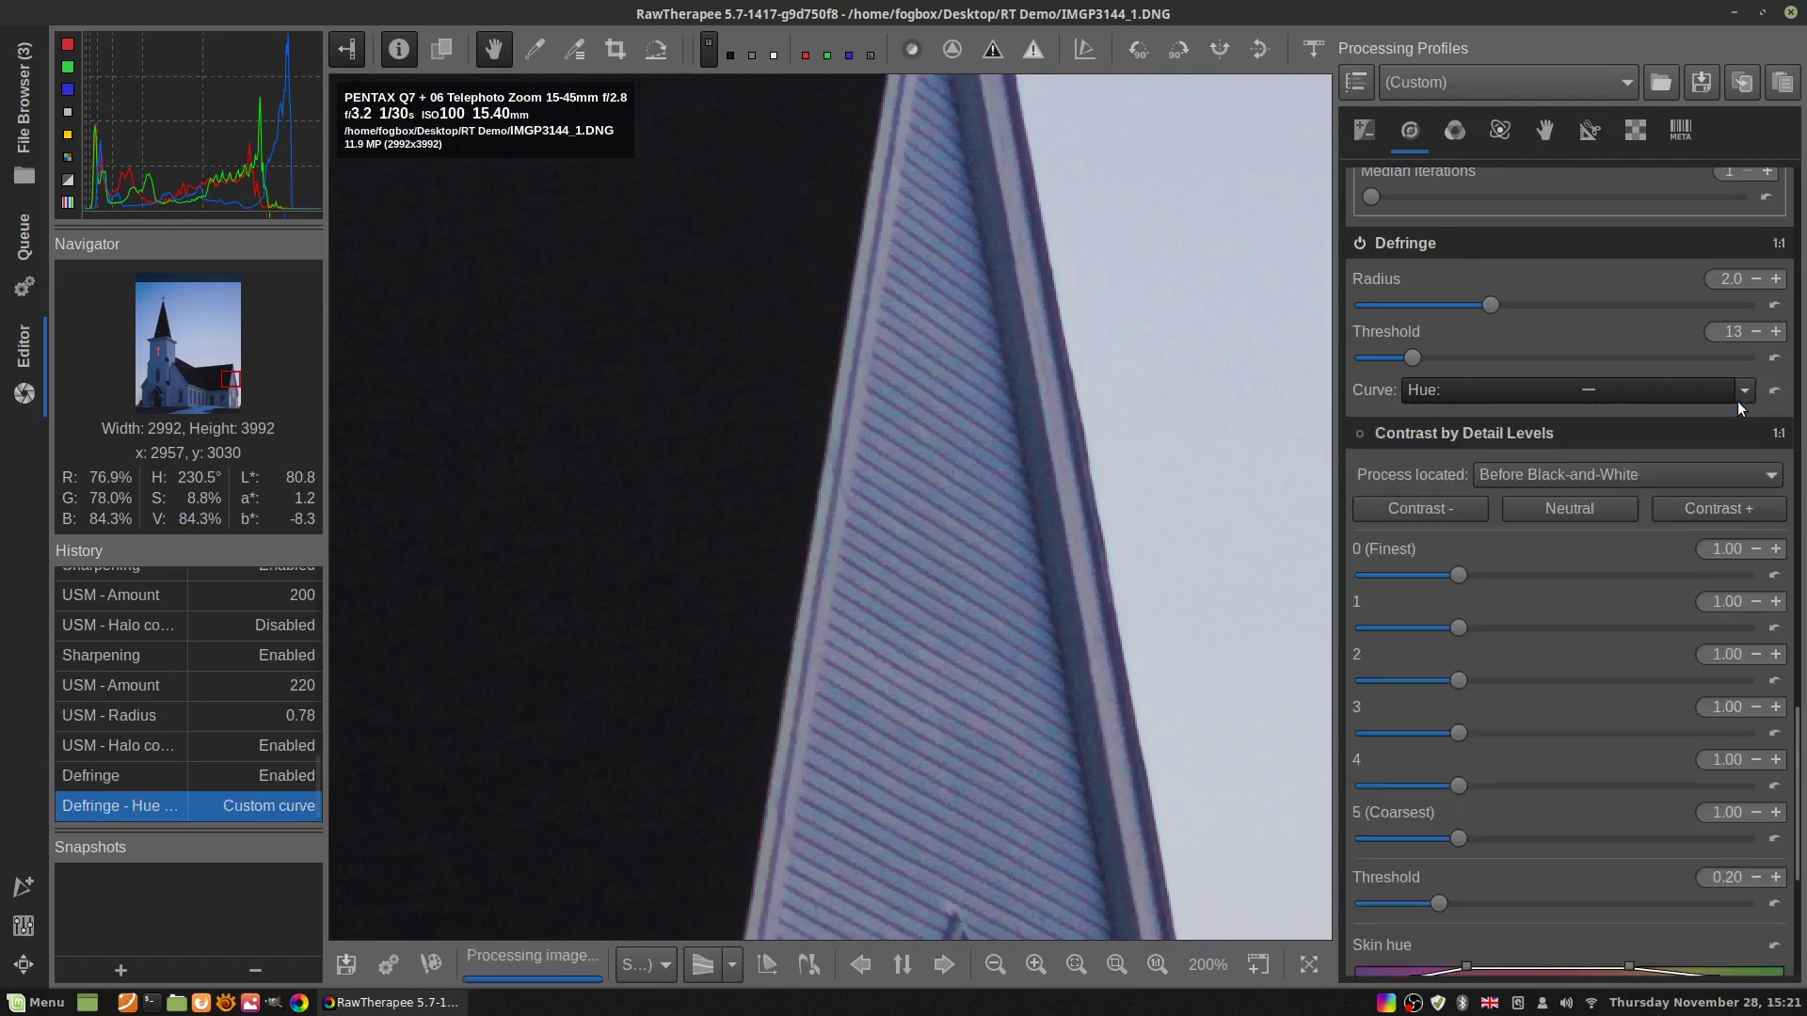
{"action": "left_click", "coordinate": [1744, 393]}
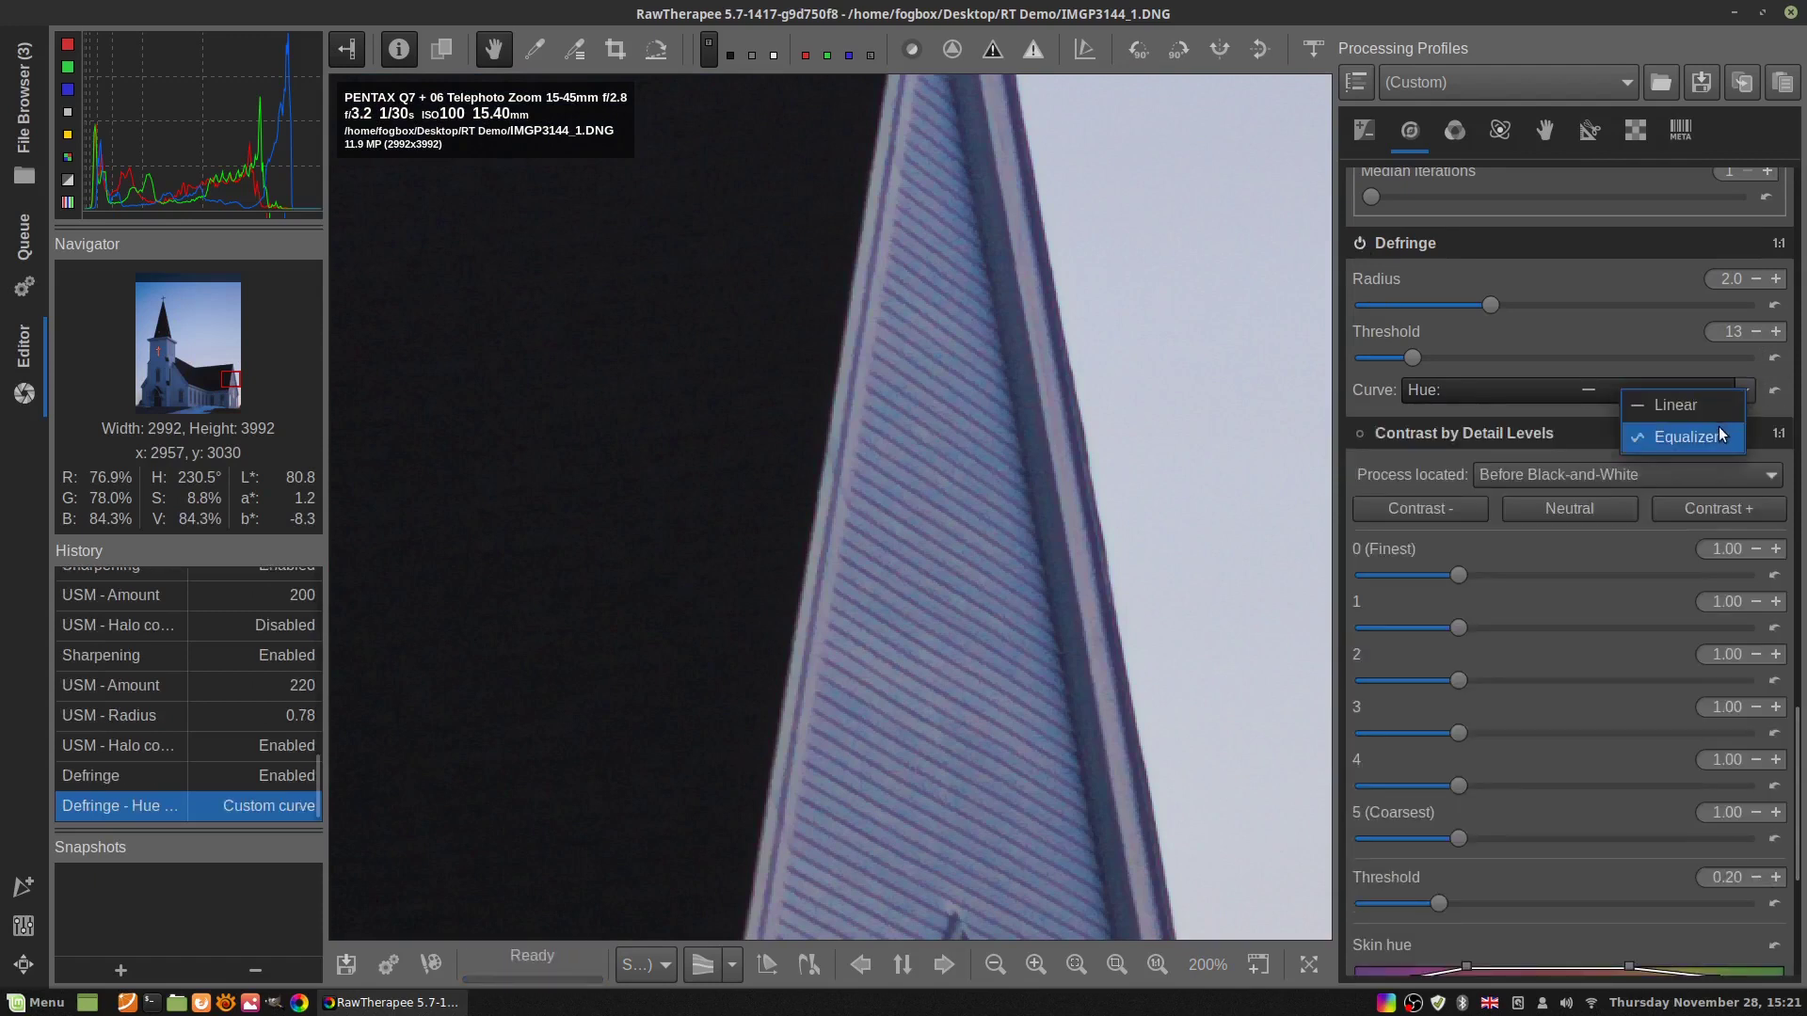
{"action": "left_click", "coordinate": [1719, 426]}
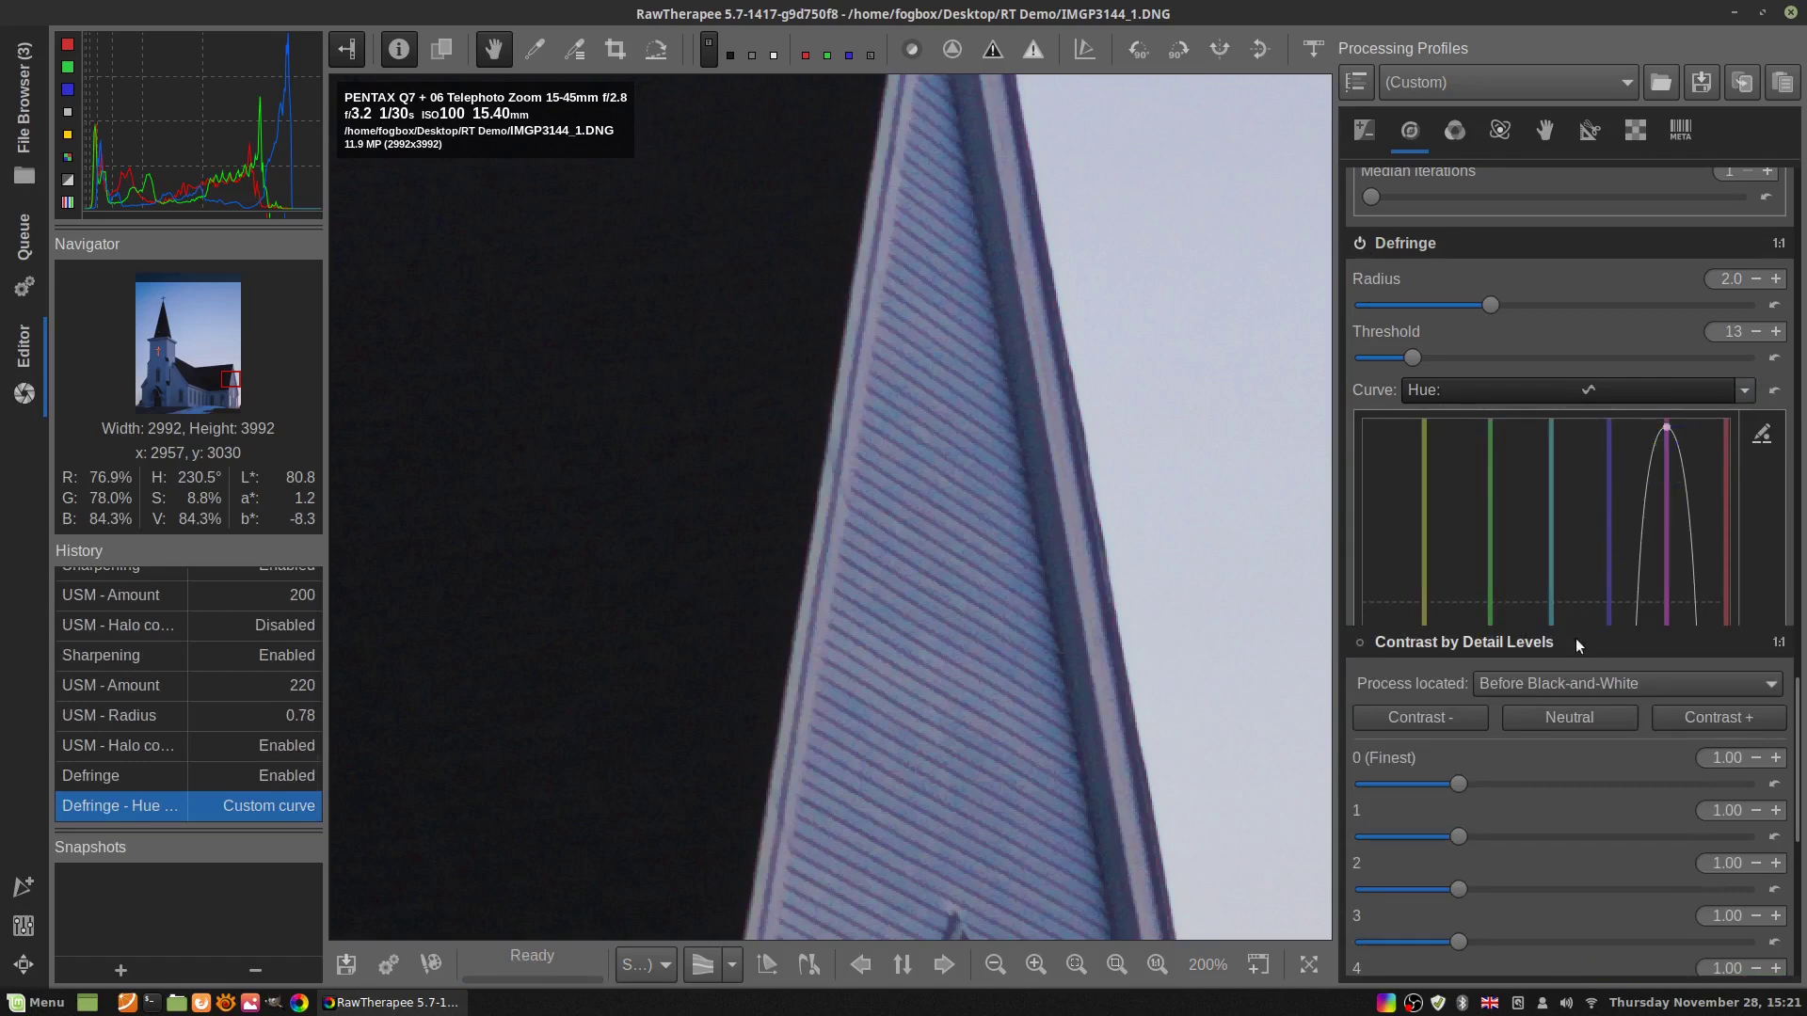
Review the Defringe hue curve and compare the gable edges with Defringe off and on
{"action": "scroll", "coordinate": [1634, 482], "scroll_direction": "up", "scroll_amount": 5}
{"action": "scroll", "coordinate": [1634, 482], "scroll_direction": "down", "scroll_amount": 5}
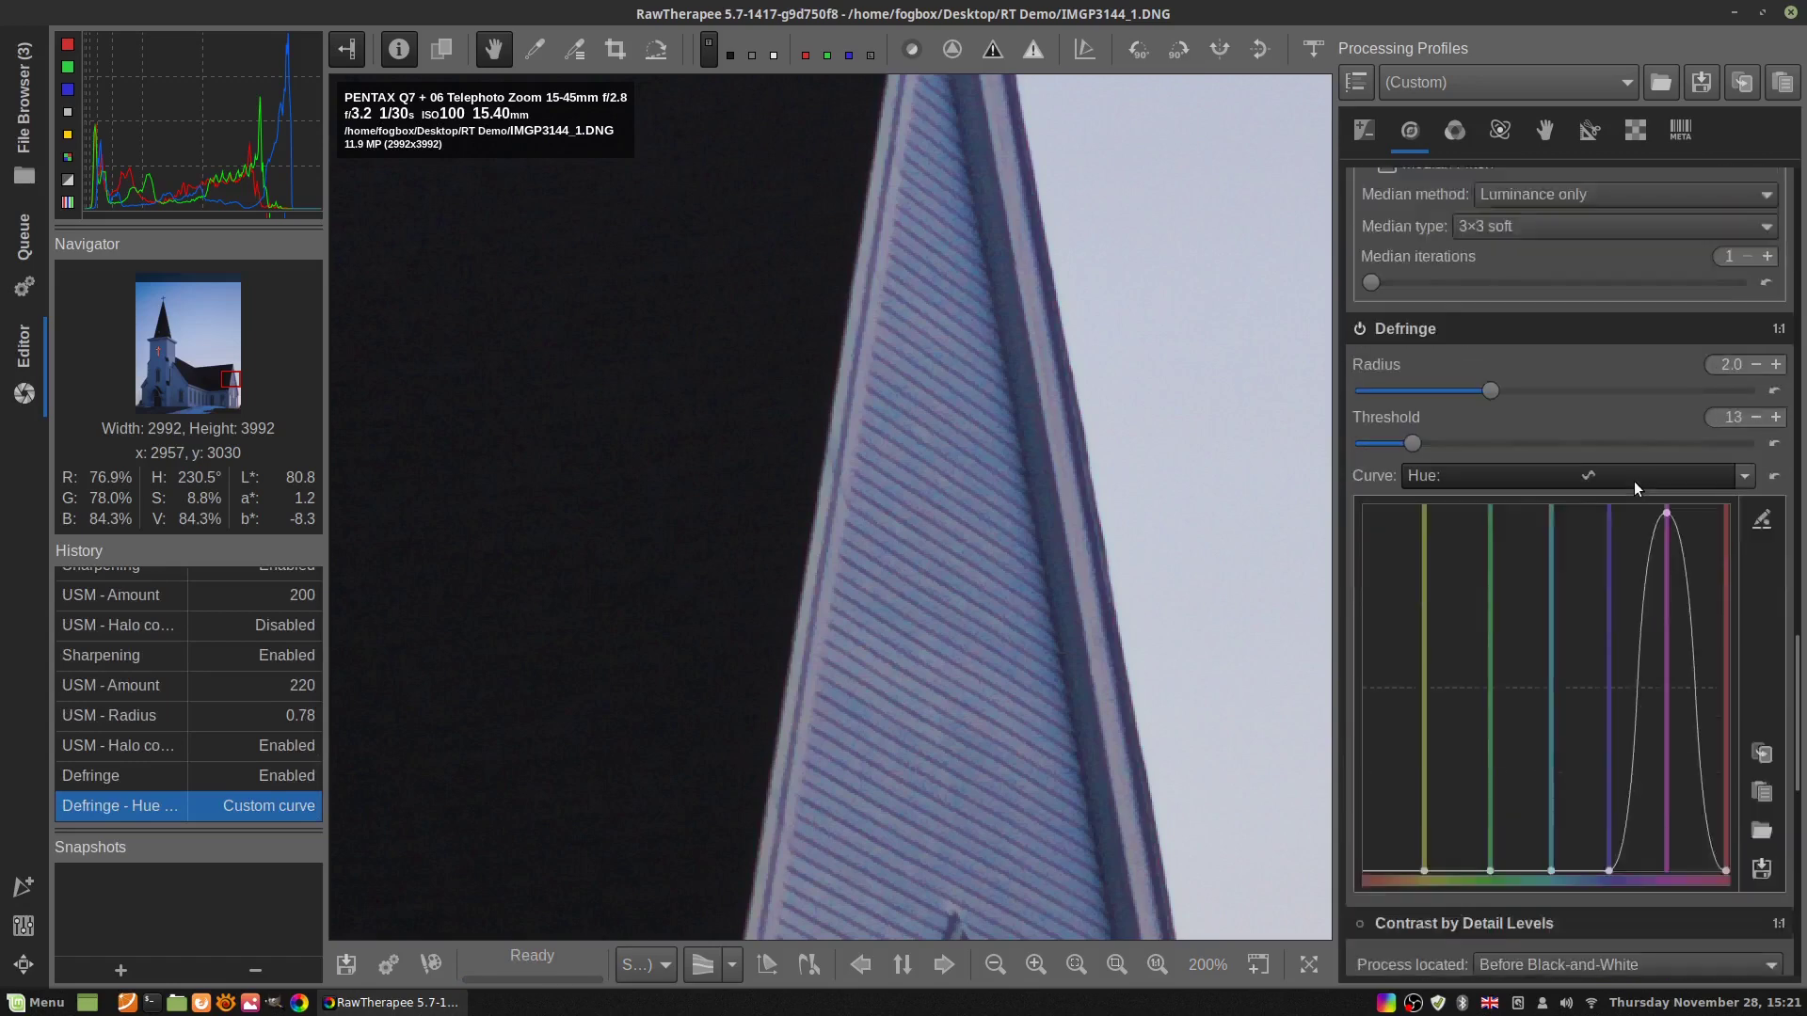
{"action": "scroll", "coordinate": [1598, 634], "scroll_direction": "down", "scroll_amount": 2}
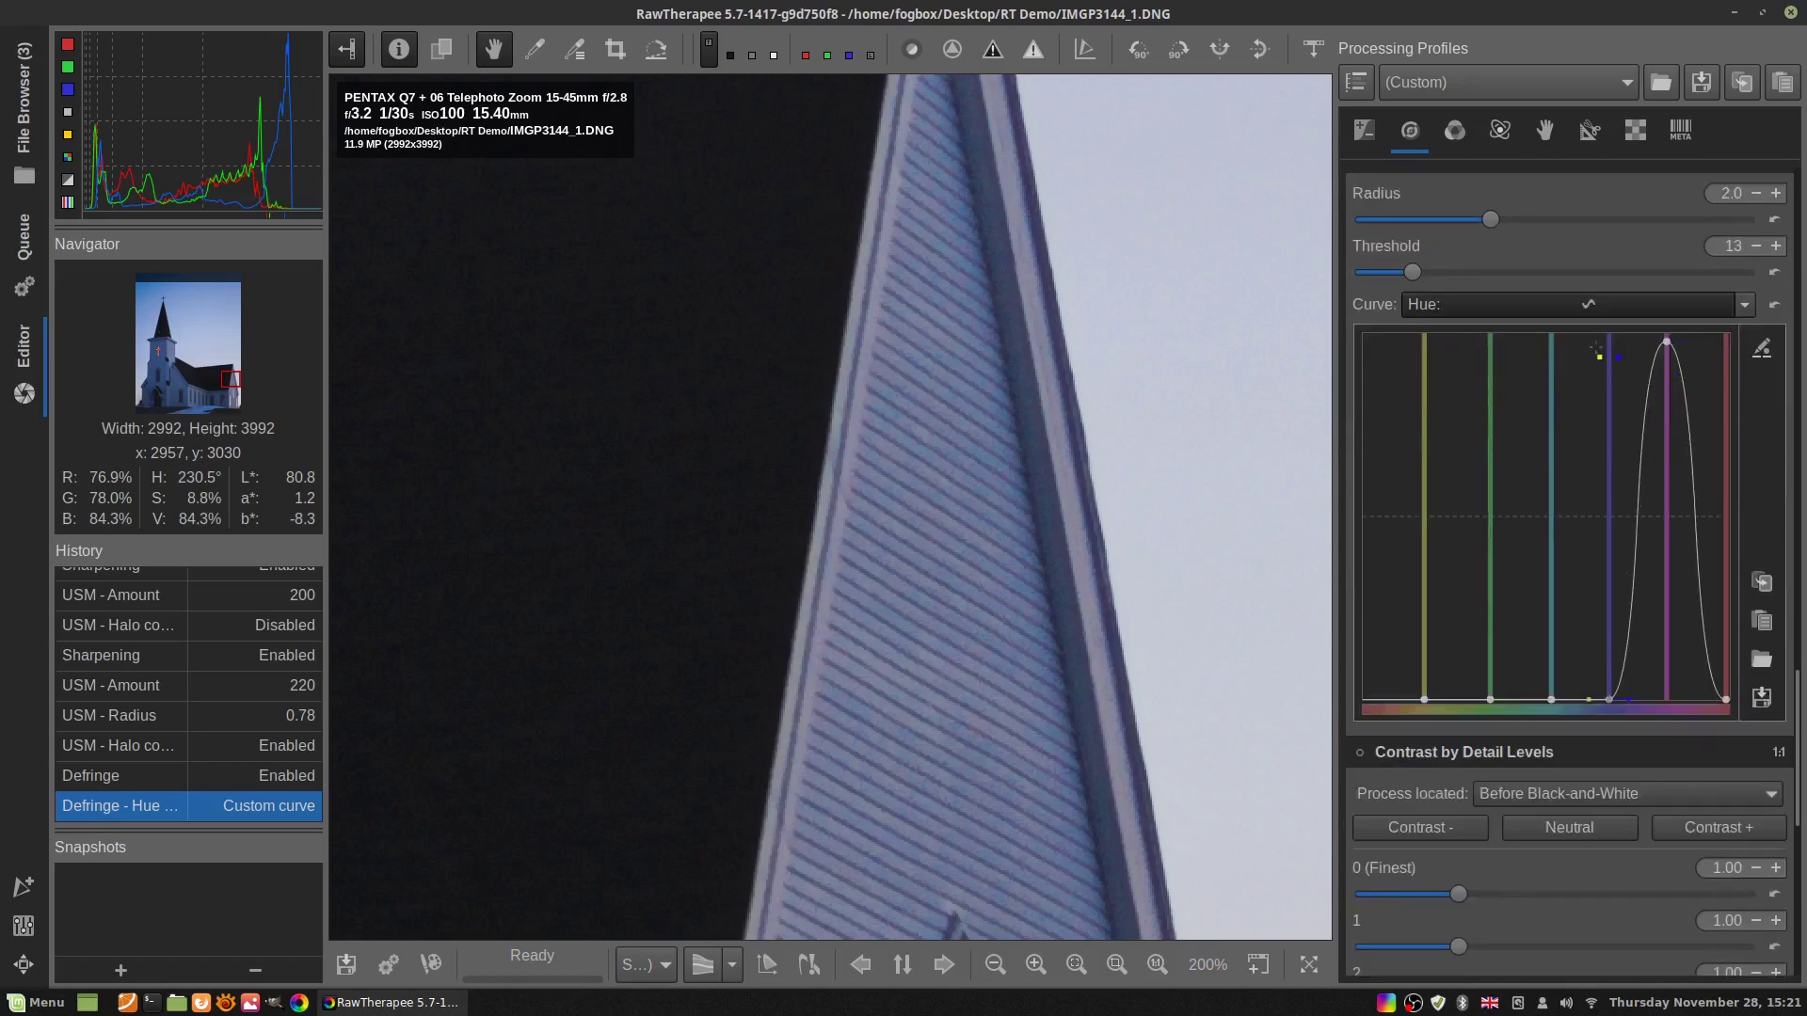
{"action": "scroll", "coordinate": [1379, 199], "scroll_direction": "up", "scroll_amount": 4}
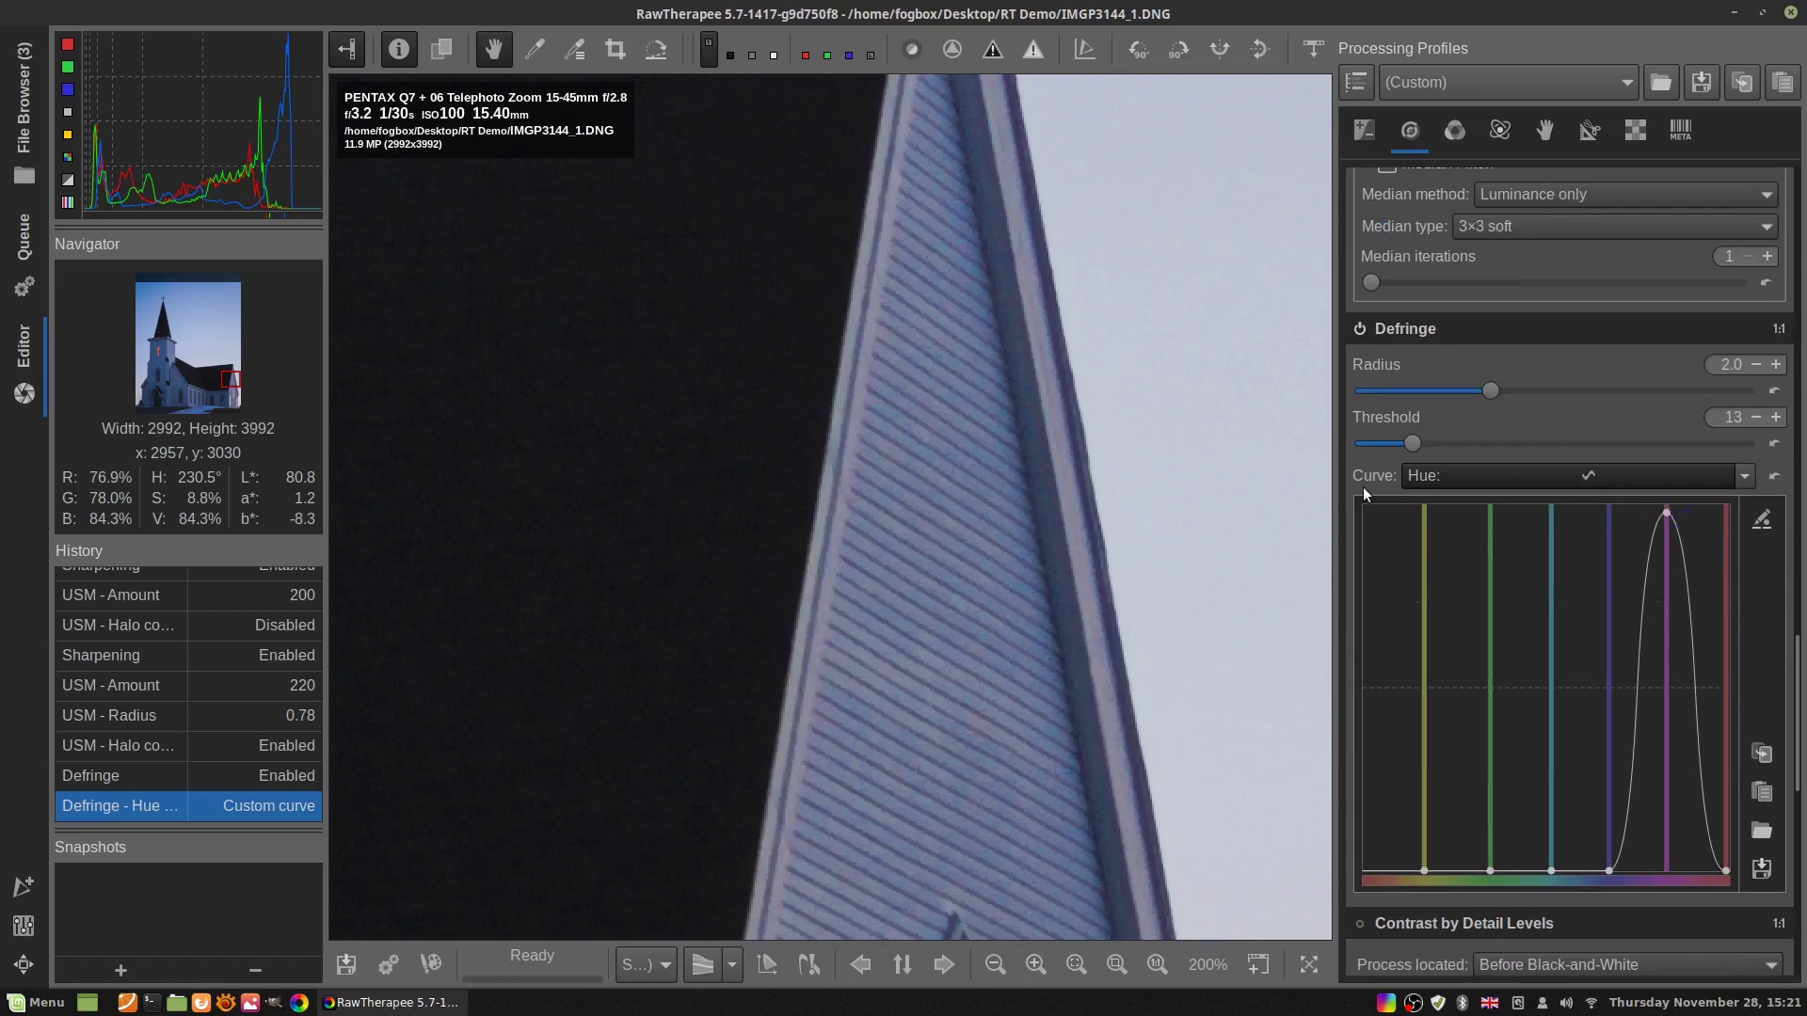
{"action": "left_click", "coordinate": [1361, 328]}
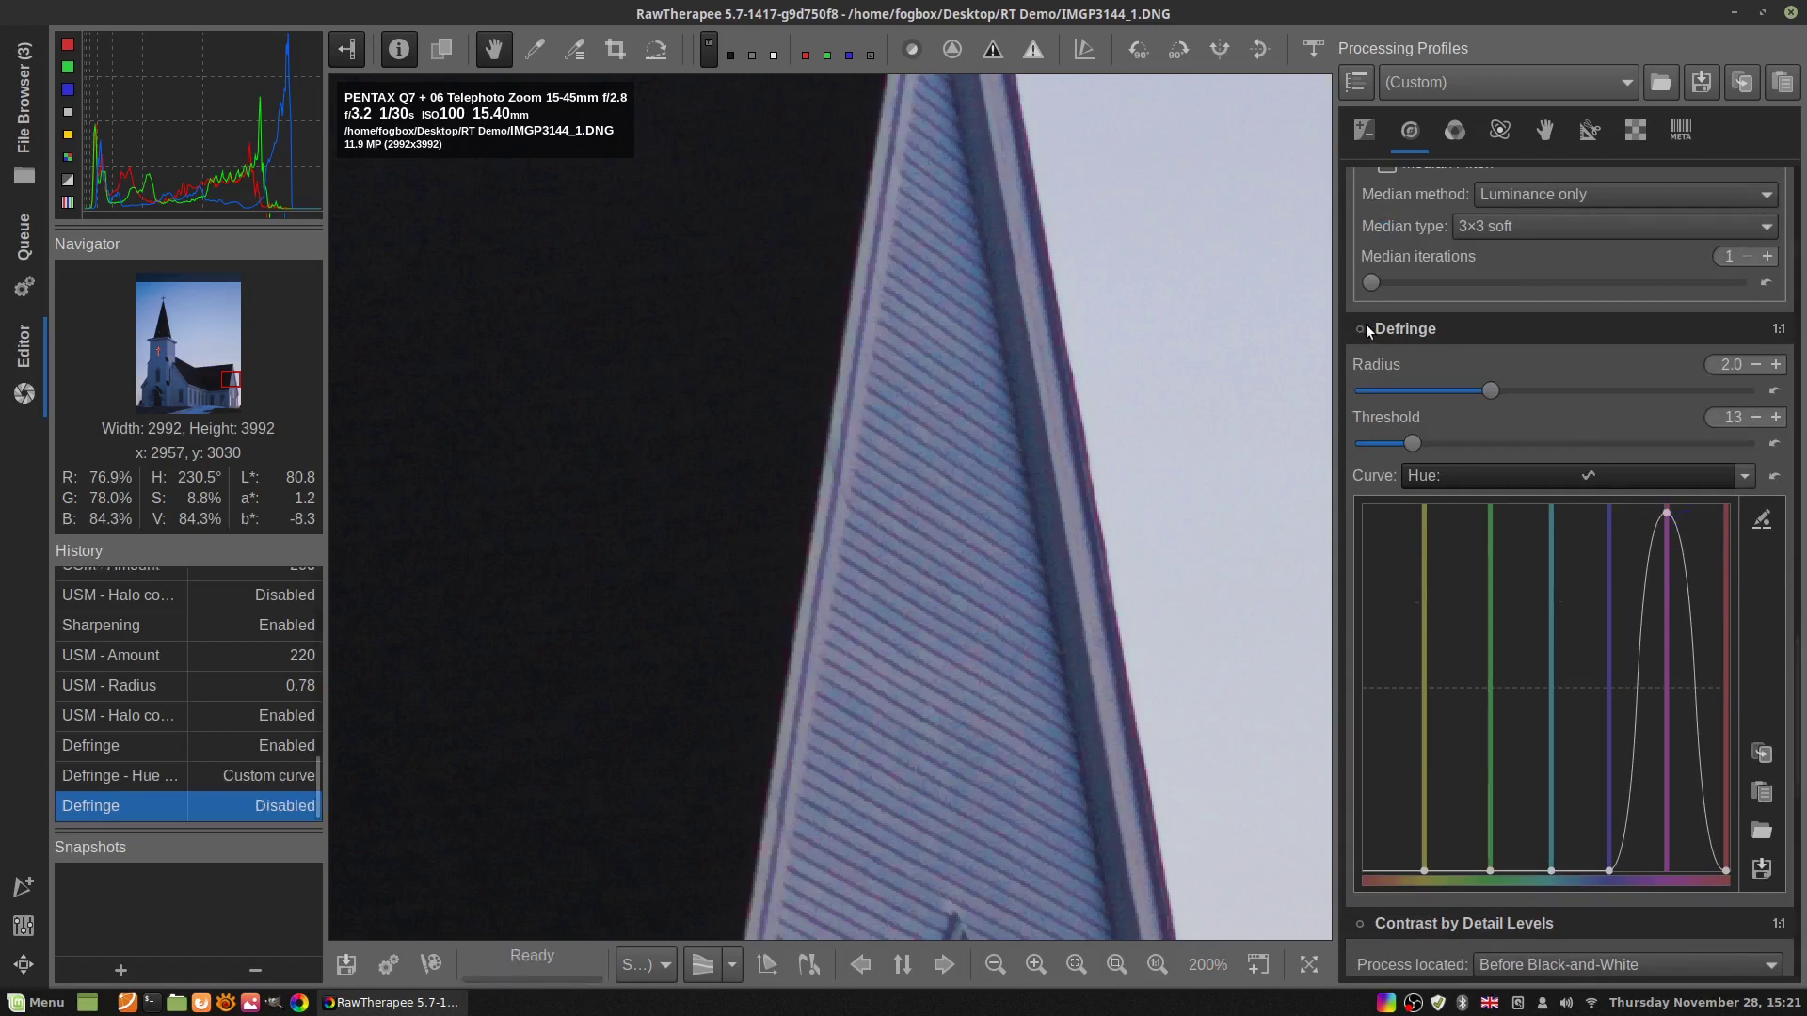
{"action": "left_click", "coordinate": [1365, 329]}
Lower the purple peak of the Defringe hue curve to slightly above its midline and check the tower and steeple edges
{"action": "left_click_drag", "start_coordinate": [1667, 514], "coordinate": [1690, 658]}
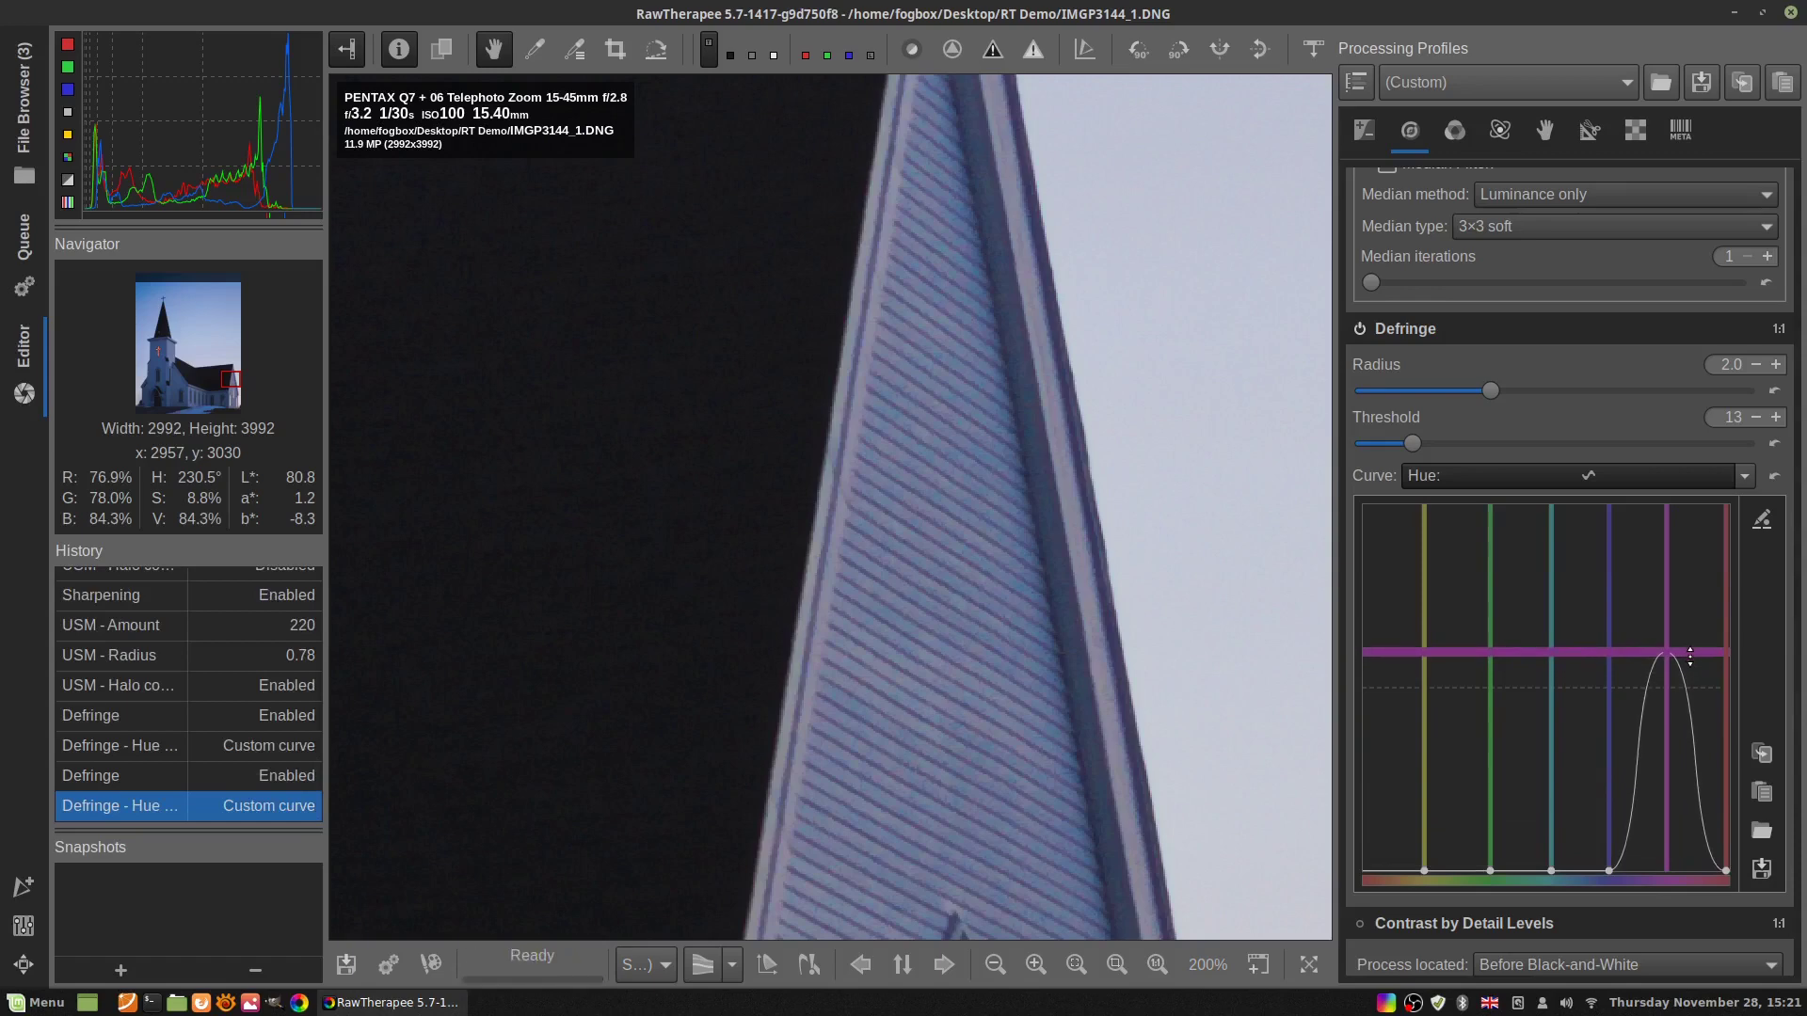
{"action": "left_click_drag", "start_coordinate": [944, 826], "coordinate": [993, 582]}
{"action": "left_click_drag", "start_coordinate": [953, 708], "coordinate": [982, 765]}
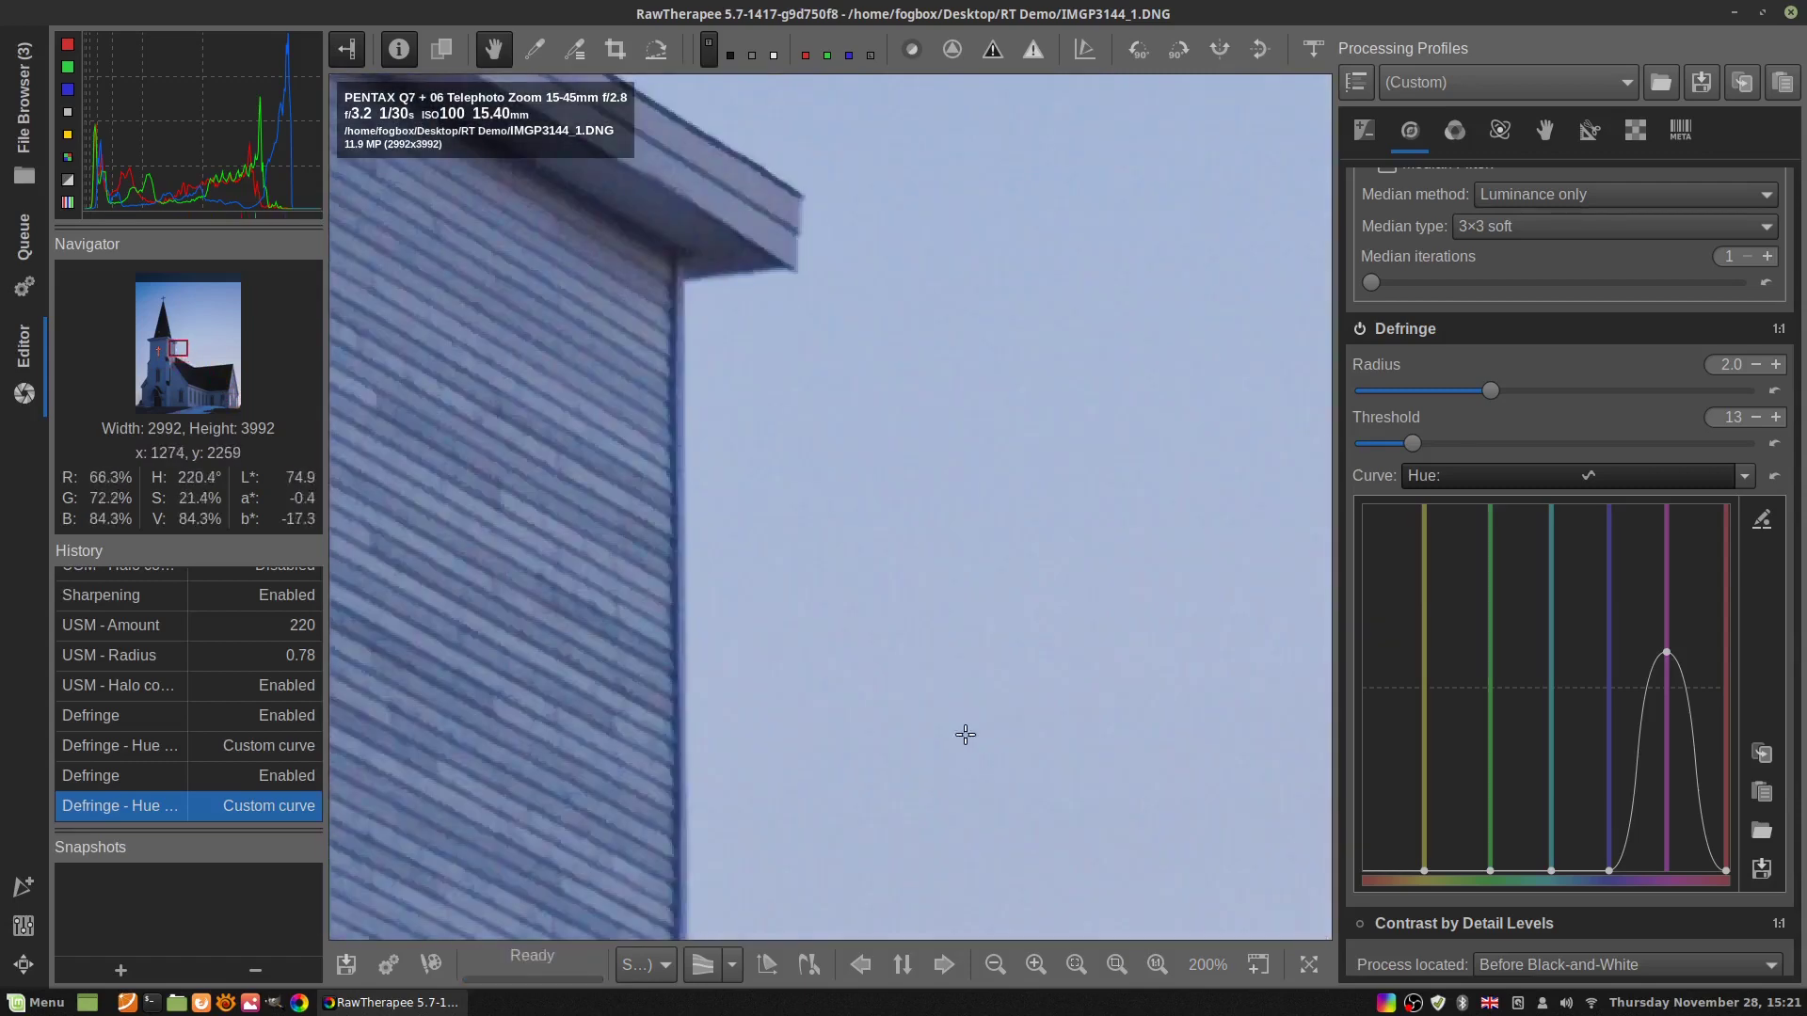
{"action": "left_click_drag", "start_coordinate": [794, 625], "coordinate": [911, 704]}
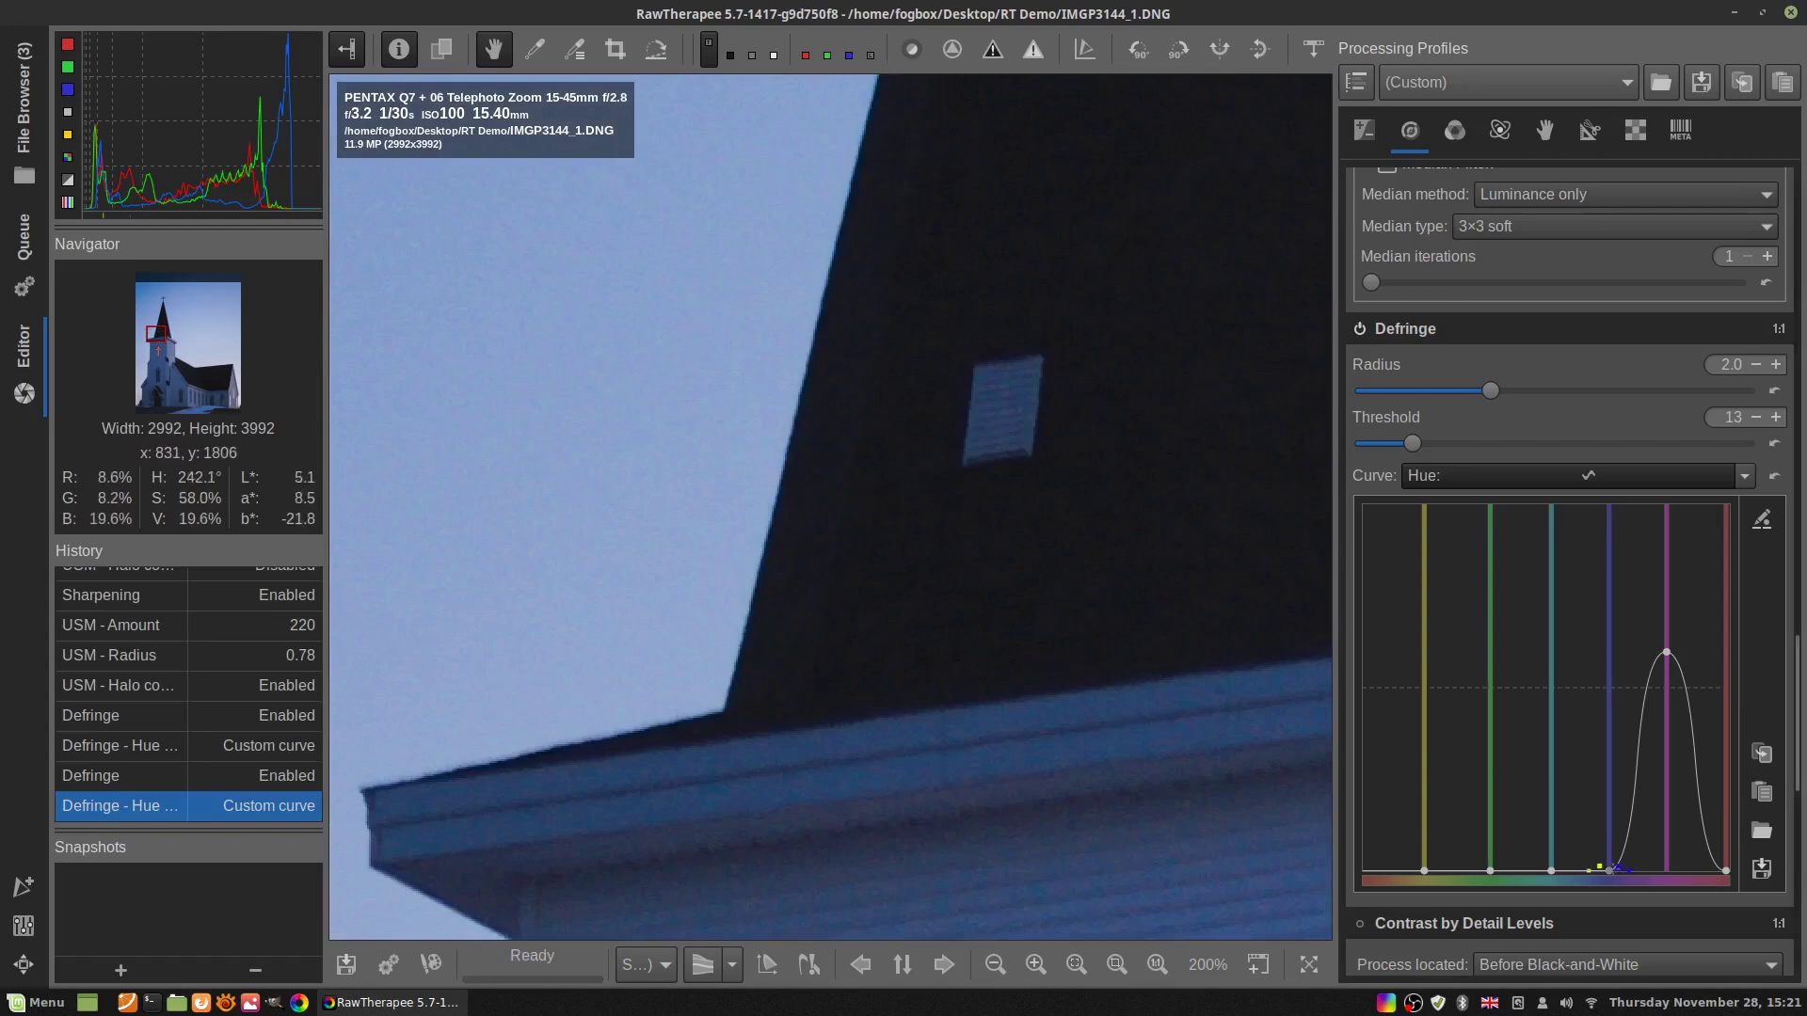
Raise the blue point of the Defringe hue curve slightly above the baseline, comparing the steeple edge with Defringe off and on
{"action": "left_click_drag", "start_coordinate": [1613, 868], "coordinate": [1605, 843]}
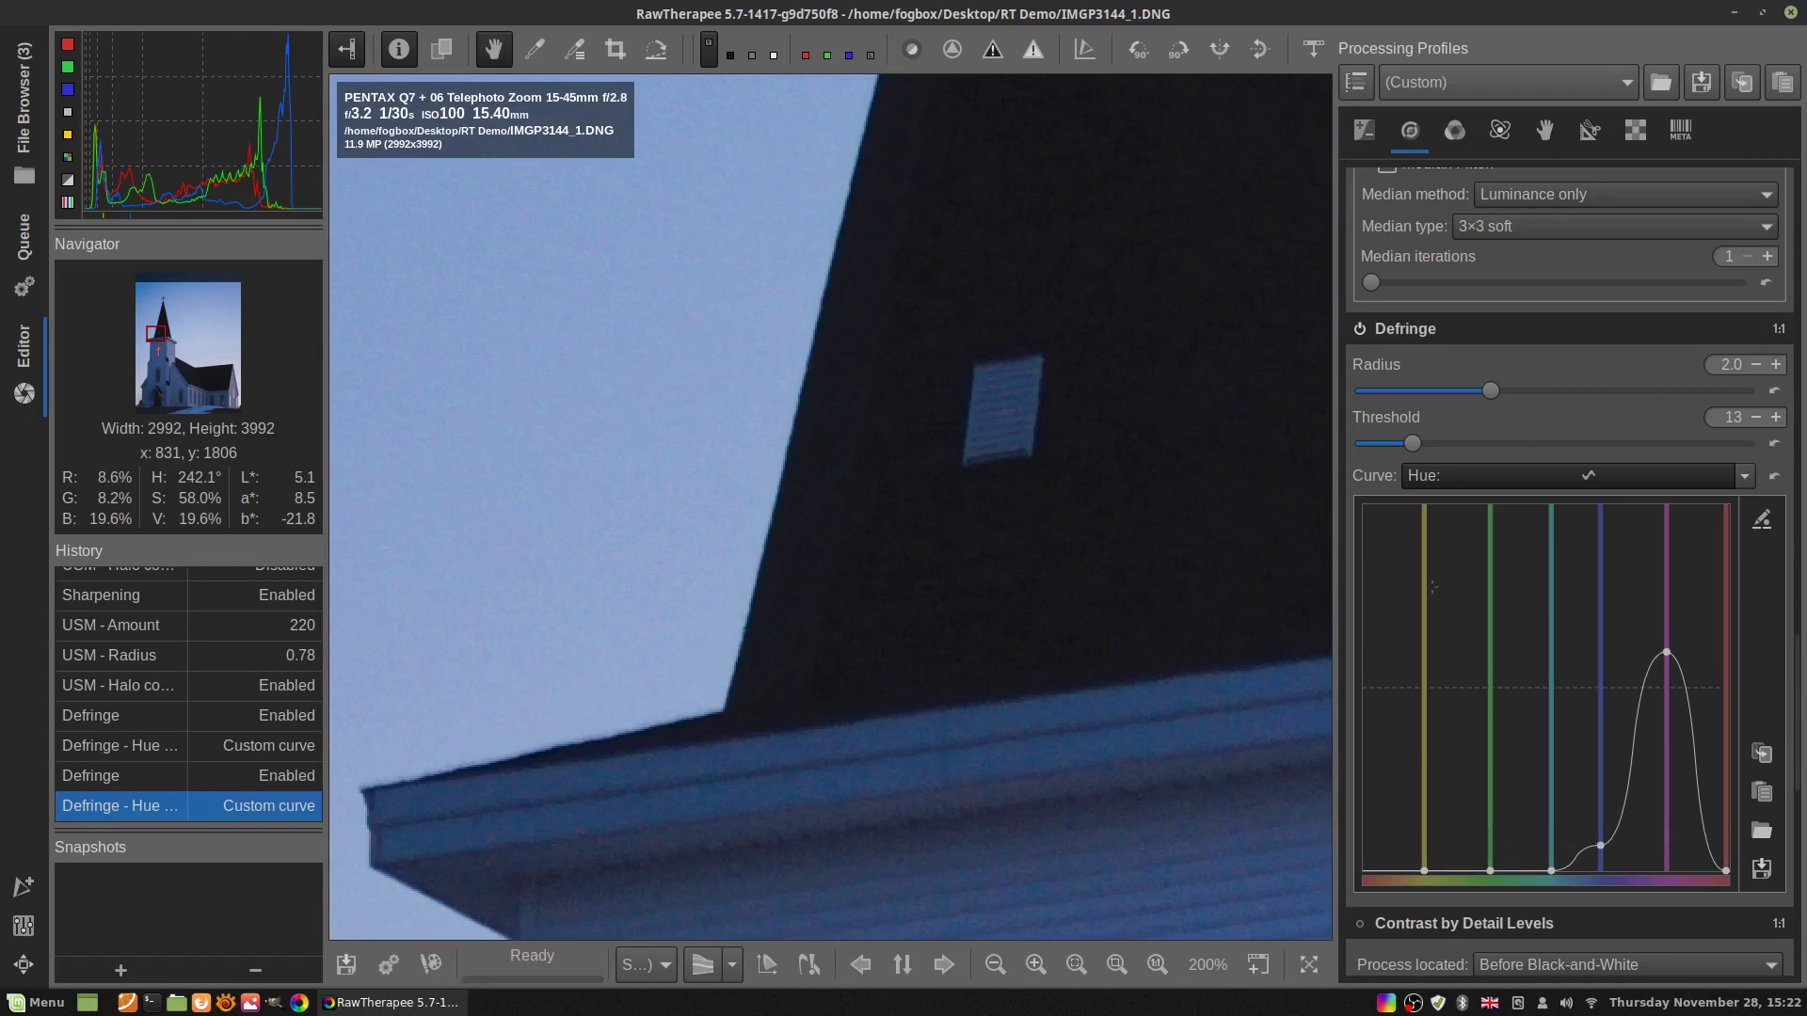
{"action": "left_click", "coordinate": [1360, 330]}
{"action": "left_click", "coordinate": [1360, 329]}
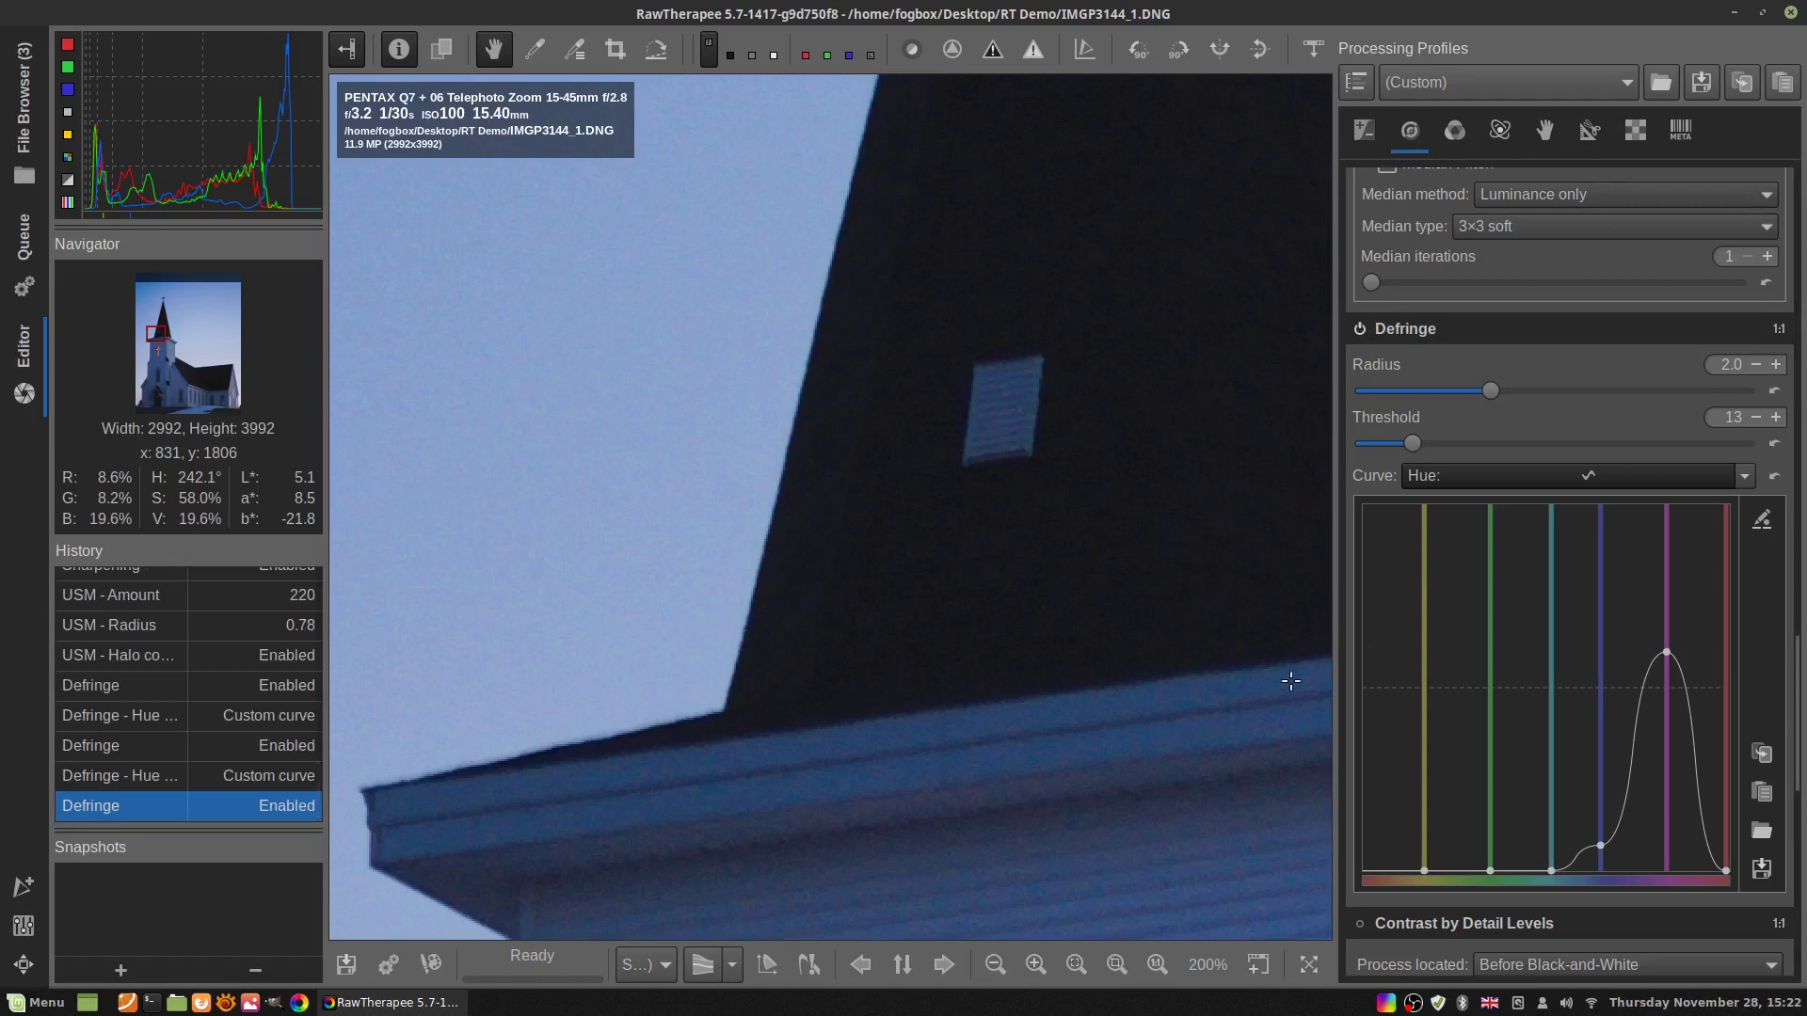
{"action": "left_click_drag", "start_coordinate": [1601, 844], "coordinate": [1599, 848]}
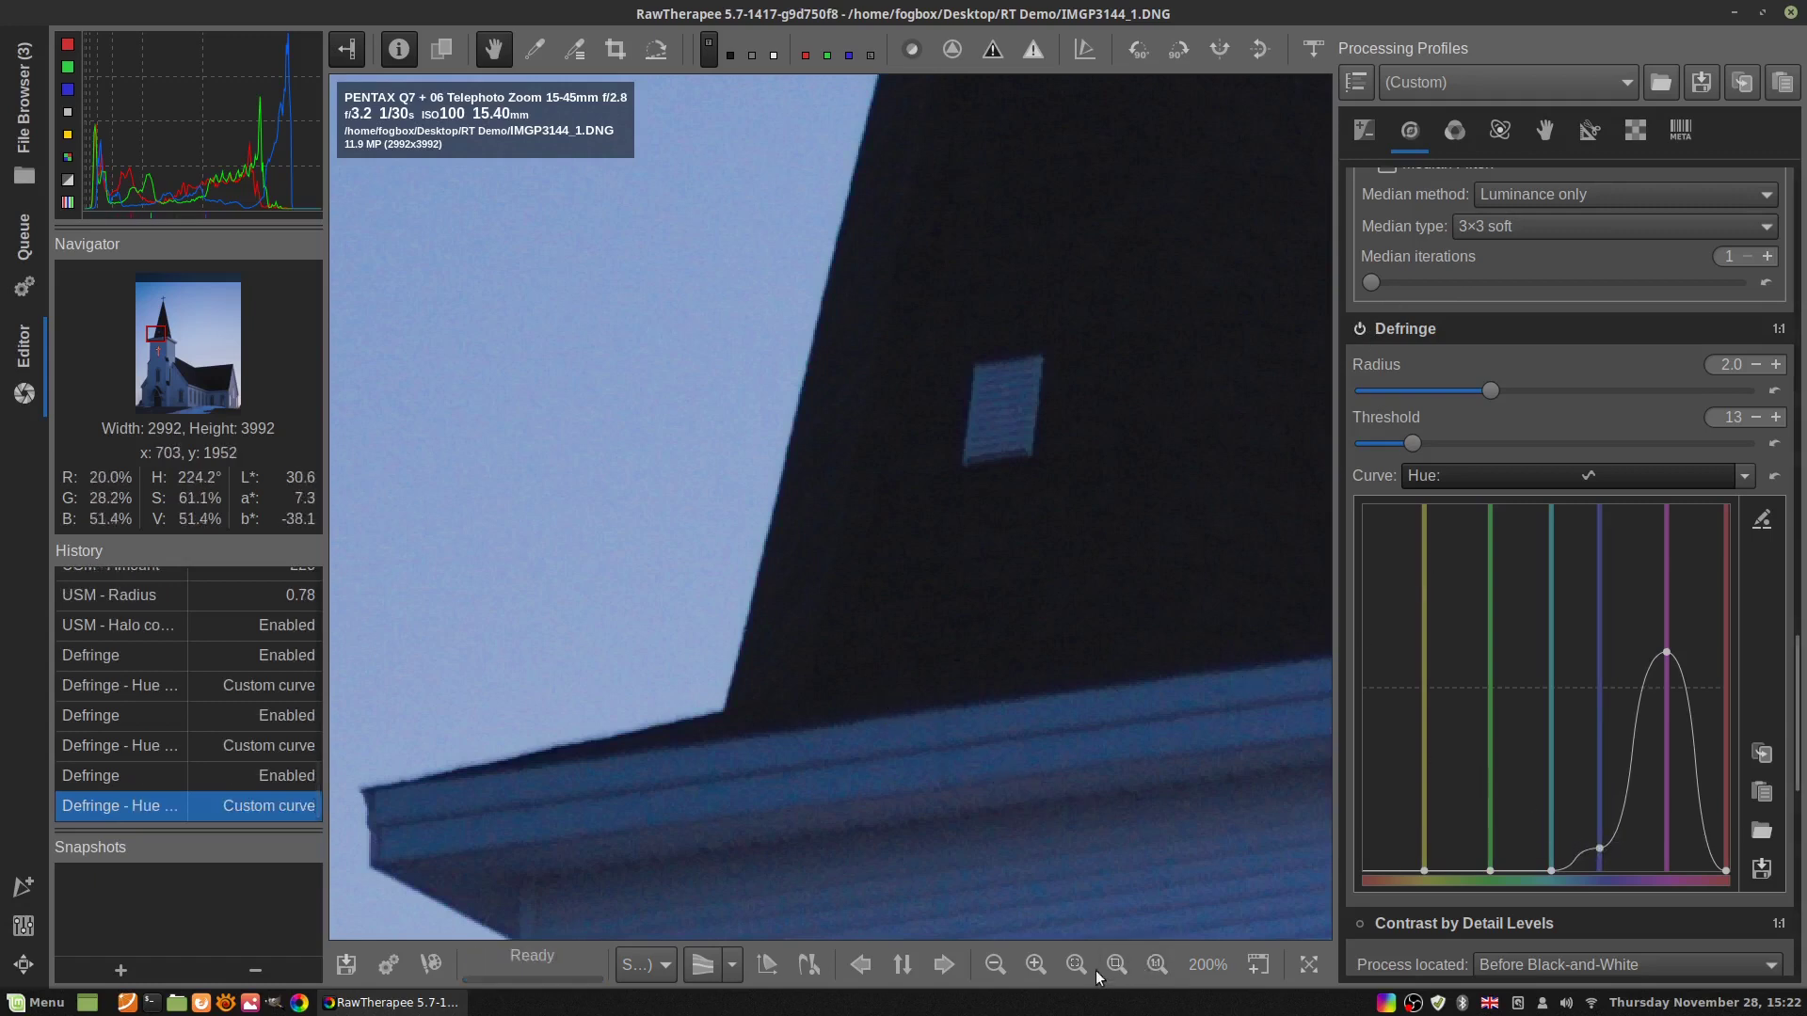
Compare the whole church photo with Noise Reduction on and off
{"action": "left_click", "coordinate": [1126, 972]}
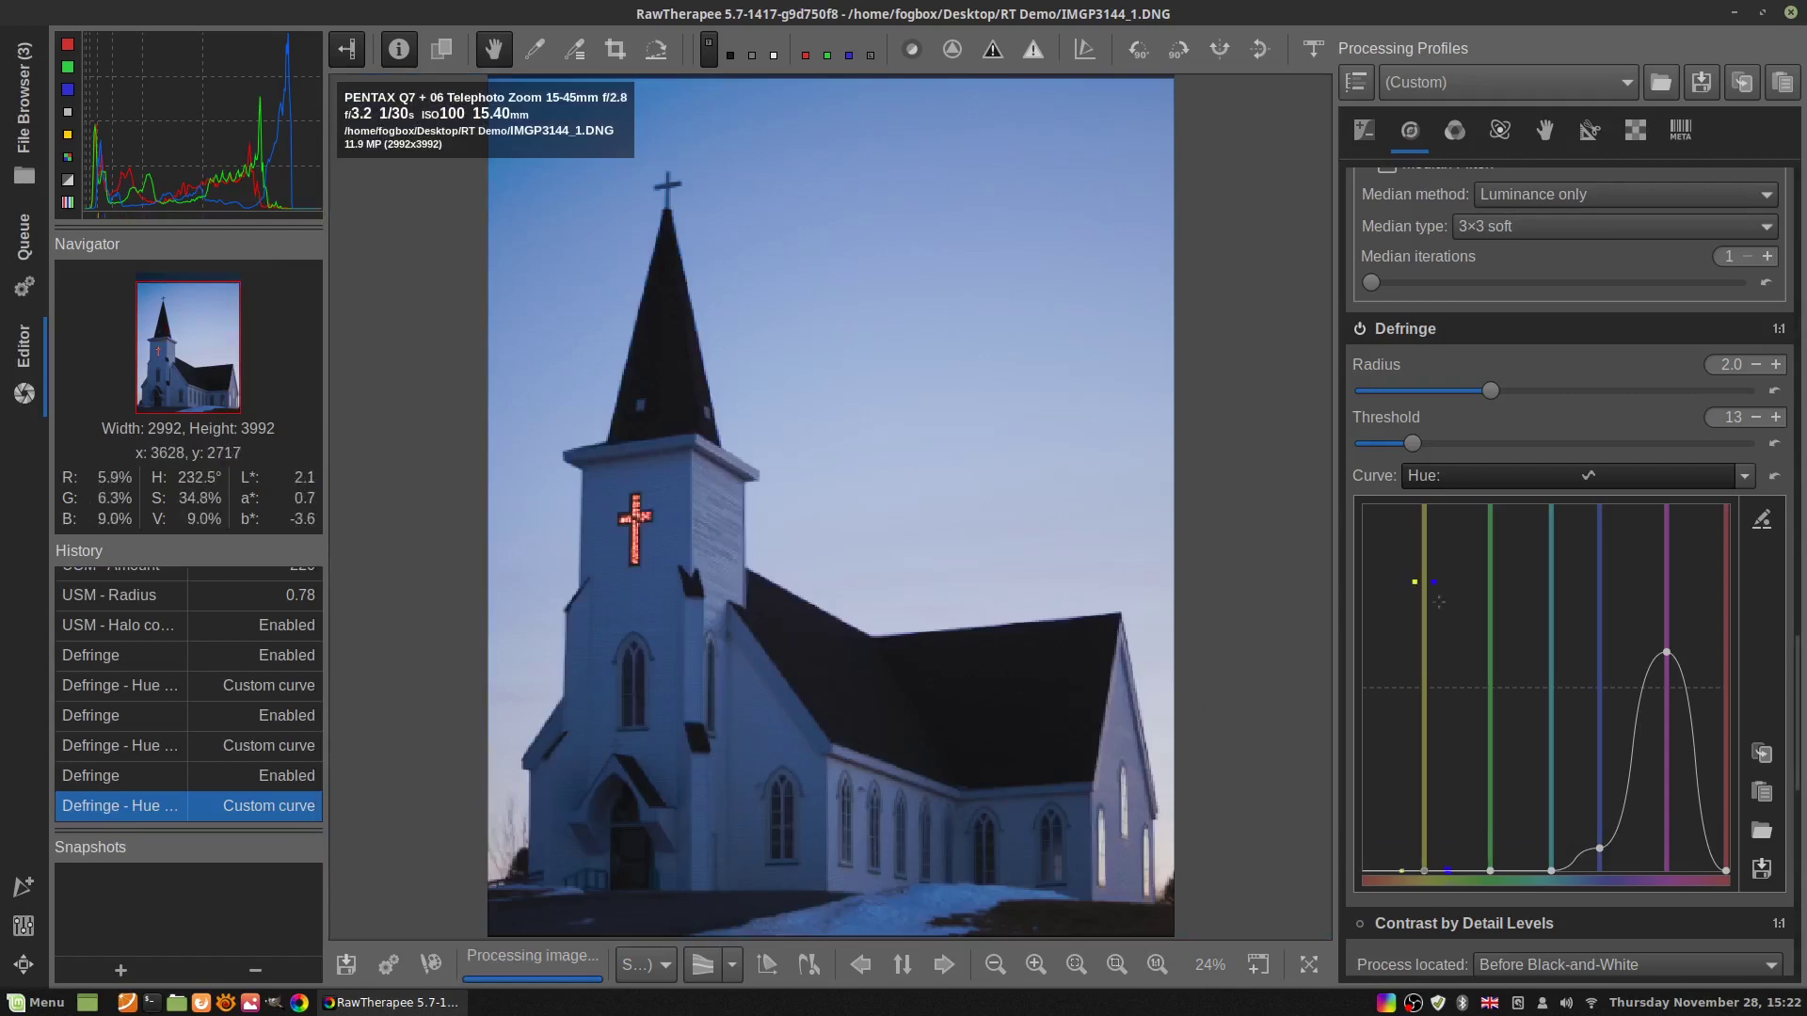
{"action": "scroll", "coordinate": [1449, 672], "scroll_direction": "up", "scroll_amount": 8}
{"action": "scroll", "coordinate": [1449, 672], "scroll_direction": "up", "scroll_amount": 15}
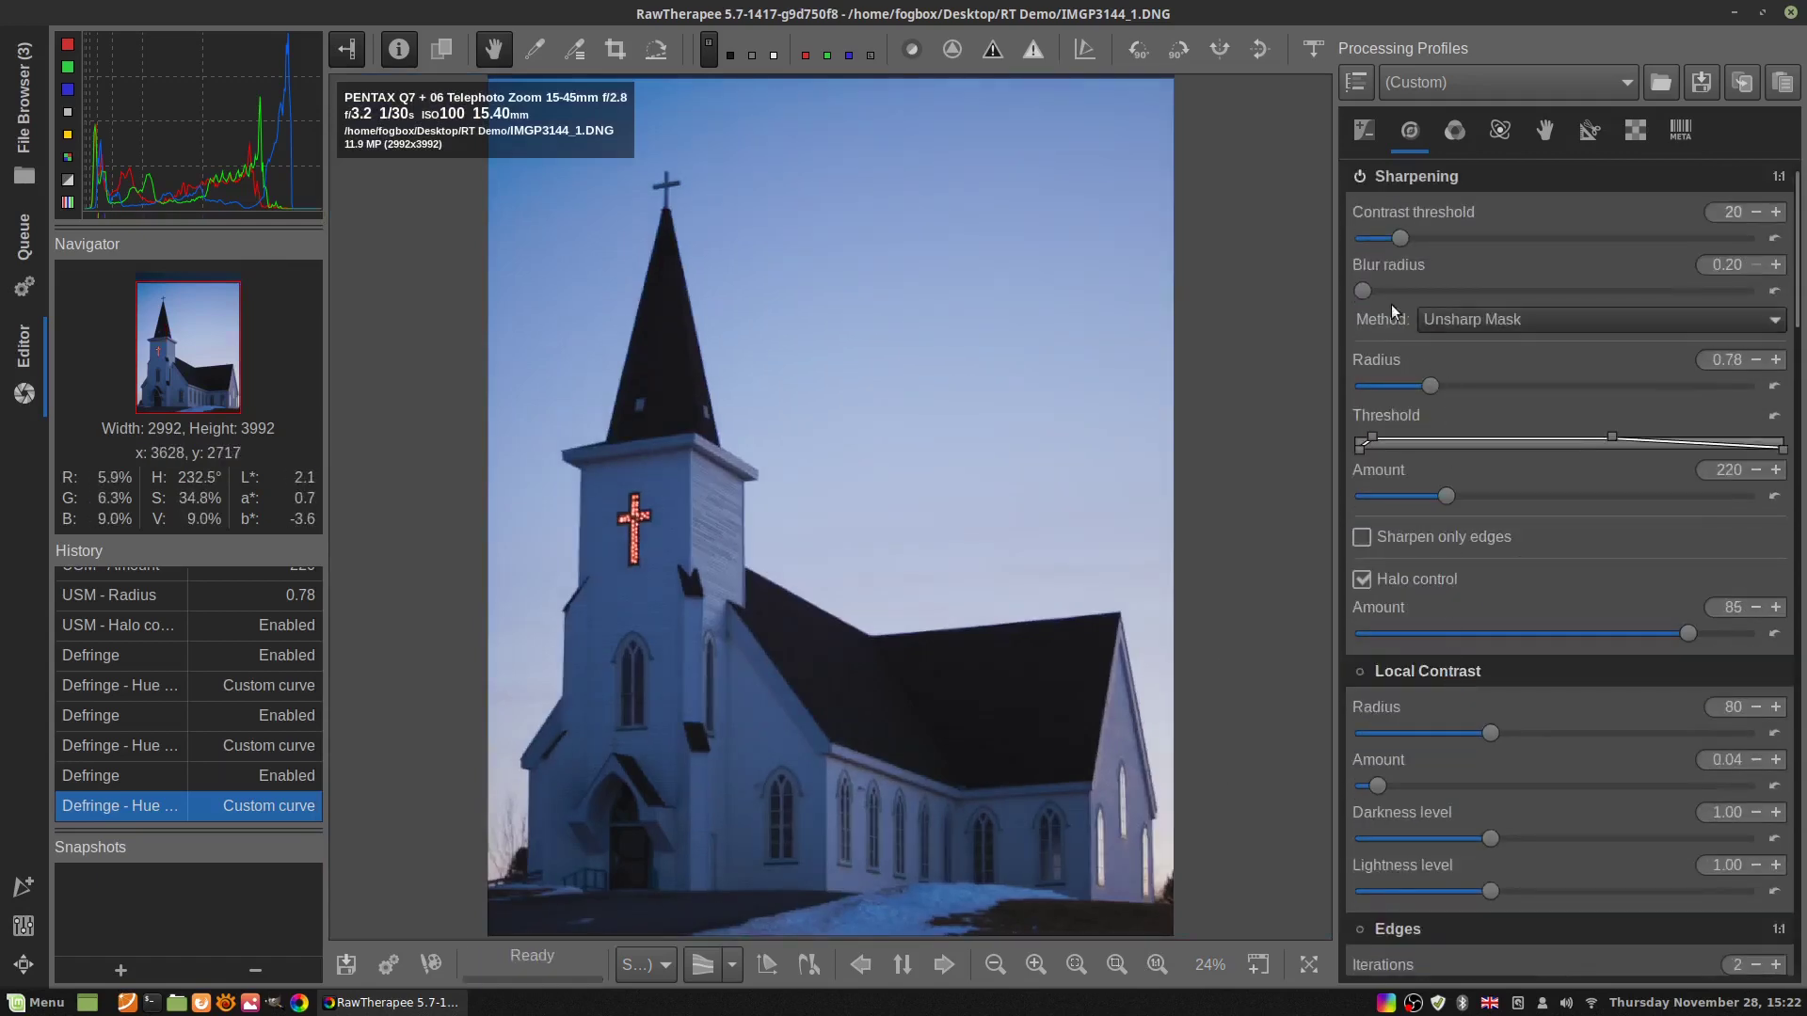
{"action": "scroll", "coordinate": [1489, 586], "scroll_direction": "down", "scroll_amount": 5}
{"action": "scroll", "coordinate": [1466, 675], "scroll_direction": "down", "scroll_amount": 7}
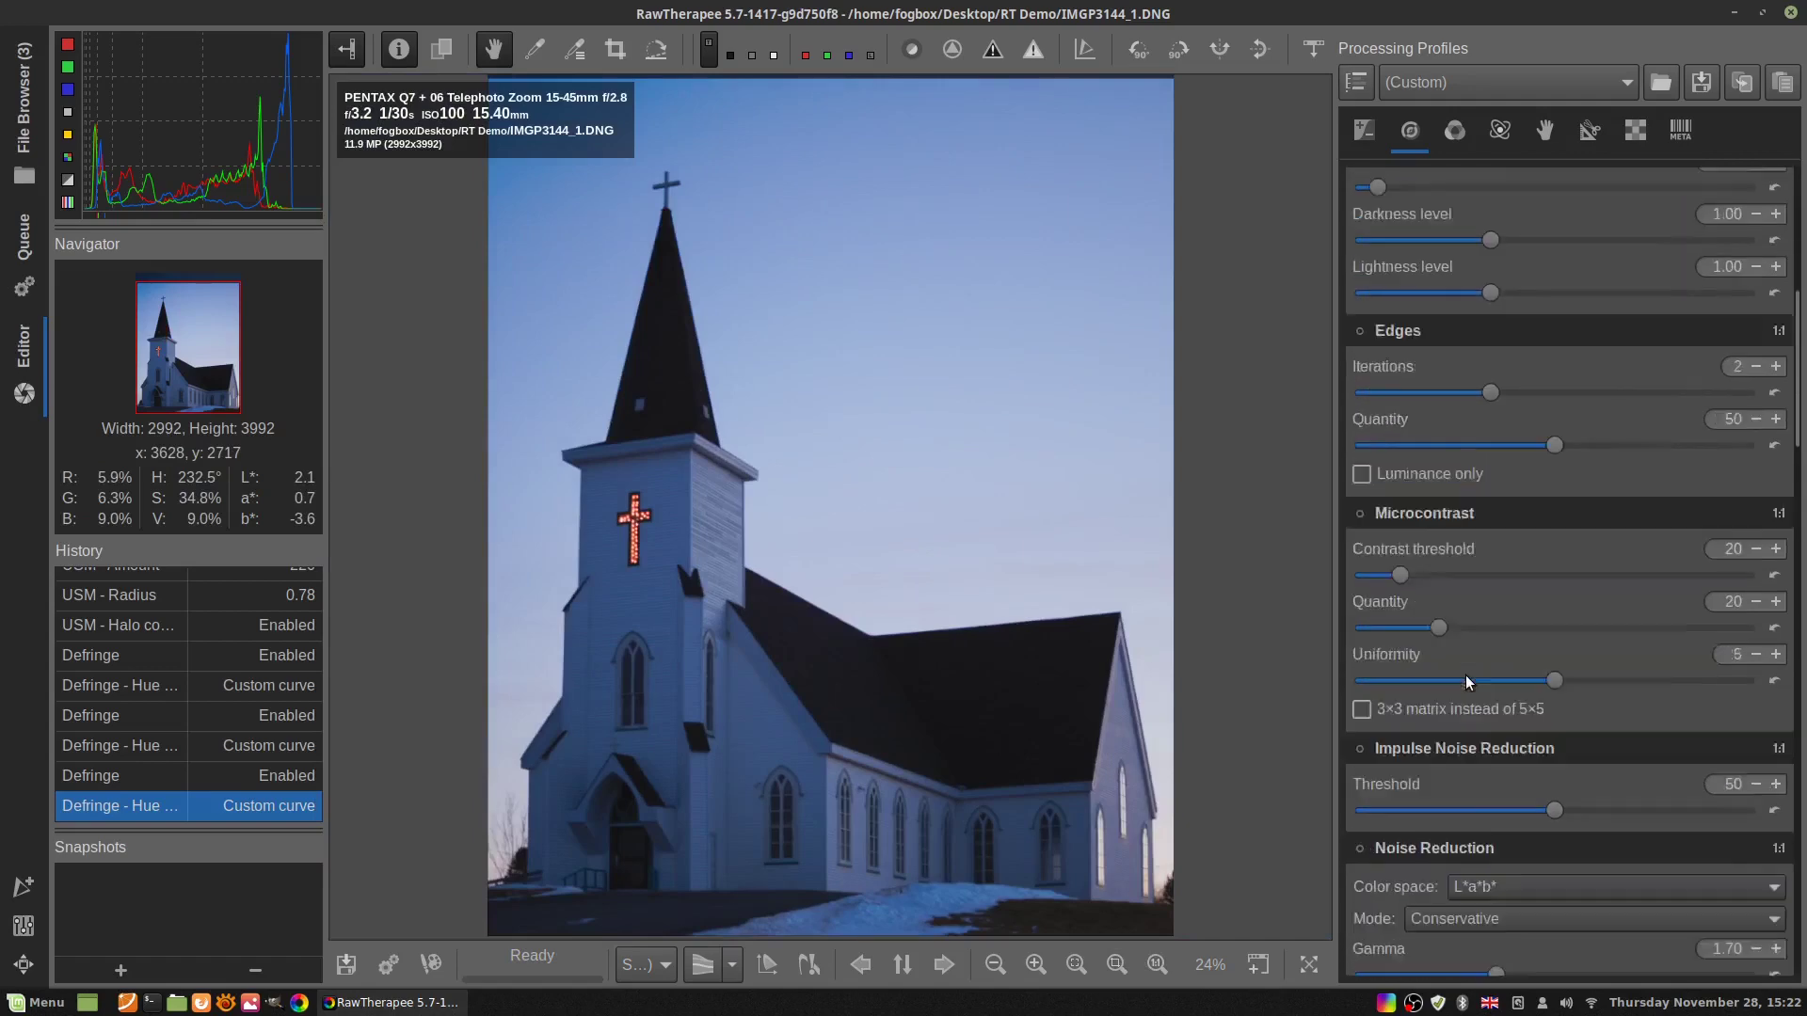
{"action": "left_click", "coordinate": [1360, 421]}
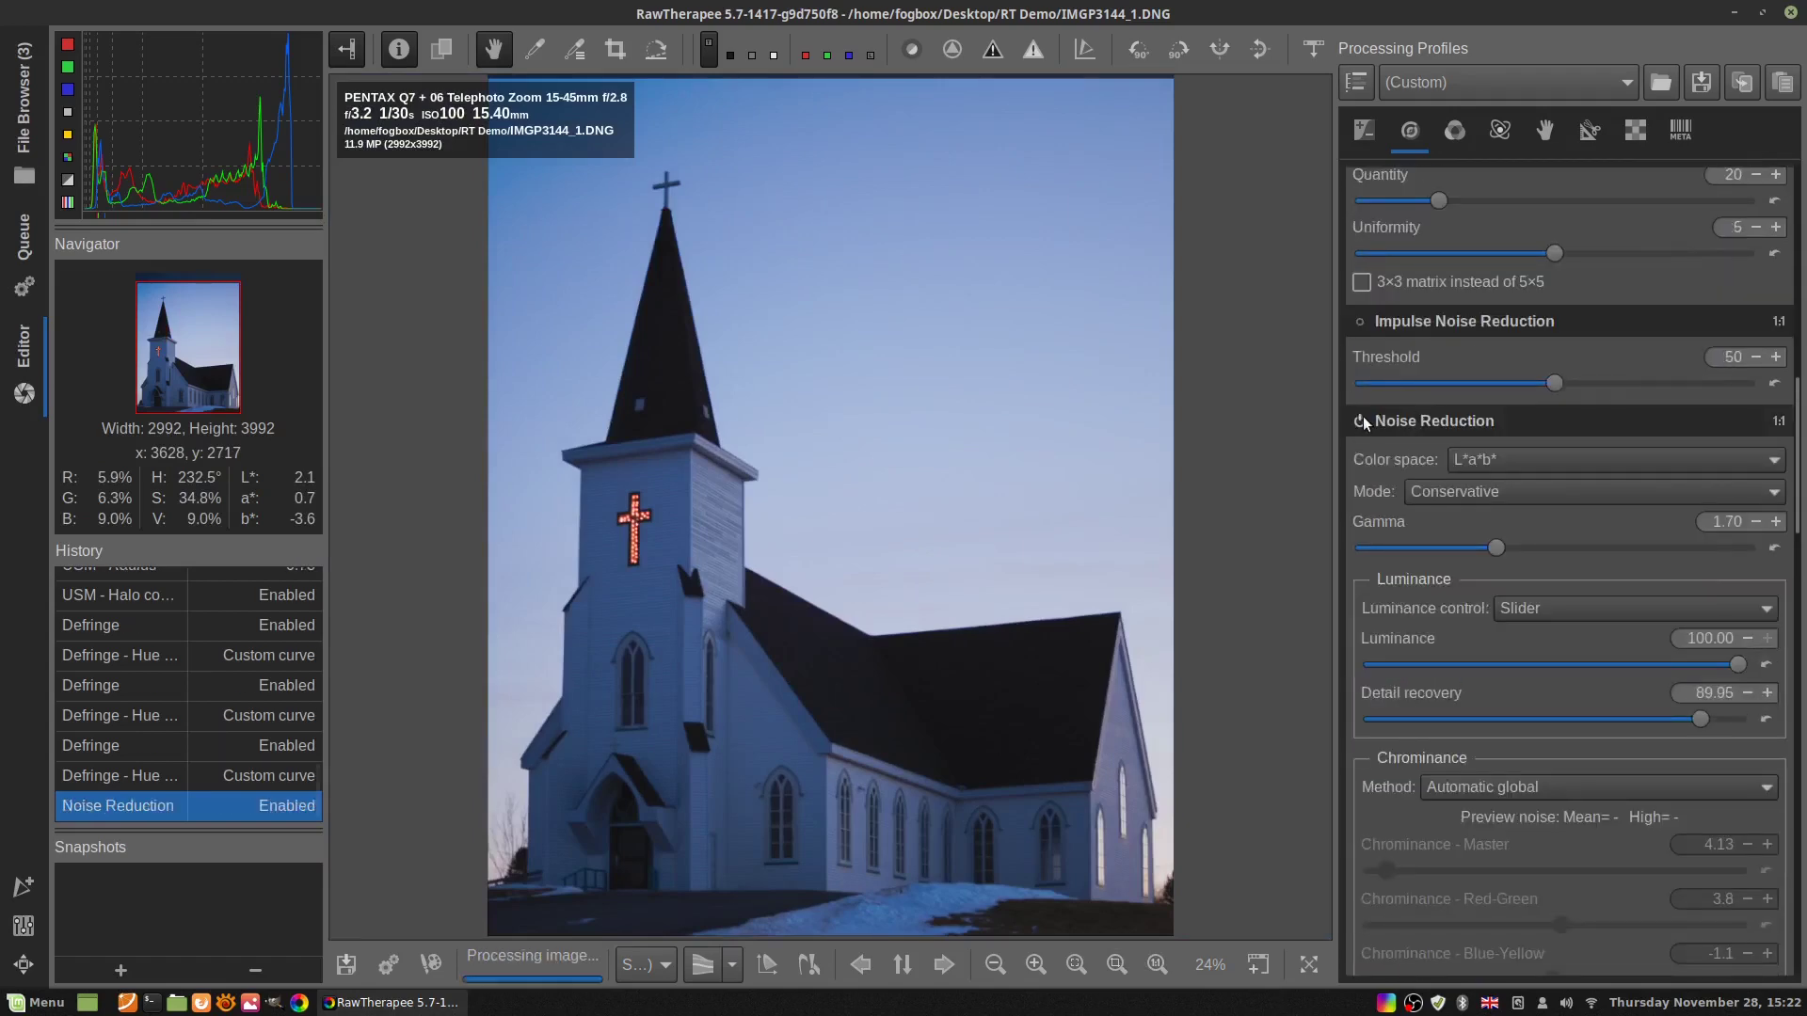
{"action": "scroll", "coordinate": [1518, 612], "scroll_direction": "down", "scroll_amount": 3}
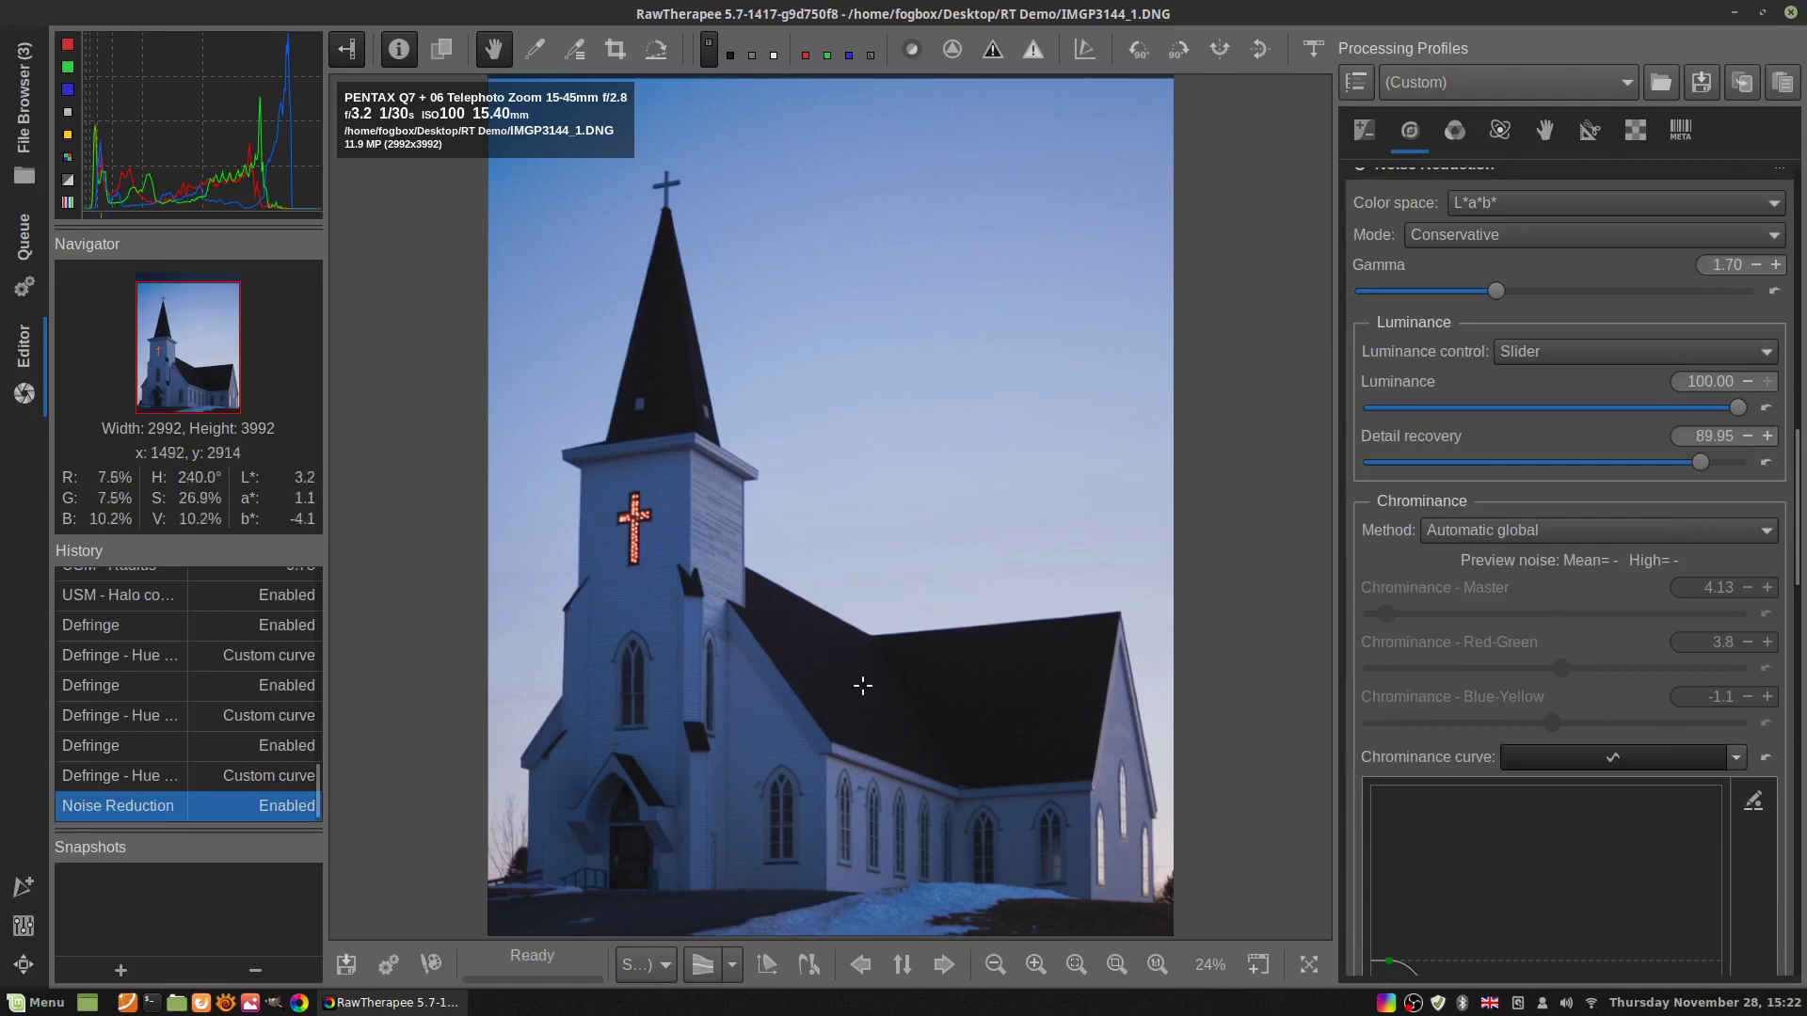
{"action": "scroll", "coordinate": [1351, 356], "scroll_direction": "up", "scroll_amount": 2}
{"action": "left_click", "coordinate": [1360, 335]}
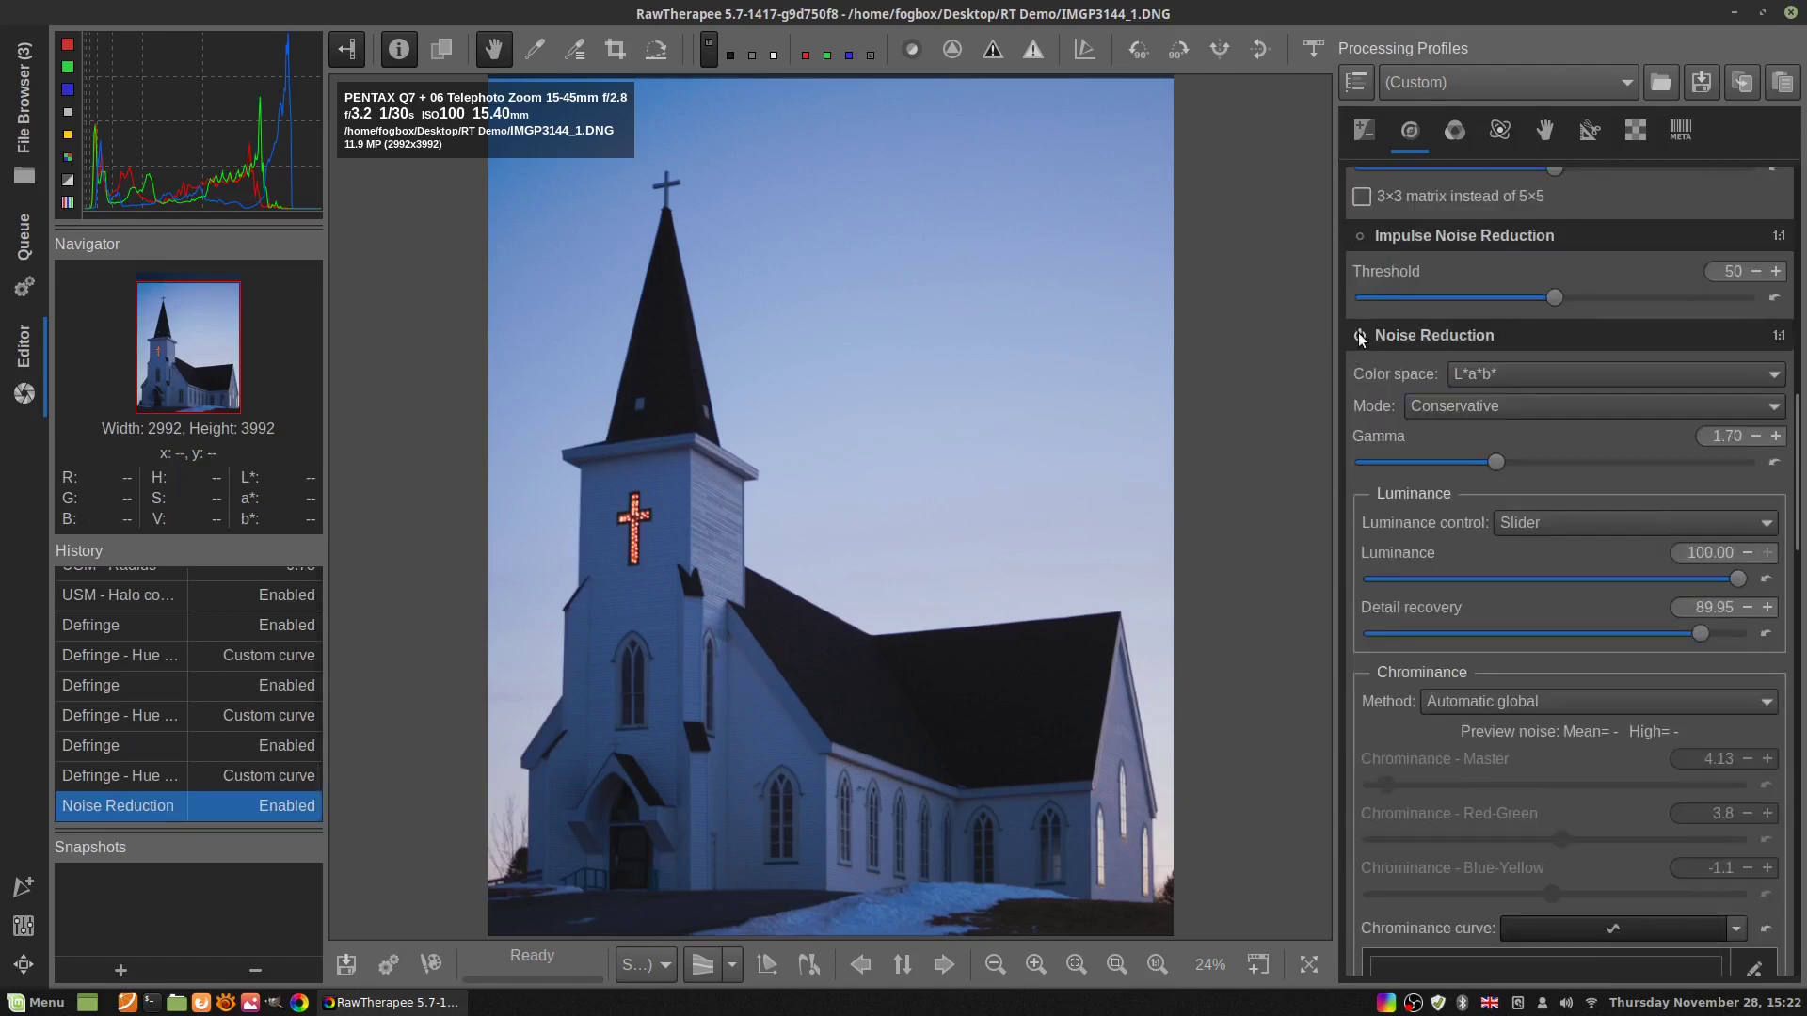
{"action": "scroll", "coordinate": [860, 786], "scroll_direction": "up", "scroll_amount": 5}
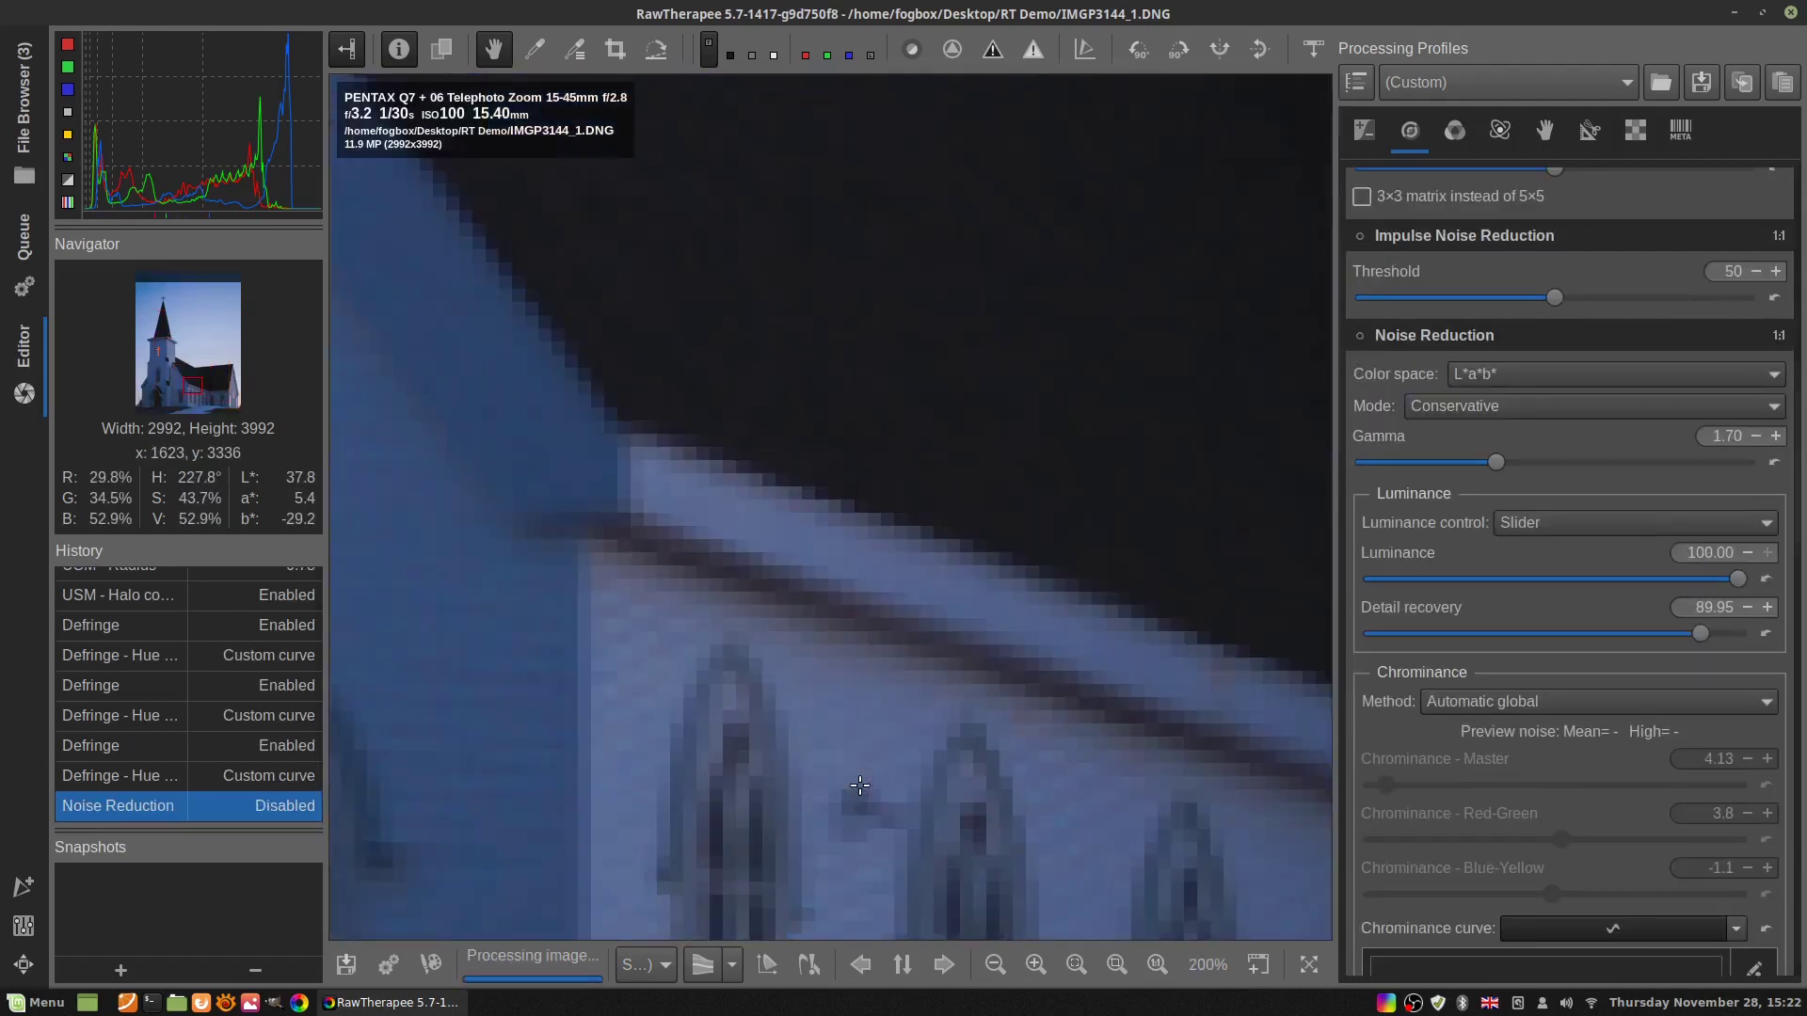
Show the sharpening contrast mask over the tower and roof and set the Sharpening contrast threshold to 23
{"action": "scroll", "coordinate": [1089, 693], "scroll_direction": "down", "scroll_amount": 1}
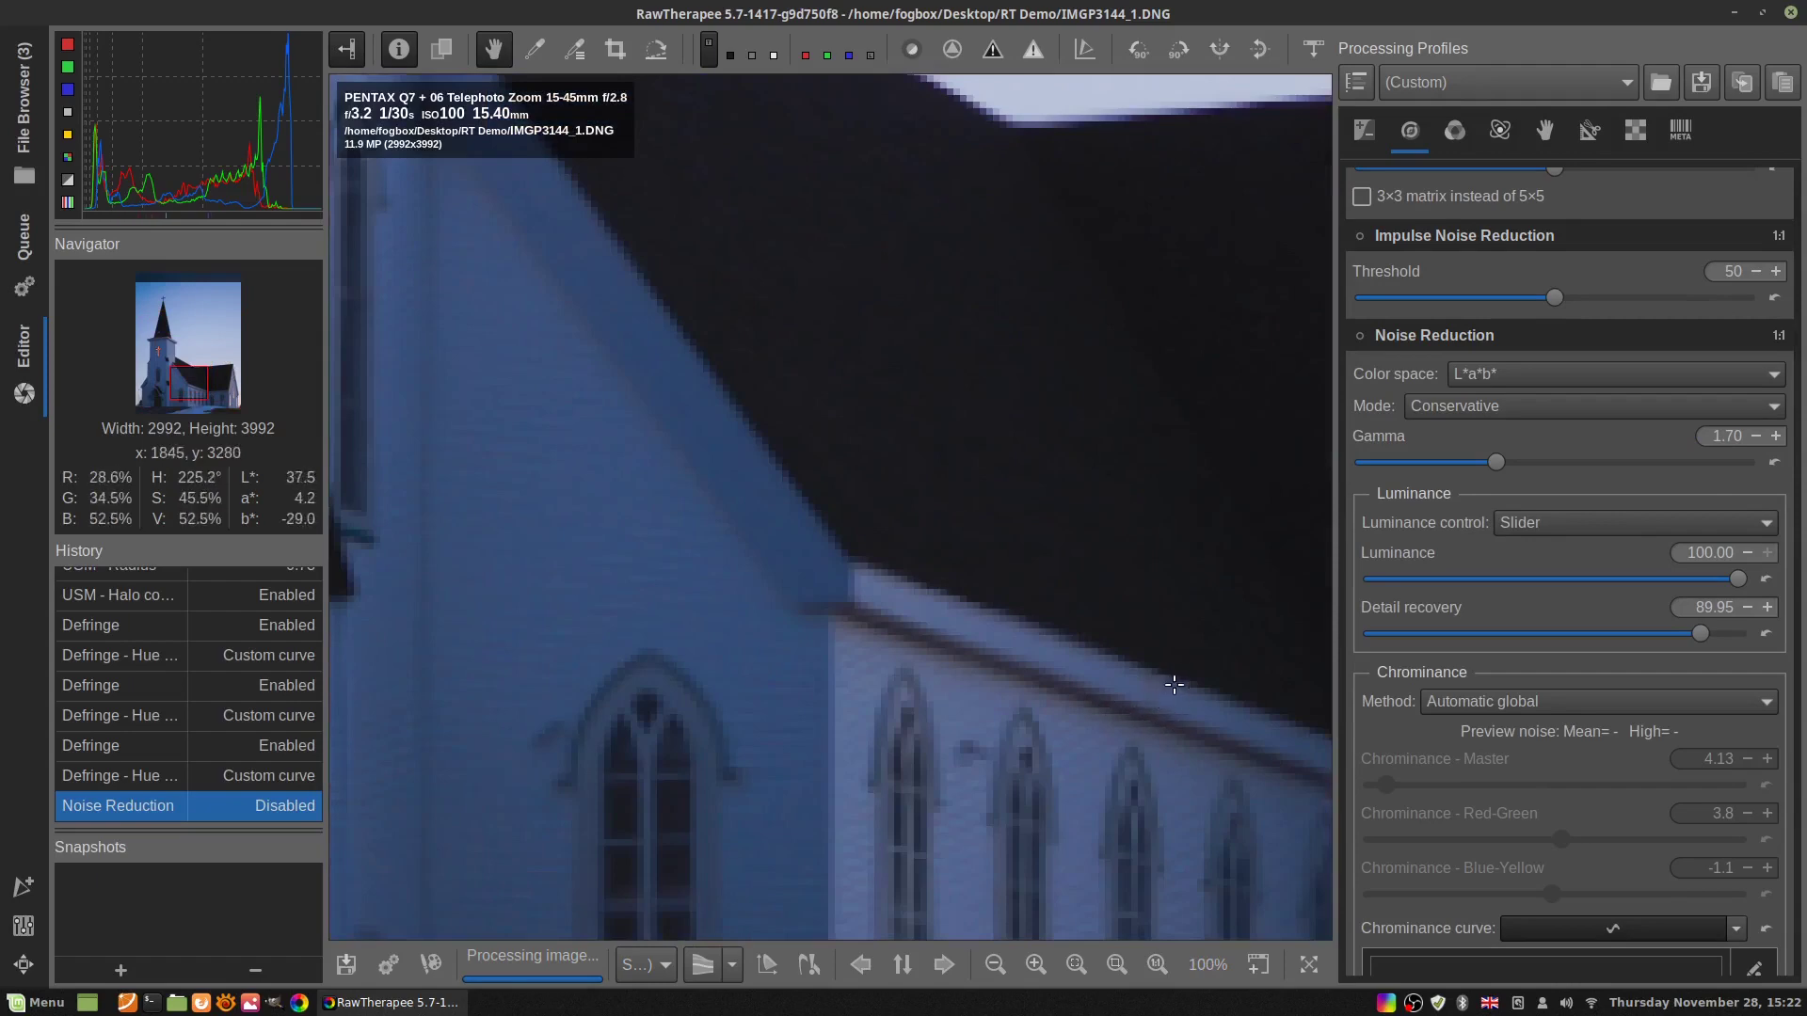
{"action": "left_click_drag", "start_coordinate": [779, 420], "coordinate": [834, 544]}
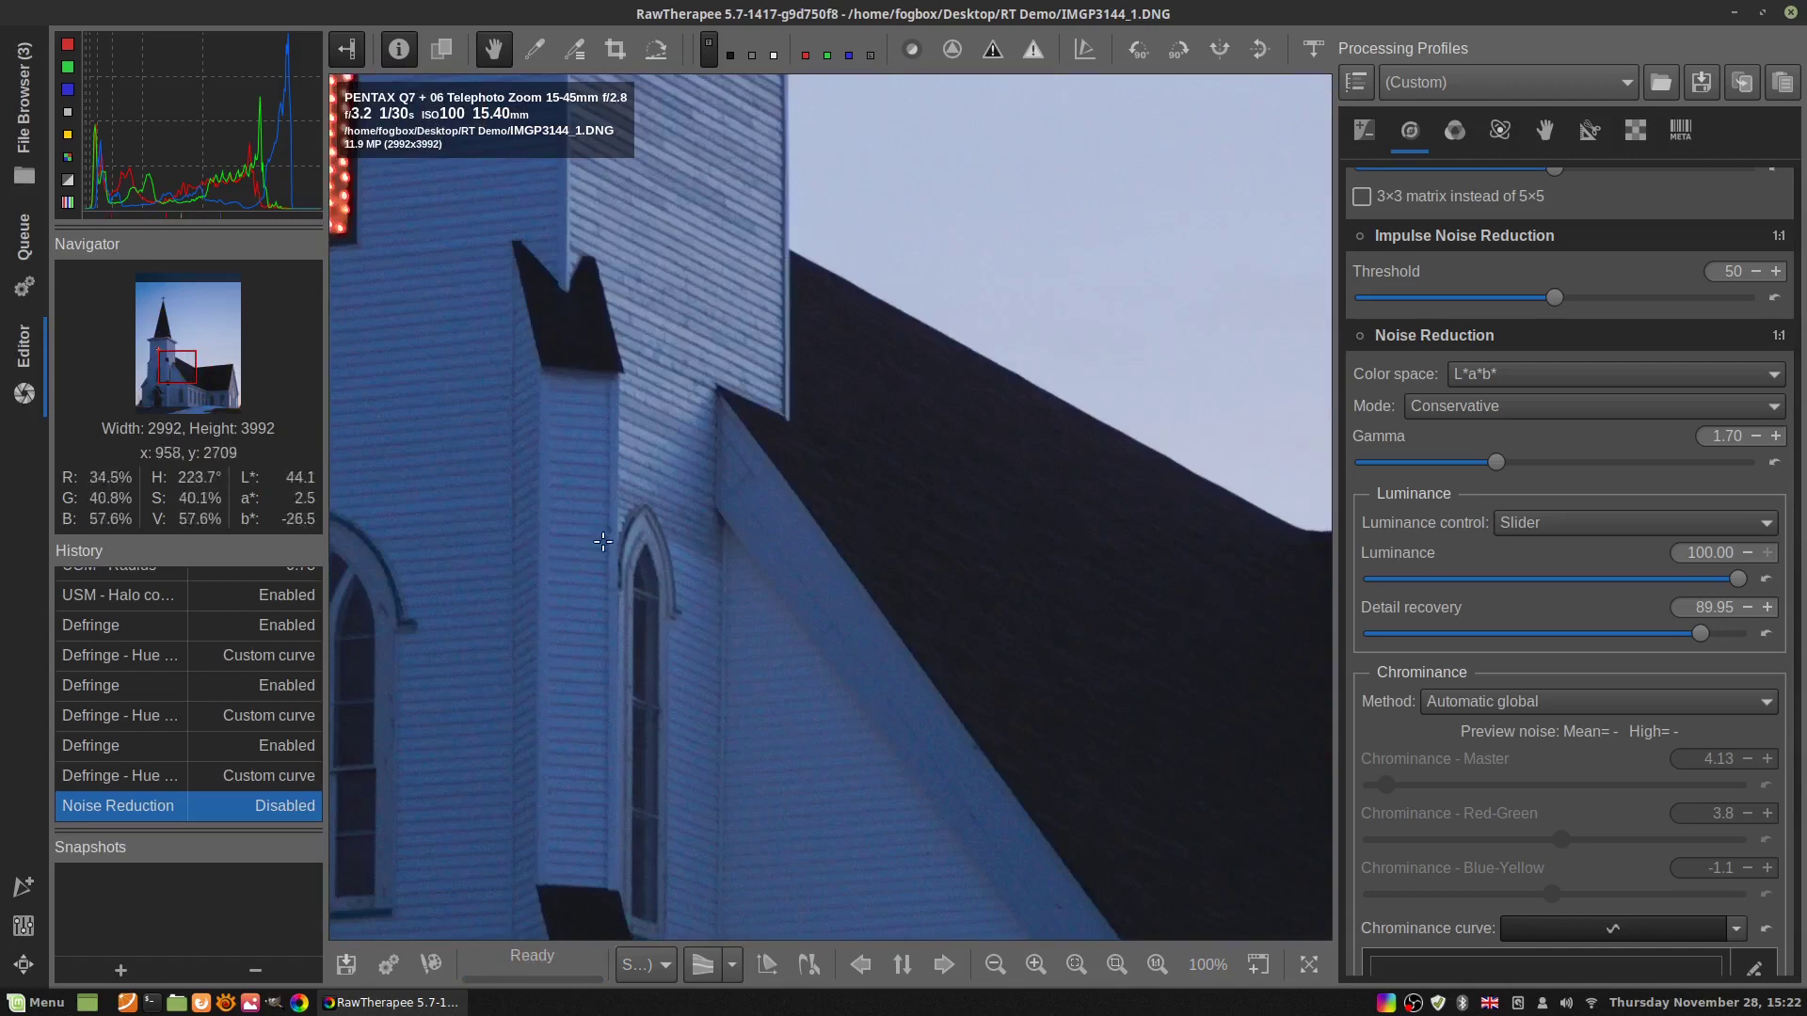
{"action": "left_click_drag", "start_coordinate": [1161, 302], "coordinate": [1124, 341]}
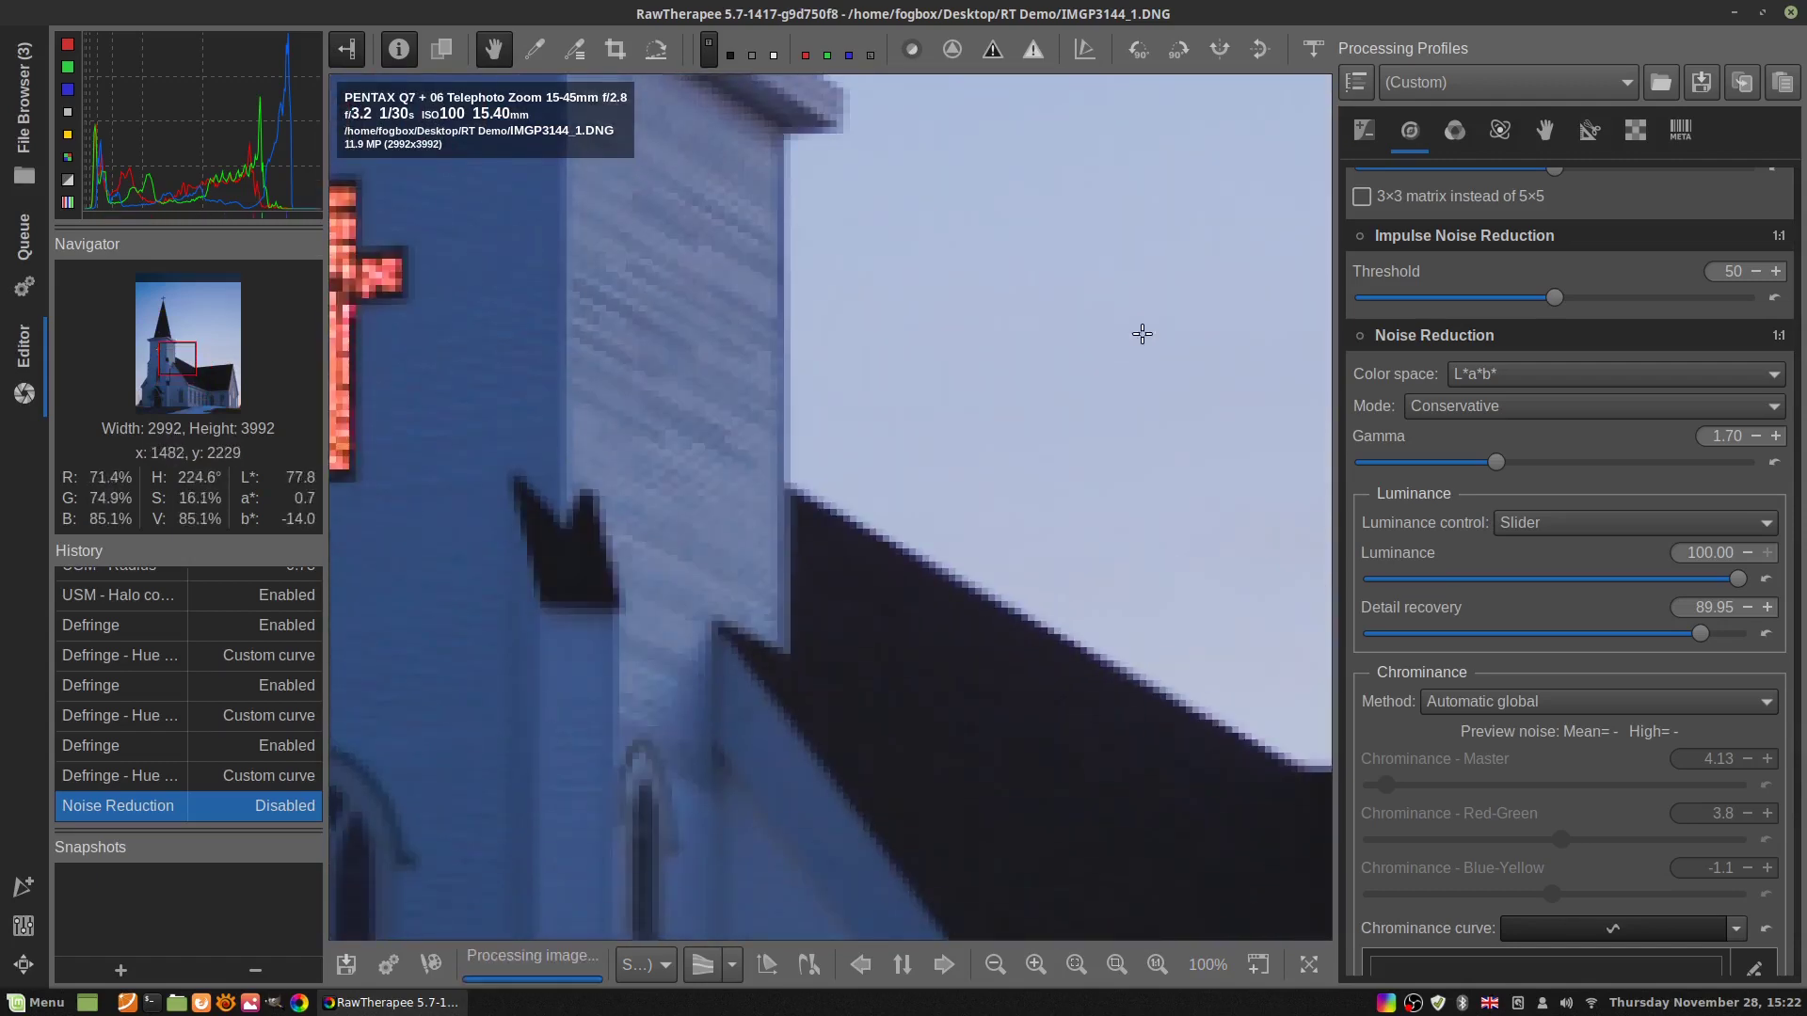
{"action": "scroll", "coordinate": [1546, 362], "scroll_direction": "up", "scroll_amount": 5}
{"action": "scroll", "coordinate": [1545, 361], "scroll_direction": "up", "scroll_amount": 8}
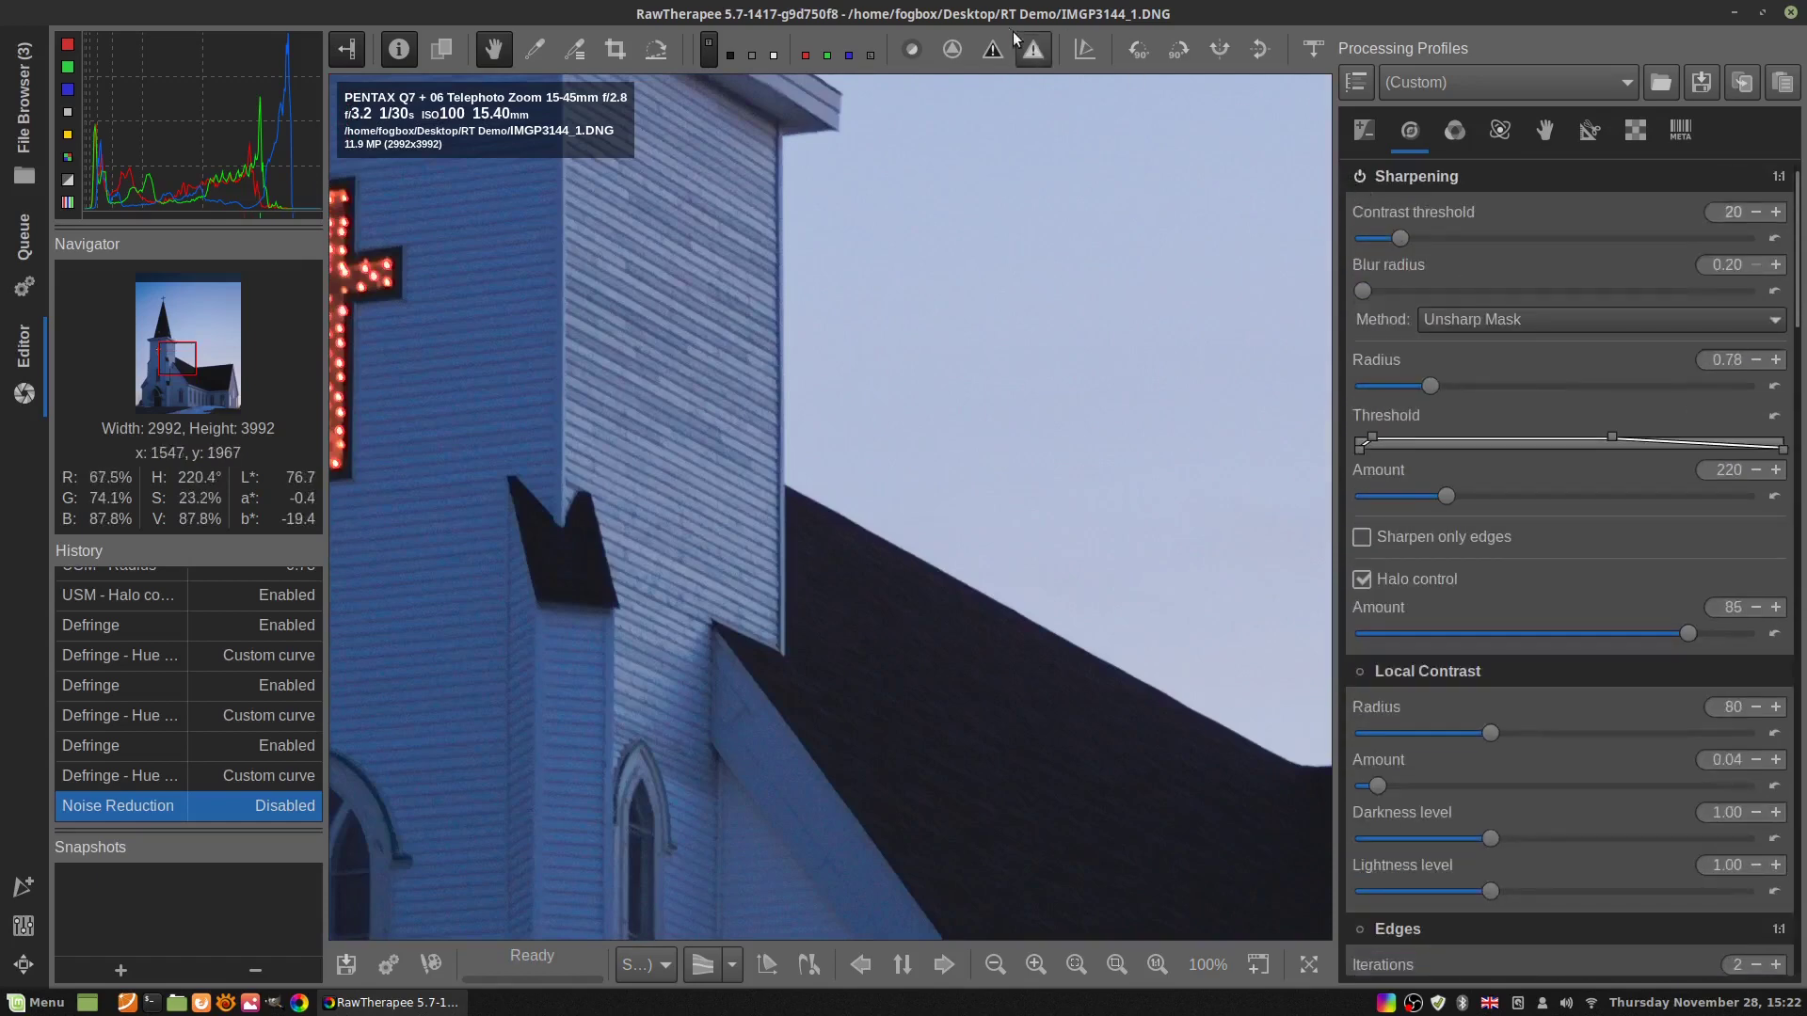
{"action": "left_click", "coordinate": [951, 50]}
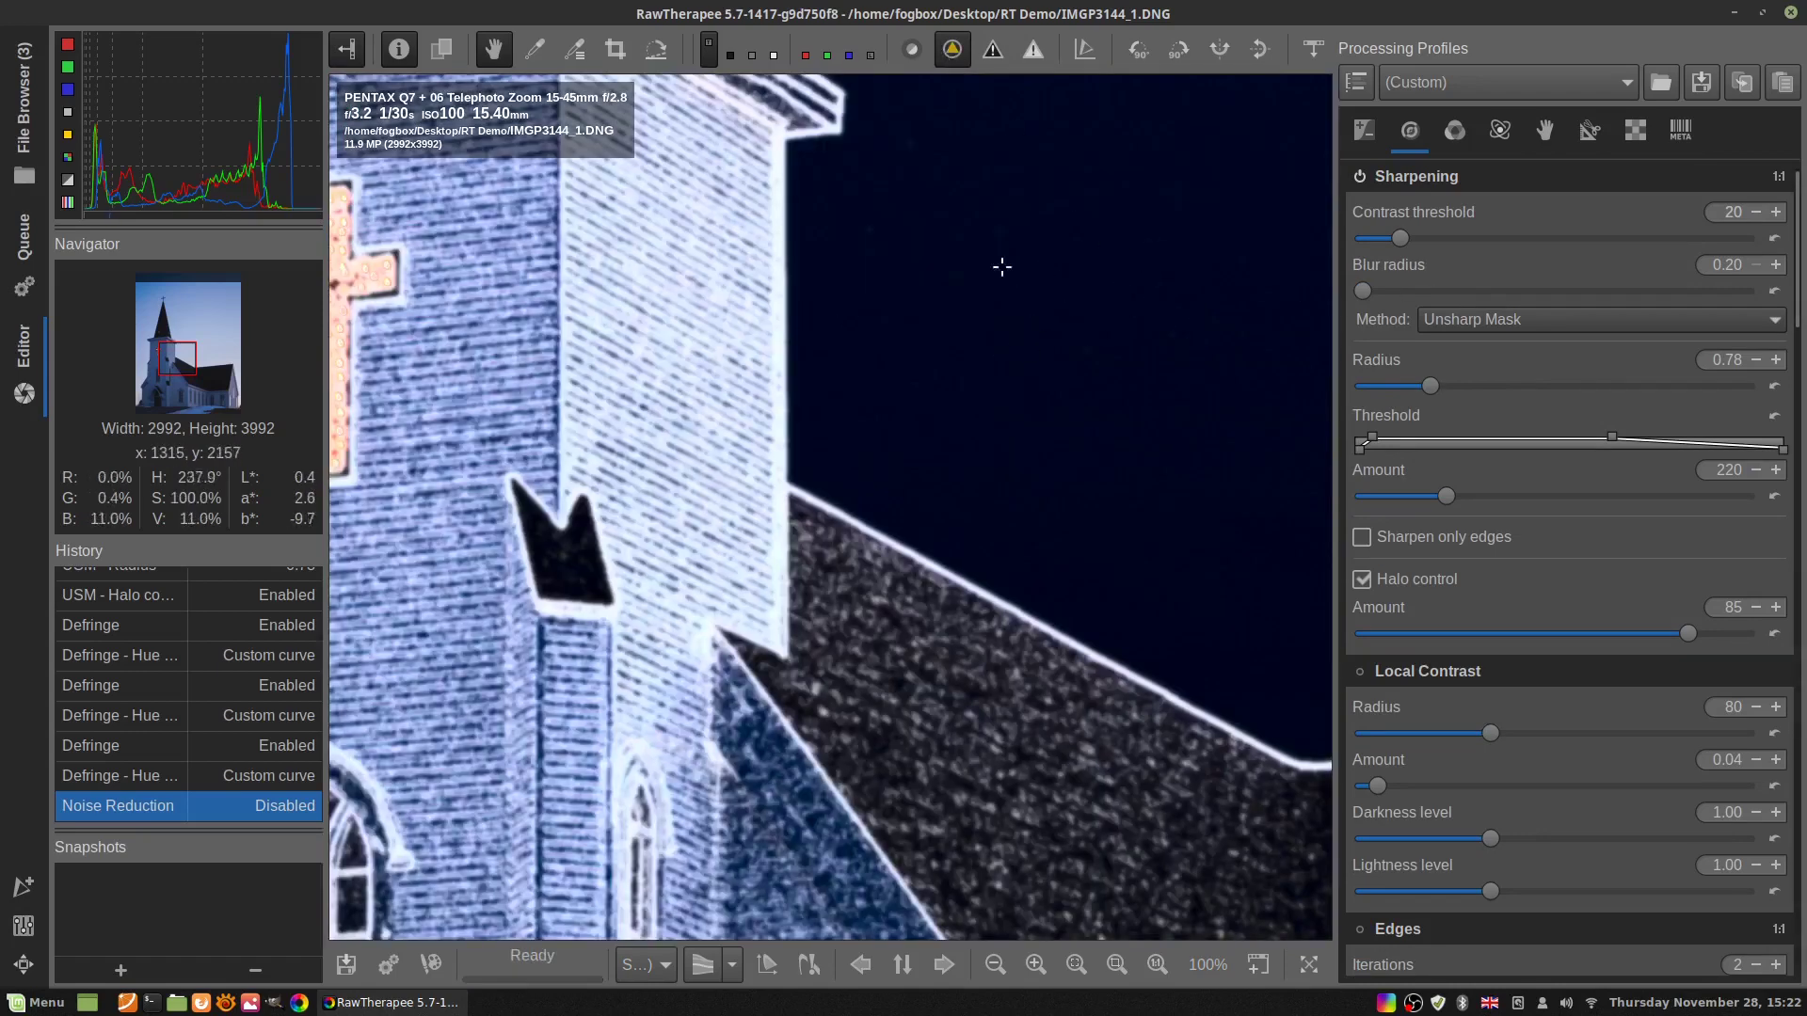
{"action": "left_click", "coordinate": [1756, 212]}
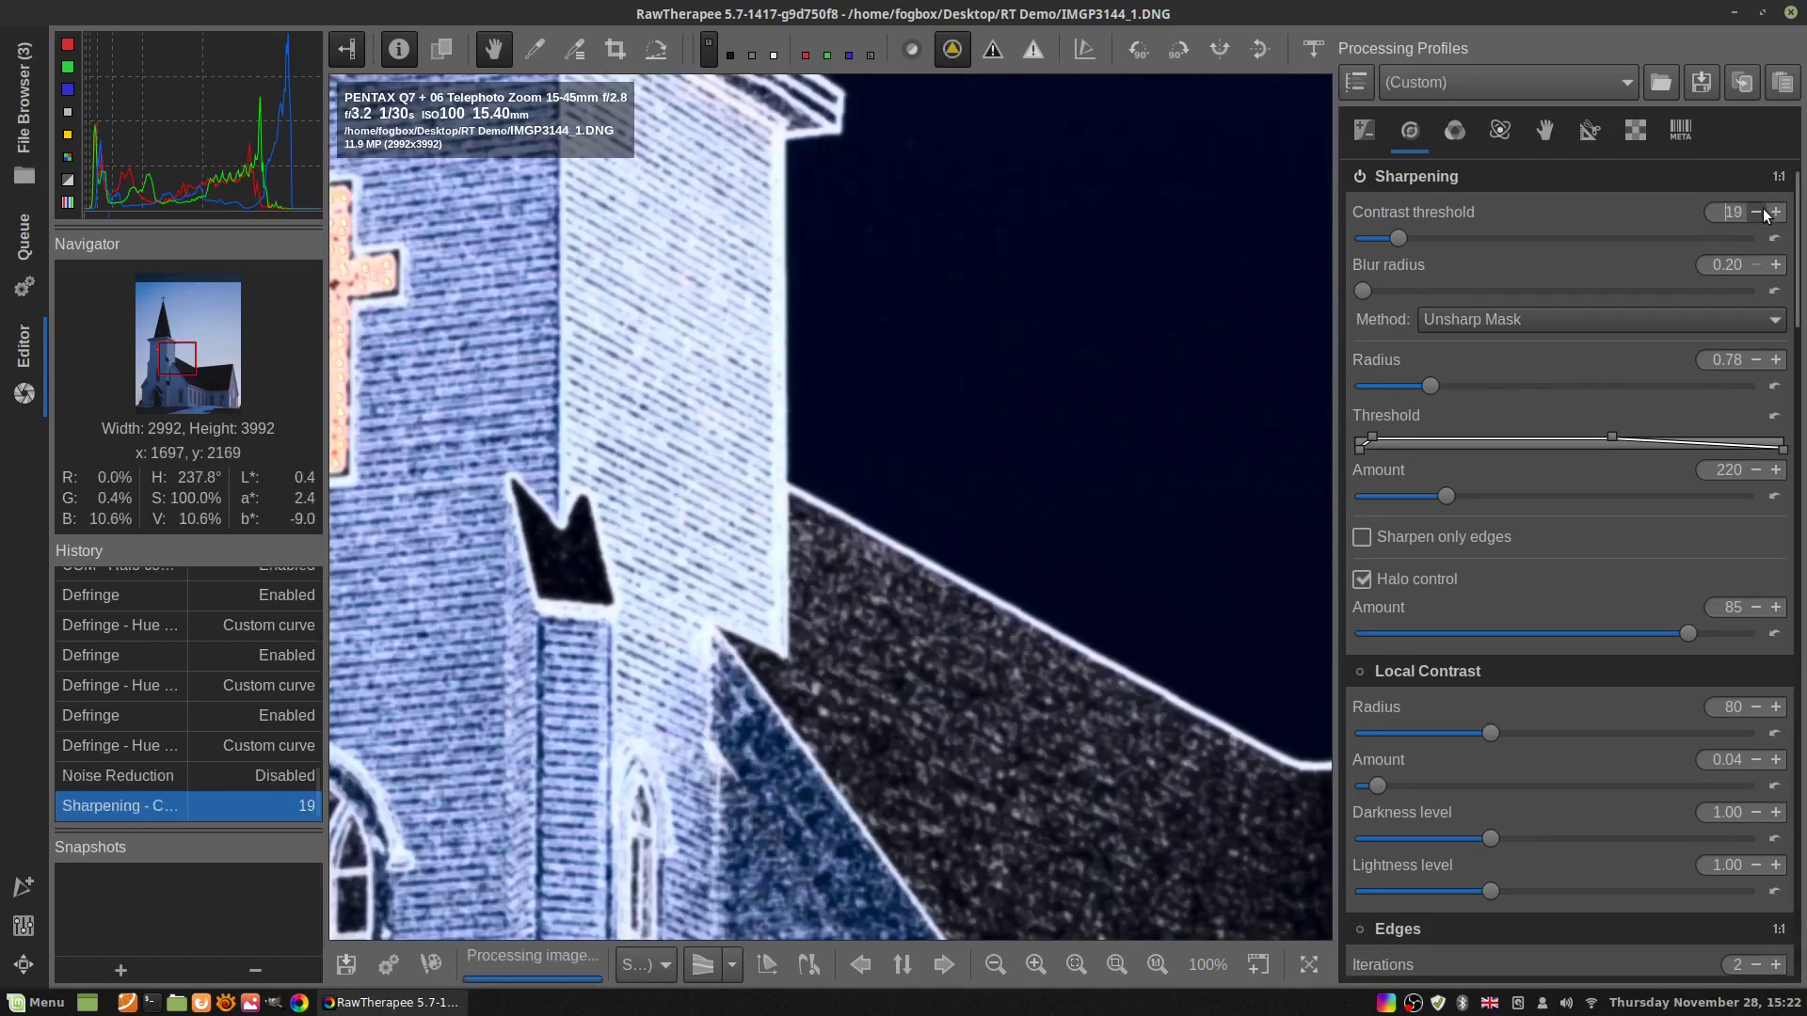
{"action": "left_click", "coordinate": [1776, 212]}
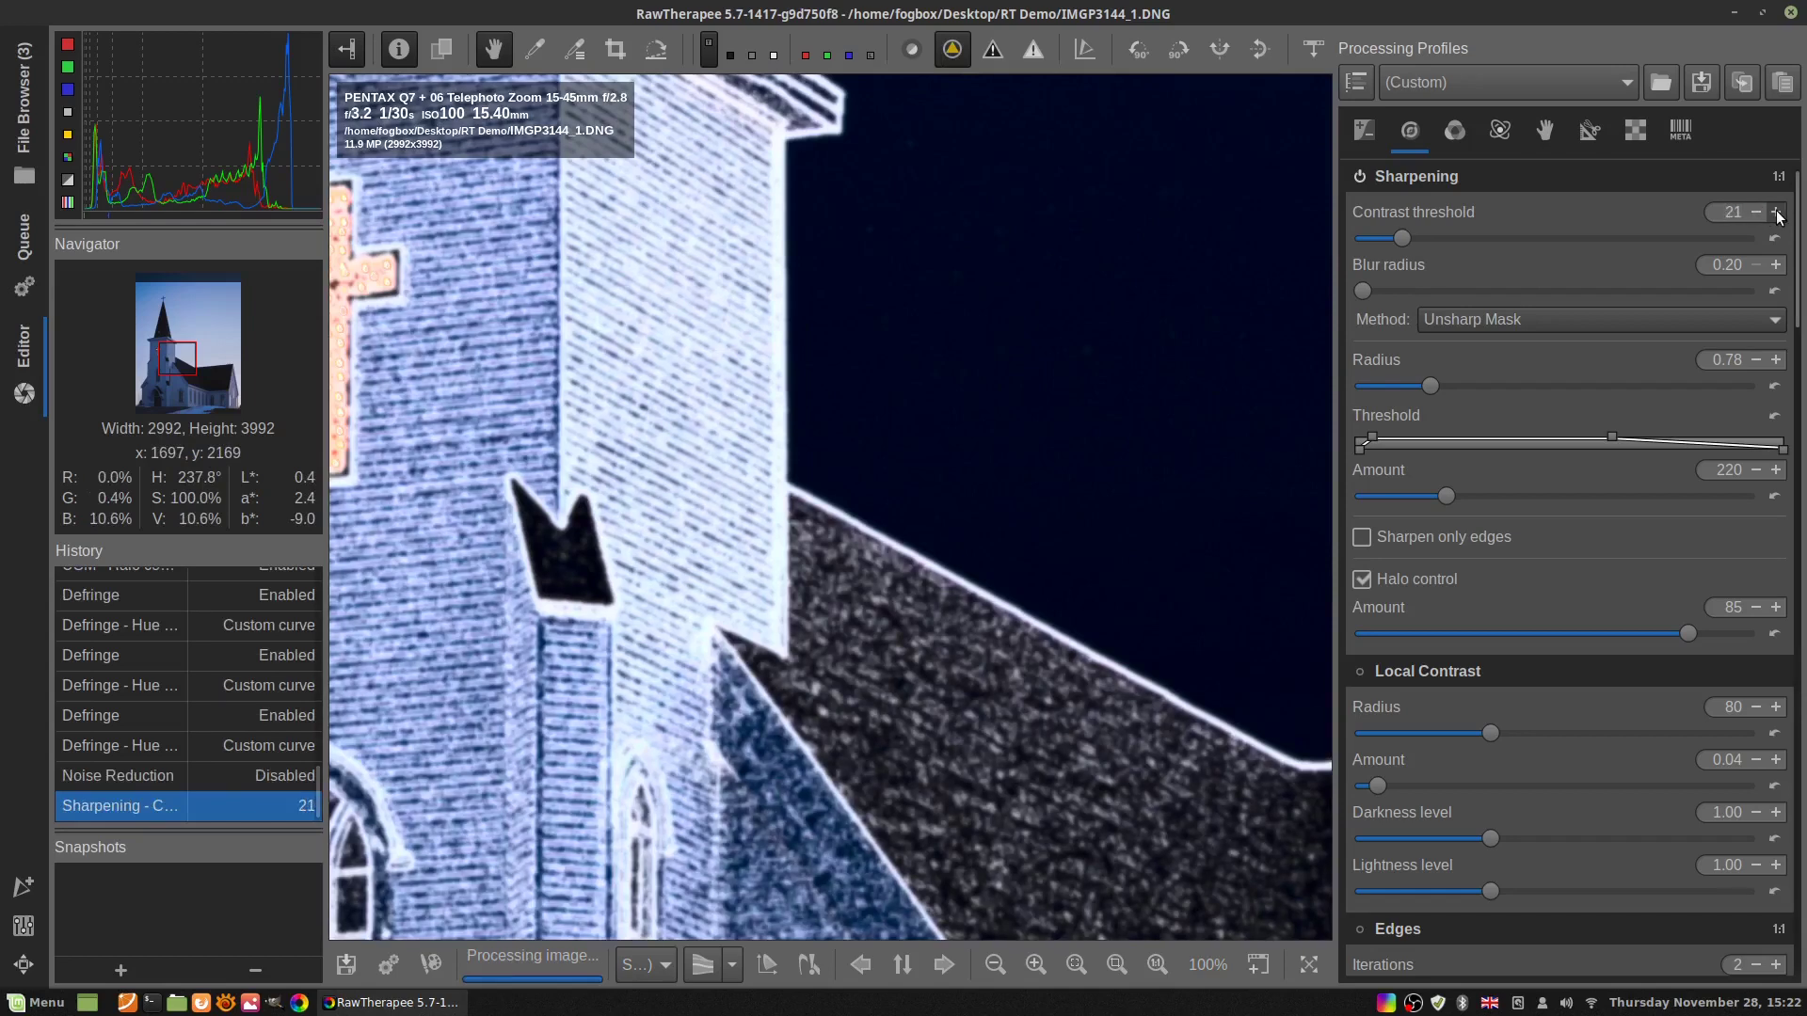
{"action": "left_click", "coordinate": [1776, 212]}
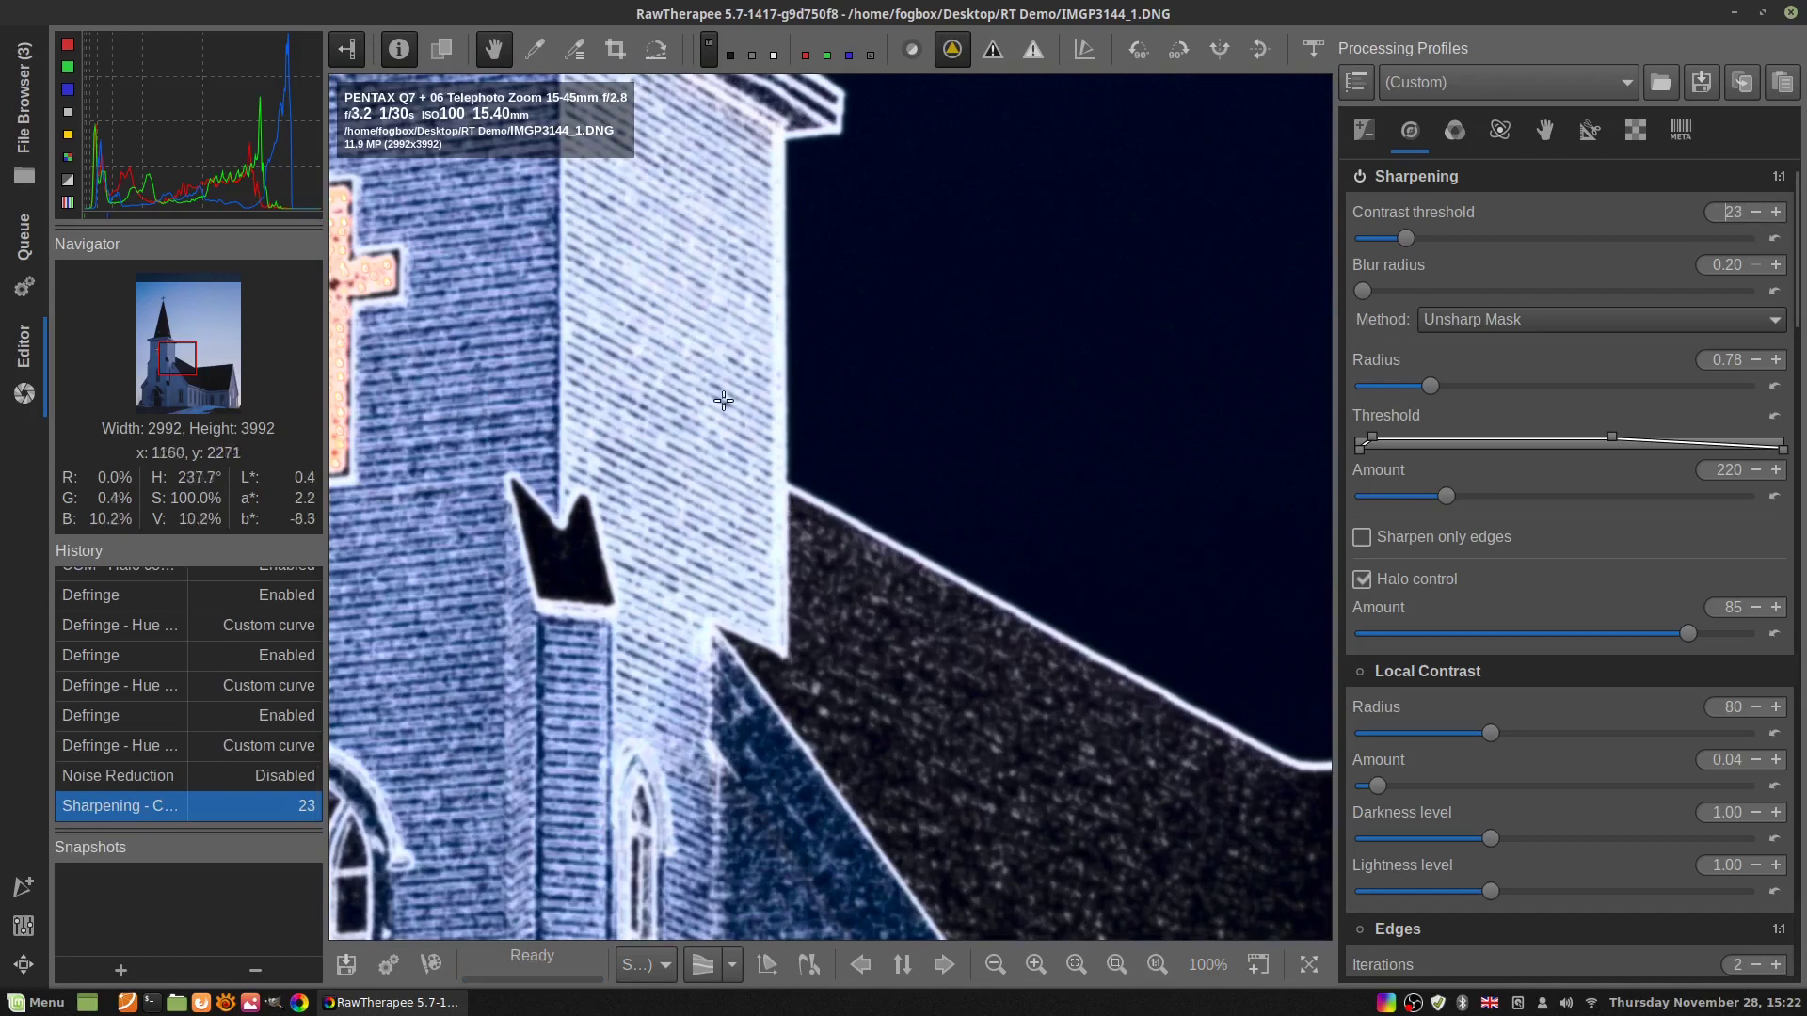
Set the Sharpening contrast threshold to 25 while checking the mask on the gable and dark roof, and hide the mask
{"action": "left_click_drag", "start_coordinate": [516, 301], "coordinate": [960, 484]}
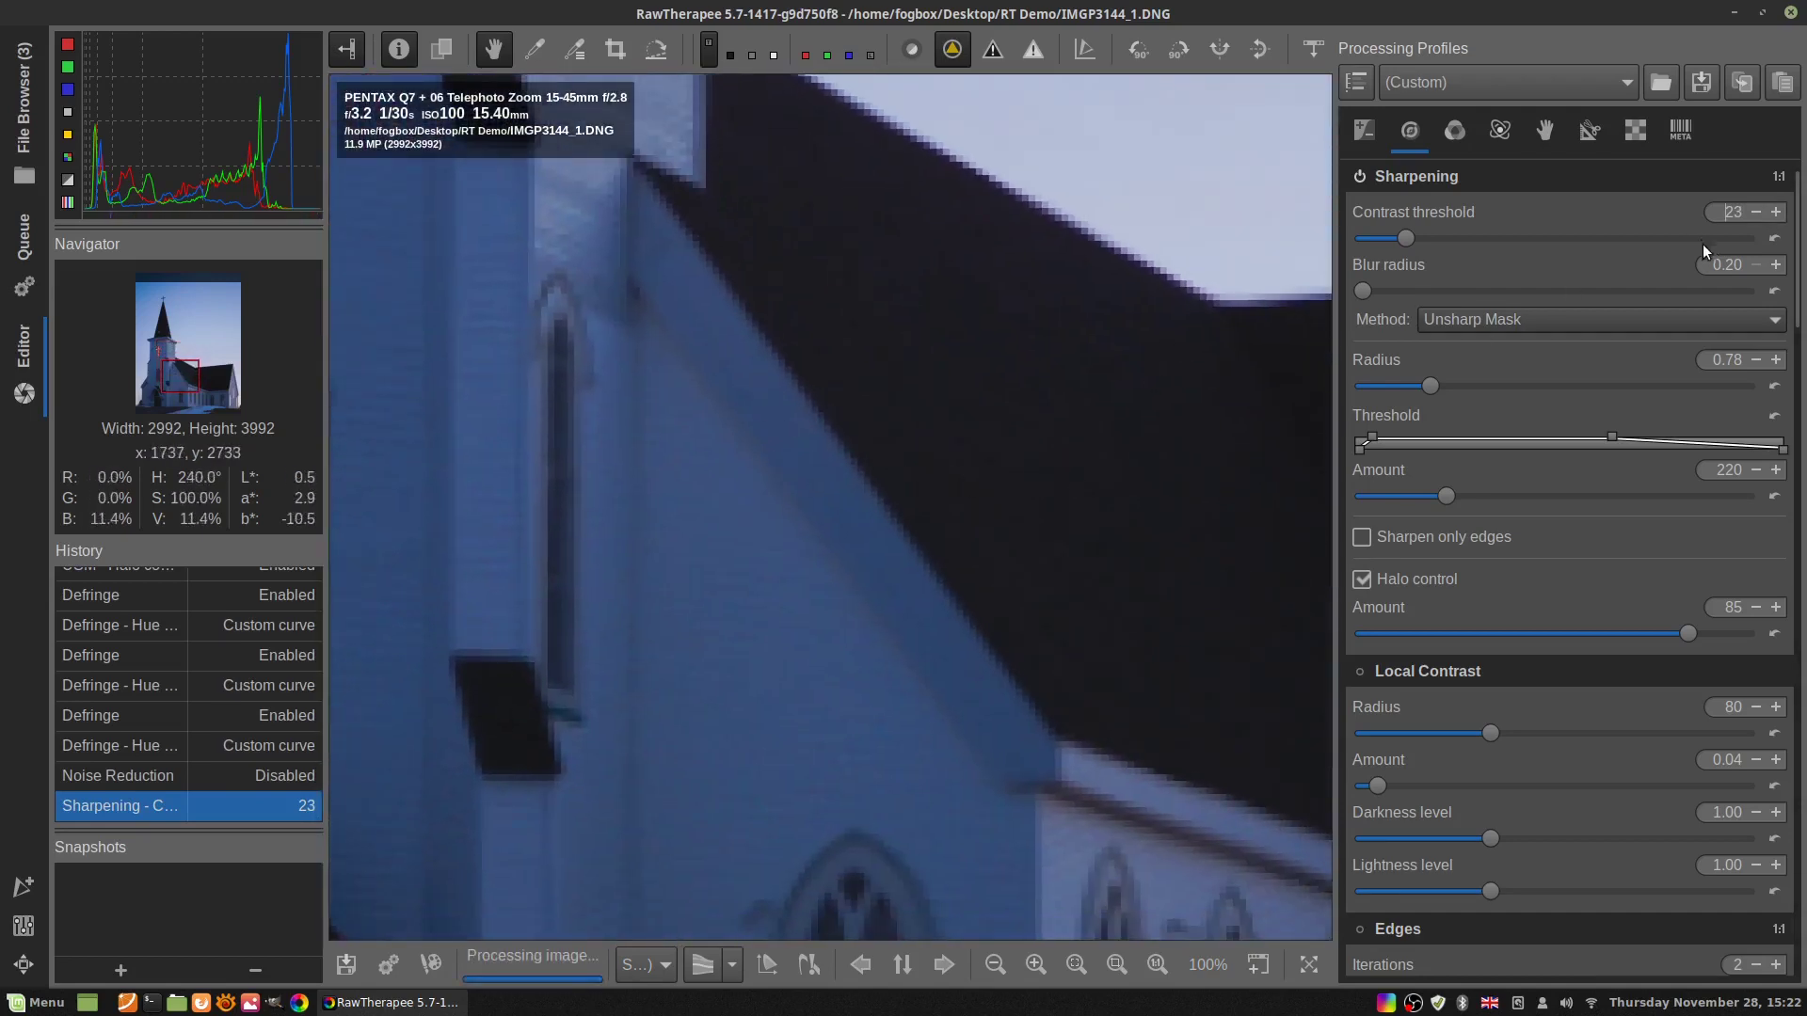
{"action": "left_click", "coordinate": [1755, 213]}
{"action": "left_click", "coordinate": [1776, 213]}
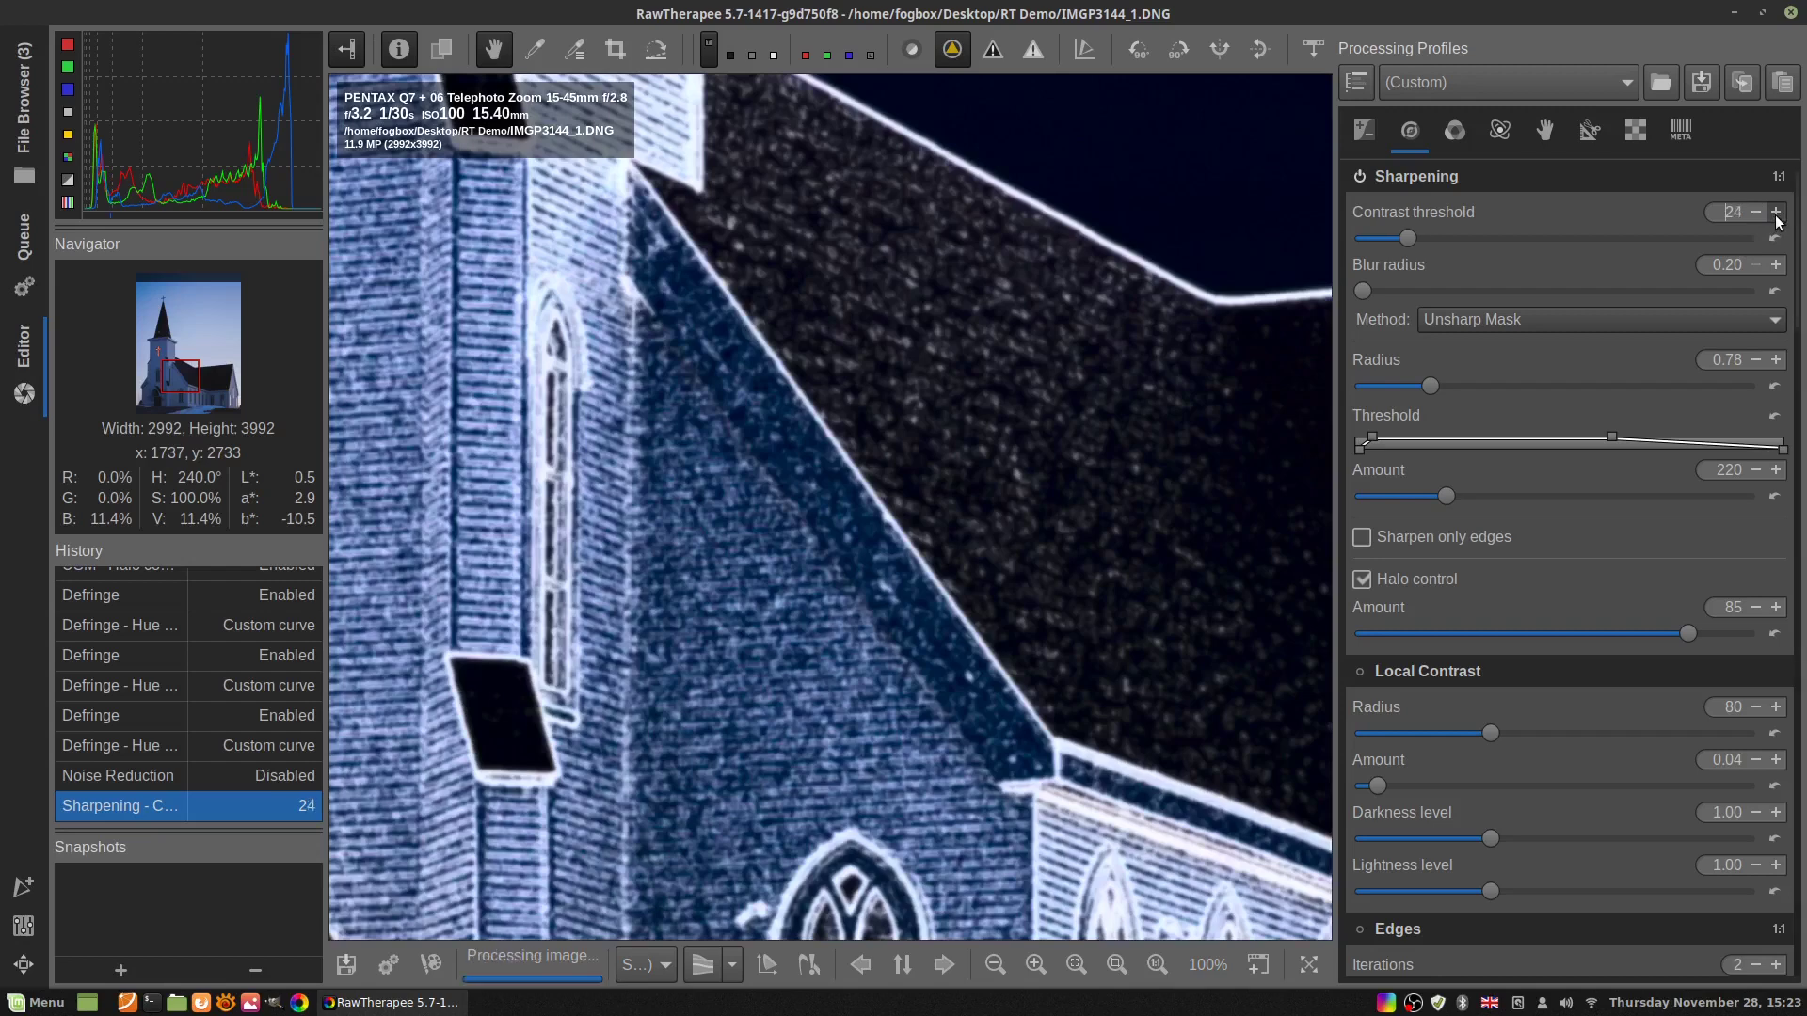
{"action": "left_click", "coordinate": [1776, 213]}
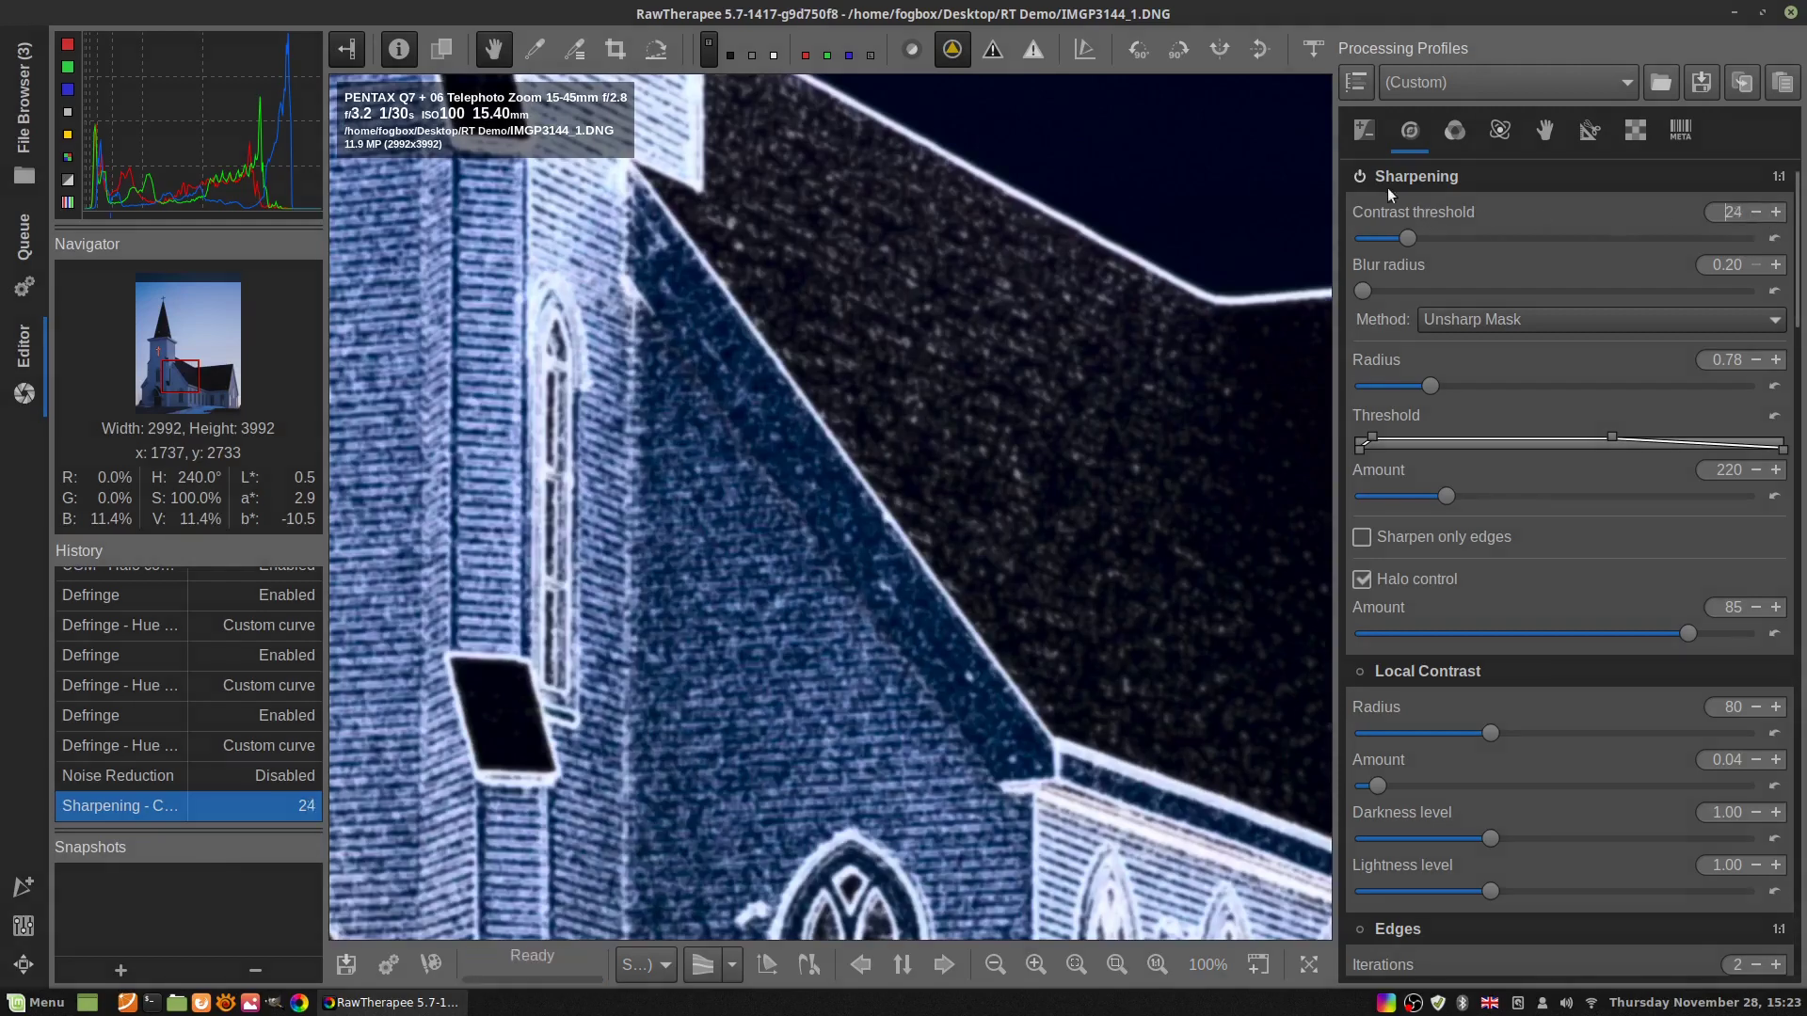
{"action": "left_click", "coordinate": [1775, 212]}
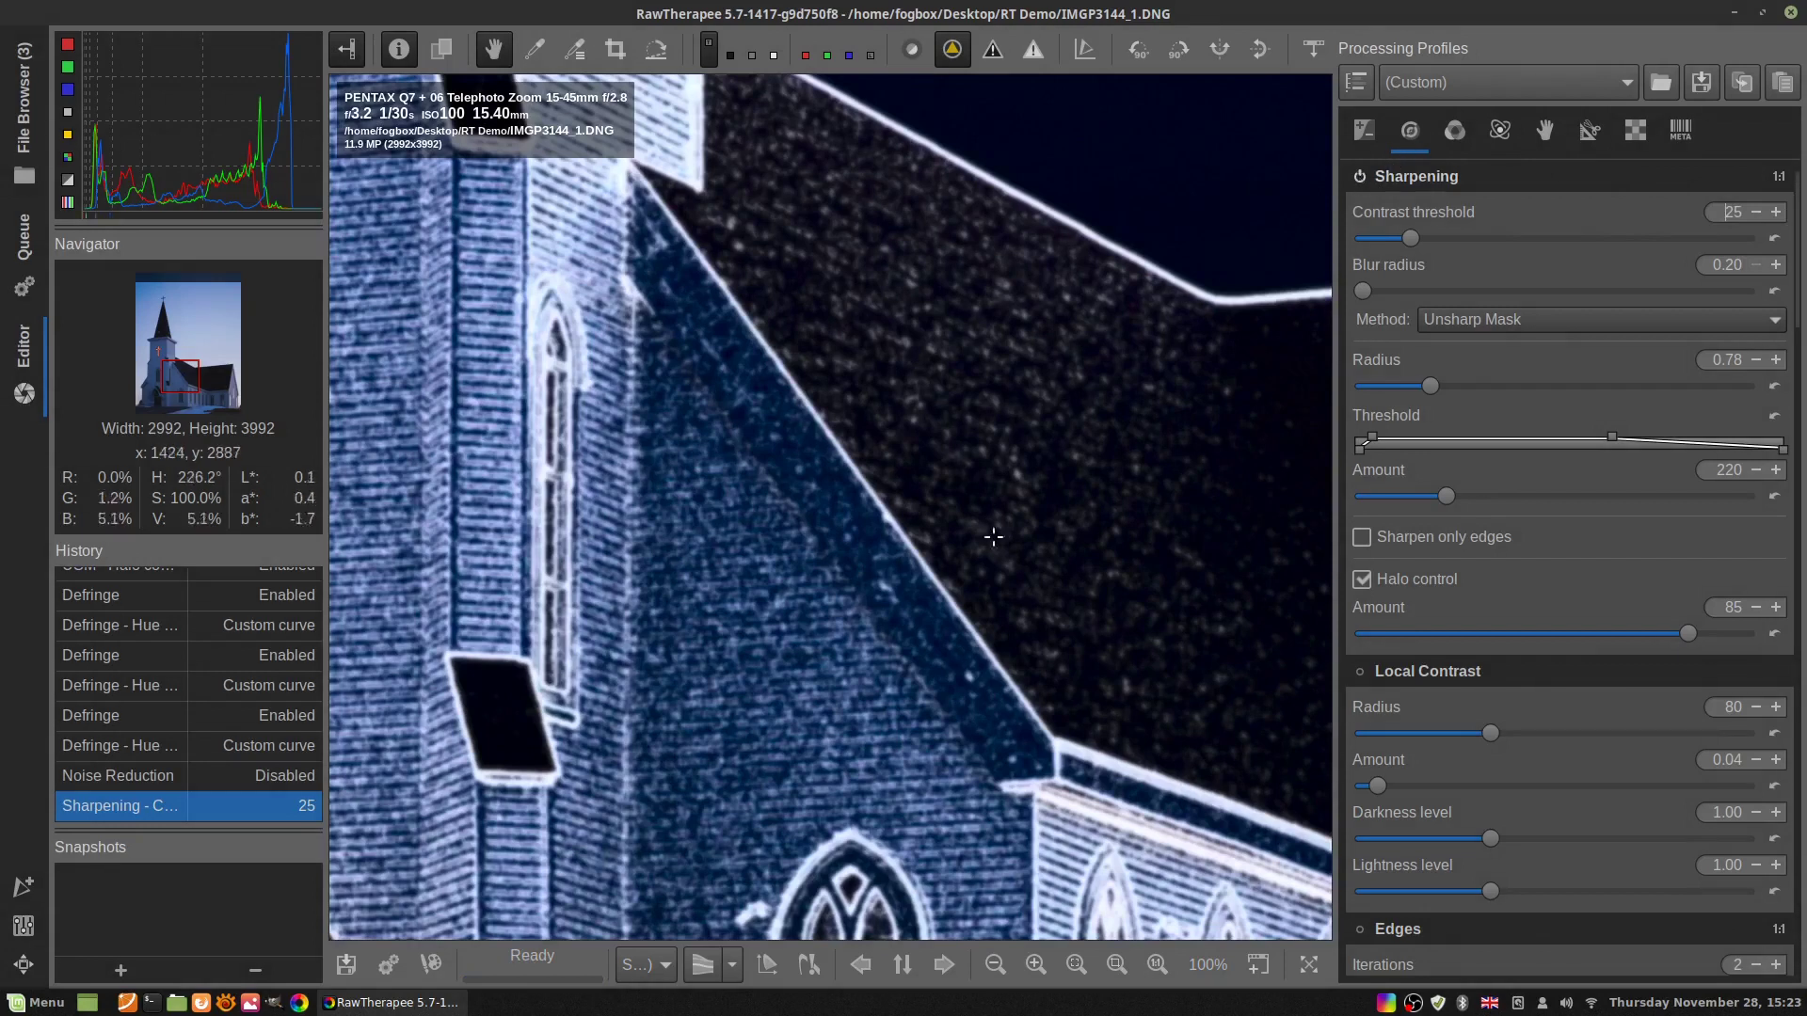
{"action": "left_click", "coordinate": [953, 55]}
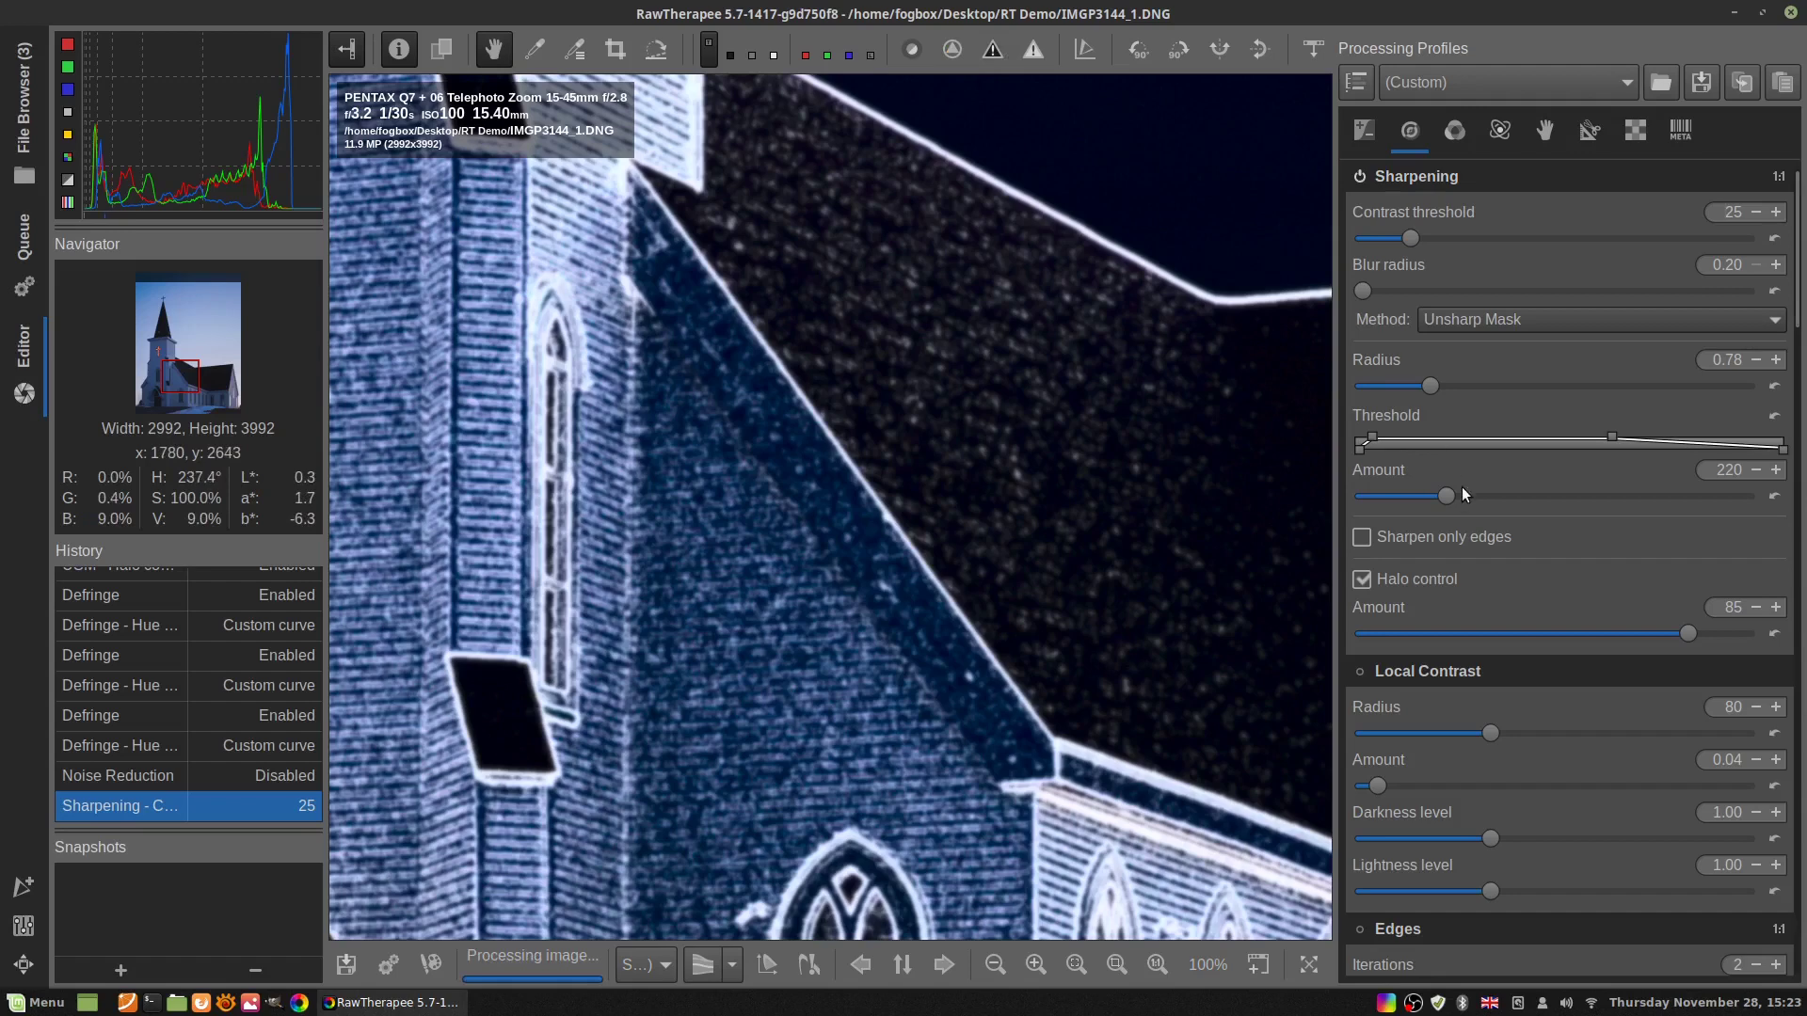
Enable Noise Reduction for the photo with the gable and roof in view
{"action": "scroll", "coordinate": [1493, 535], "scroll_direction": "down", "scroll_amount": 6}
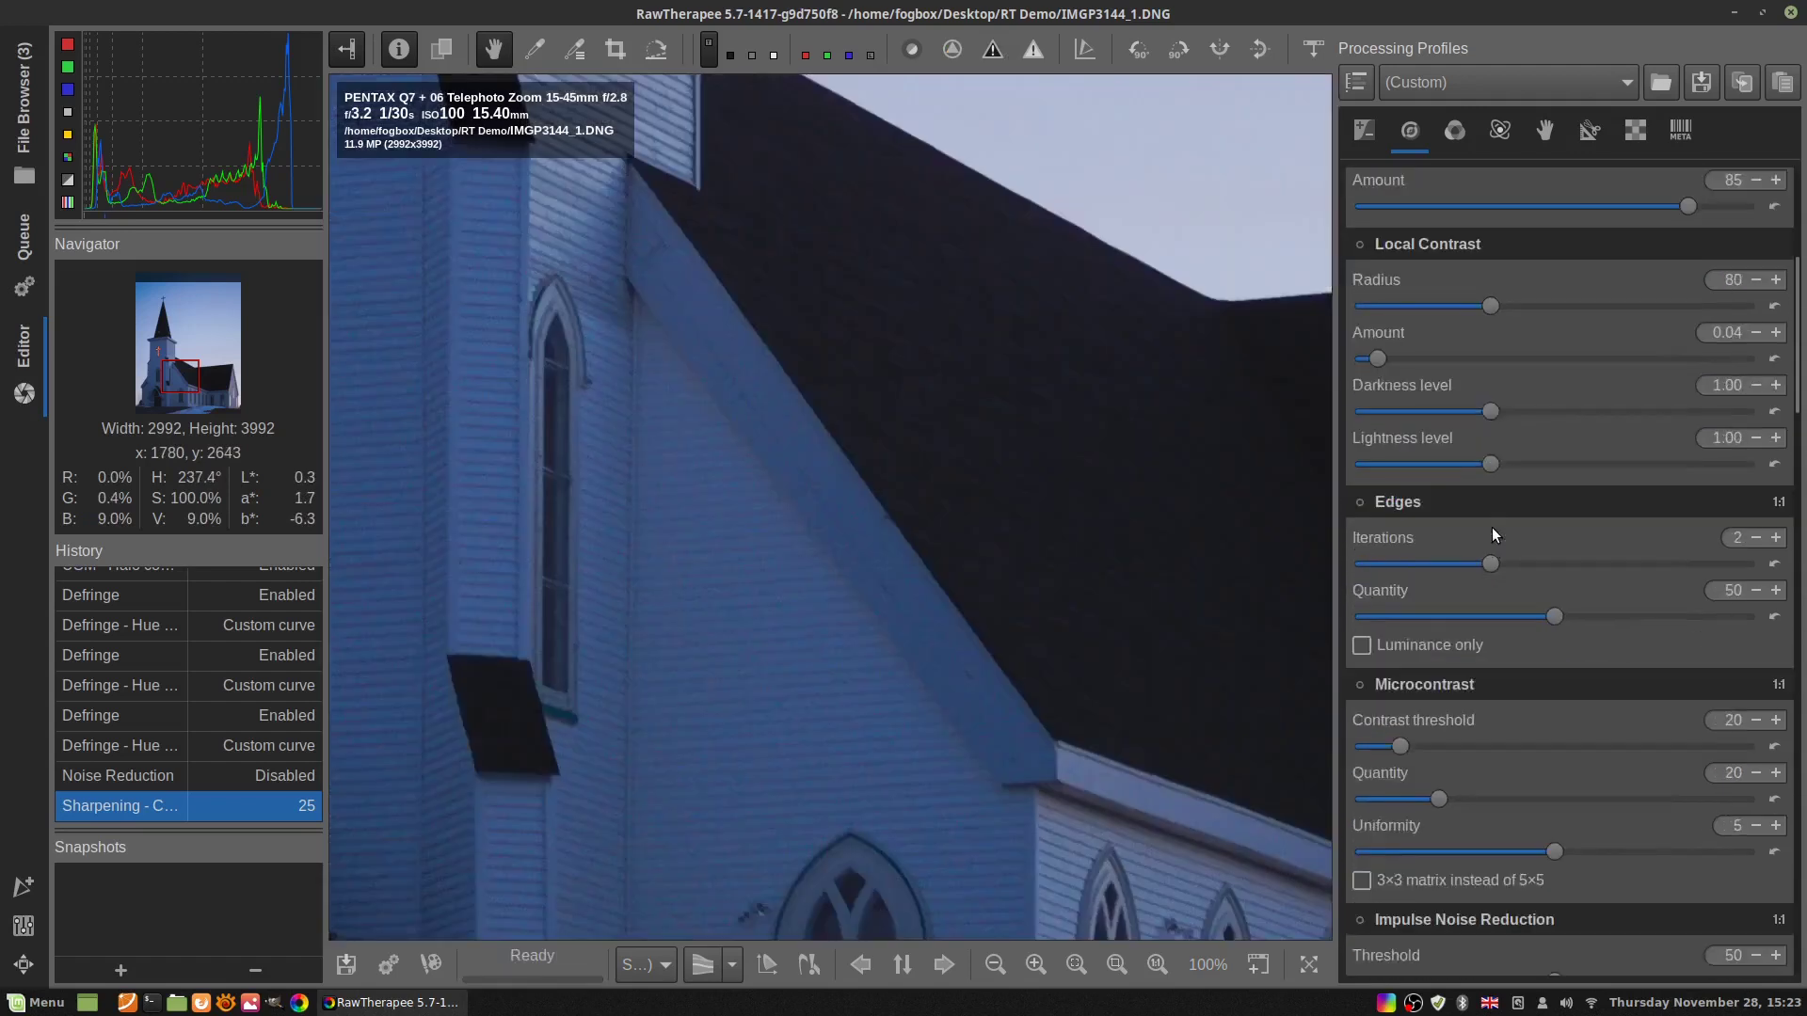
{"action": "scroll", "coordinate": [1493, 530], "scroll_direction": "down", "scroll_amount": 10}
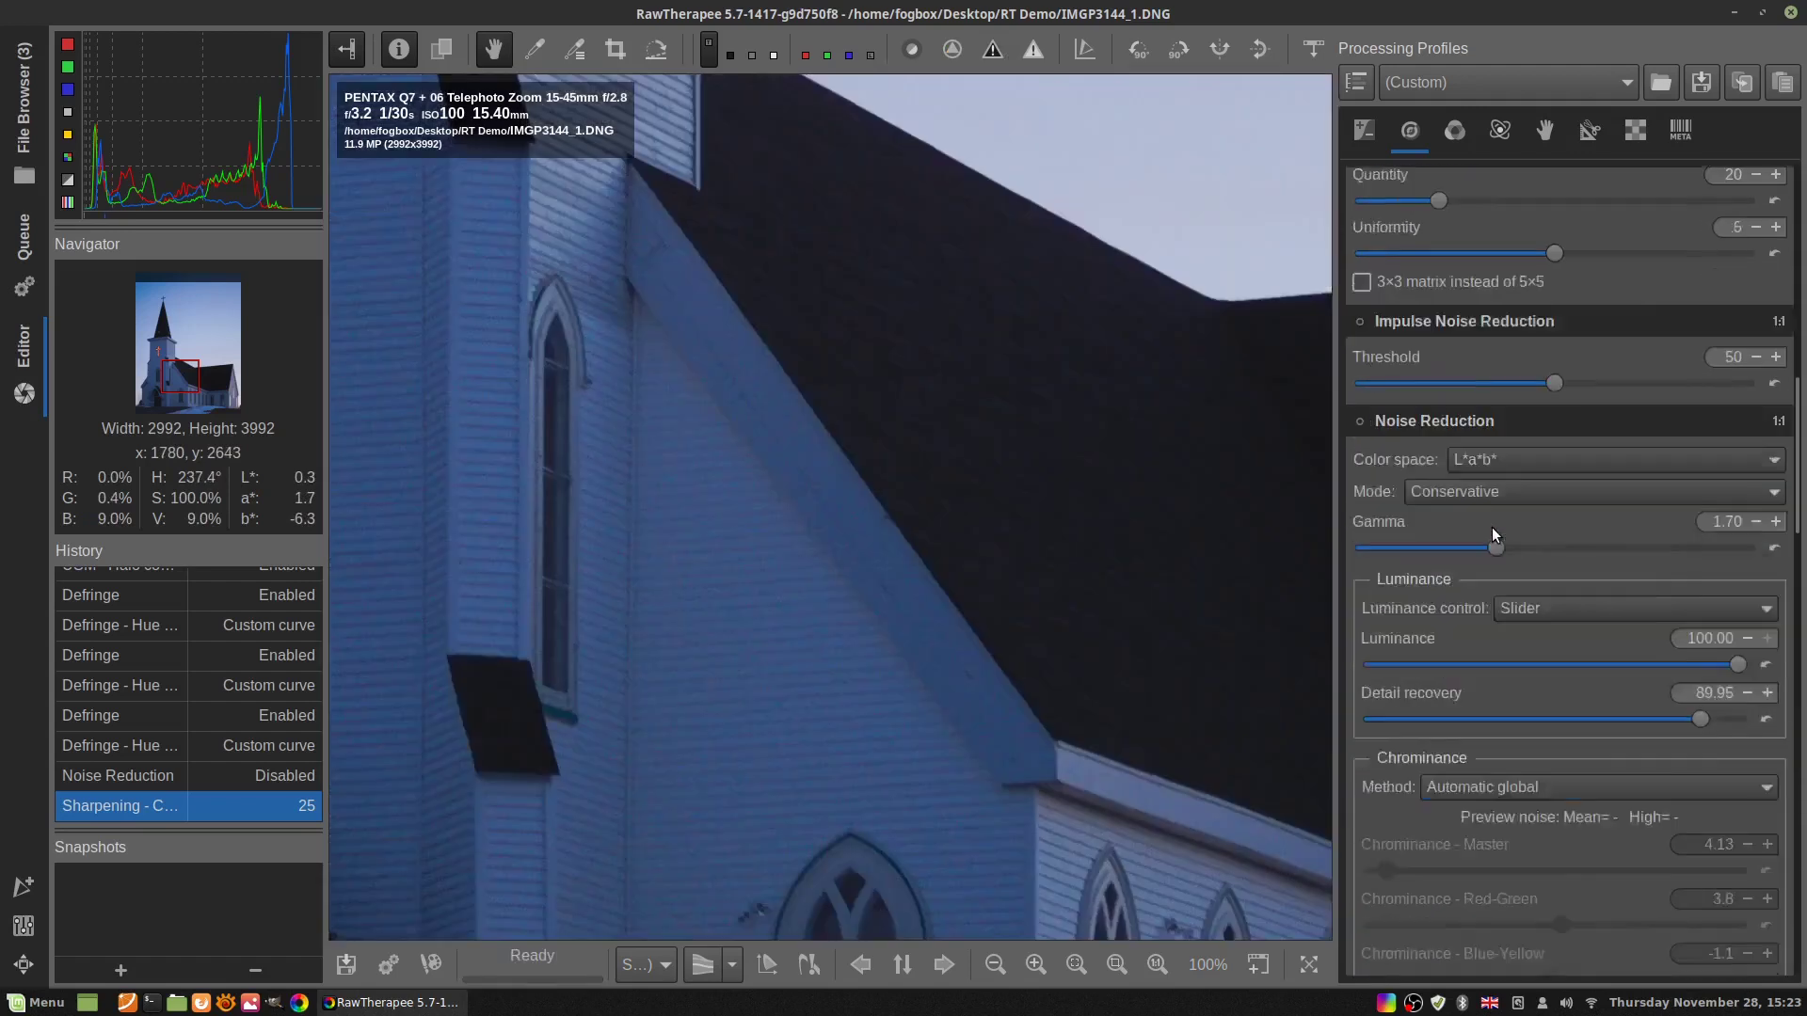
{"action": "scroll", "coordinate": [1493, 527], "scroll_direction": "up", "scroll_amount": 1}
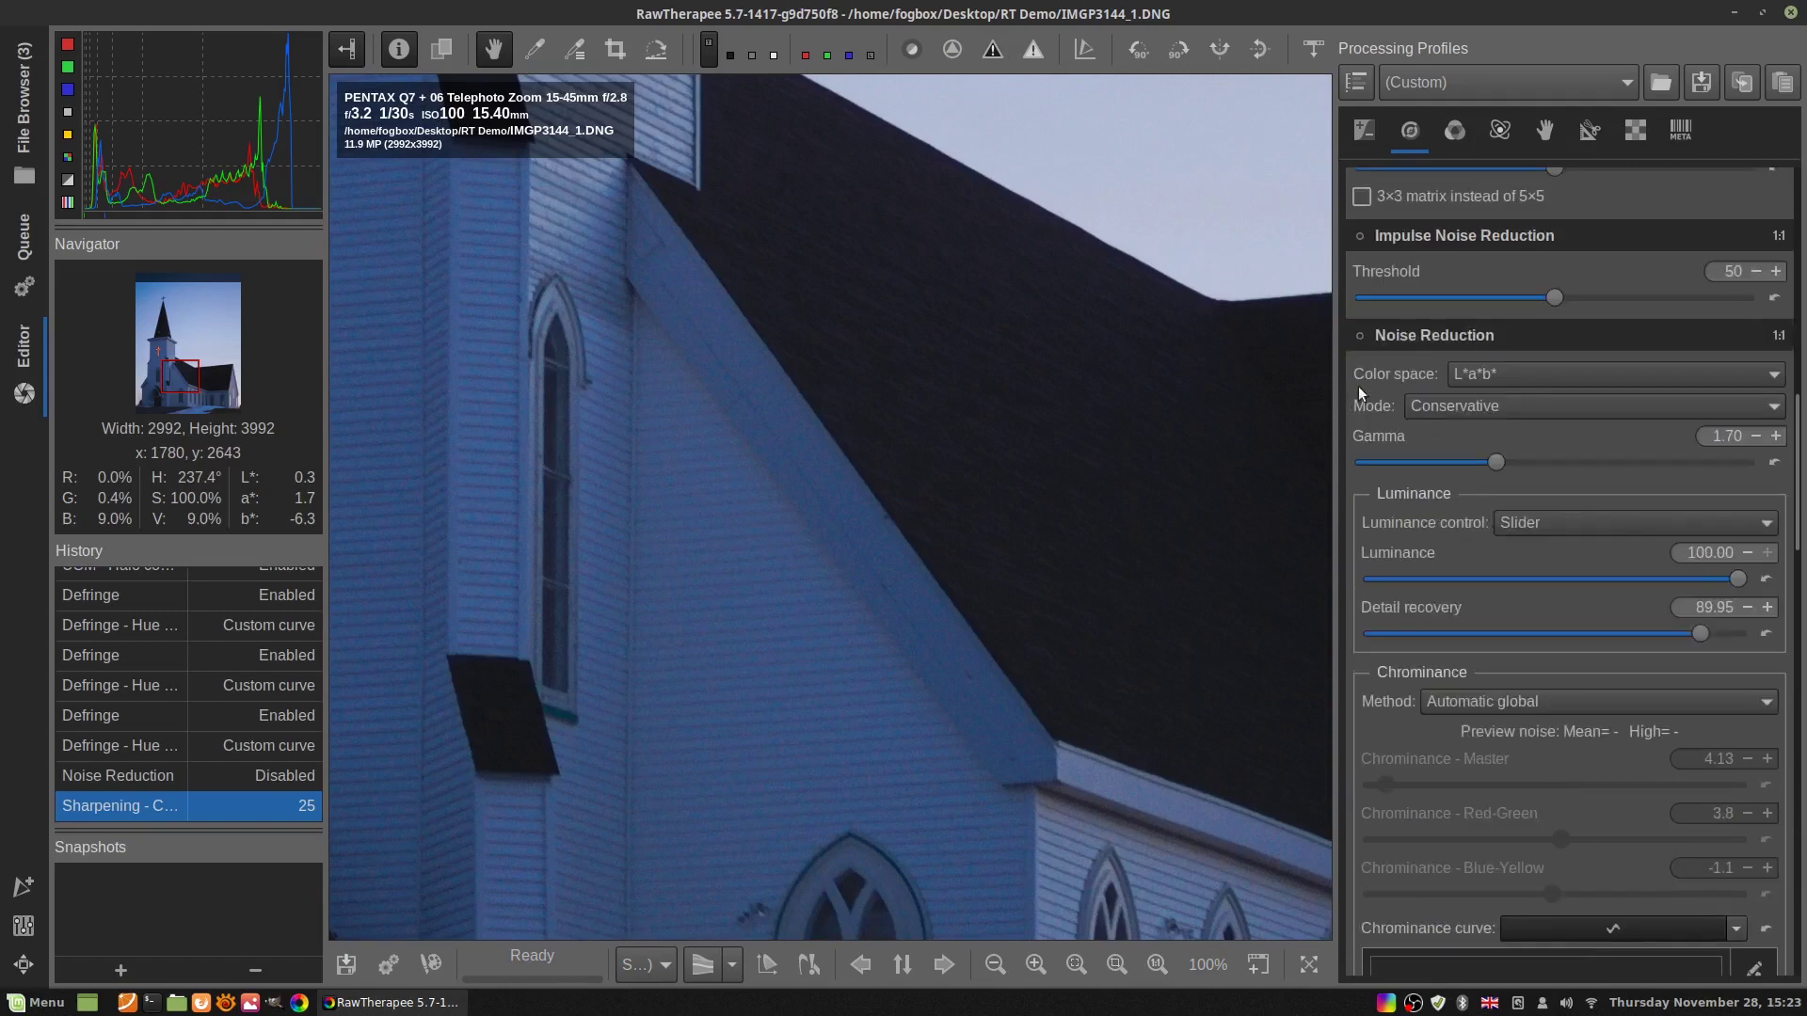
{"action": "left_click", "coordinate": [1361, 336]}
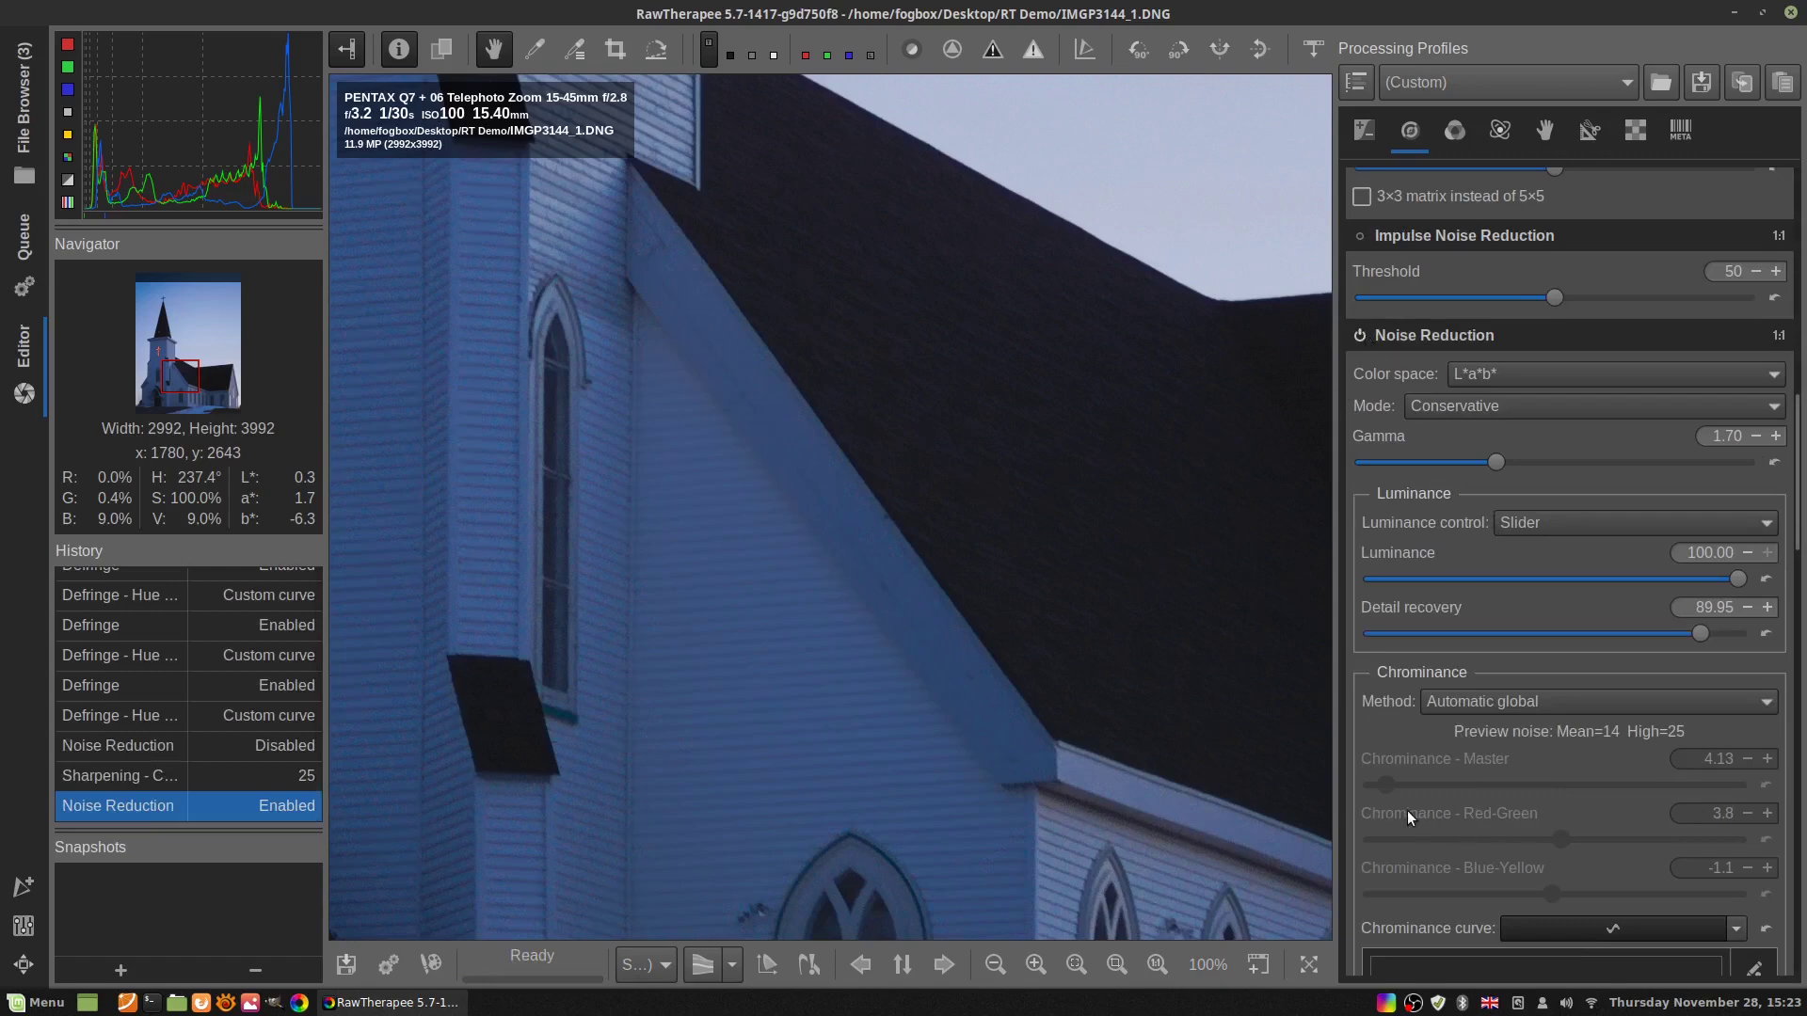
Reset the Noise Reduction luminance and detail recovery to their defaults and compare the gable with Noise Reduction off and on
{"action": "scroll", "coordinate": [1532, 759], "scroll_direction": "down", "scroll_amount": 10}
{"action": "scroll", "coordinate": [1532, 759], "scroll_direction": "up", "scroll_amount": 7}
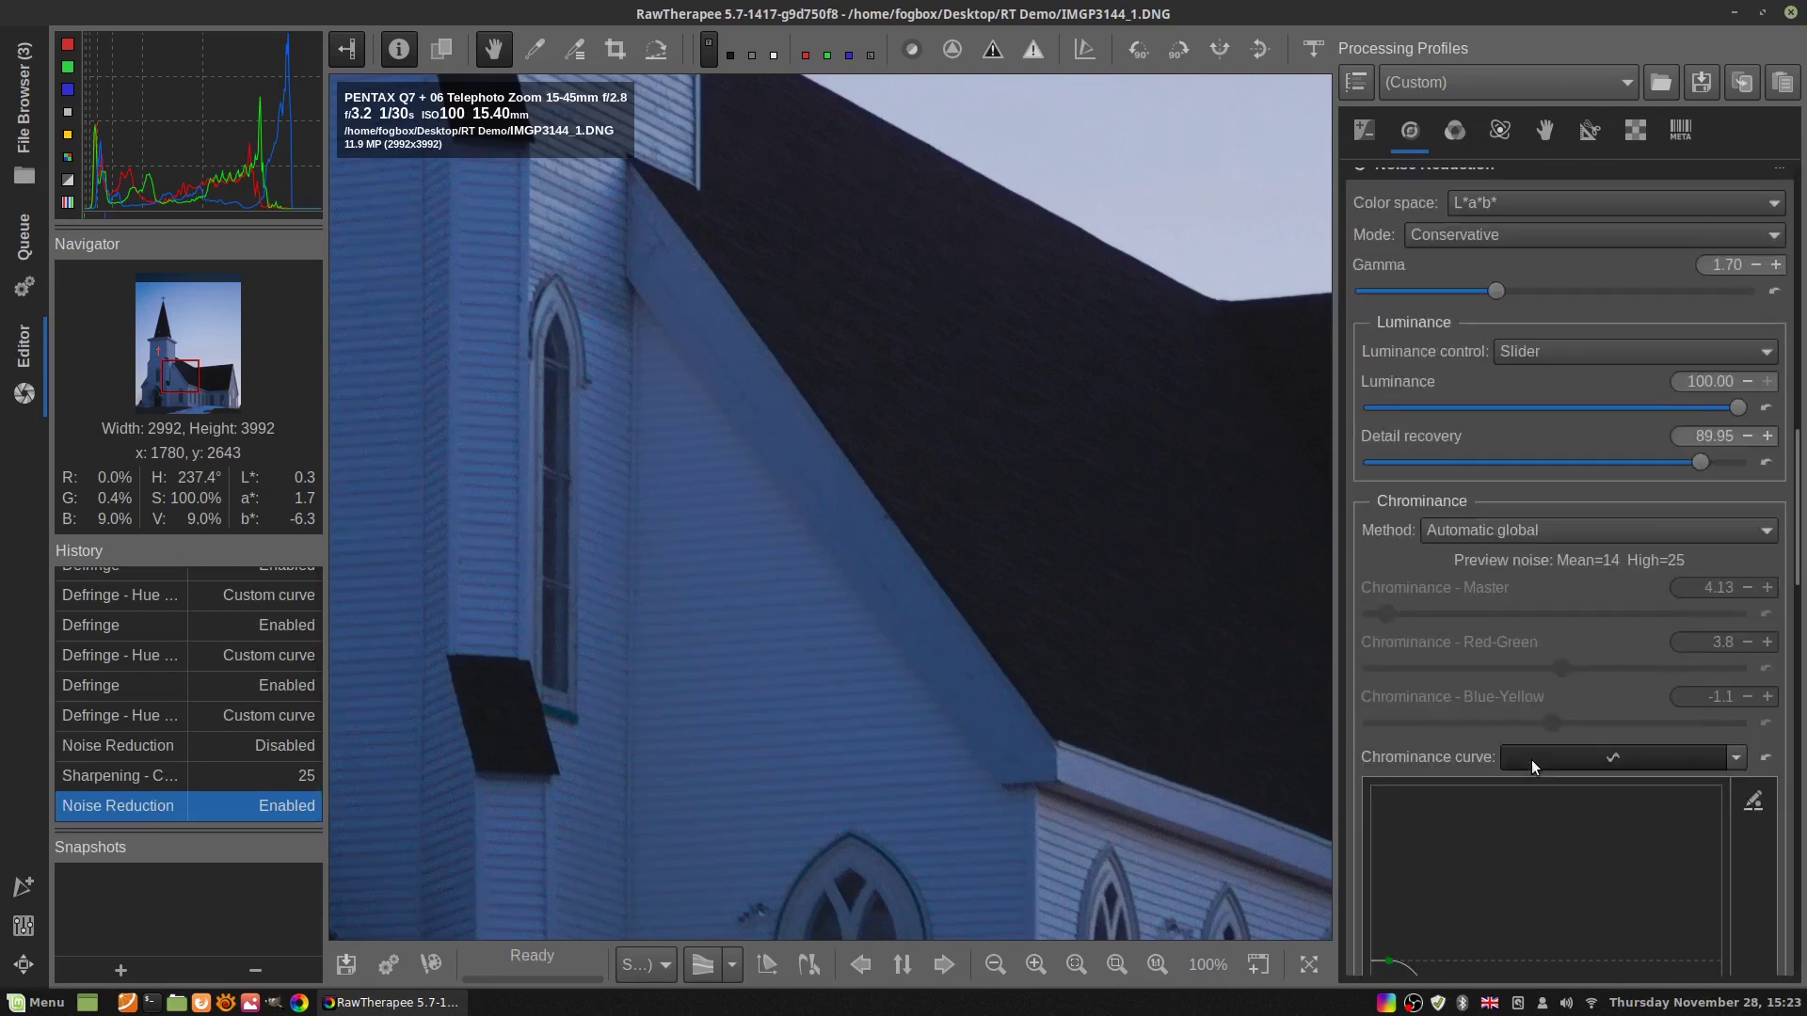
{"action": "scroll", "coordinate": [1532, 759], "scroll_direction": "up", "scroll_amount": 2}
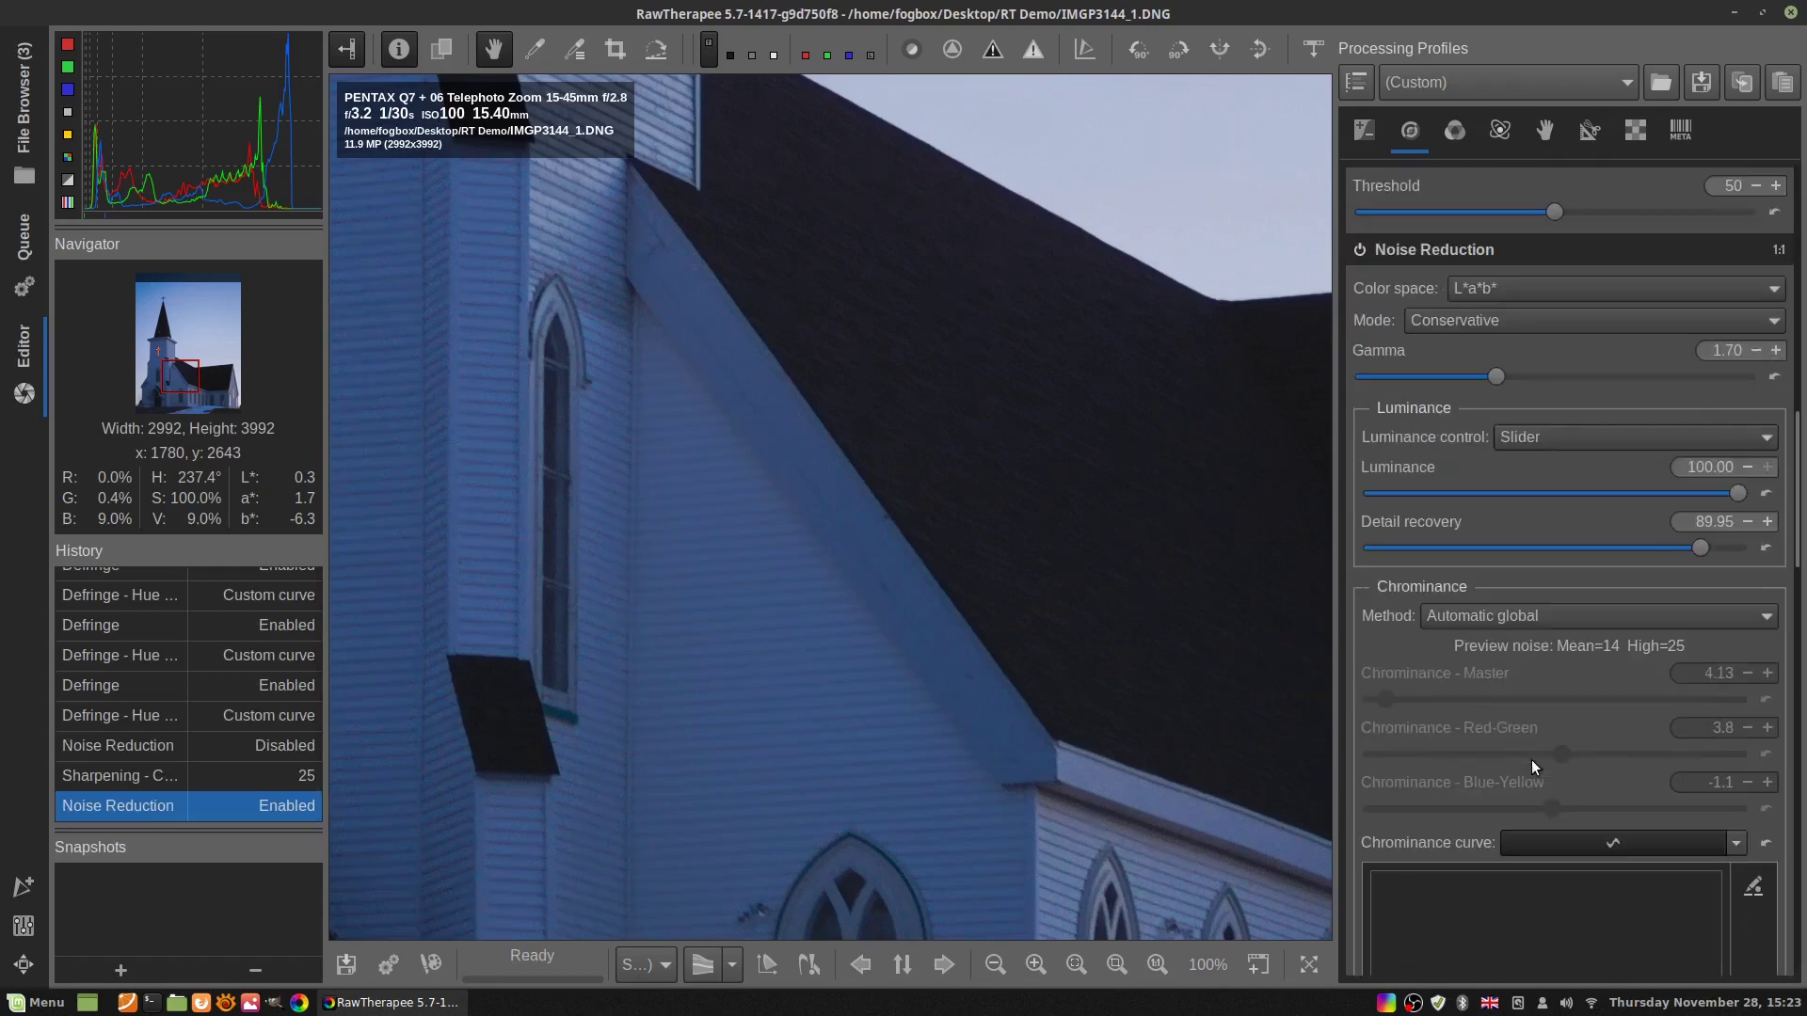
{"action": "left_click", "coordinate": [1766, 493]}
{"action": "left_click", "coordinate": [1764, 546]}
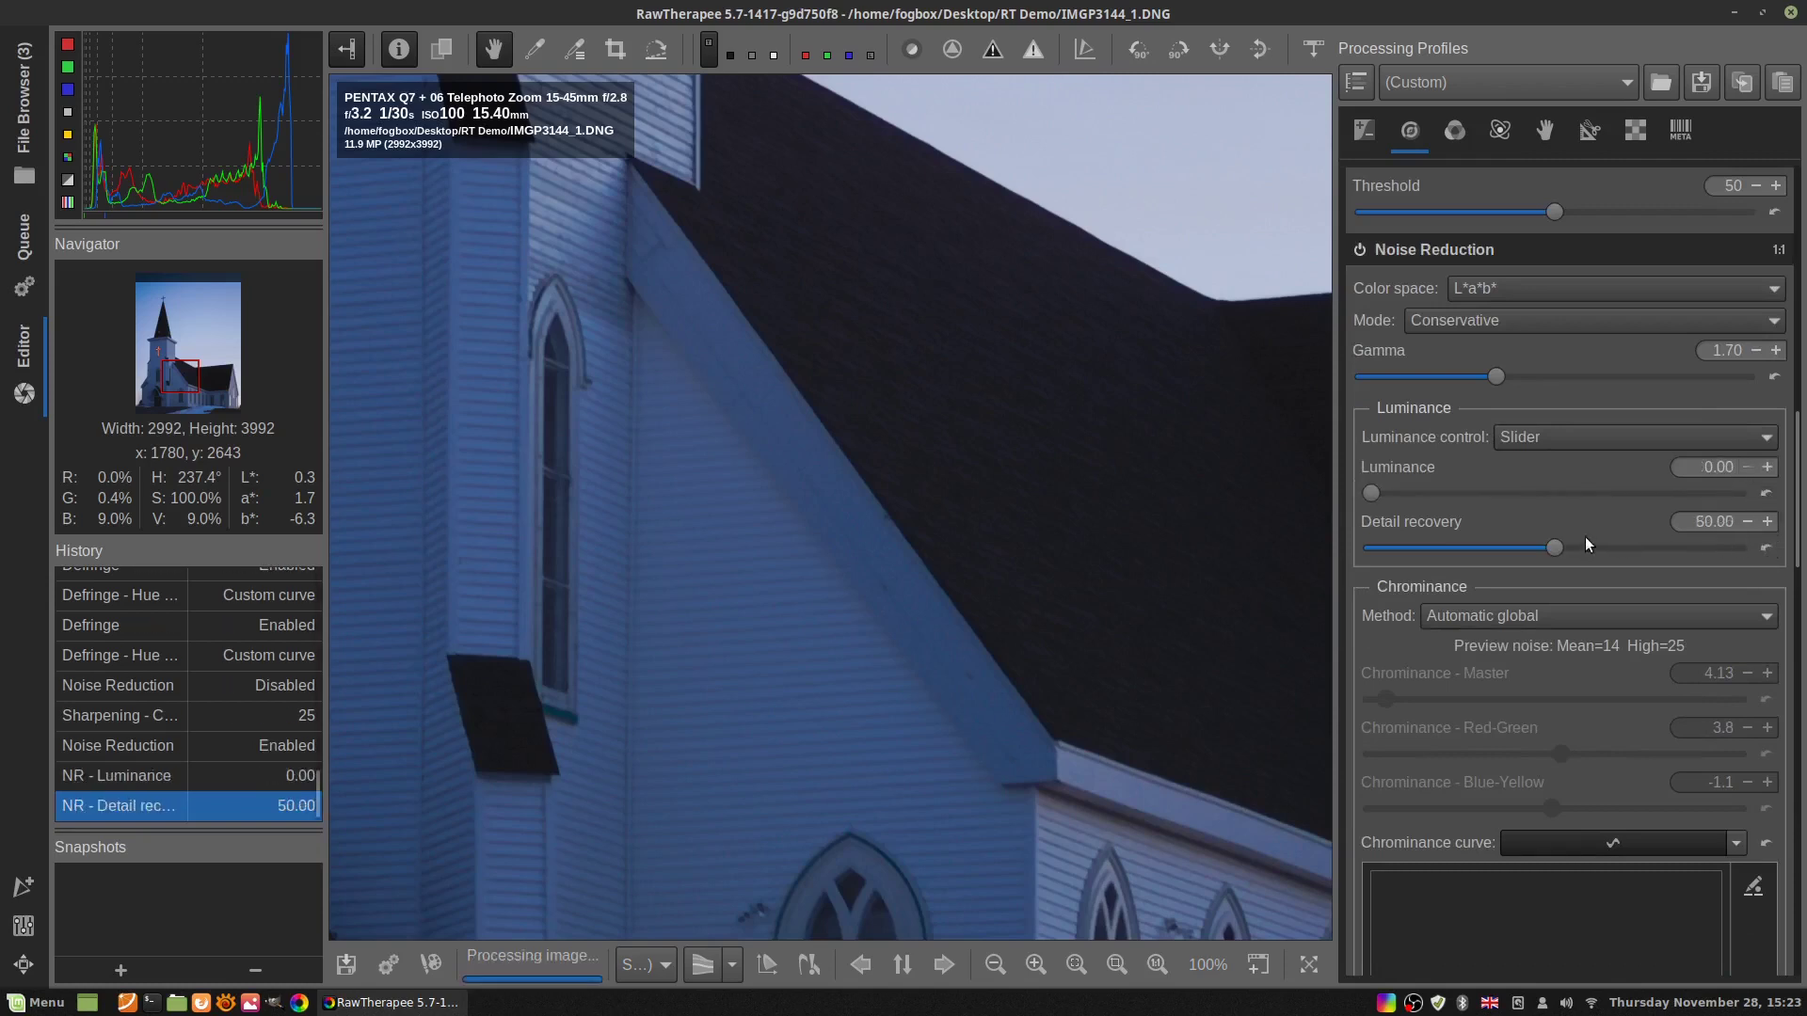
{"action": "left_click", "coordinate": [1359, 250]}
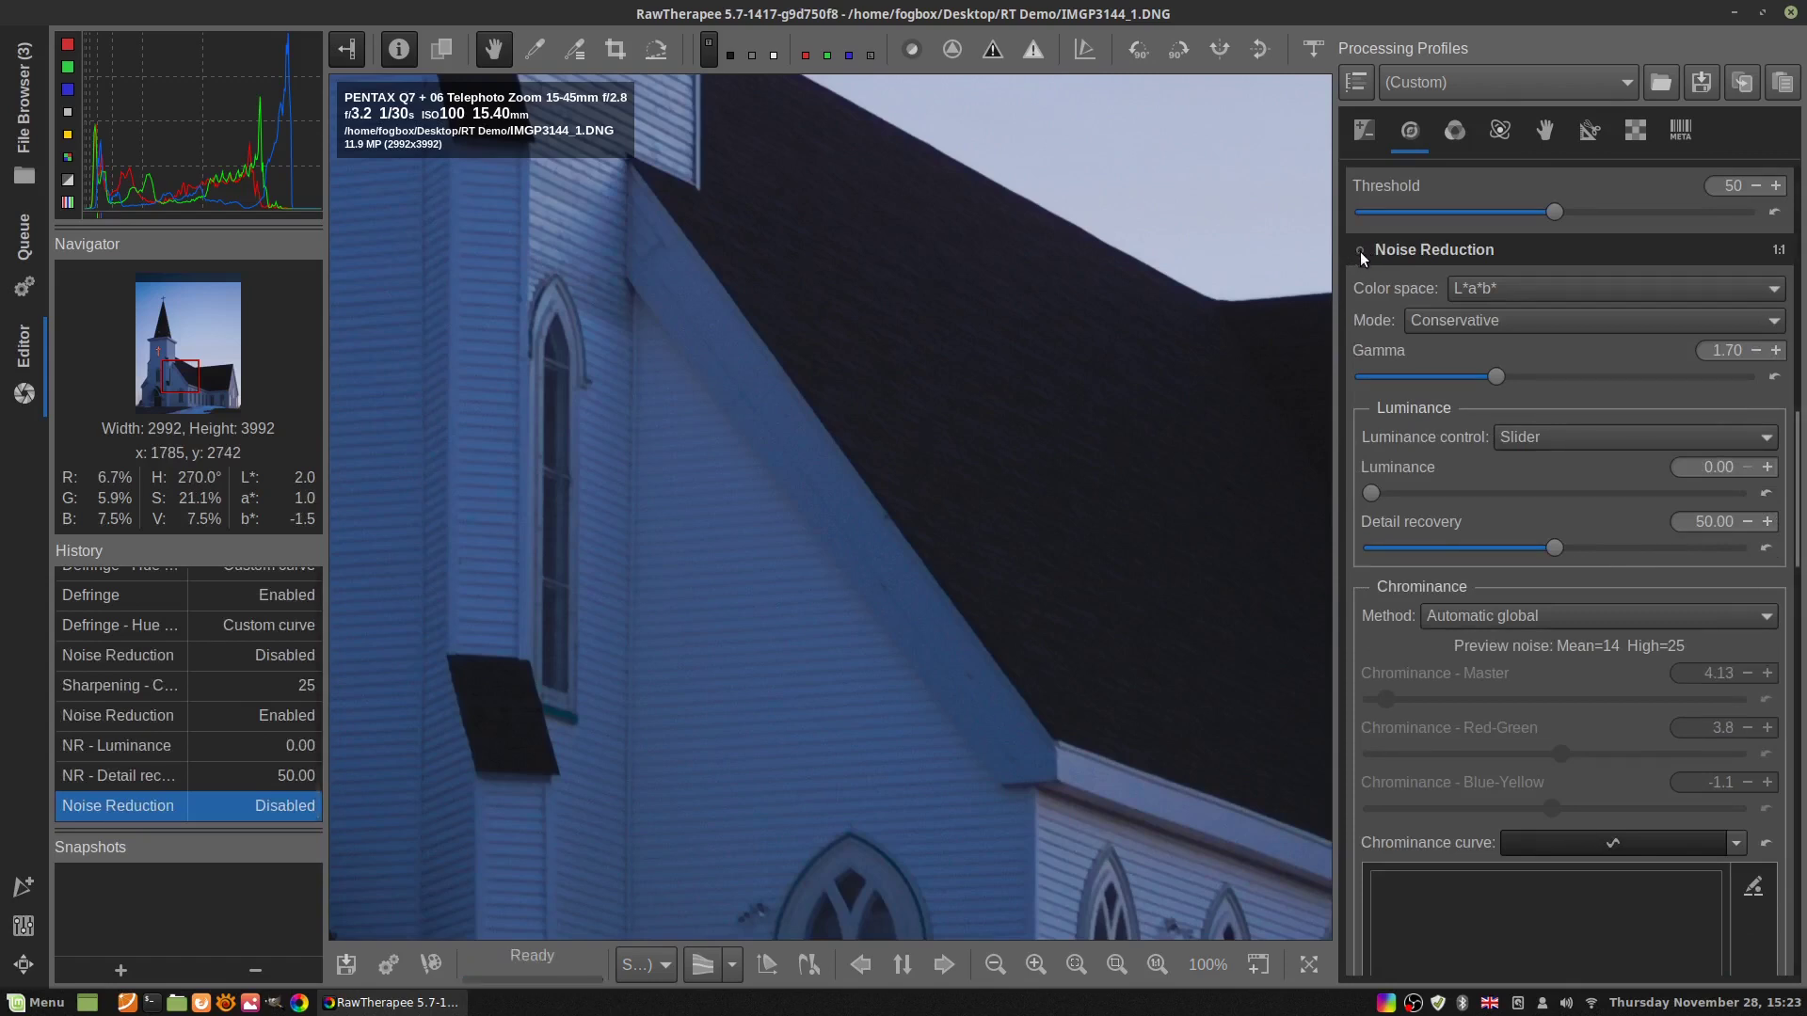
{"action": "left_click", "coordinate": [1360, 250]}
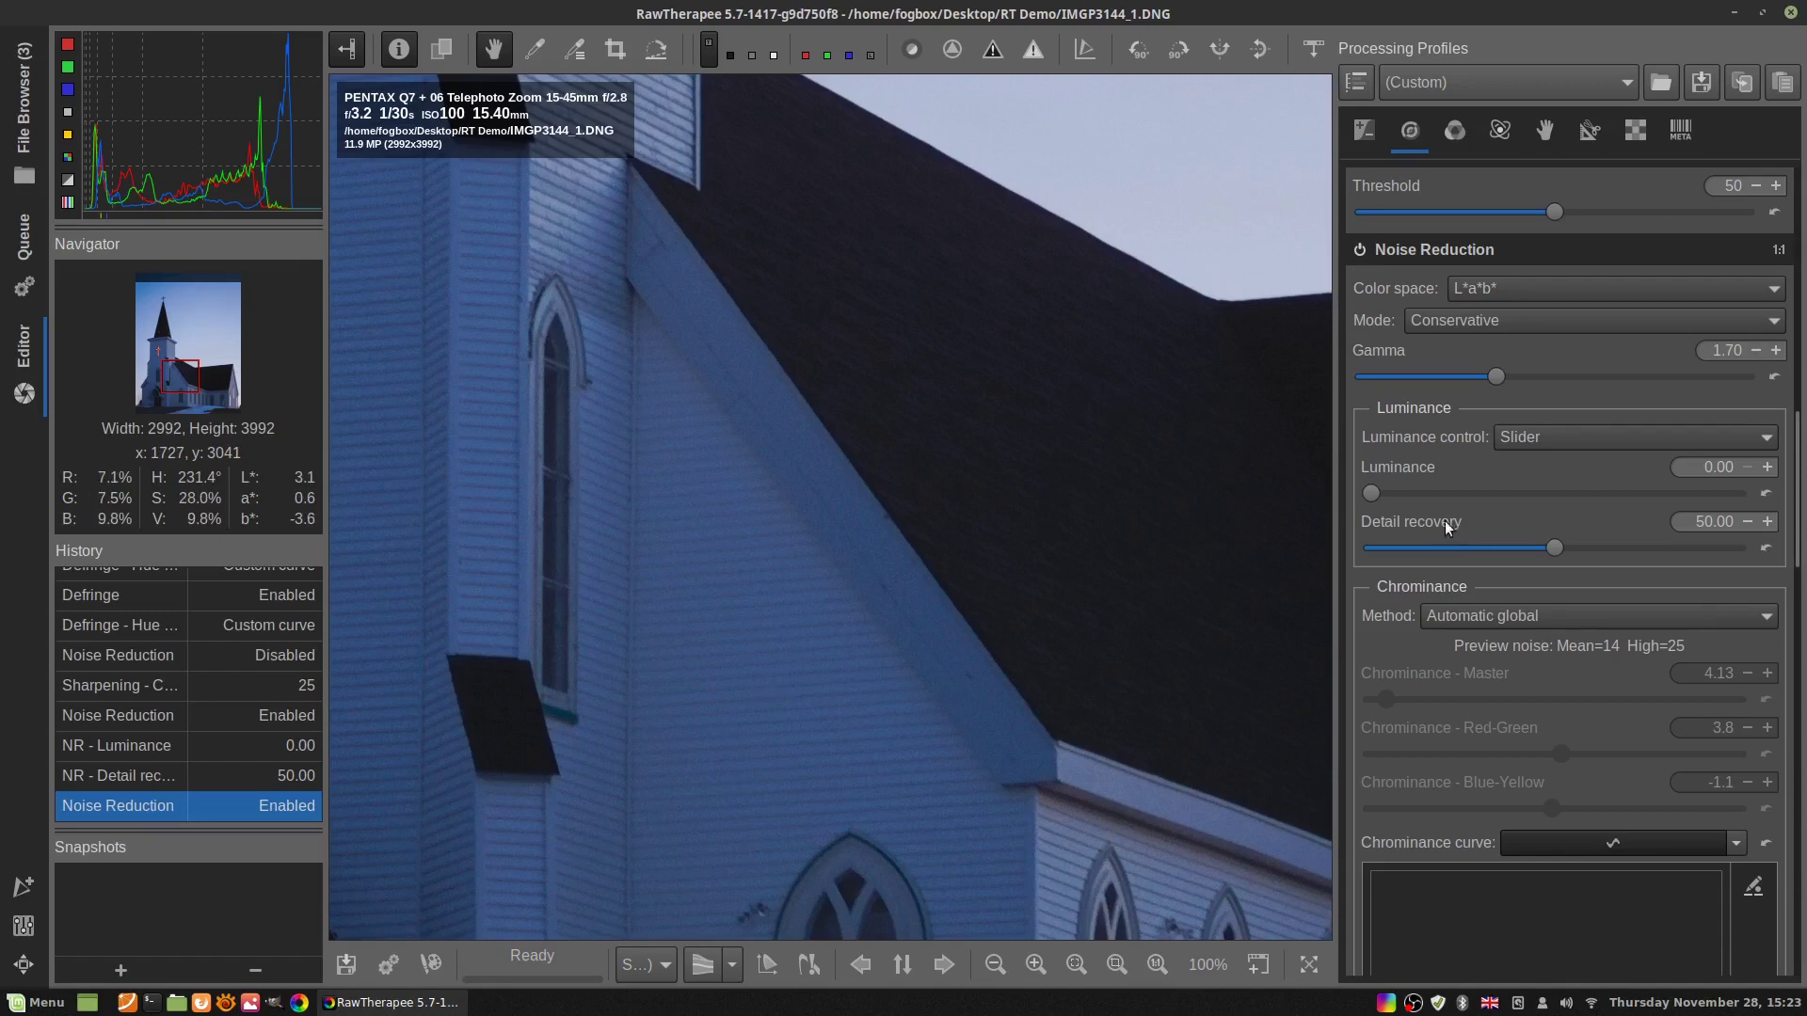
Set the Noise Reduction luminance to 100 and raise detail recovery from zero to 89.95, checking the siding and roof texture
{"action": "left_click_drag", "start_coordinate": [1555, 547], "coordinate": [1756, 509]}
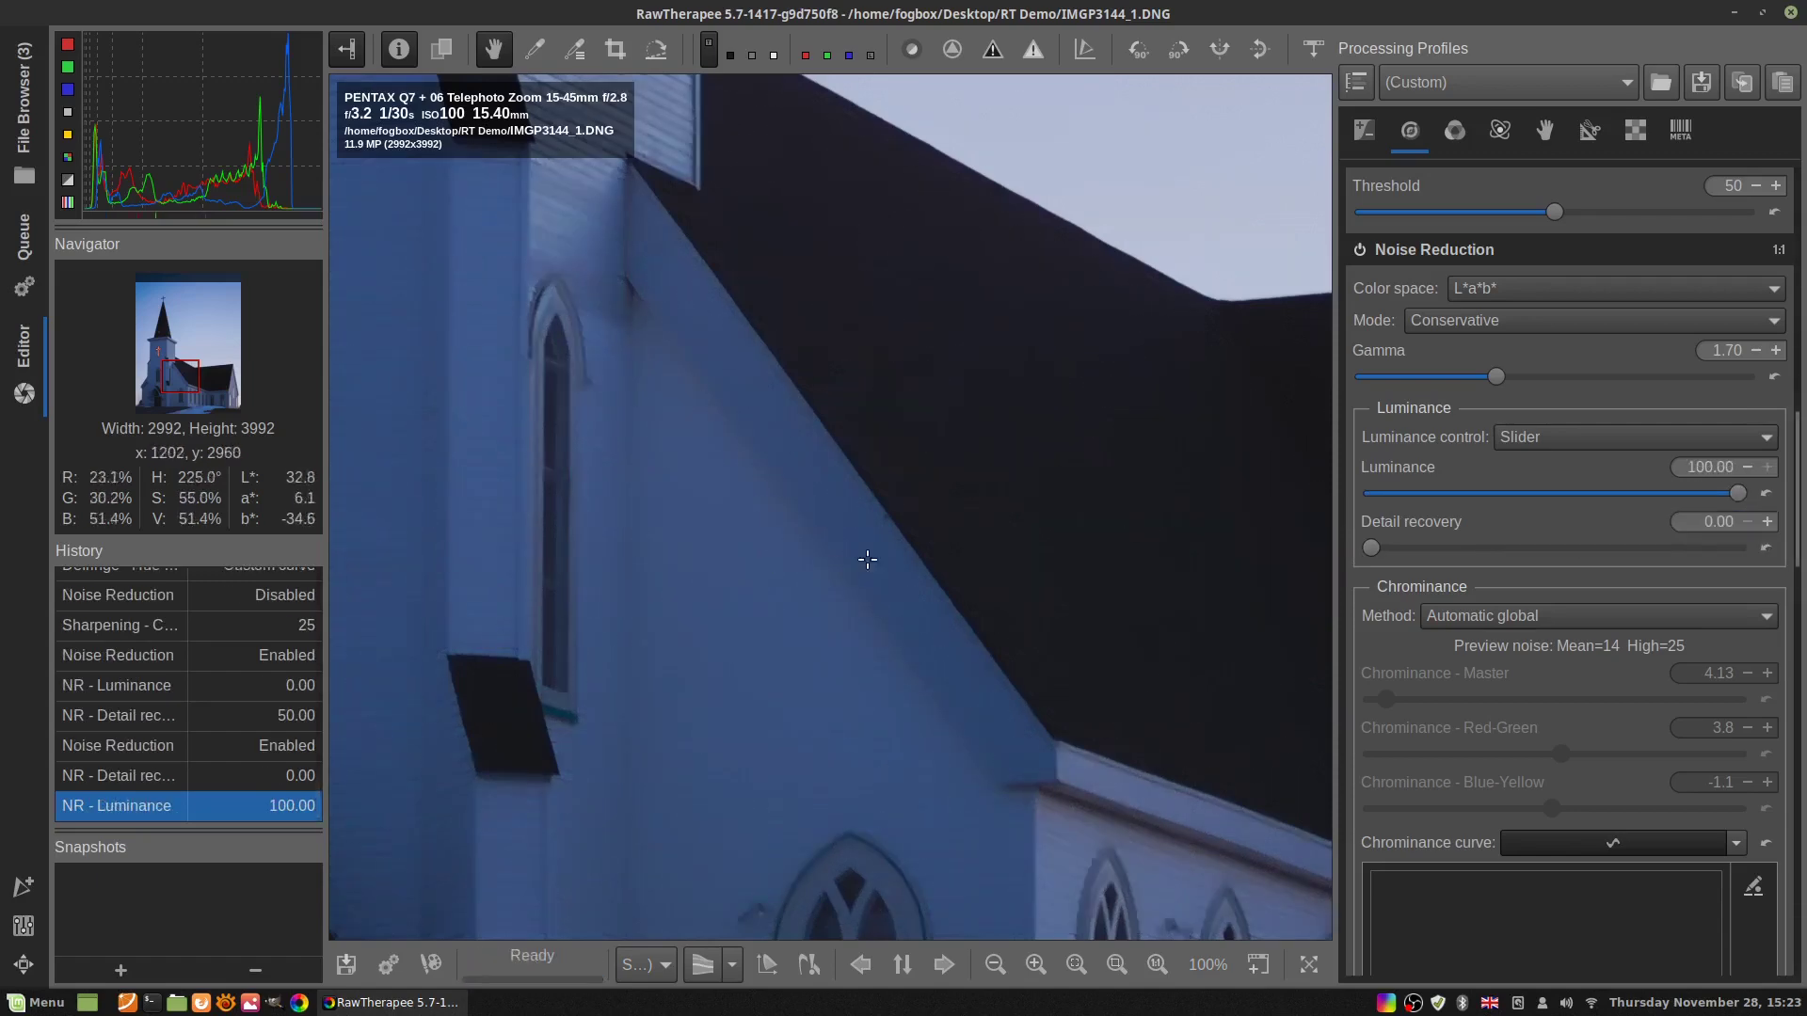
{"action": "left_click_drag", "start_coordinate": [1369, 548], "coordinate": [1662, 558]}
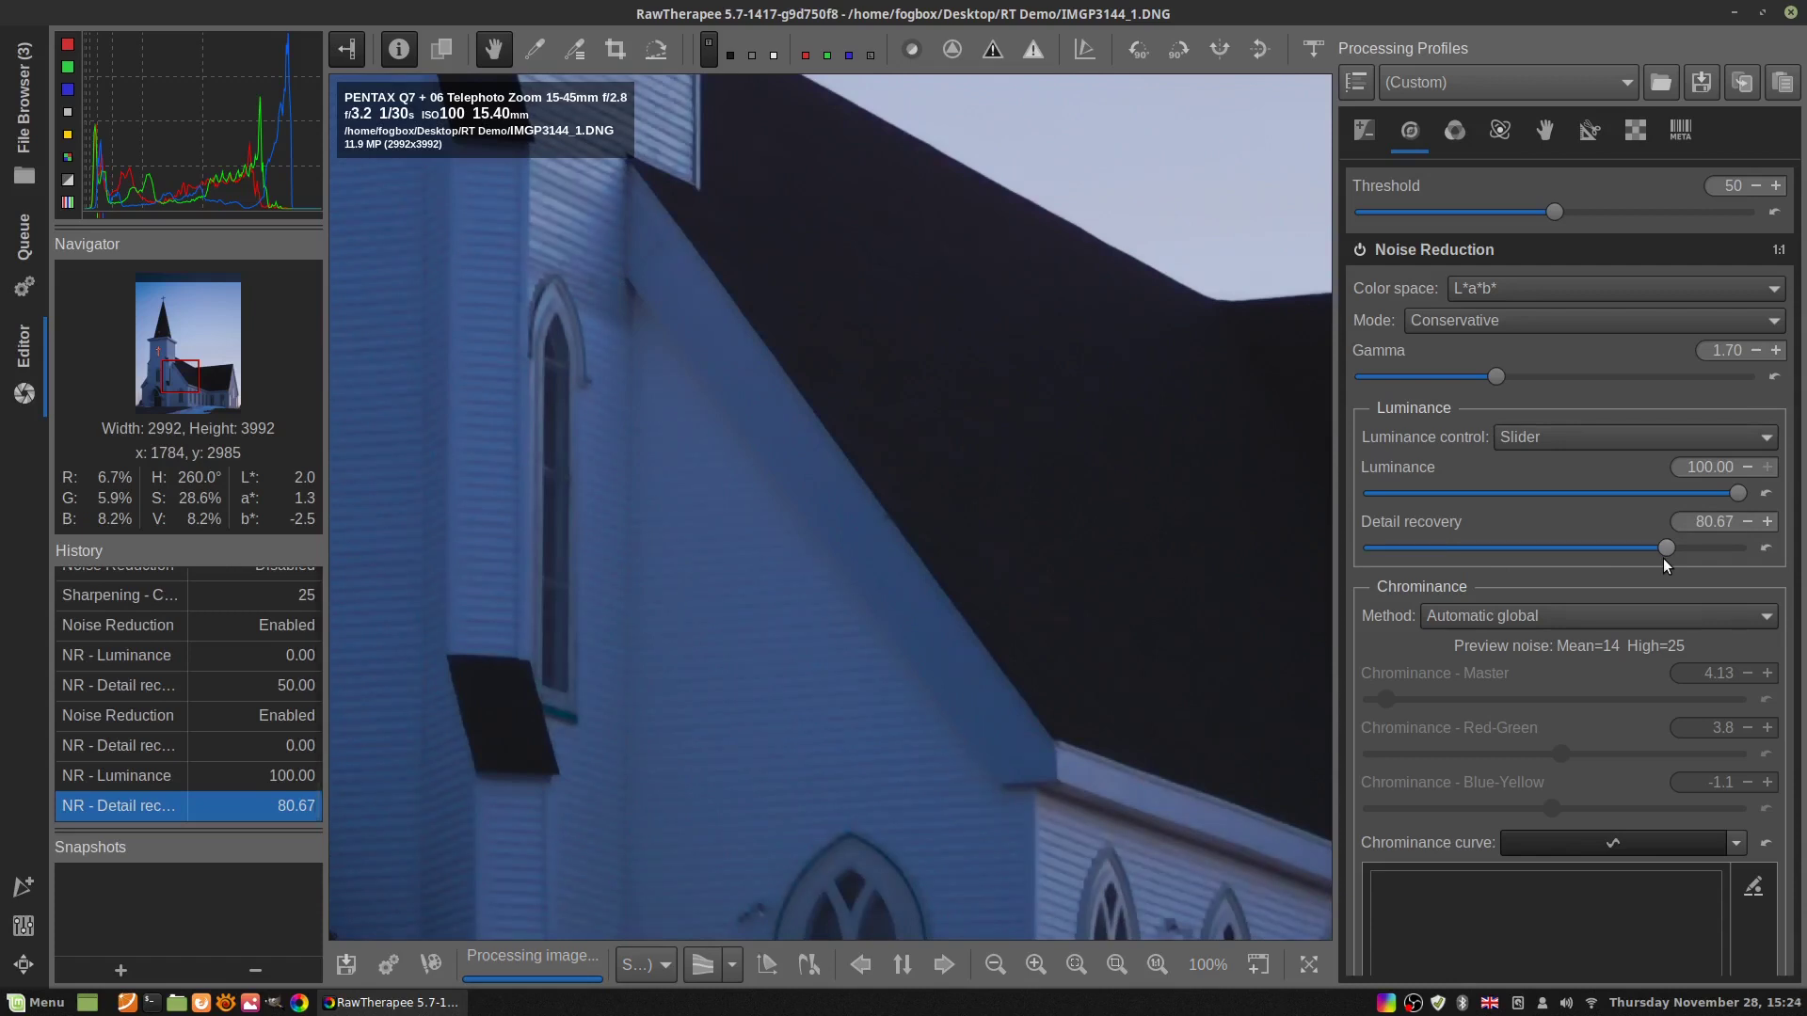
{"action": "left_click_drag", "start_coordinate": [1687, 562], "coordinate": [1687, 562]}
{"action": "left_click_drag", "start_coordinate": [1711, 556], "coordinate": [1698, 555]}
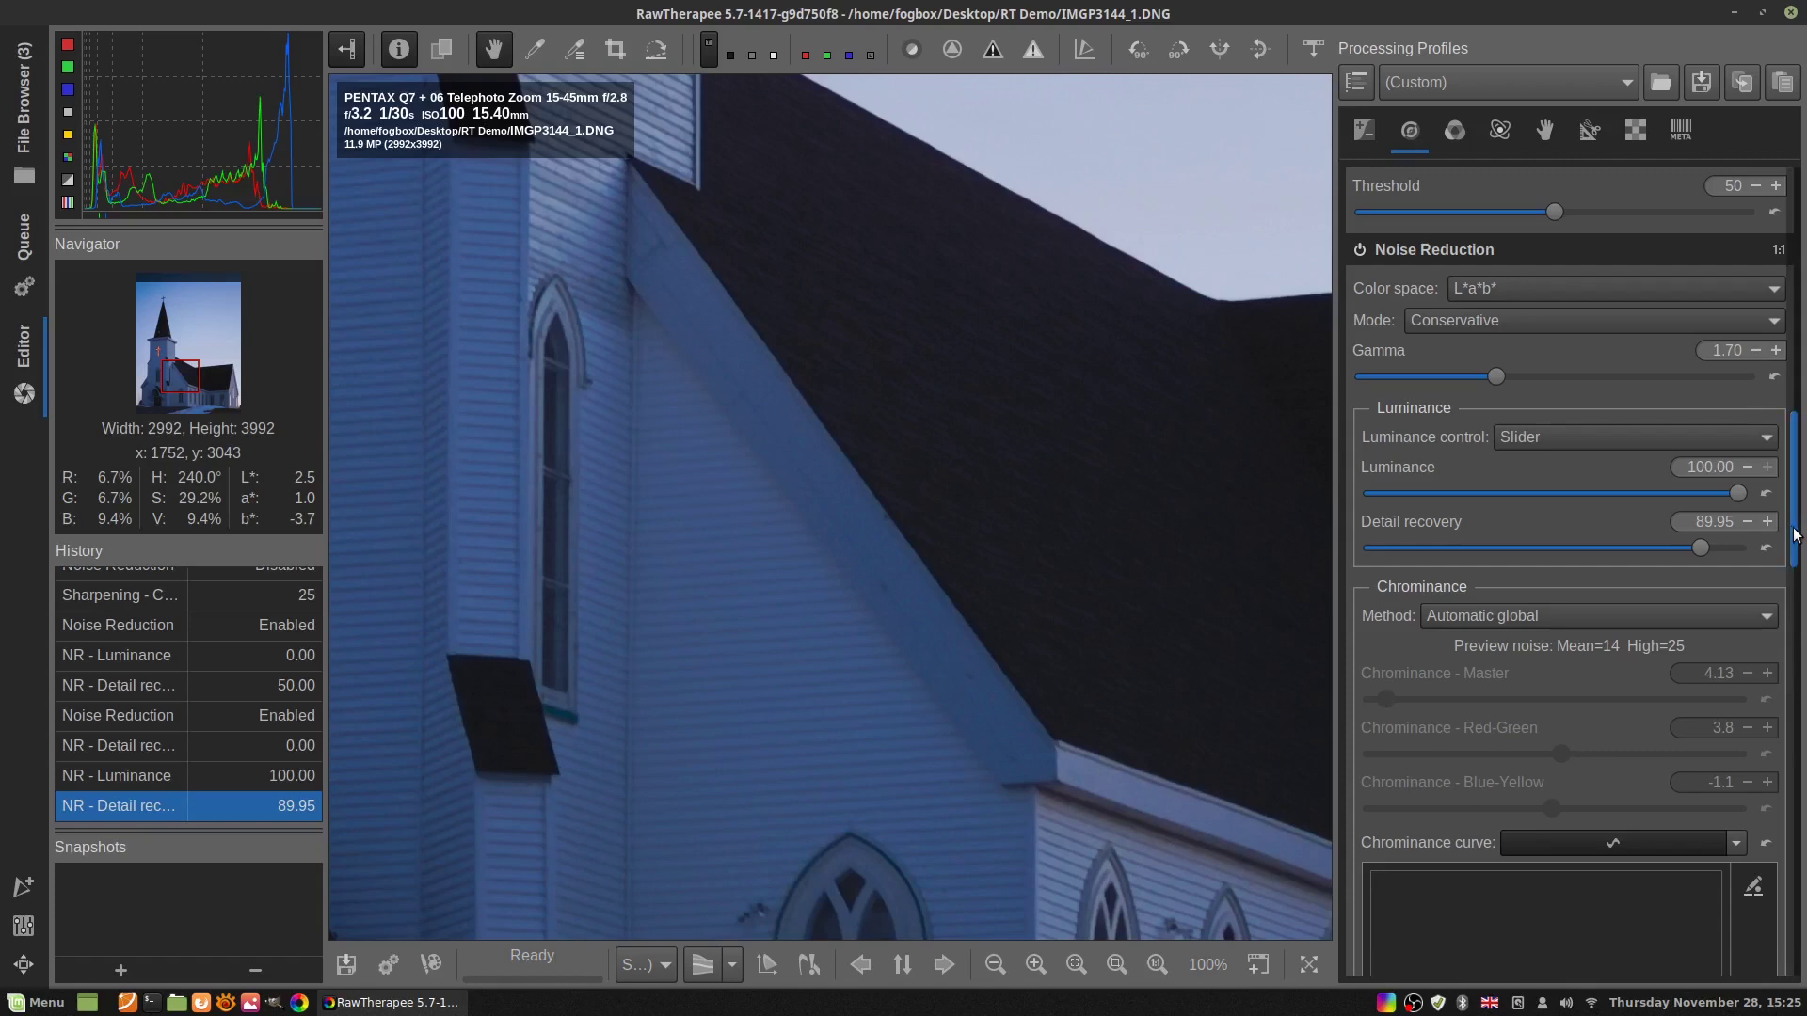
Move the chrominance curve's lower point slightly toward the start, try lowering its first point, and return that point to the midline
{"action": "left_click_drag", "start_coordinate": [1794, 535], "coordinate": [1789, 612]}
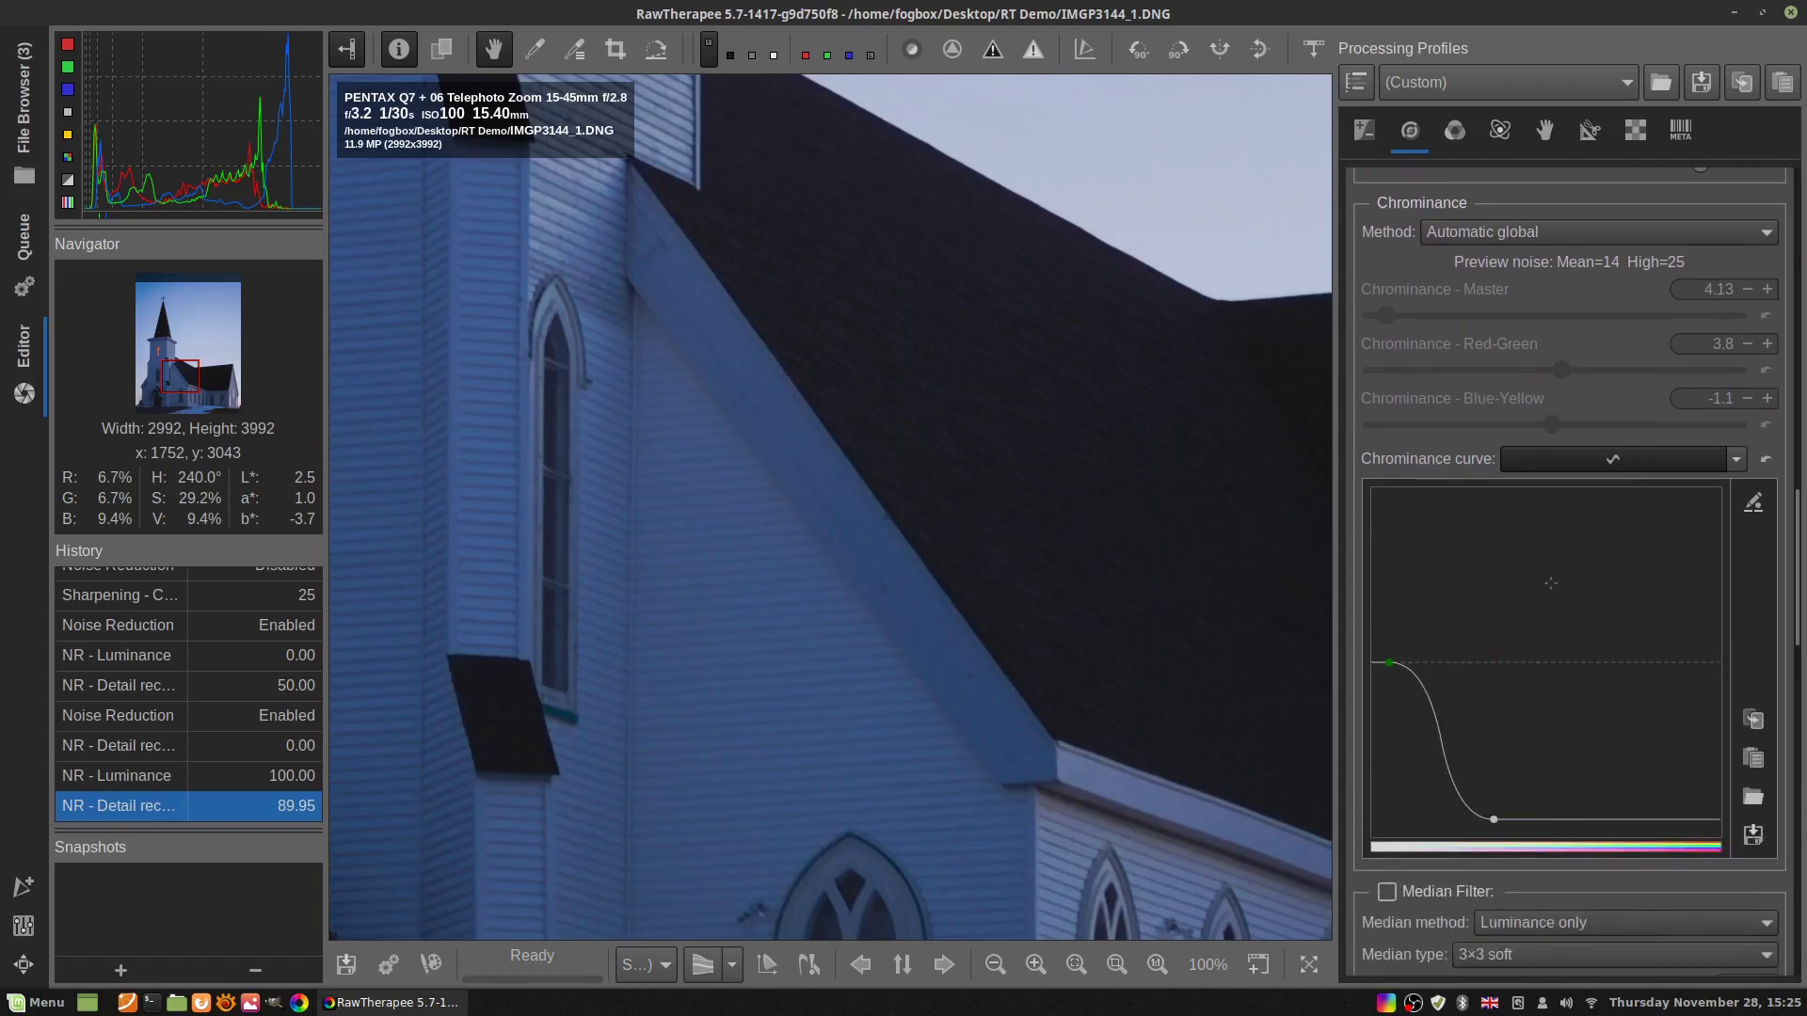
{"action": "mouse_move", "coordinate": [1493, 781]}
{"action": "left_click_drag", "start_coordinate": [1493, 819], "coordinate": [1475, 832]}
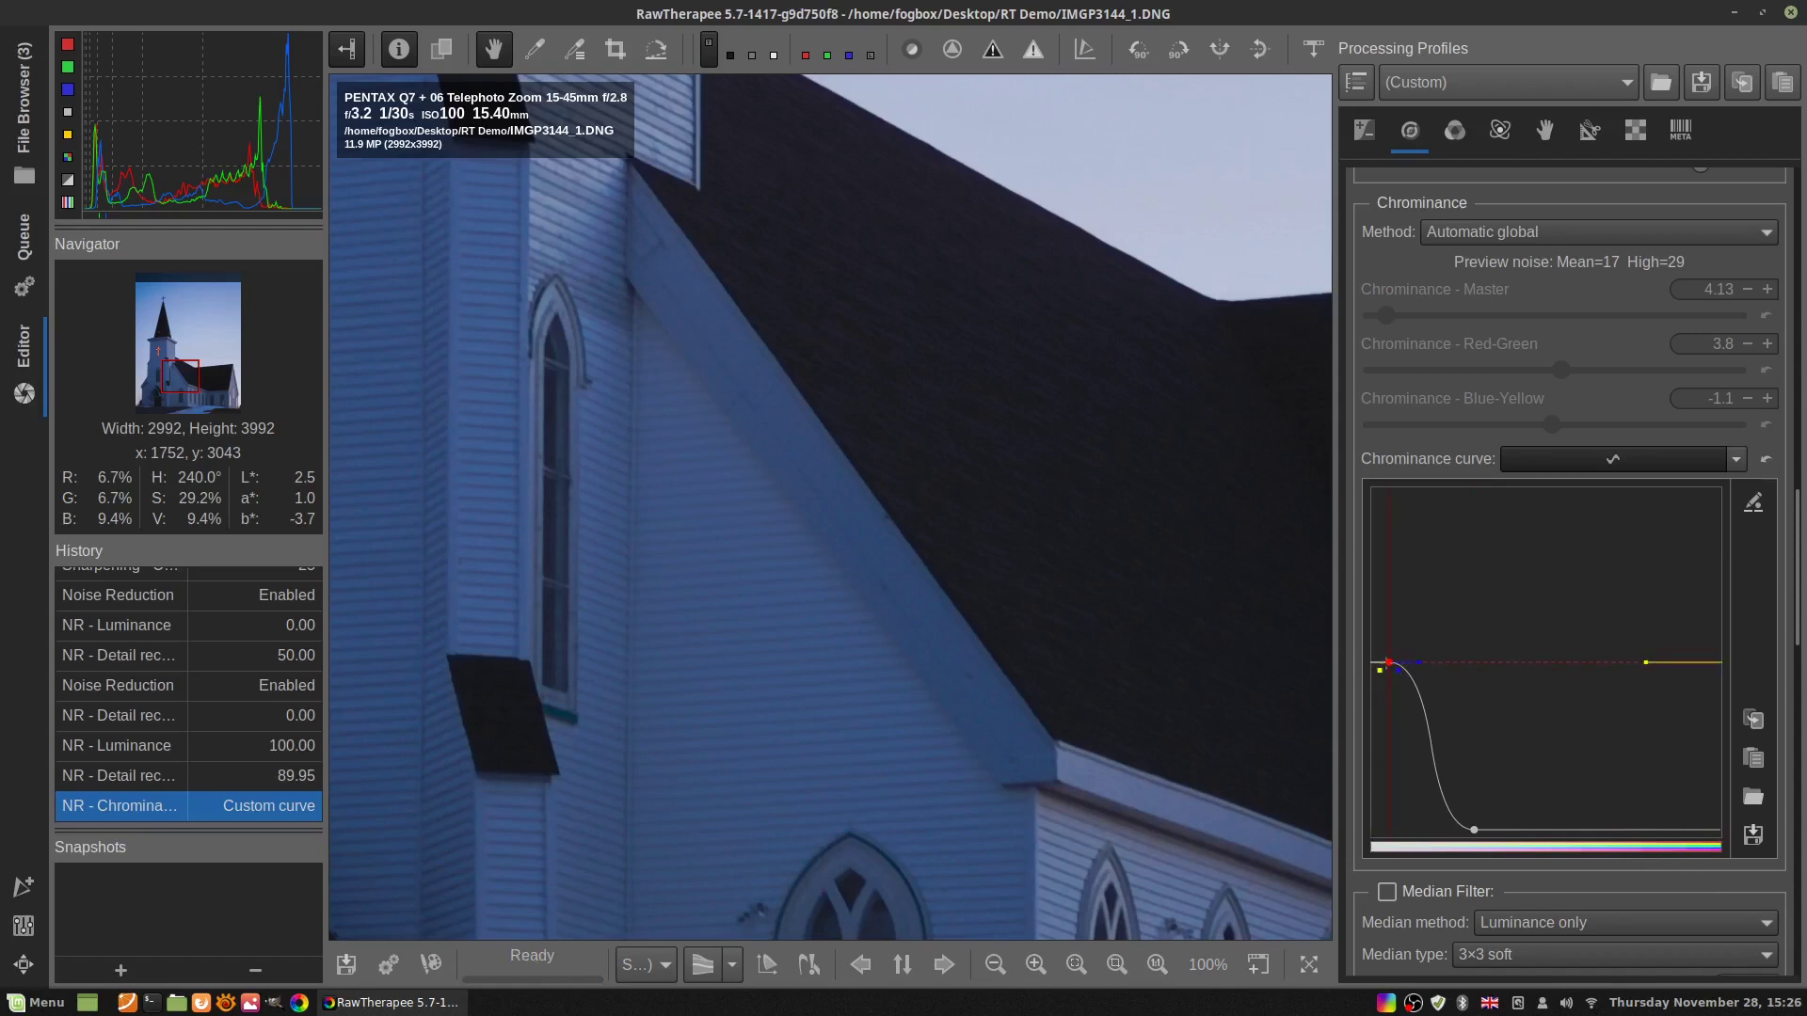
{"action": "left_click_drag", "start_coordinate": [1389, 663], "coordinate": [1384, 693]}
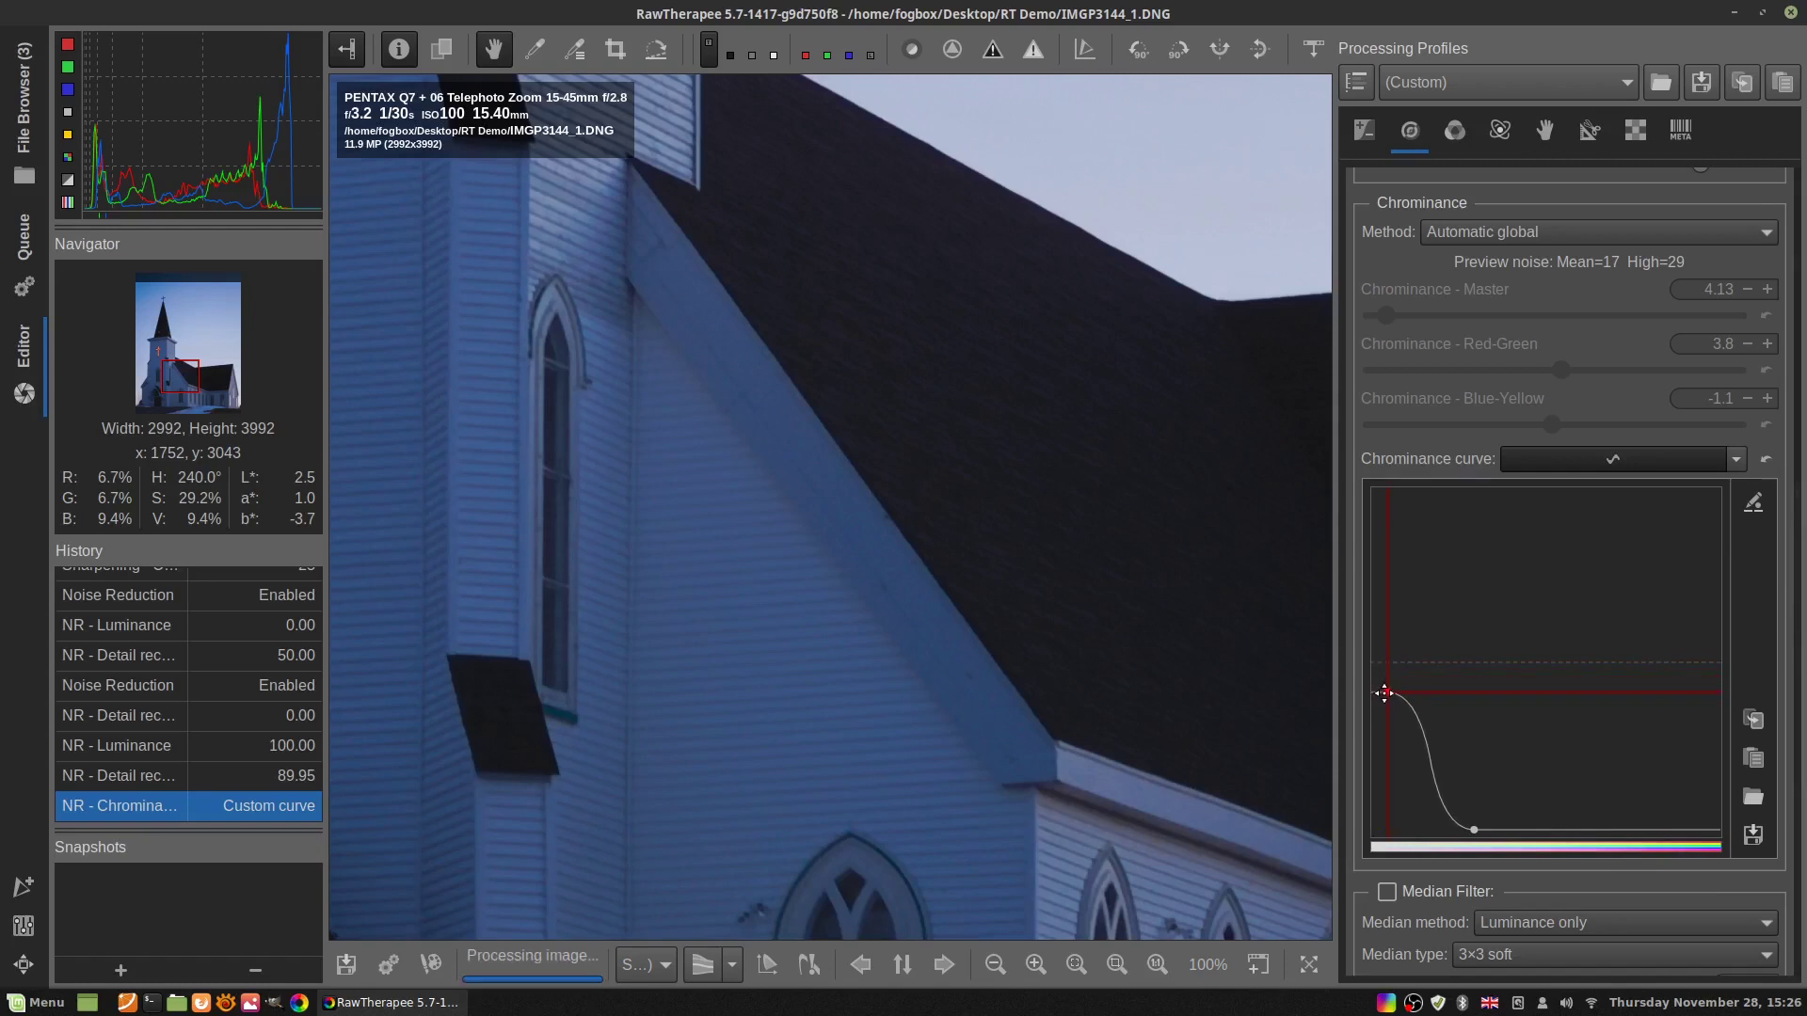
{"action": "left_click_drag", "start_coordinate": [1384, 693], "coordinate": [1385, 749]}
{"action": "mouse_move", "coordinate": [1473, 830]}
{"action": "left_mouse_down"}
{"action": "mouse_move", "coordinate": [1426, 829]}
{"action": "mouse_move", "coordinate": [1466, 825]}
{"action": "left_mouse_up"}
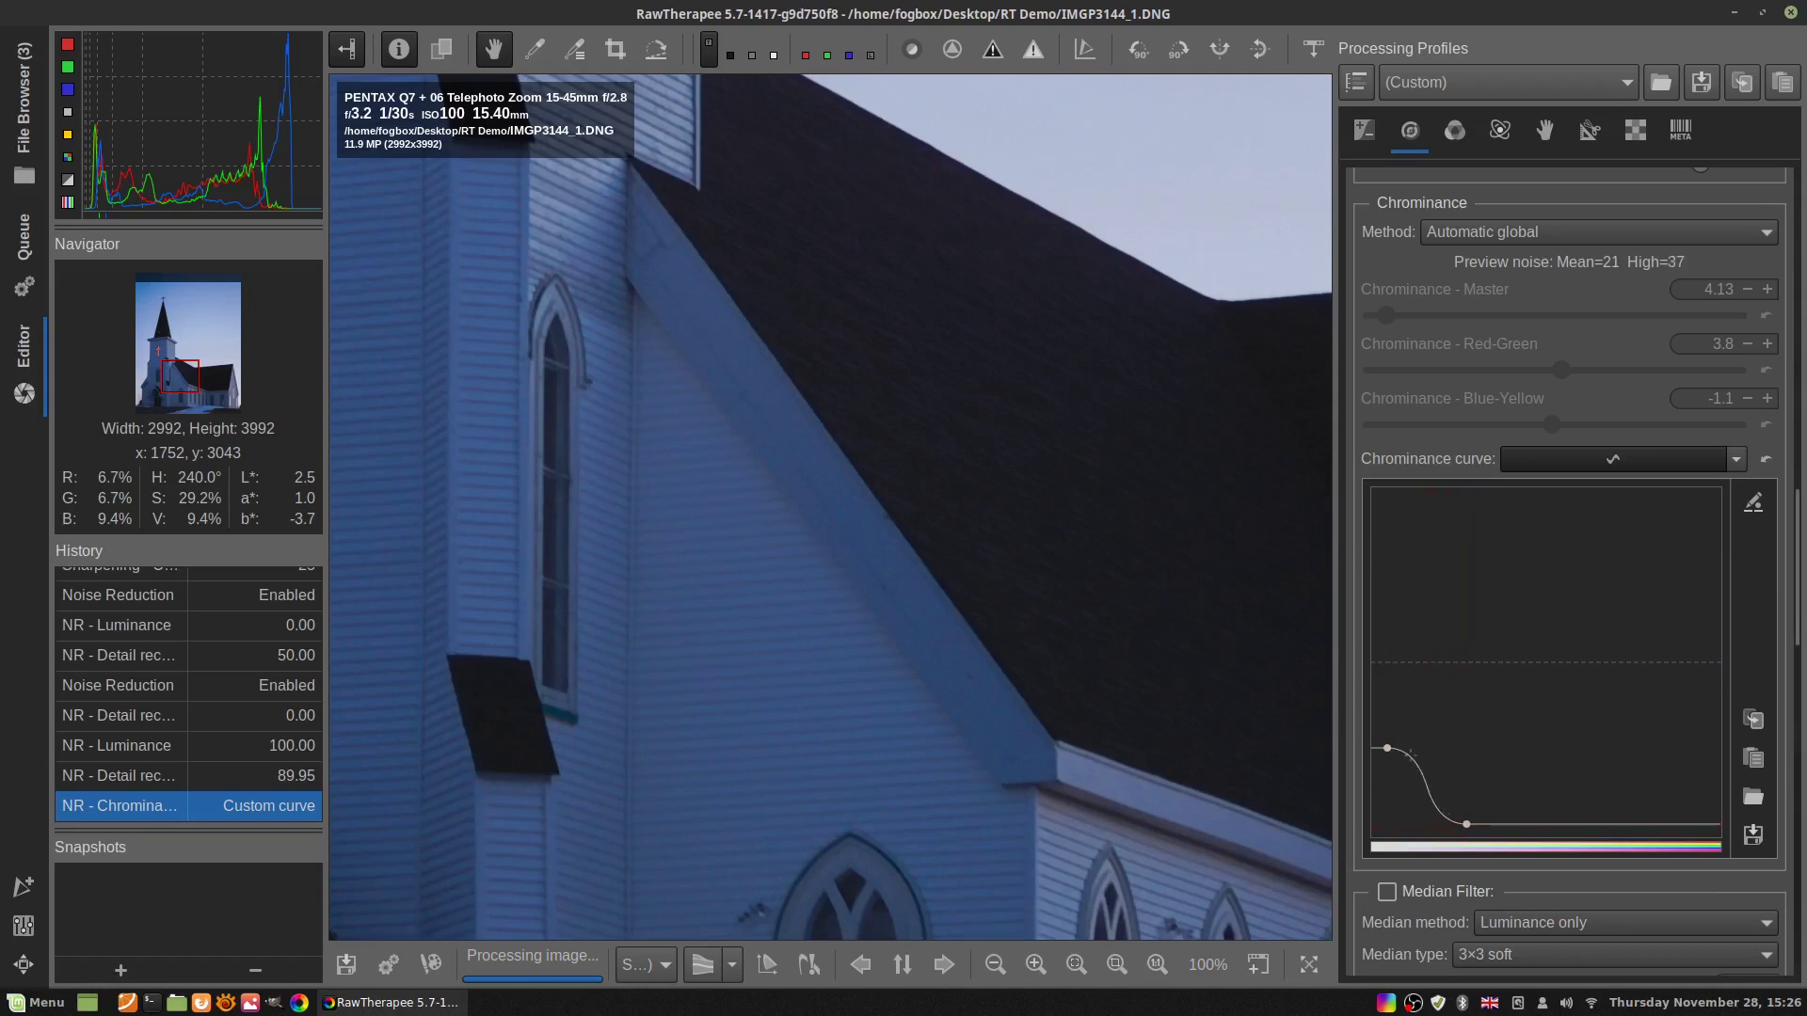
{"action": "left_click_drag", "start_coordinate": [1386, 748], "coordinate": [1378, 668]}
{"action": "left_click_drag", "start_coordinate": [1382, 668], "coordinate": [1386, 667]}
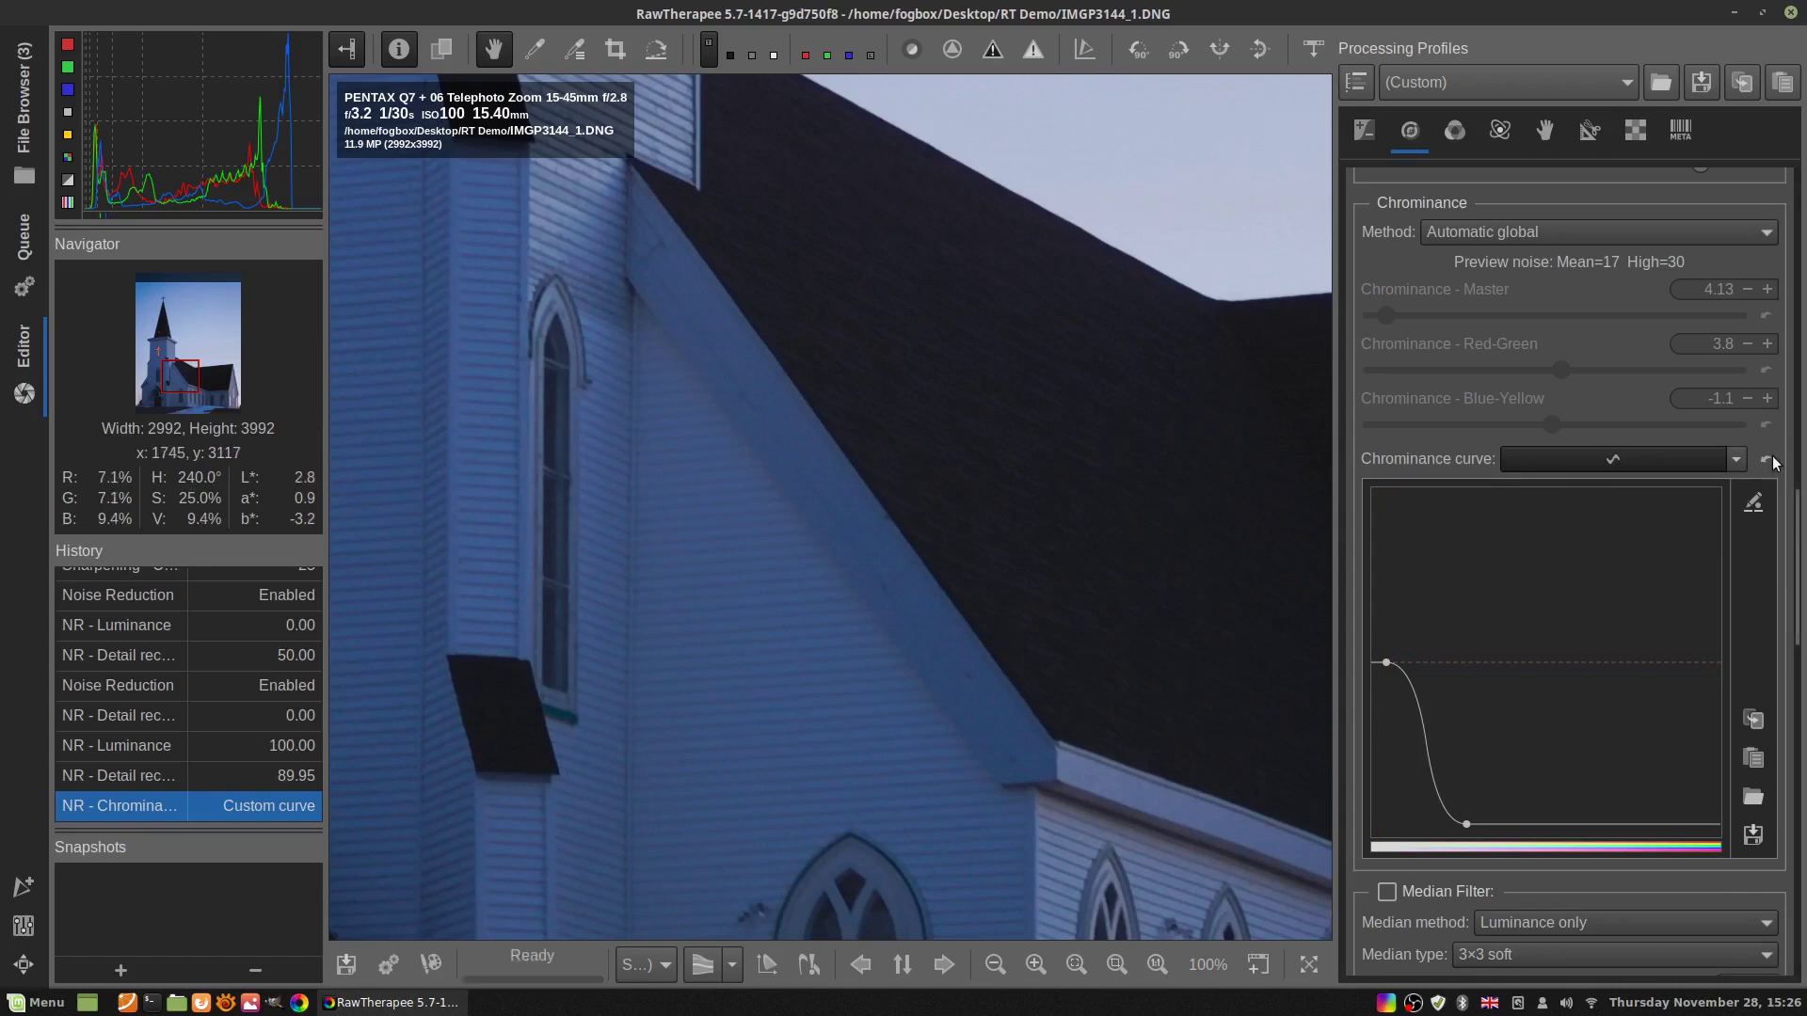
Check the noise reduction on the tower siding, lit cross and steeple, and open the raw demosaicing settings
{"action": "left_click_drag", "start_coordinate": [1796, 578], "coordinate": [1795, 625]}
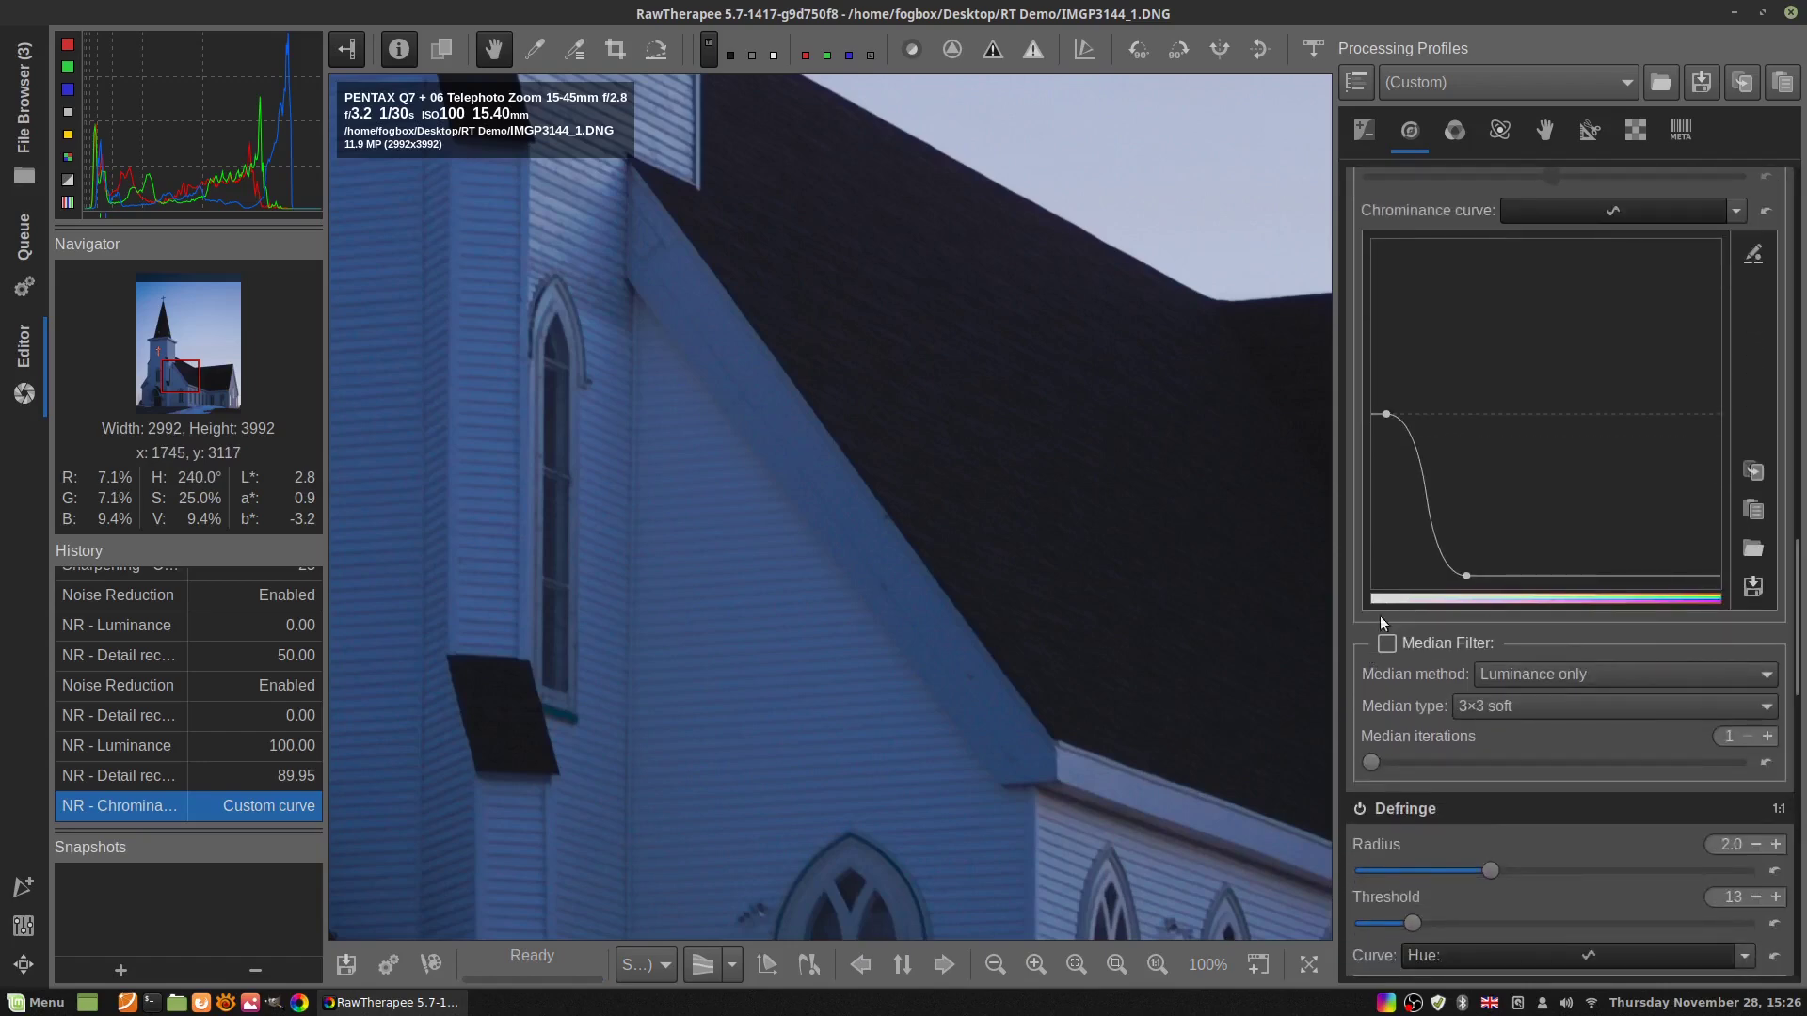
{"action": "left_click_drag", "start_coordinate": [709, 545], "coordinate": [1032, 447]}
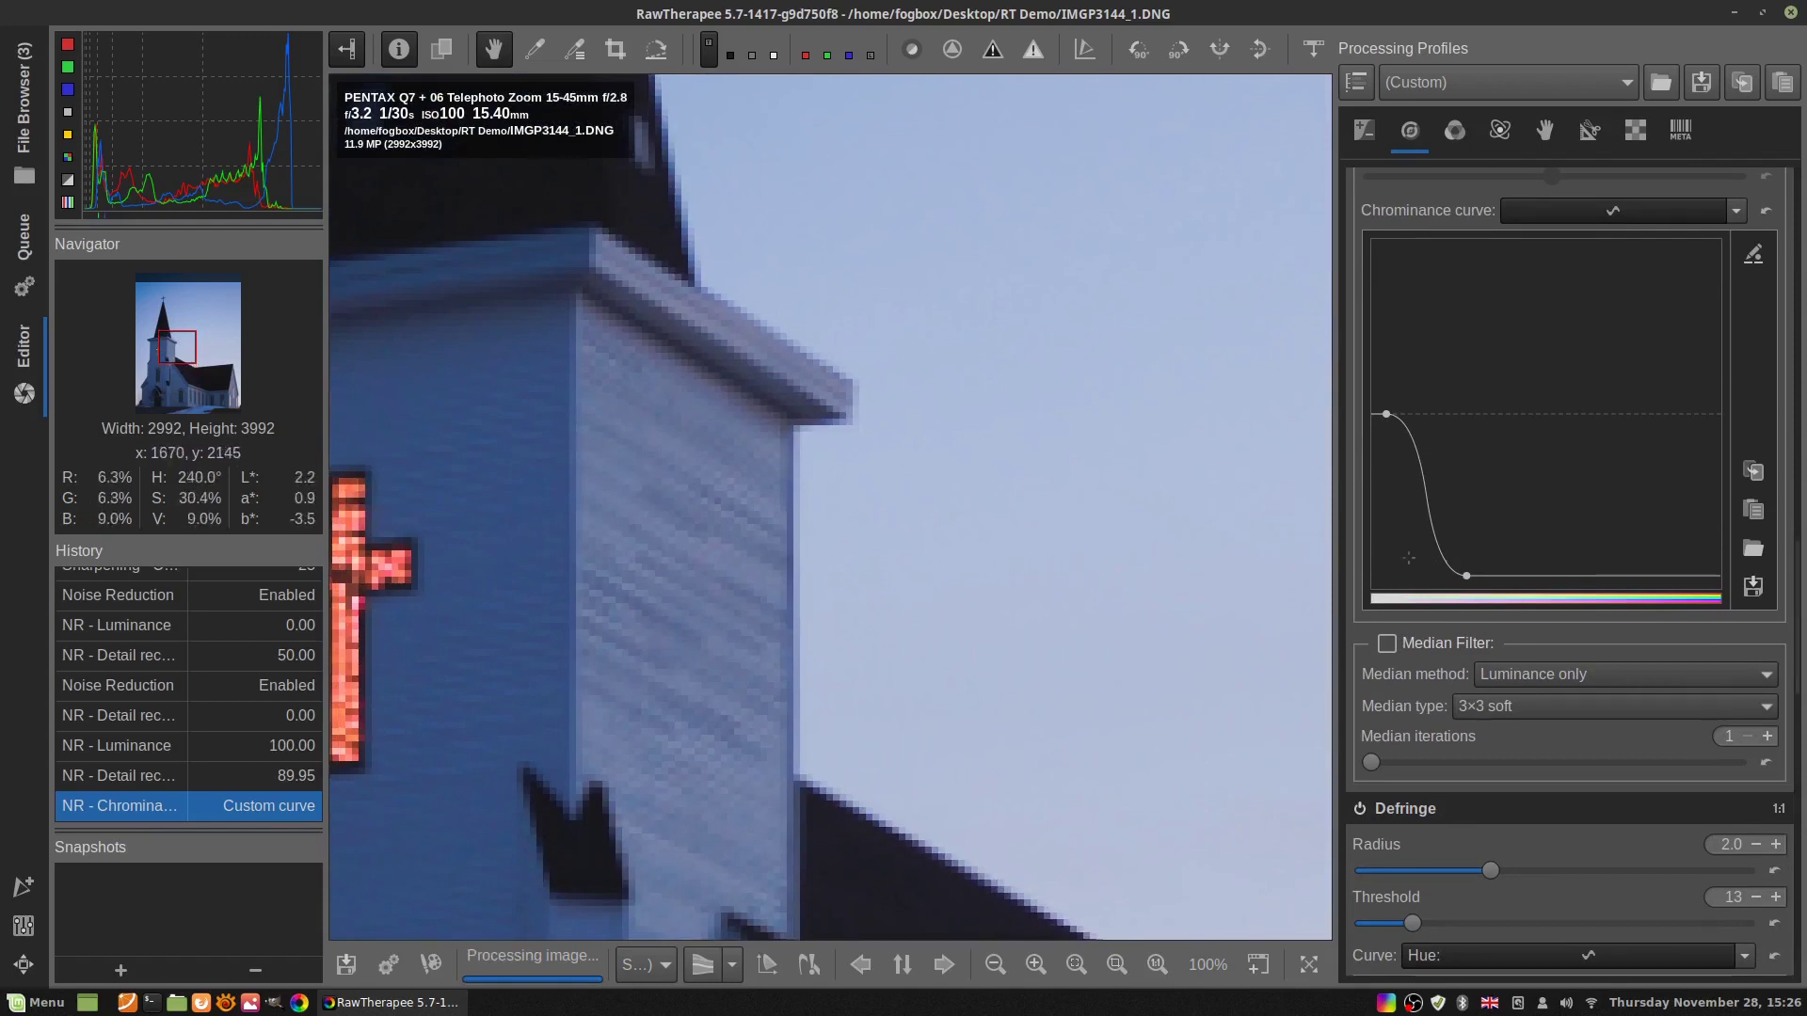
{"action": "left_click_drag", "start_coordinate": [836, 530], "coordinate": [1033, 457]}
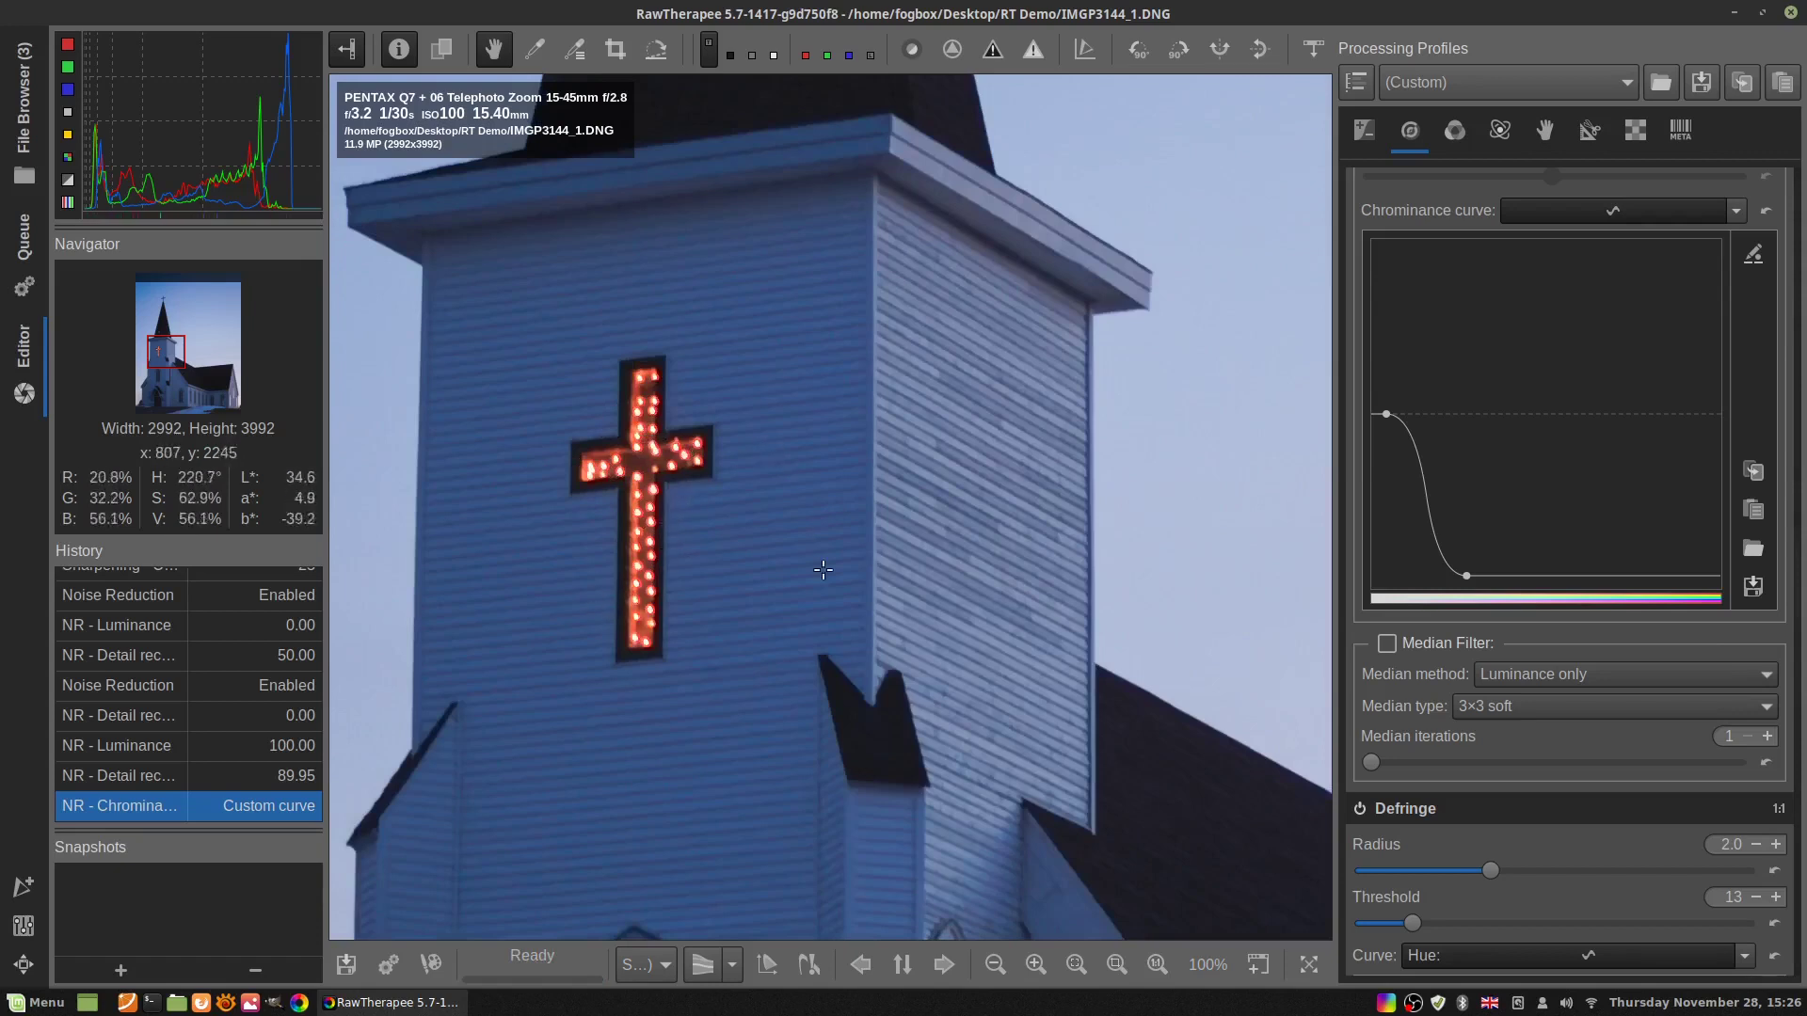
{"action": "left_click_drag", "start_coordinate": [883, 502], "coordinate": [912, 597]}
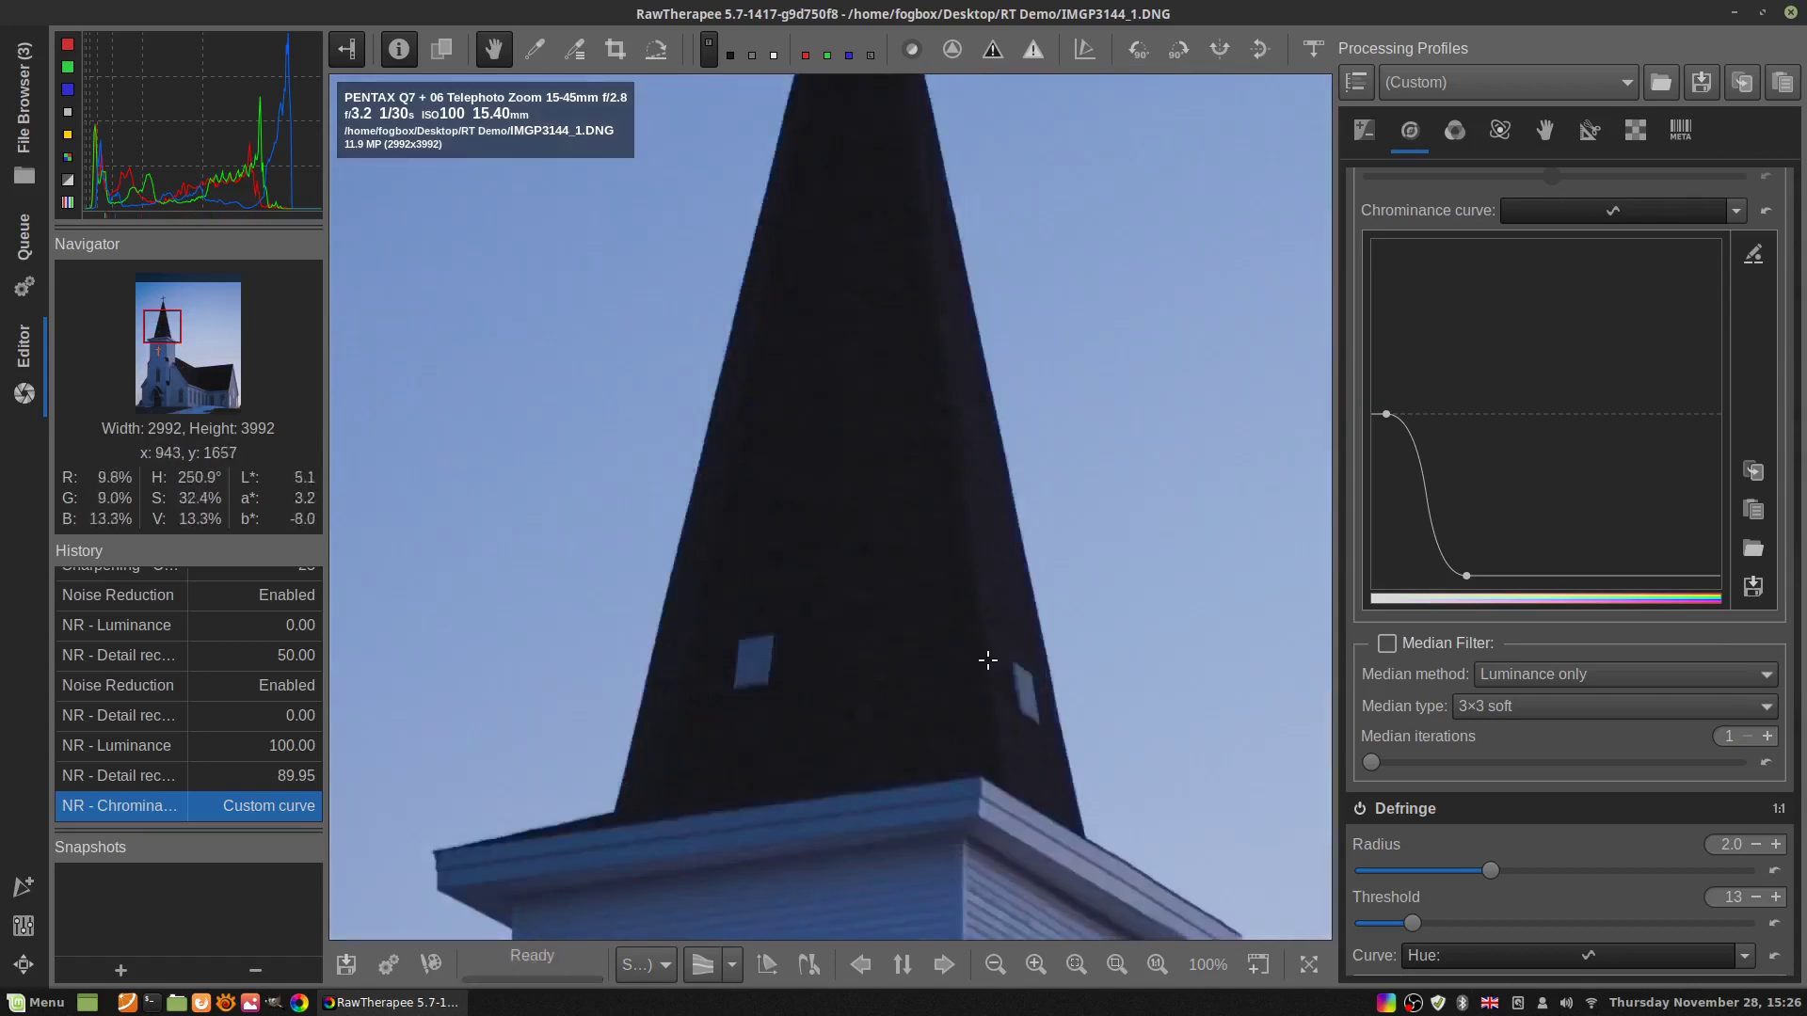
{"action": "left_click", "coordinate": [1637, 132]}
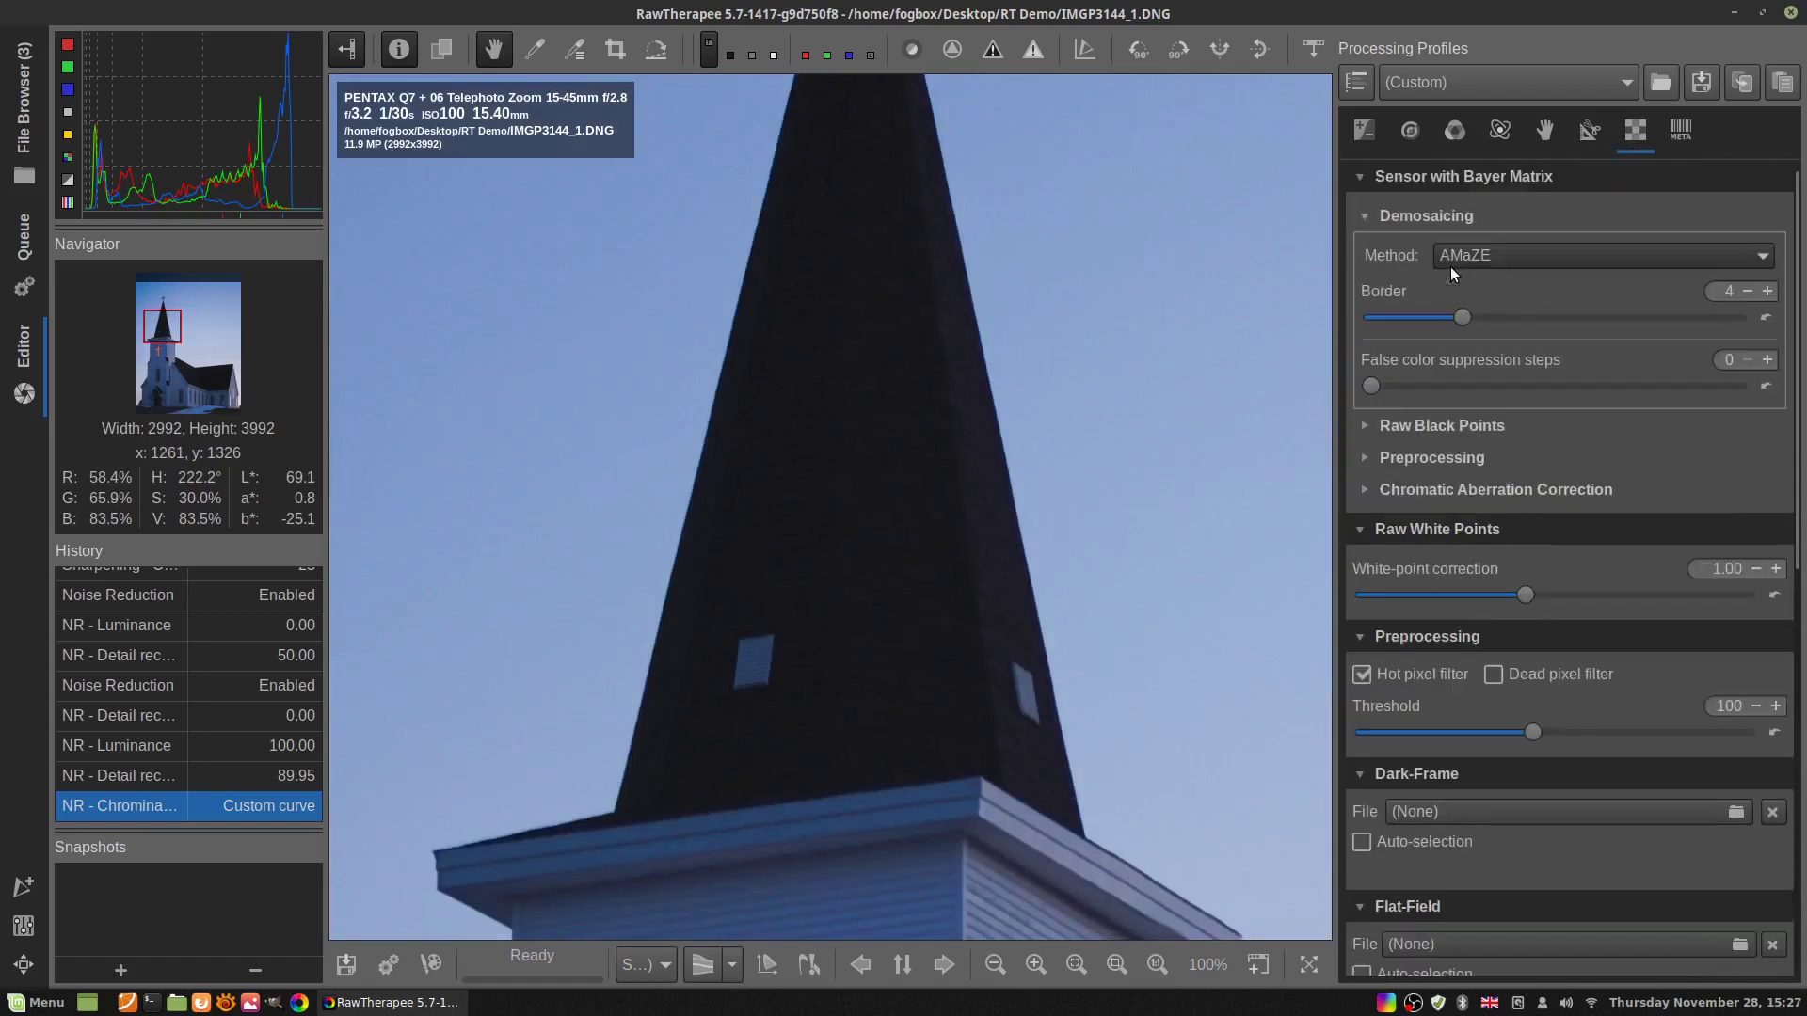
Try LMMSE demosaicing, switch the method to IGV, and compare the steeple with the history state before the demosaicing change
{"action": "left_click", "coordinate": [1501, 253]}
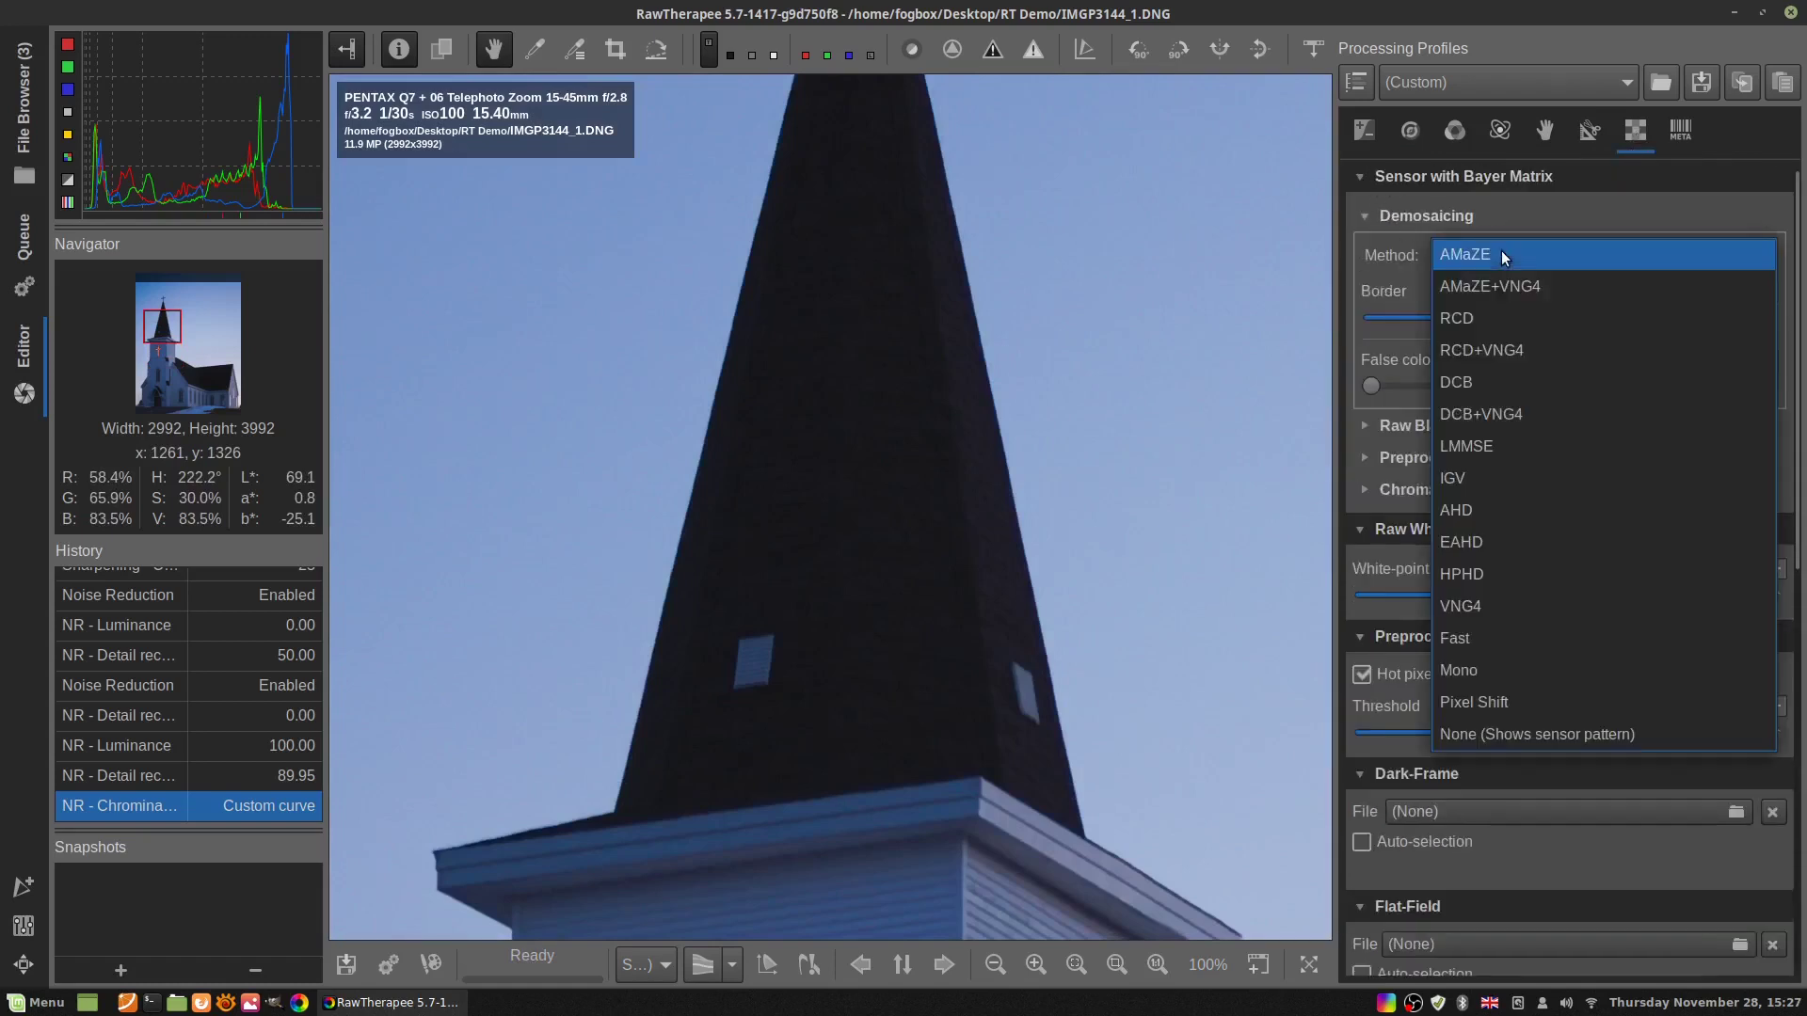
{"action": "left_click", "coordinate": [1499, 446]}
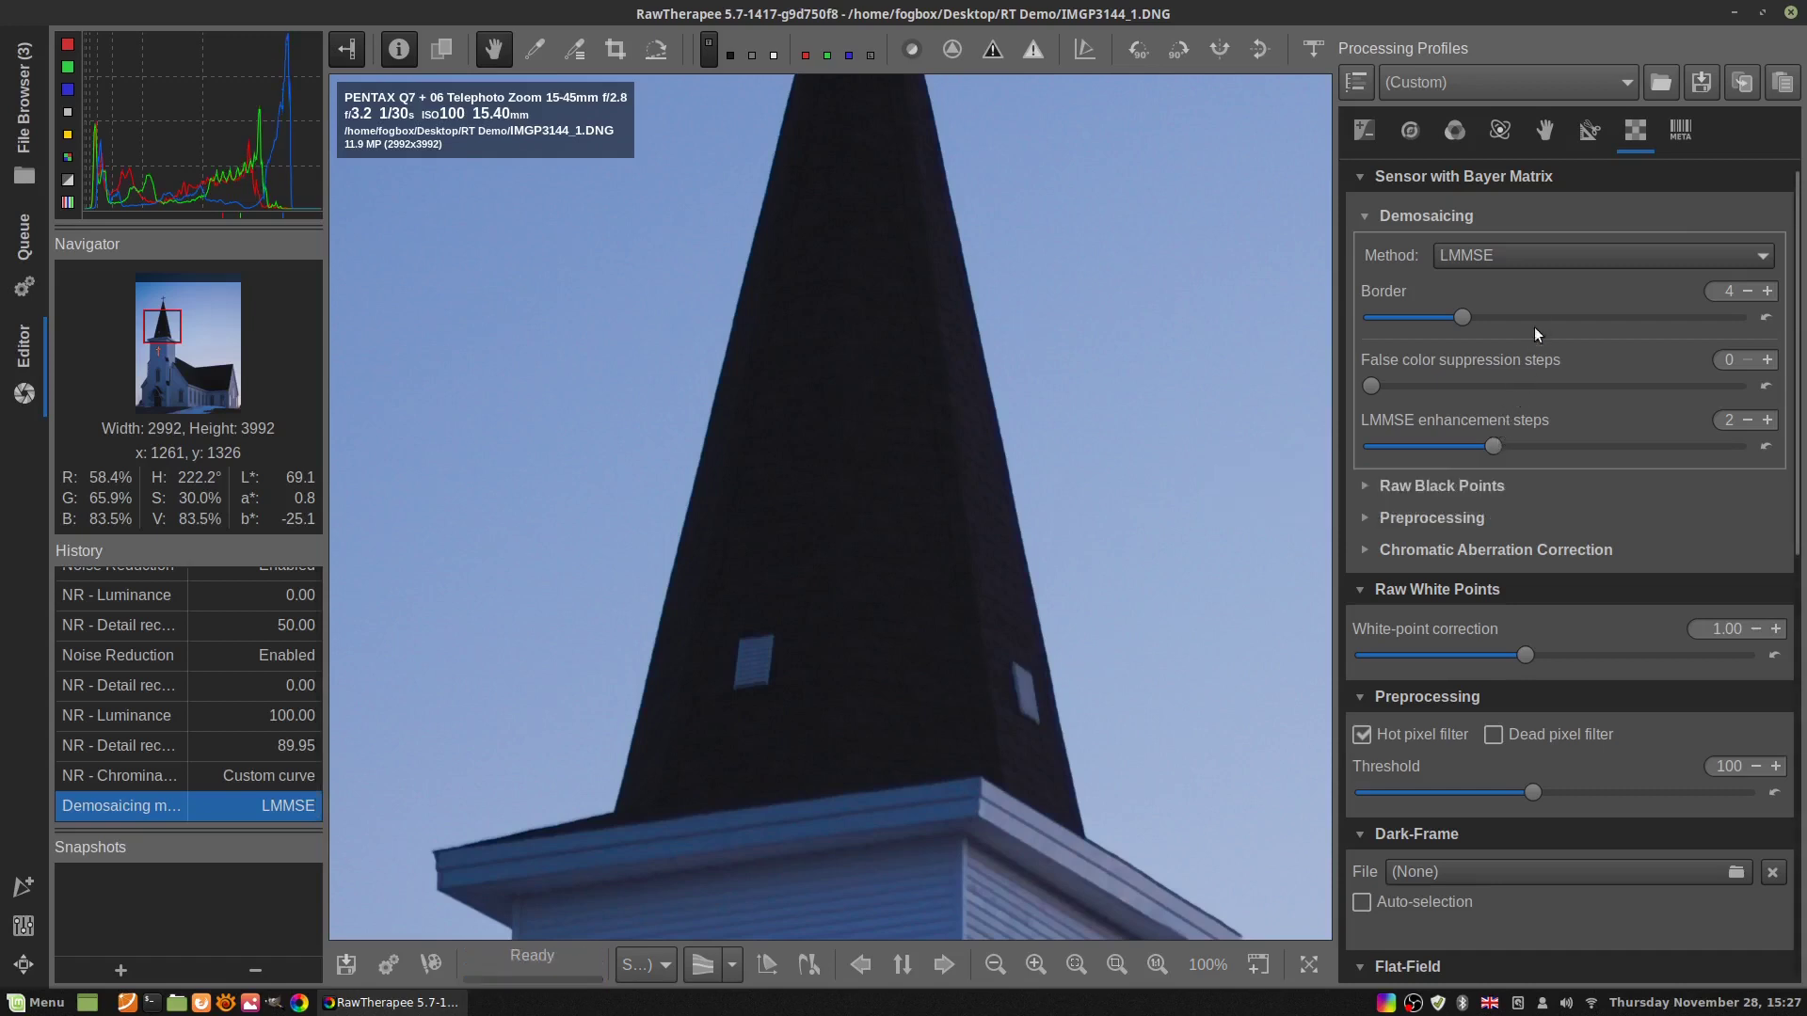
{"action": "left_click", "coordinate": [1513, 252]}
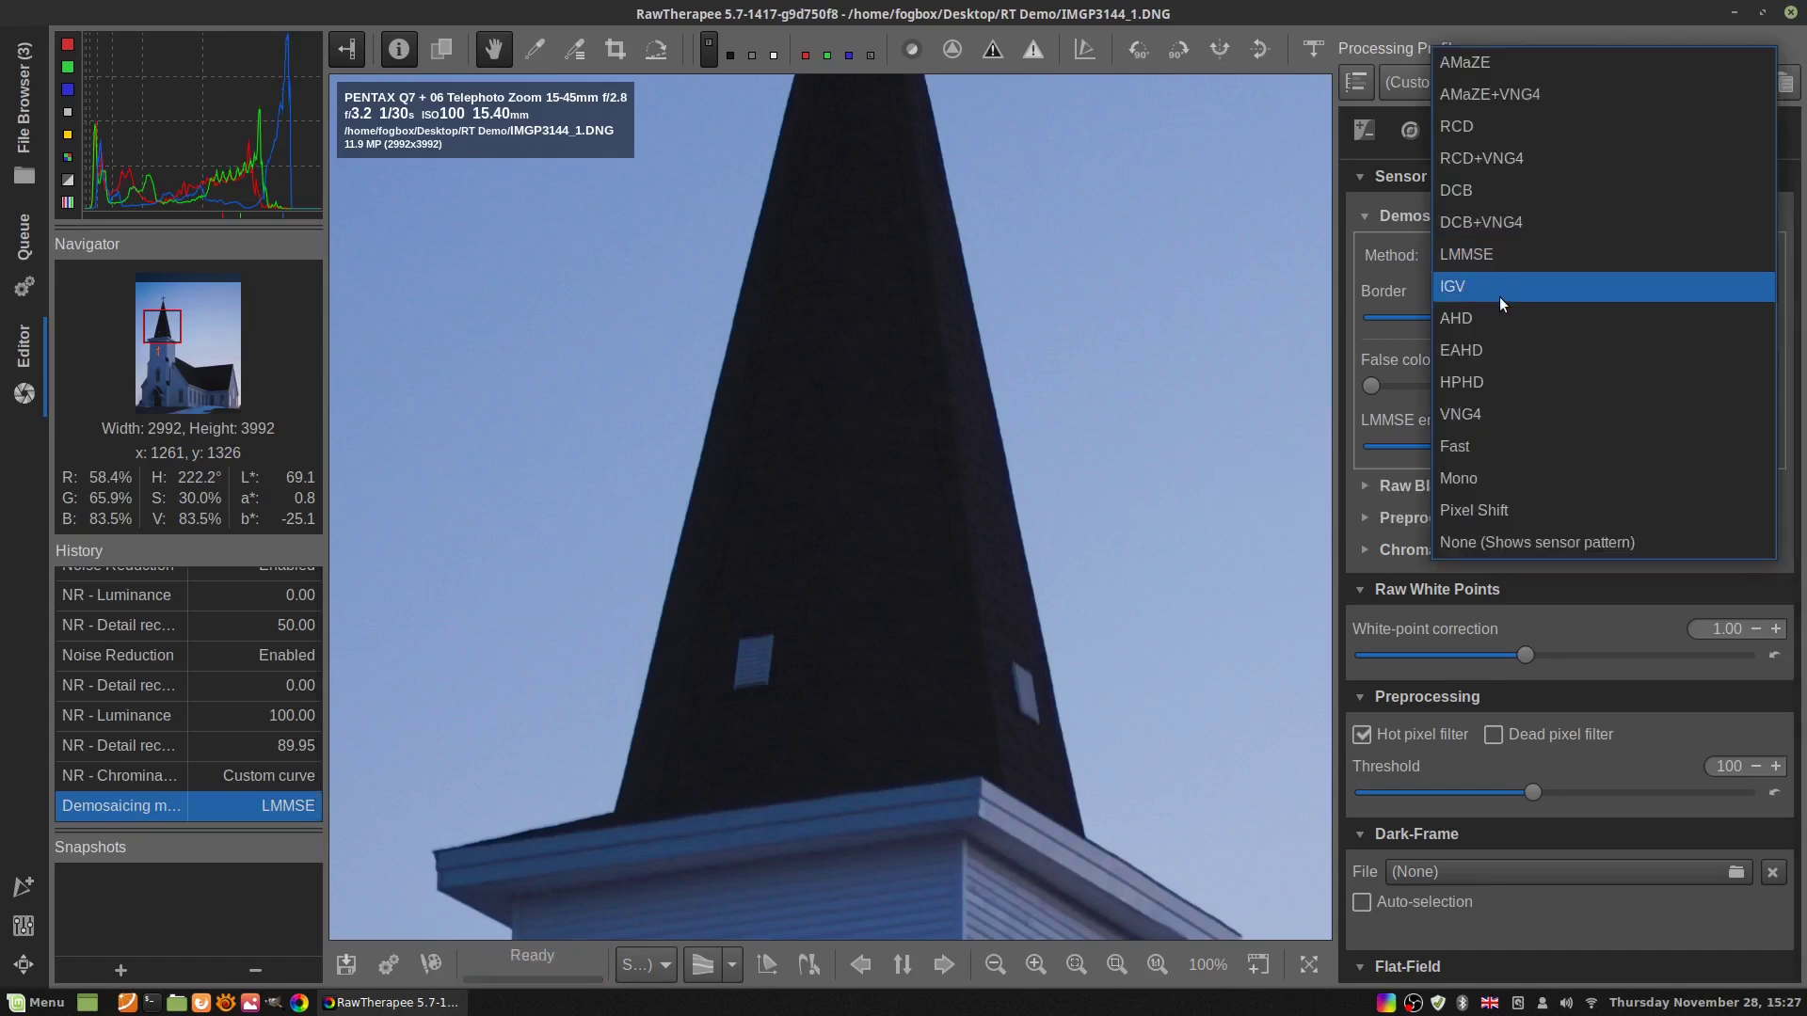
{"action": "left_click", "coordinate": [1493, 289]}
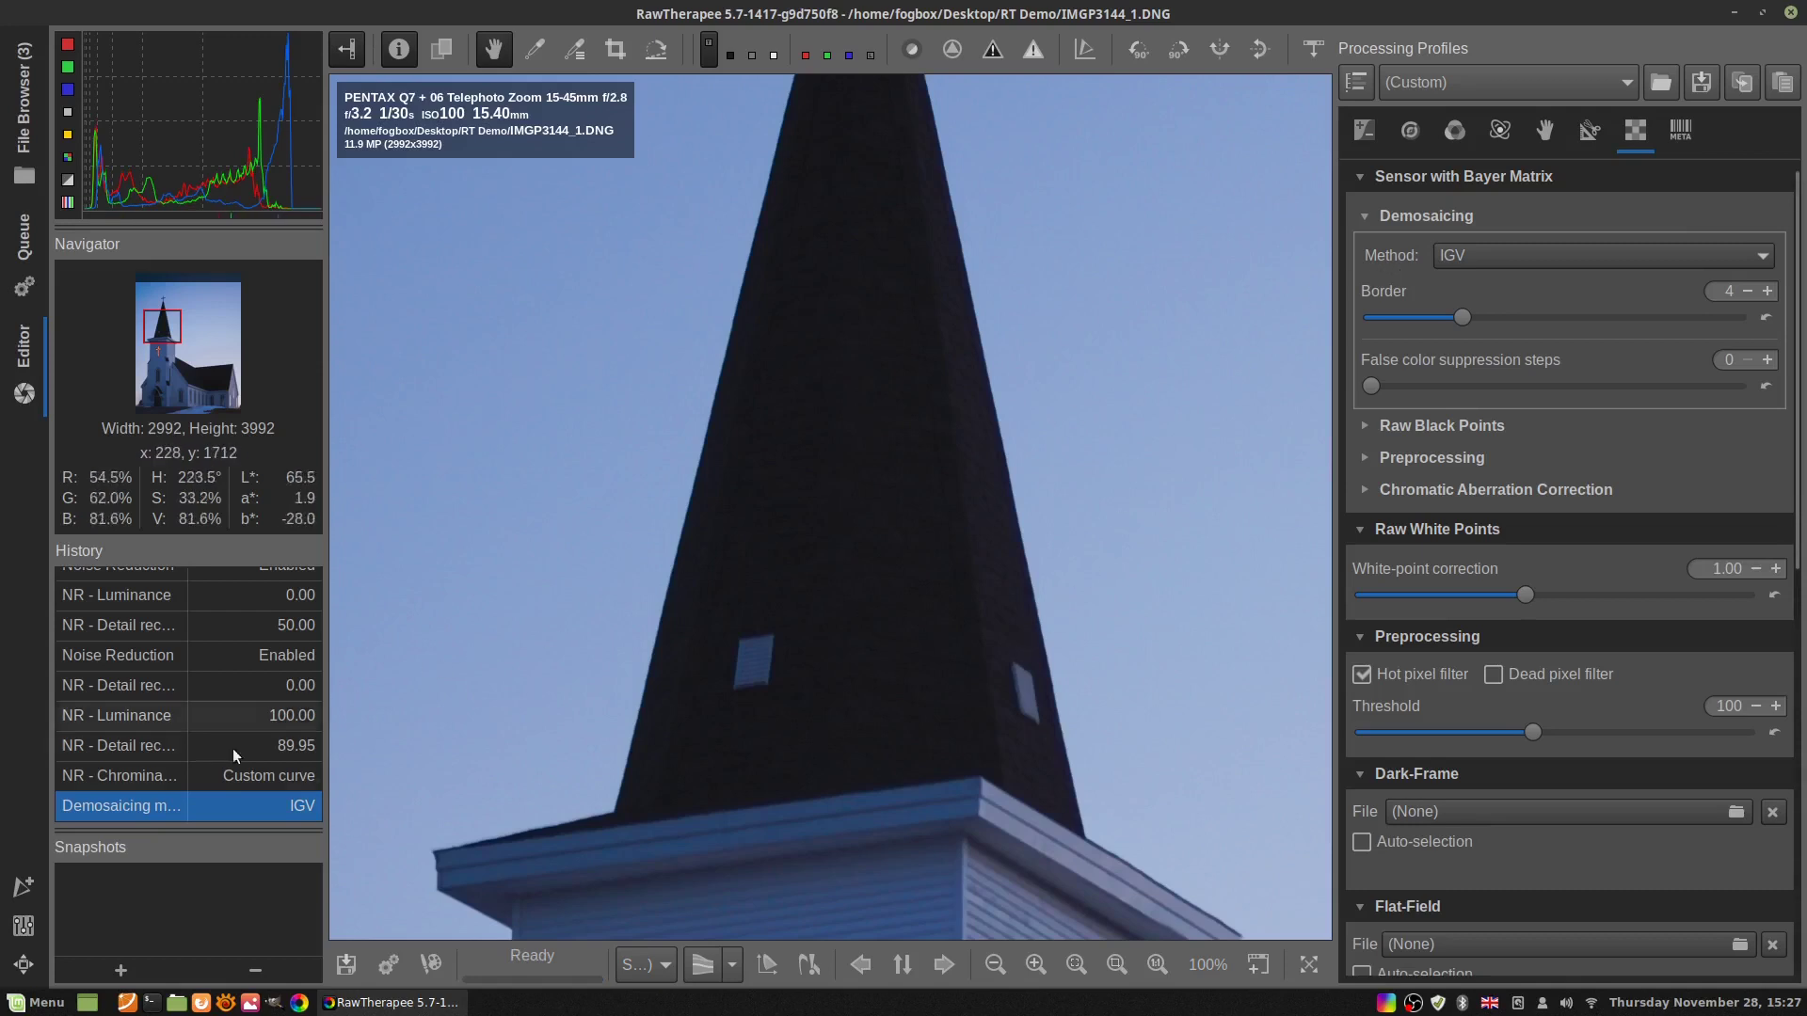
{"action": "left_click", "coordinate": [146, 780]}
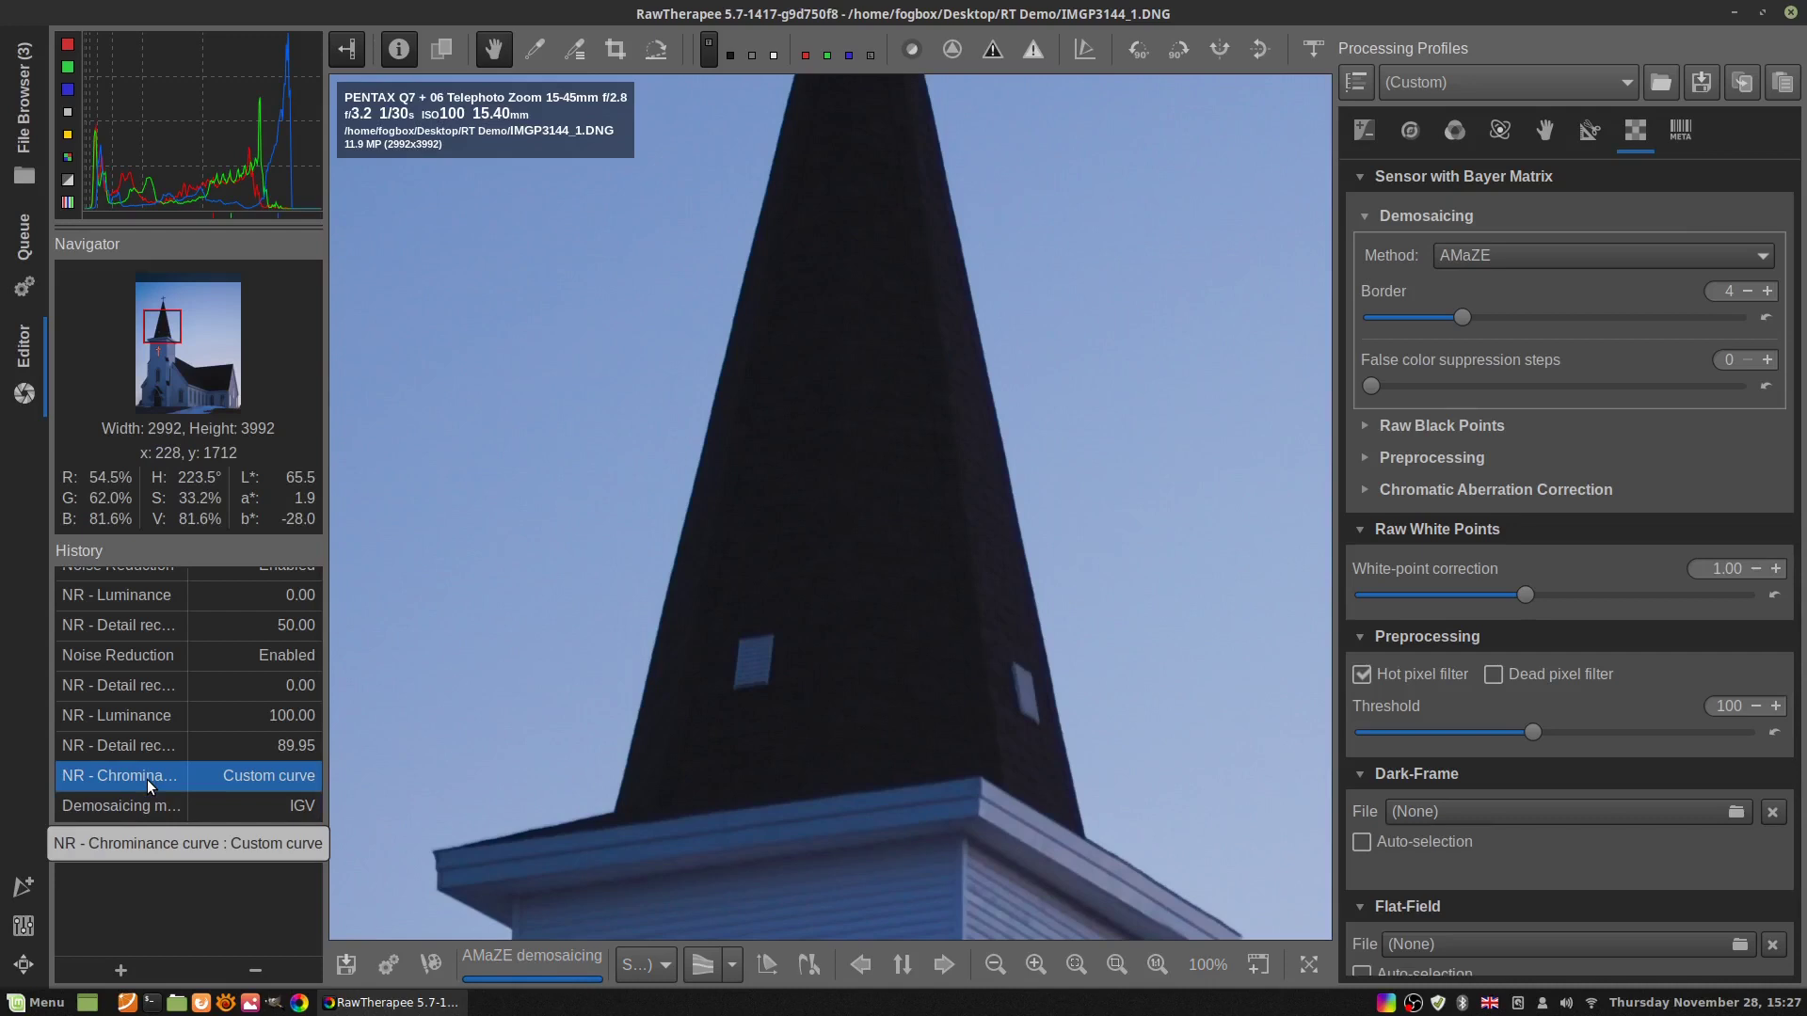
{"action": "left_click", "coordinate": [150, 803]}
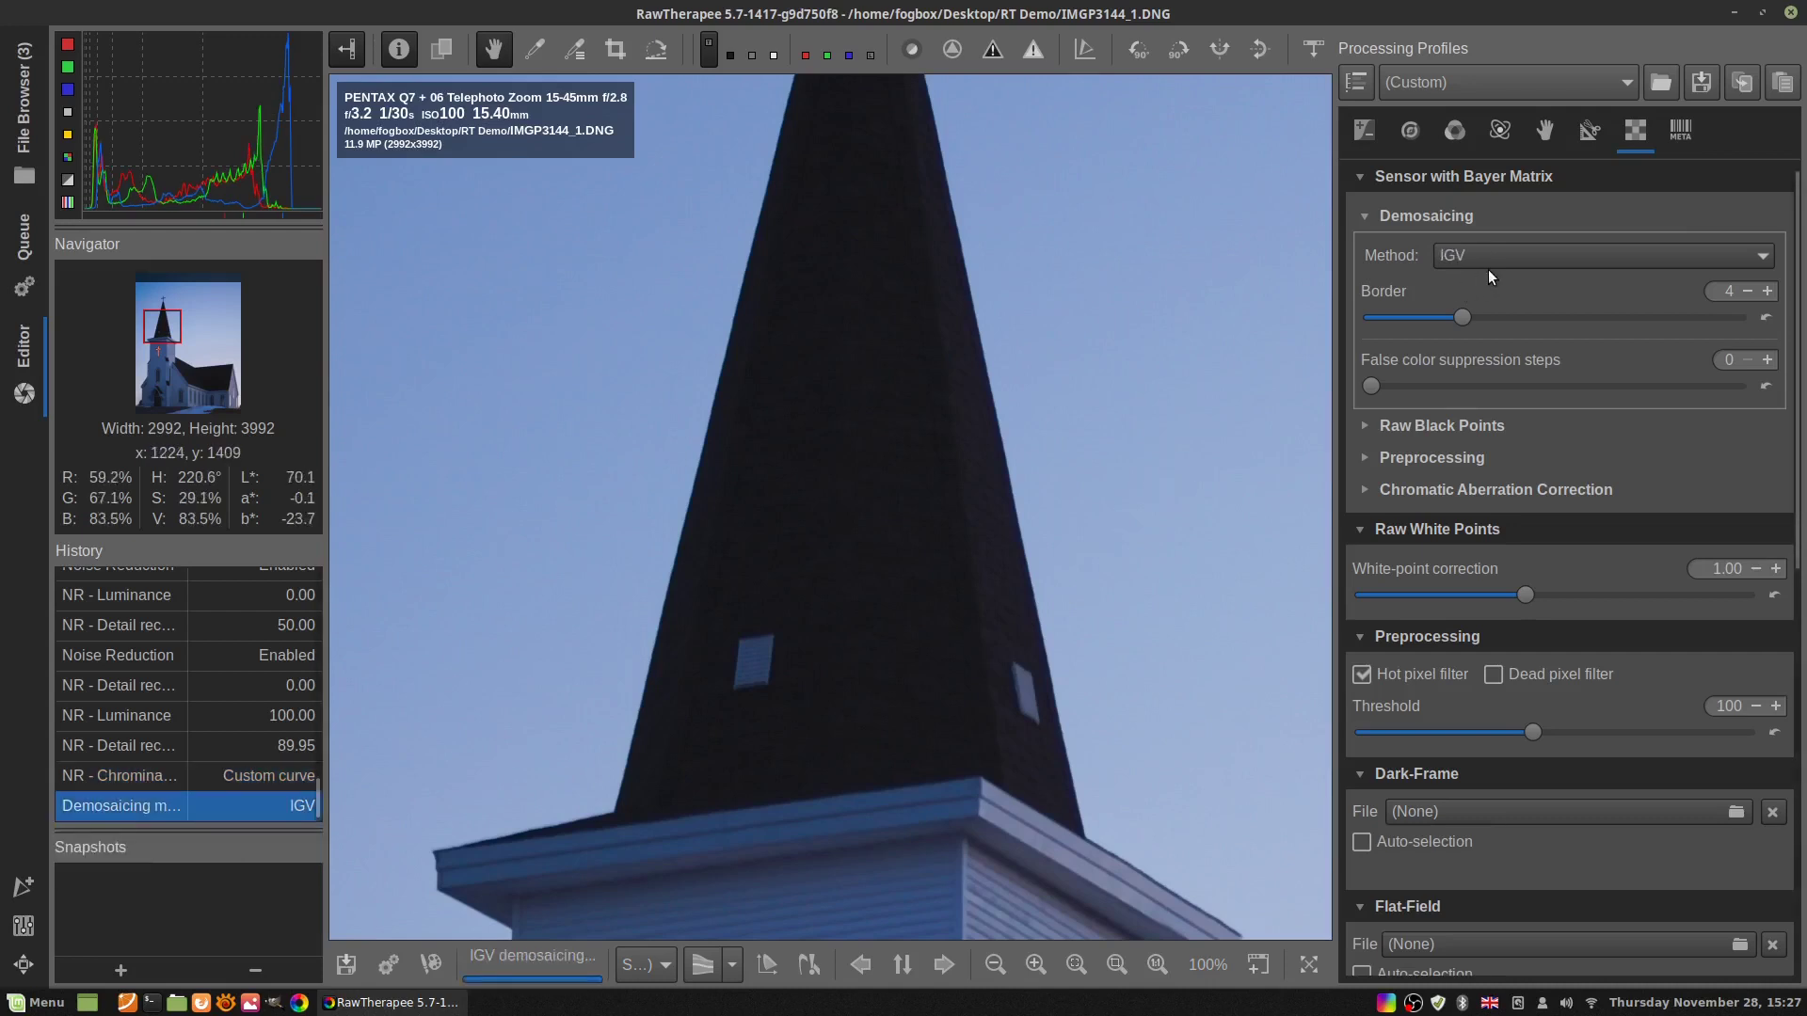
Enable the Median Filter in the Noise Reduction settings
{"action": "left_click", "coordinate": [1407, 136]}
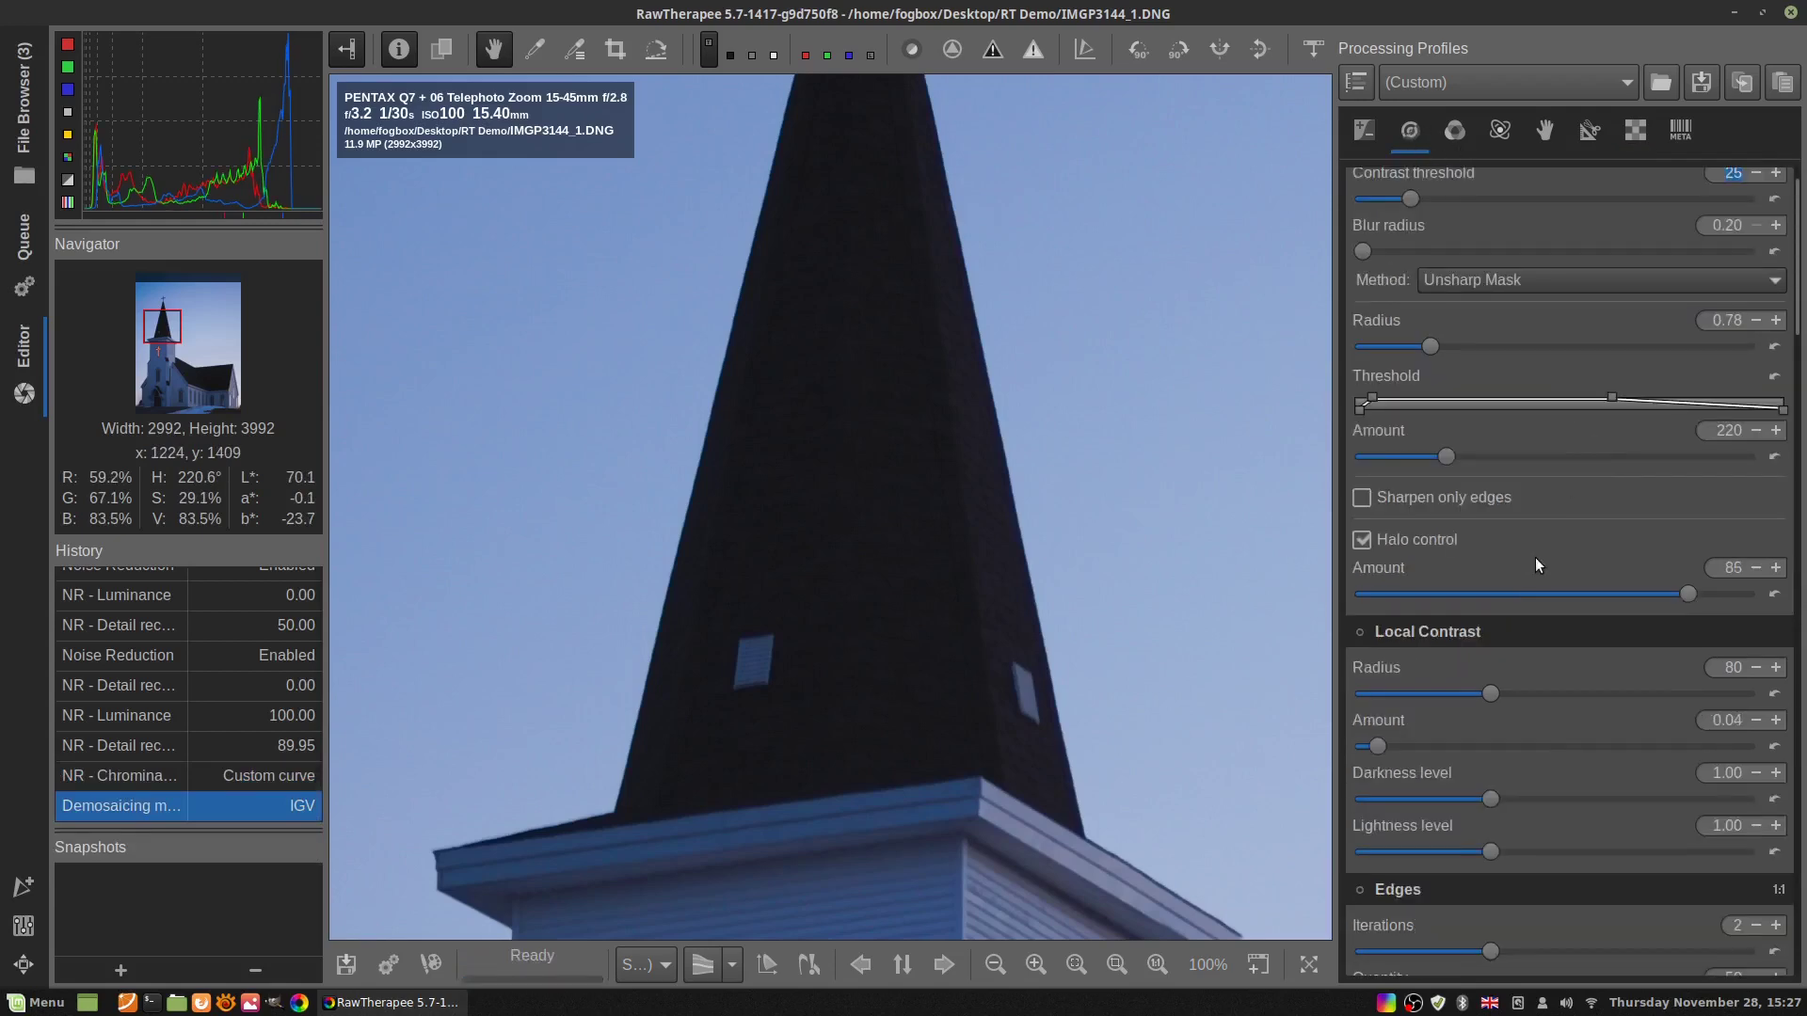
{"action": "scroll", "coordinate": [1528, 573], "scroll_direction": "down", "scroll_amount": 10}
{"action": "scroll", "coordinate": [1528, 573], "scroll_direction": "up", "scroll_amount": 2}
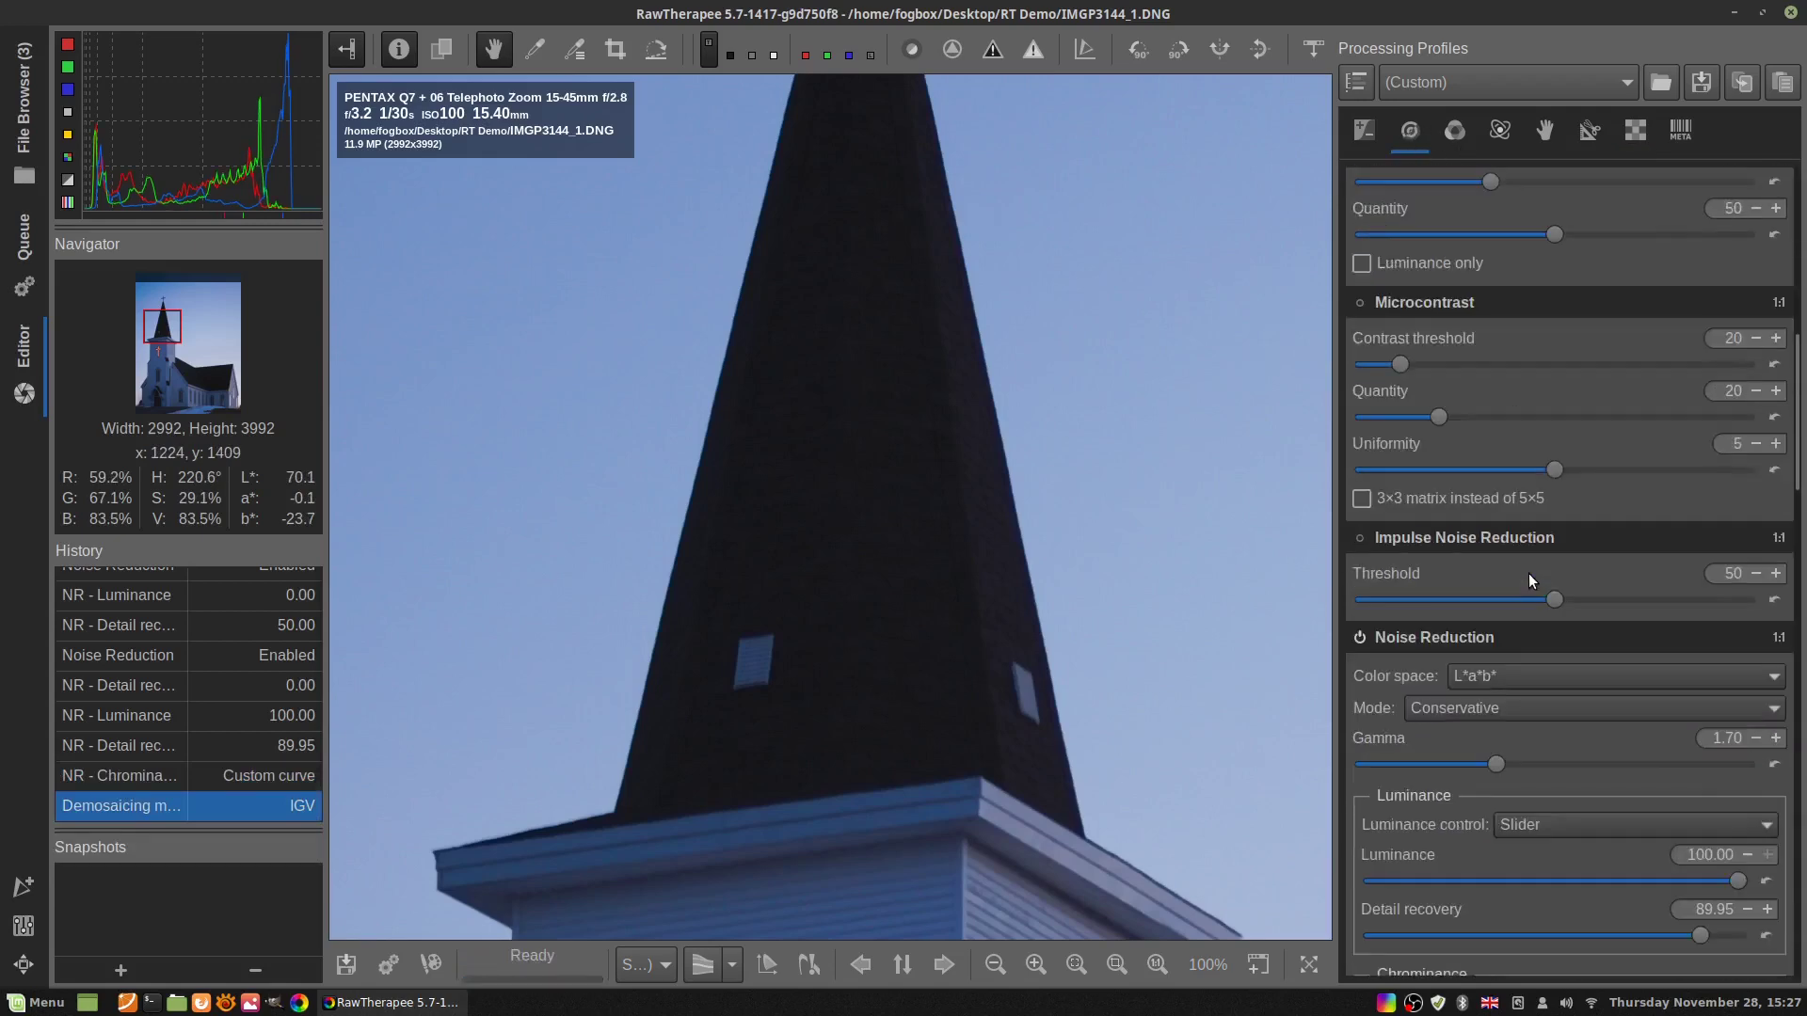
{"action": "scroll", "coordinate": [1568, 610], "scroll_direction": "down", "scroll_amount": 8}
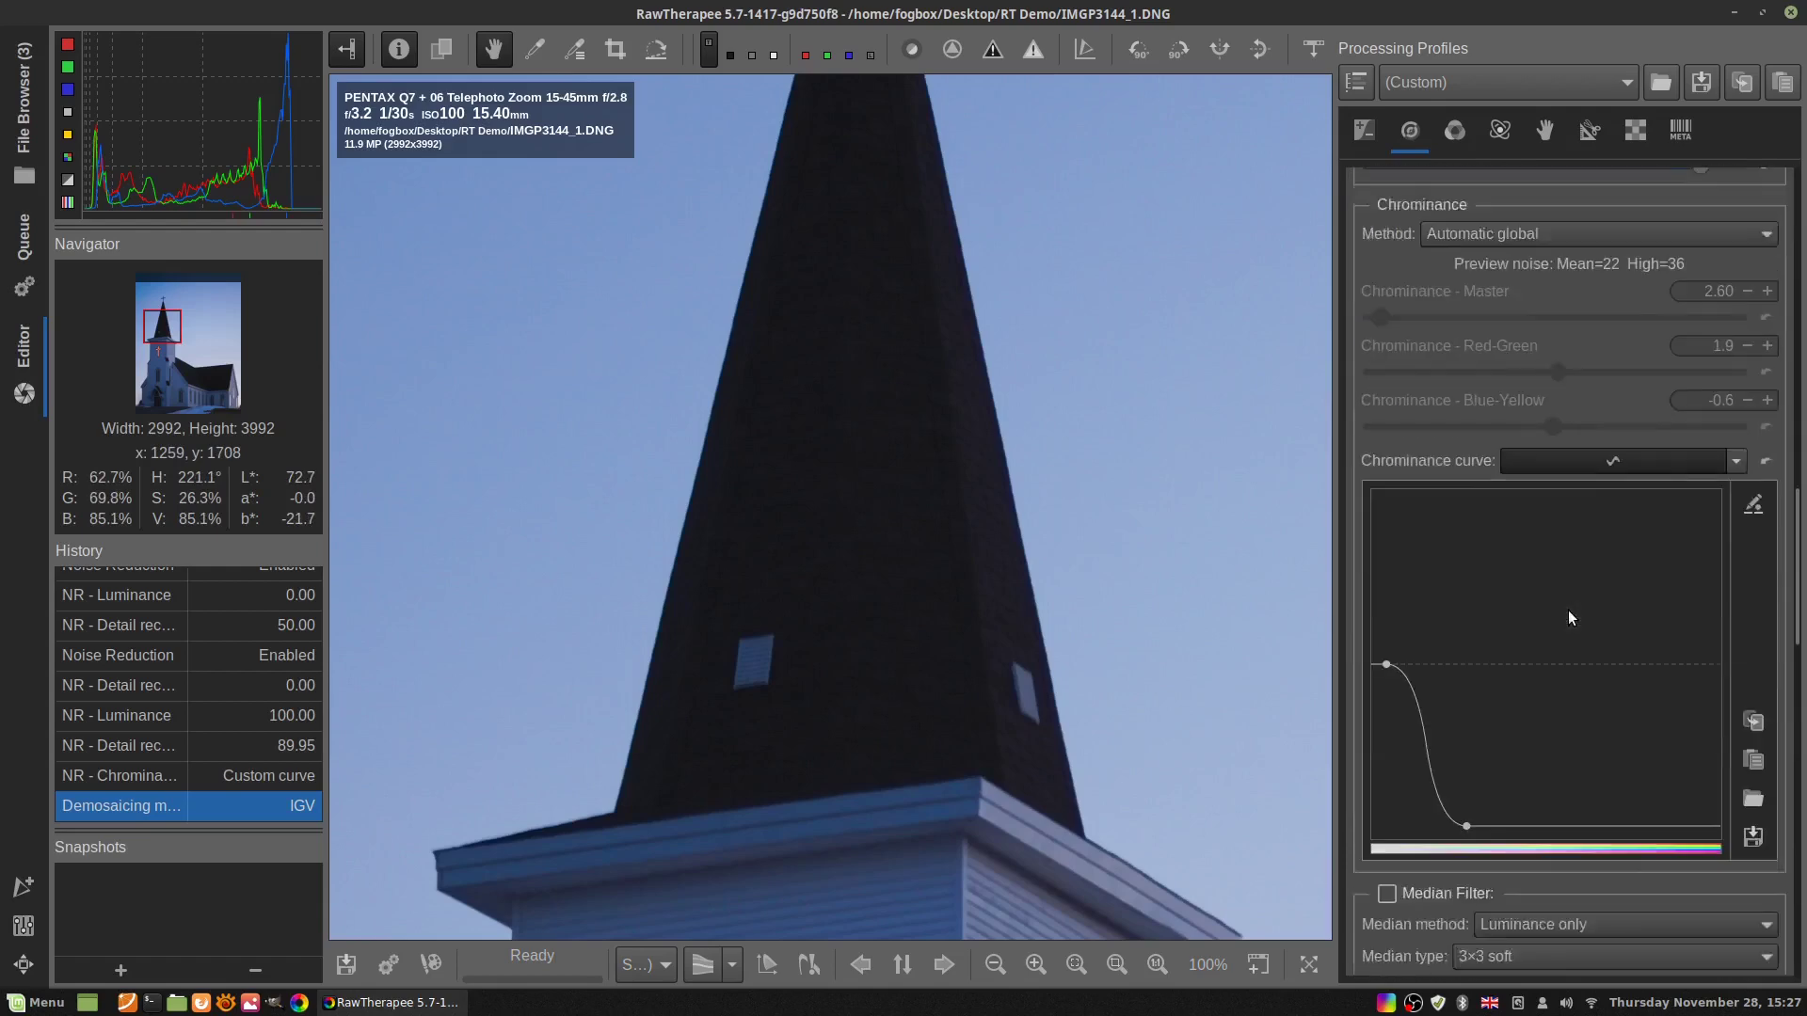
{"action": "scroll", "coordinate": [1568, 617], "scroll_direction": "down", "scroll_amount": 2}
{"action": "left_click", "coordinate": [1387, 724]}
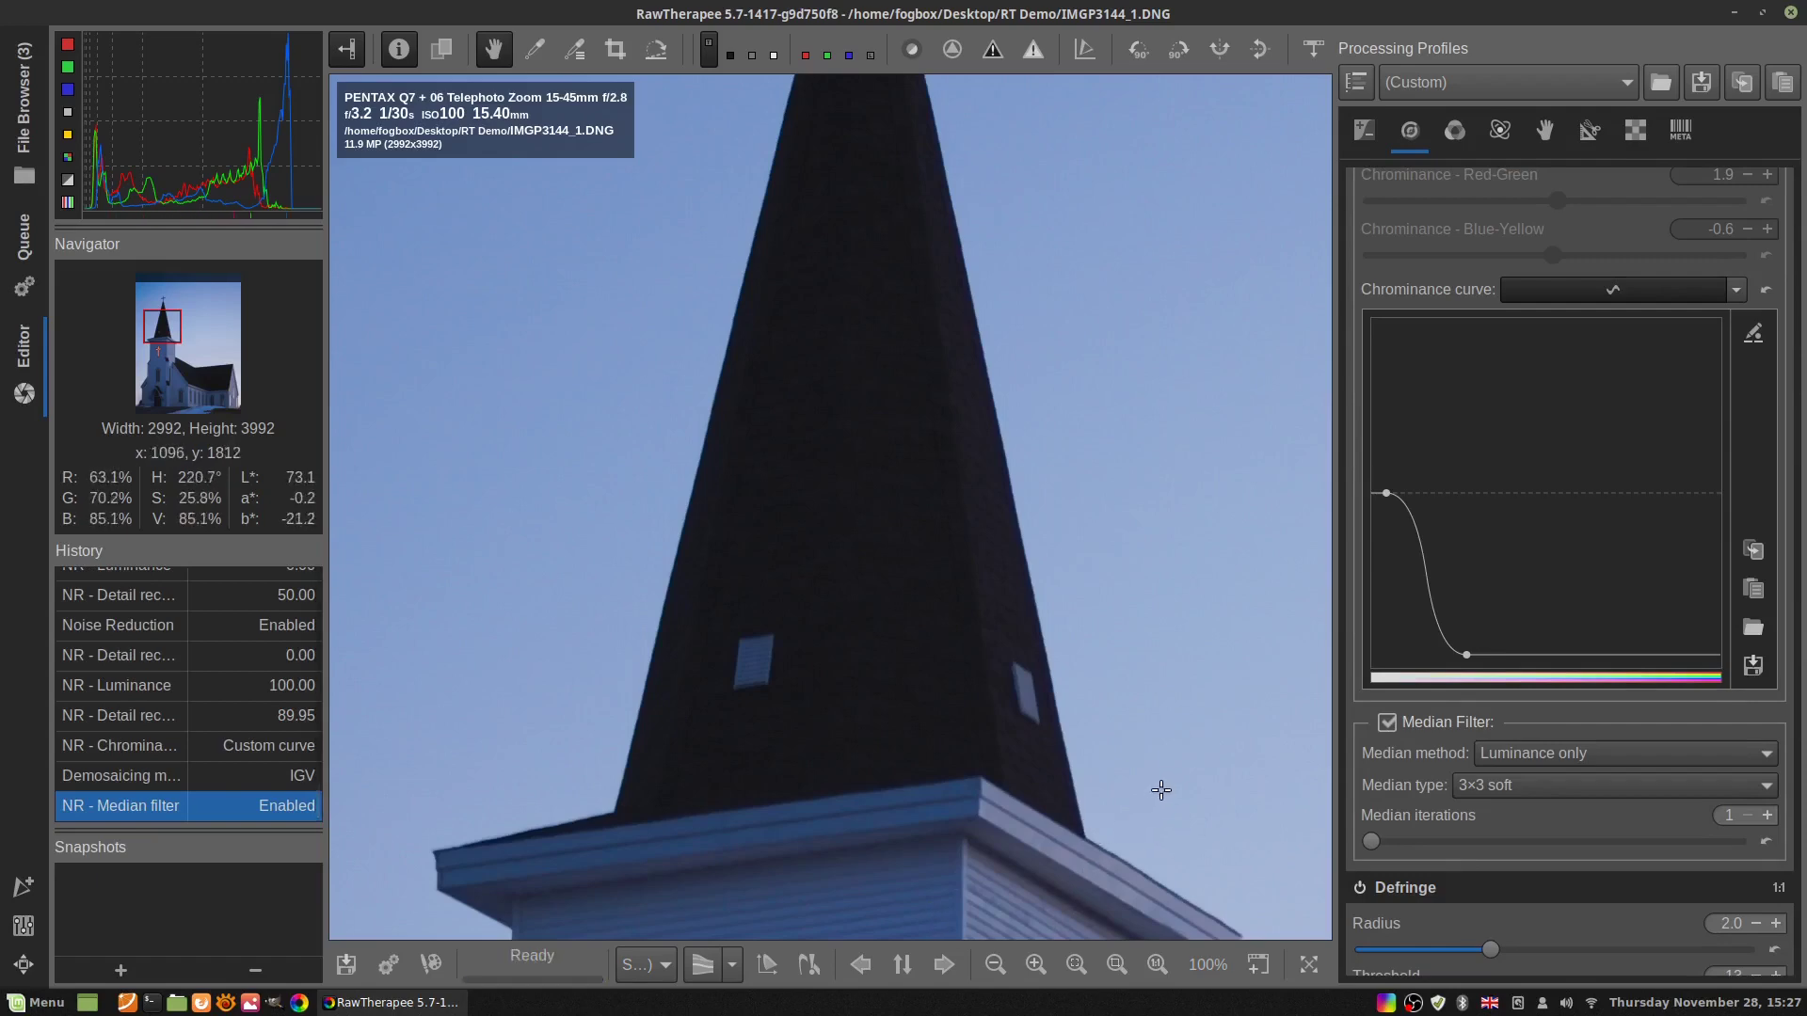
Examine the siding and dark roof with the Median Filter off and on, leaving it enabled
{"action": "left_click_drag", "start_coordinate": [1158, 835], "coordinate": [1128, 653]}
{"action": "left_click_drag", "start_coordinate": [1154, 750], "coordinate": [1105, 669]}
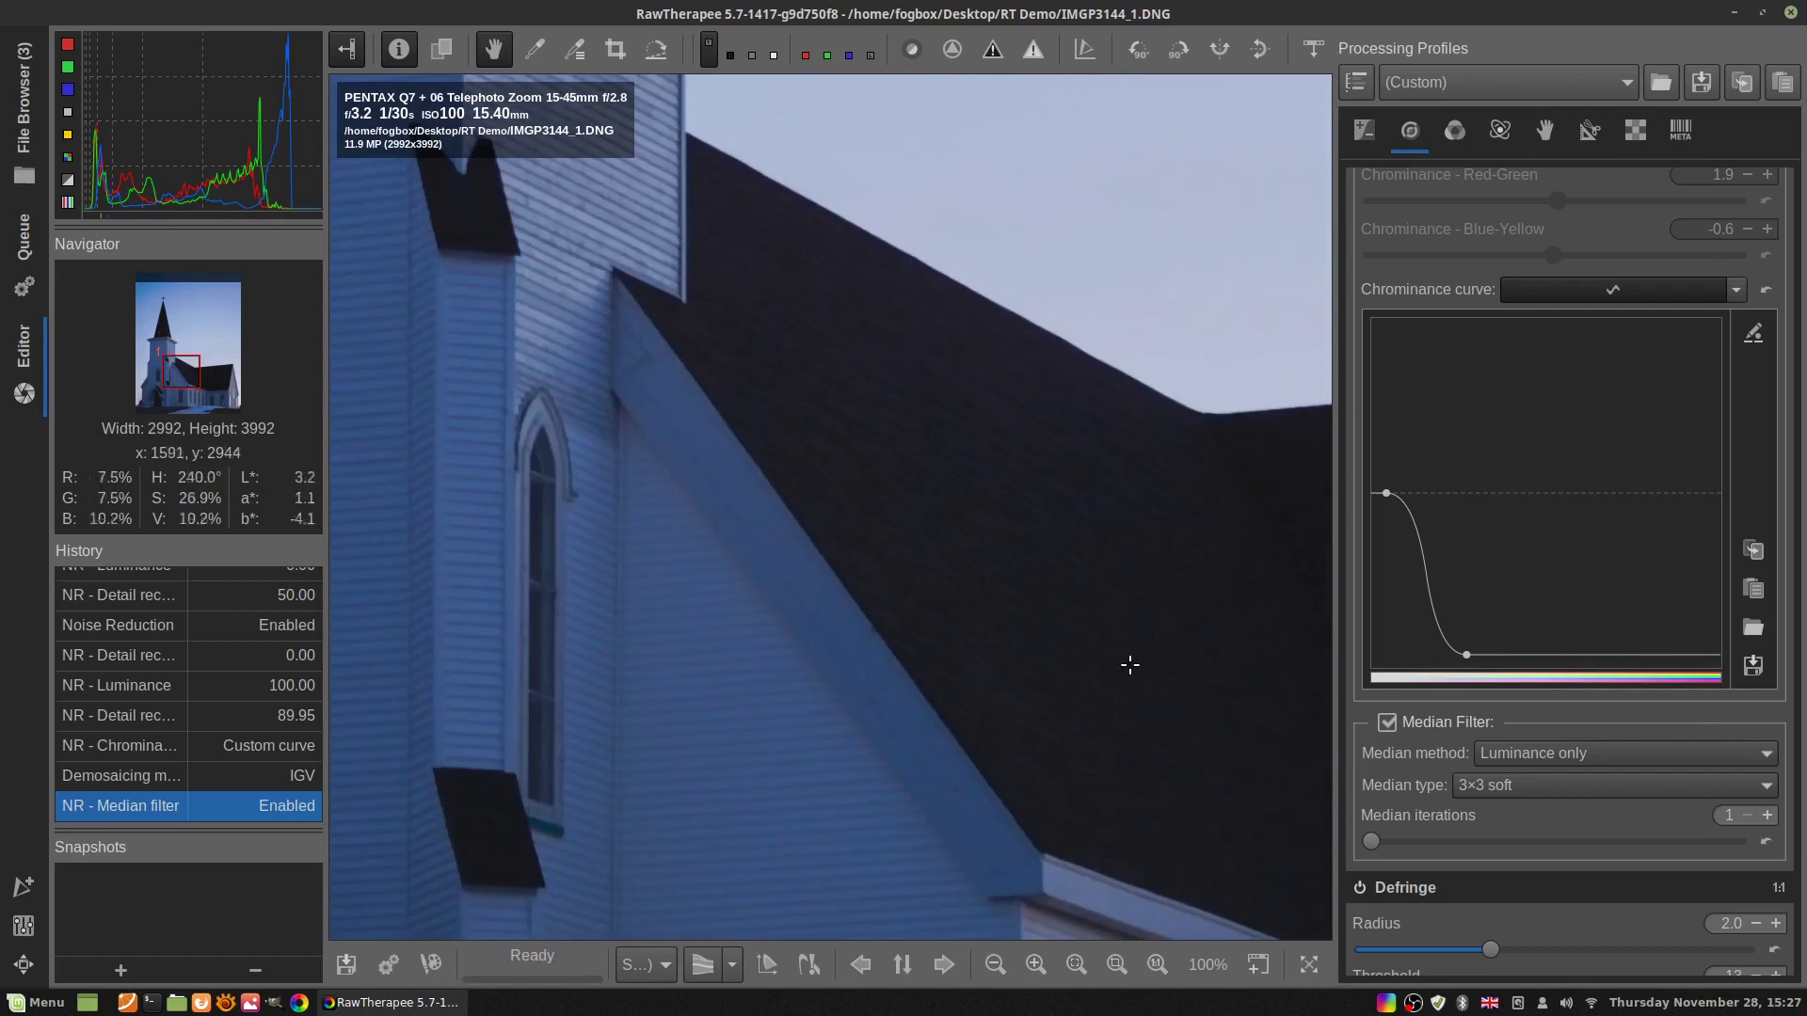
{"action": "left_click", "coordinate": [1386, 722]}
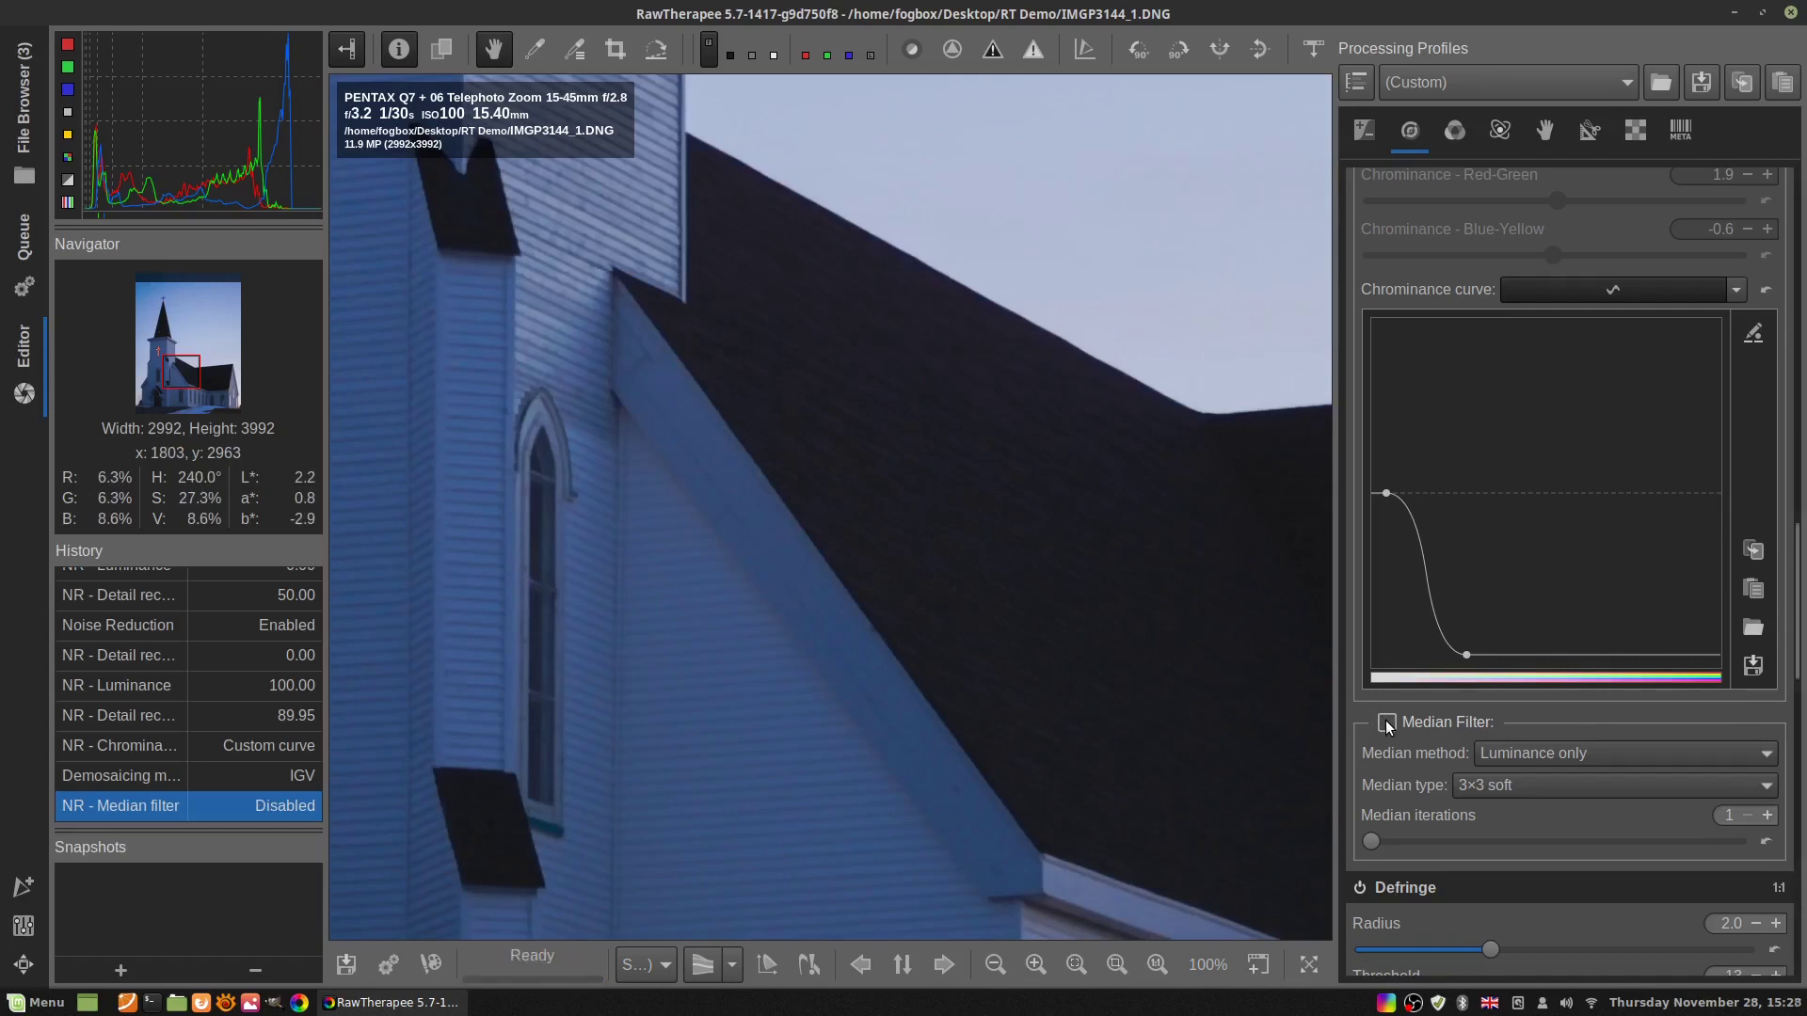
{"action": "left_click", "coordinate": [1386, 723]}
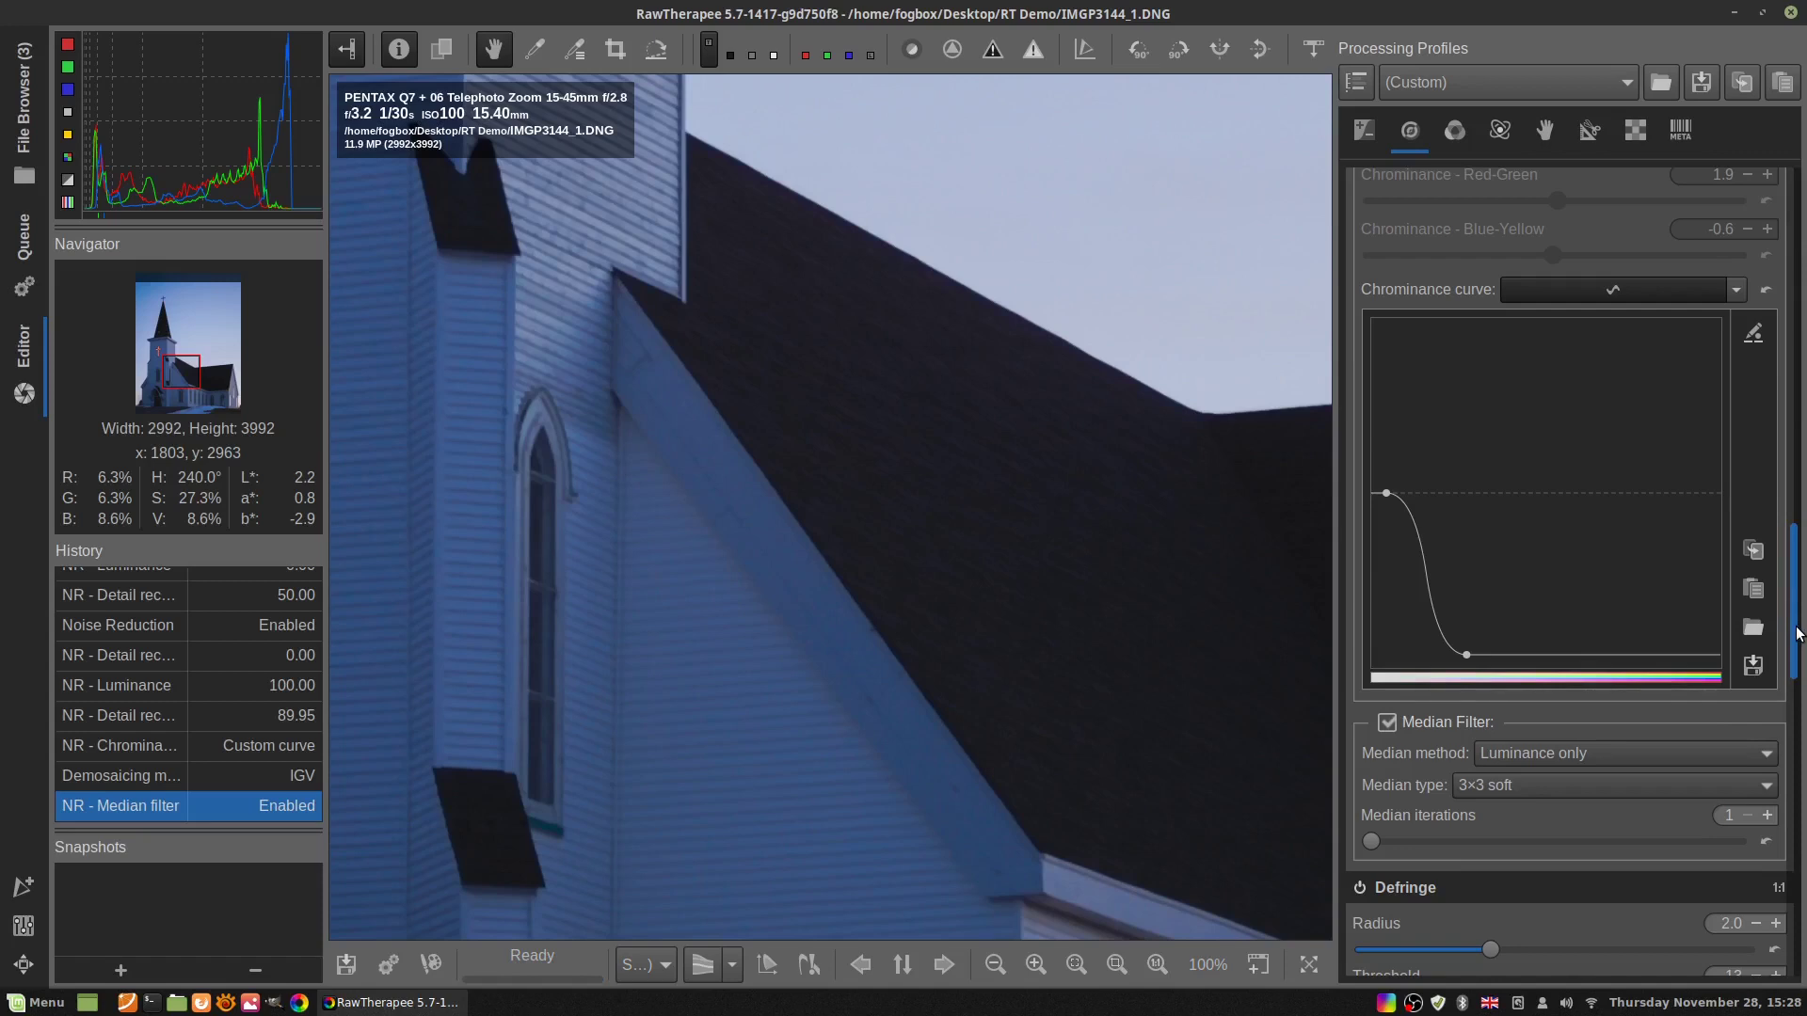
Enable Microcontrast and set its contrast threshold to 26 and its quantity to 27
{"action": "left_click_drag", "start_coordinate": [1796, 633], "coordinate": [1788, 509]}
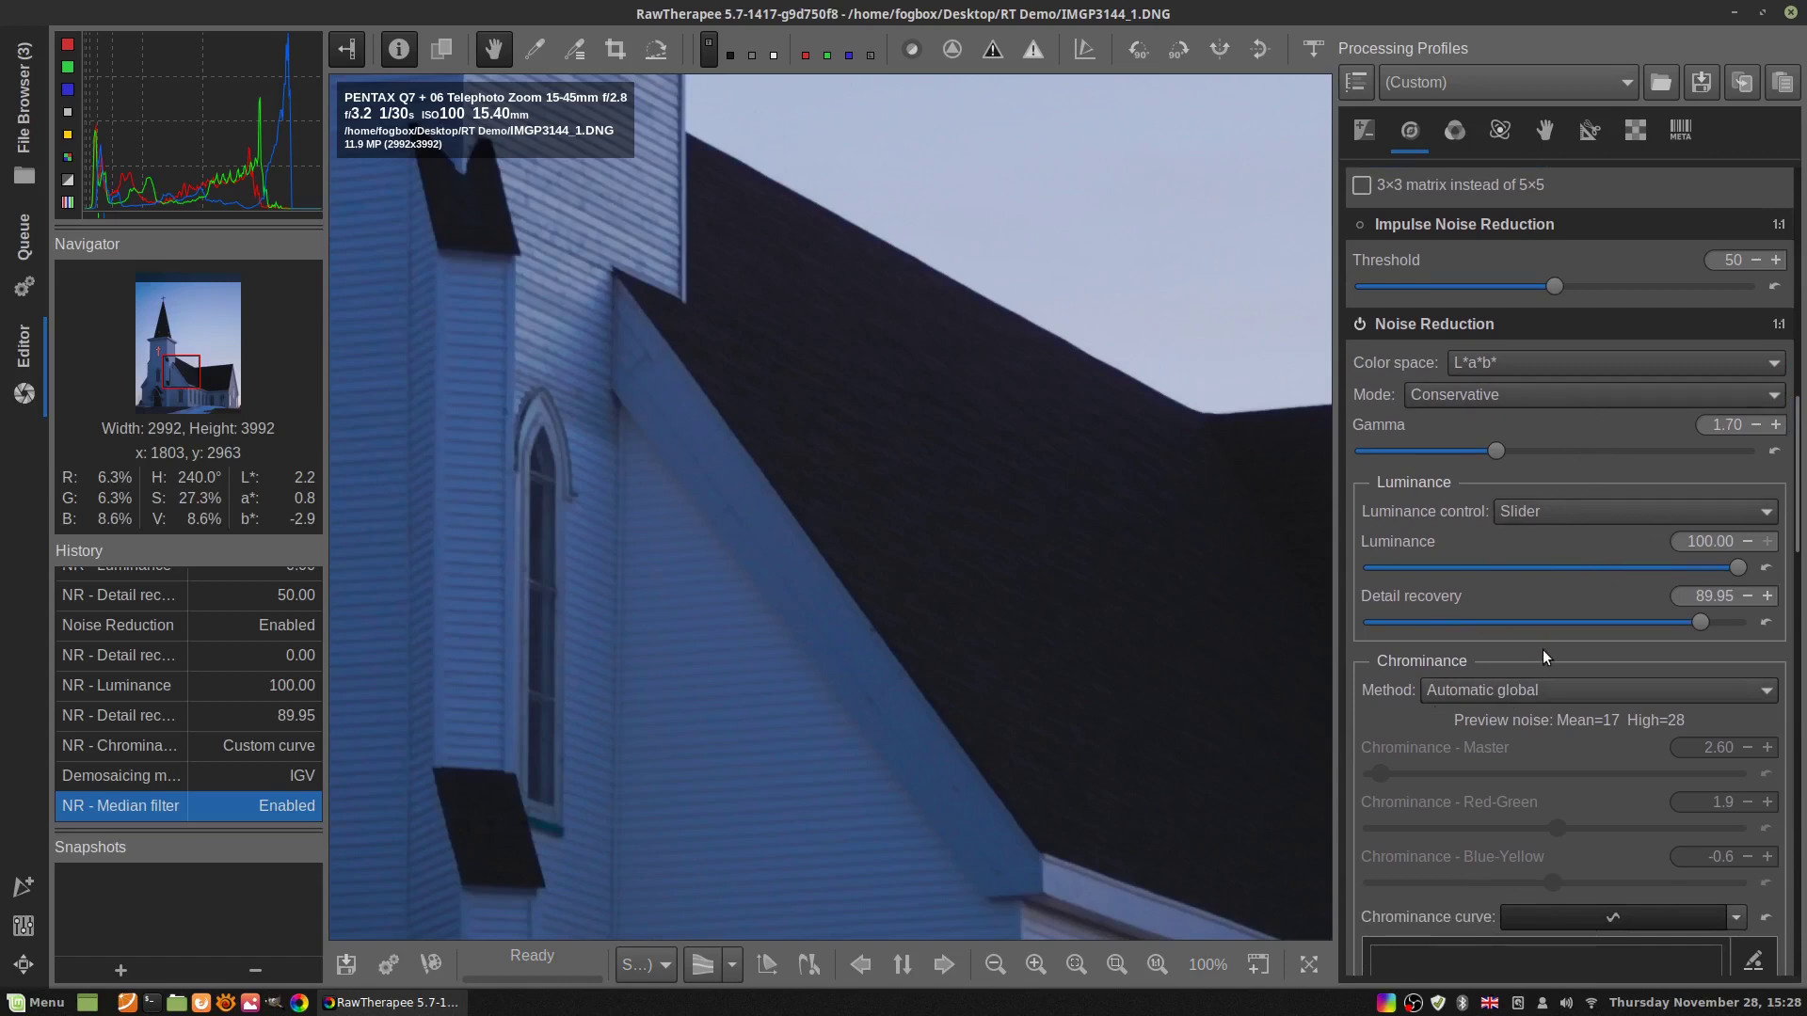
{"action": "scroll", "coordinate": [1544, 649], "scroll_direction": "up", "scroll_amount": 10}
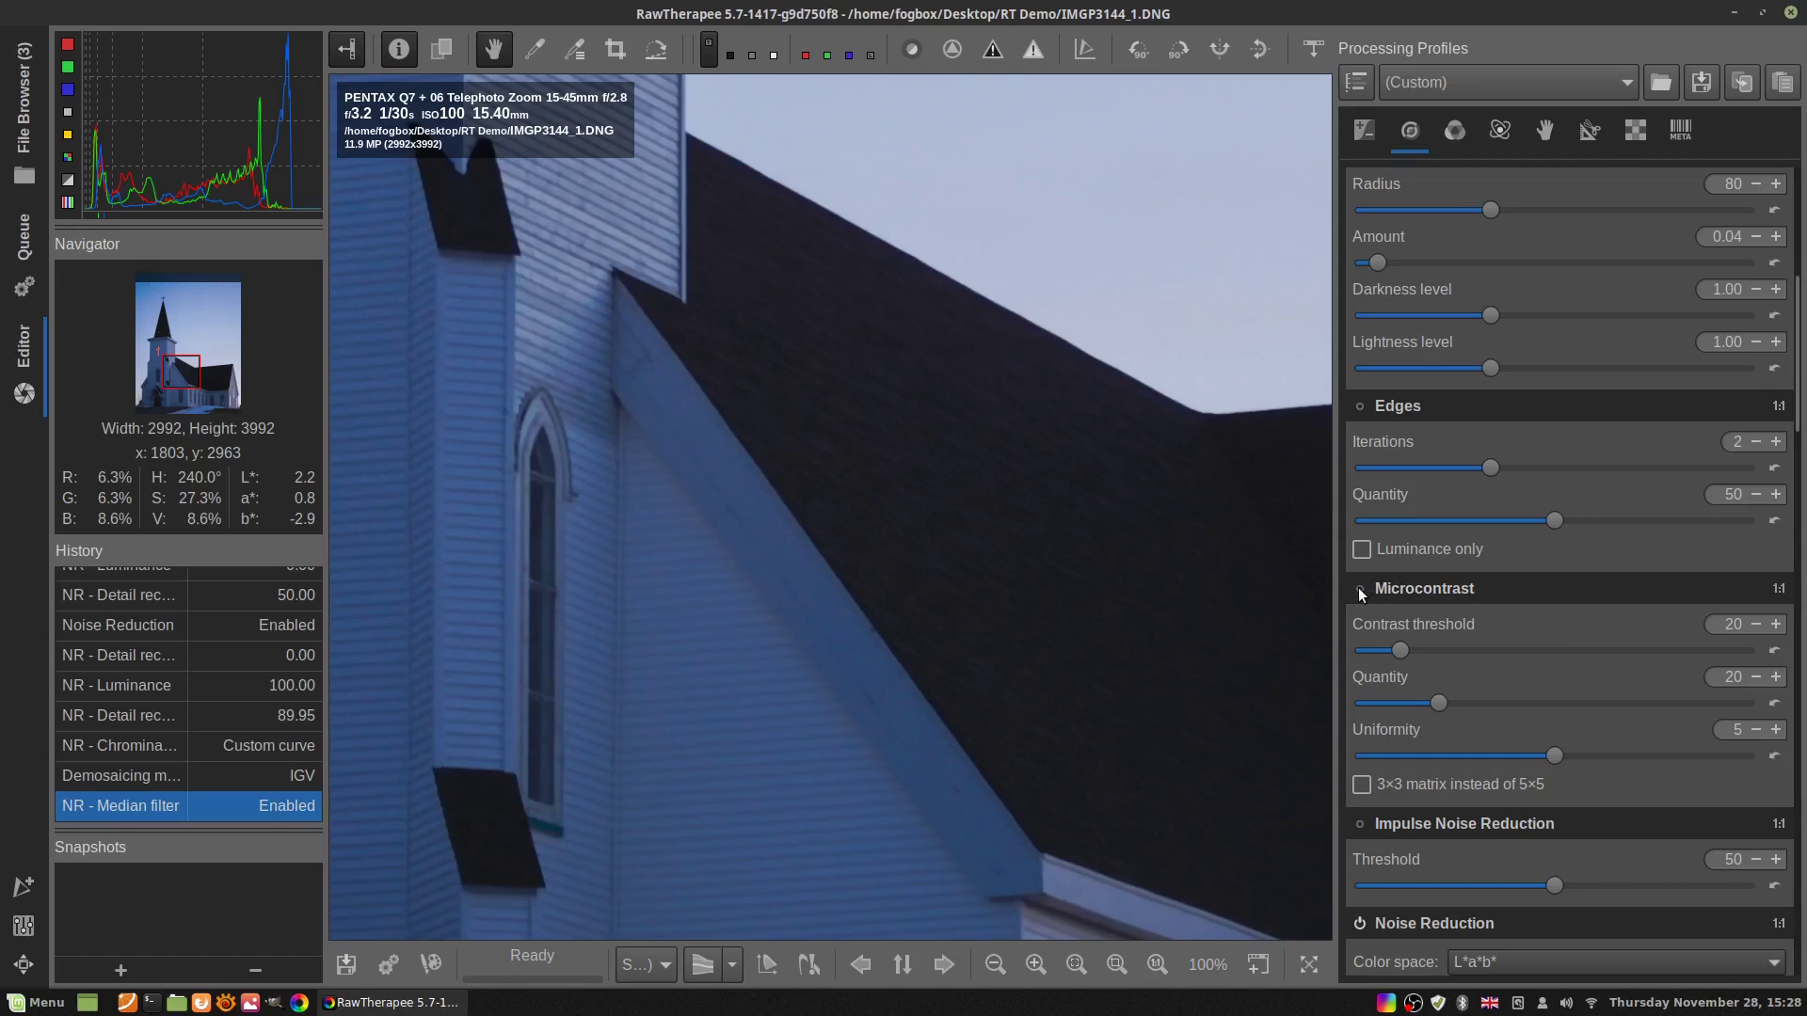
{"action": "left_click", "coordinate": [1360, 591]}
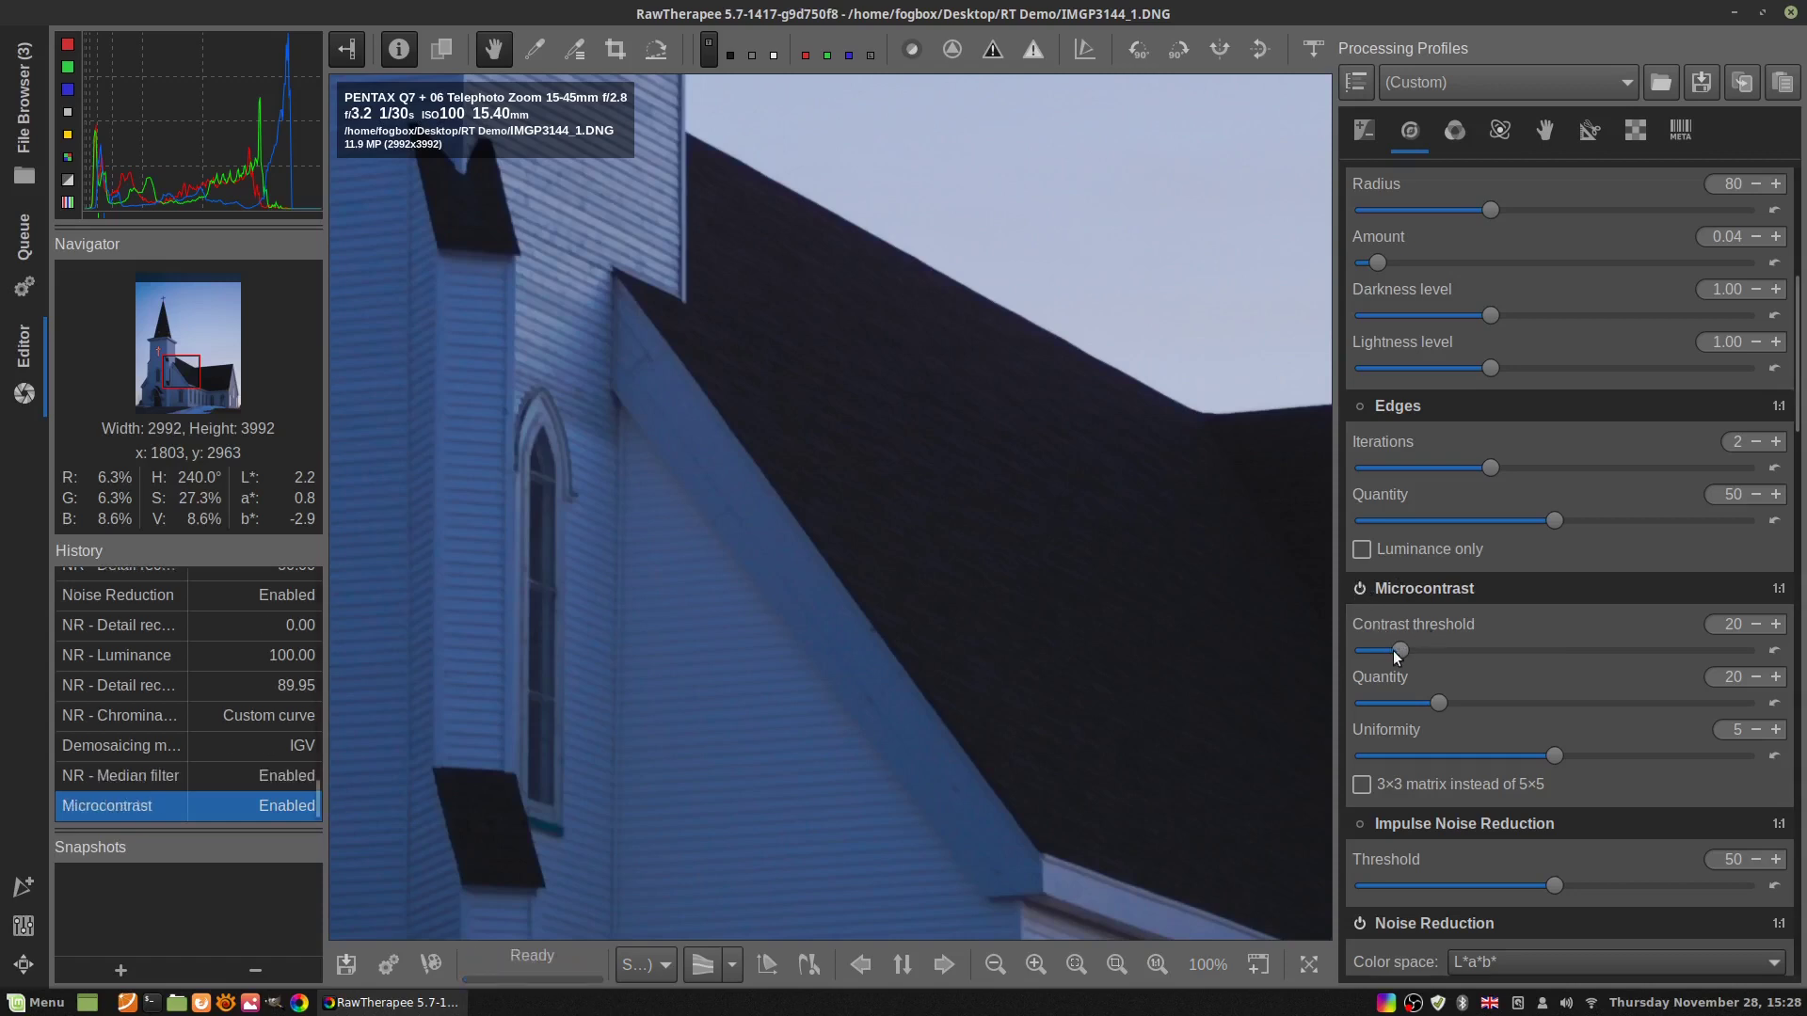
{"action": "scroll", "coordinate": [1538, 598], "scroll_direction": "up", "scroll_amount": 5}
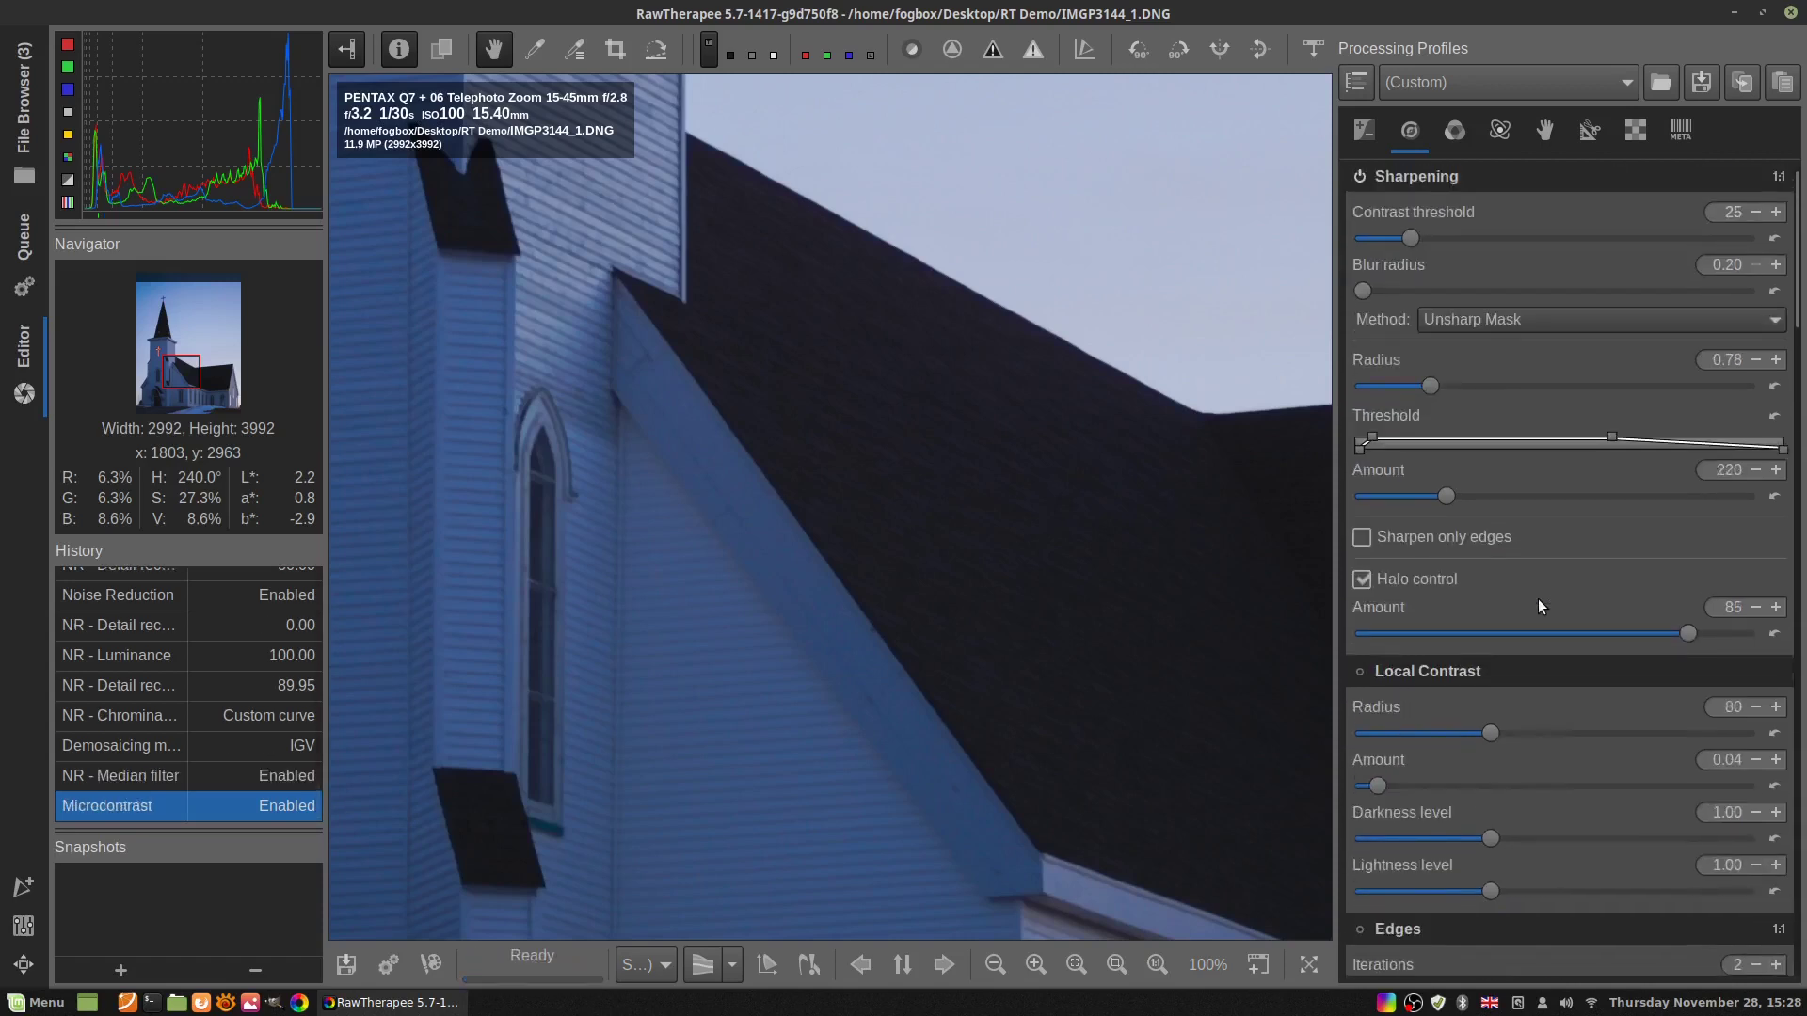
{"action": "scroll", "coordinate": [1442, 675], "scroll_direction": "down", "scroll_amount": 5}
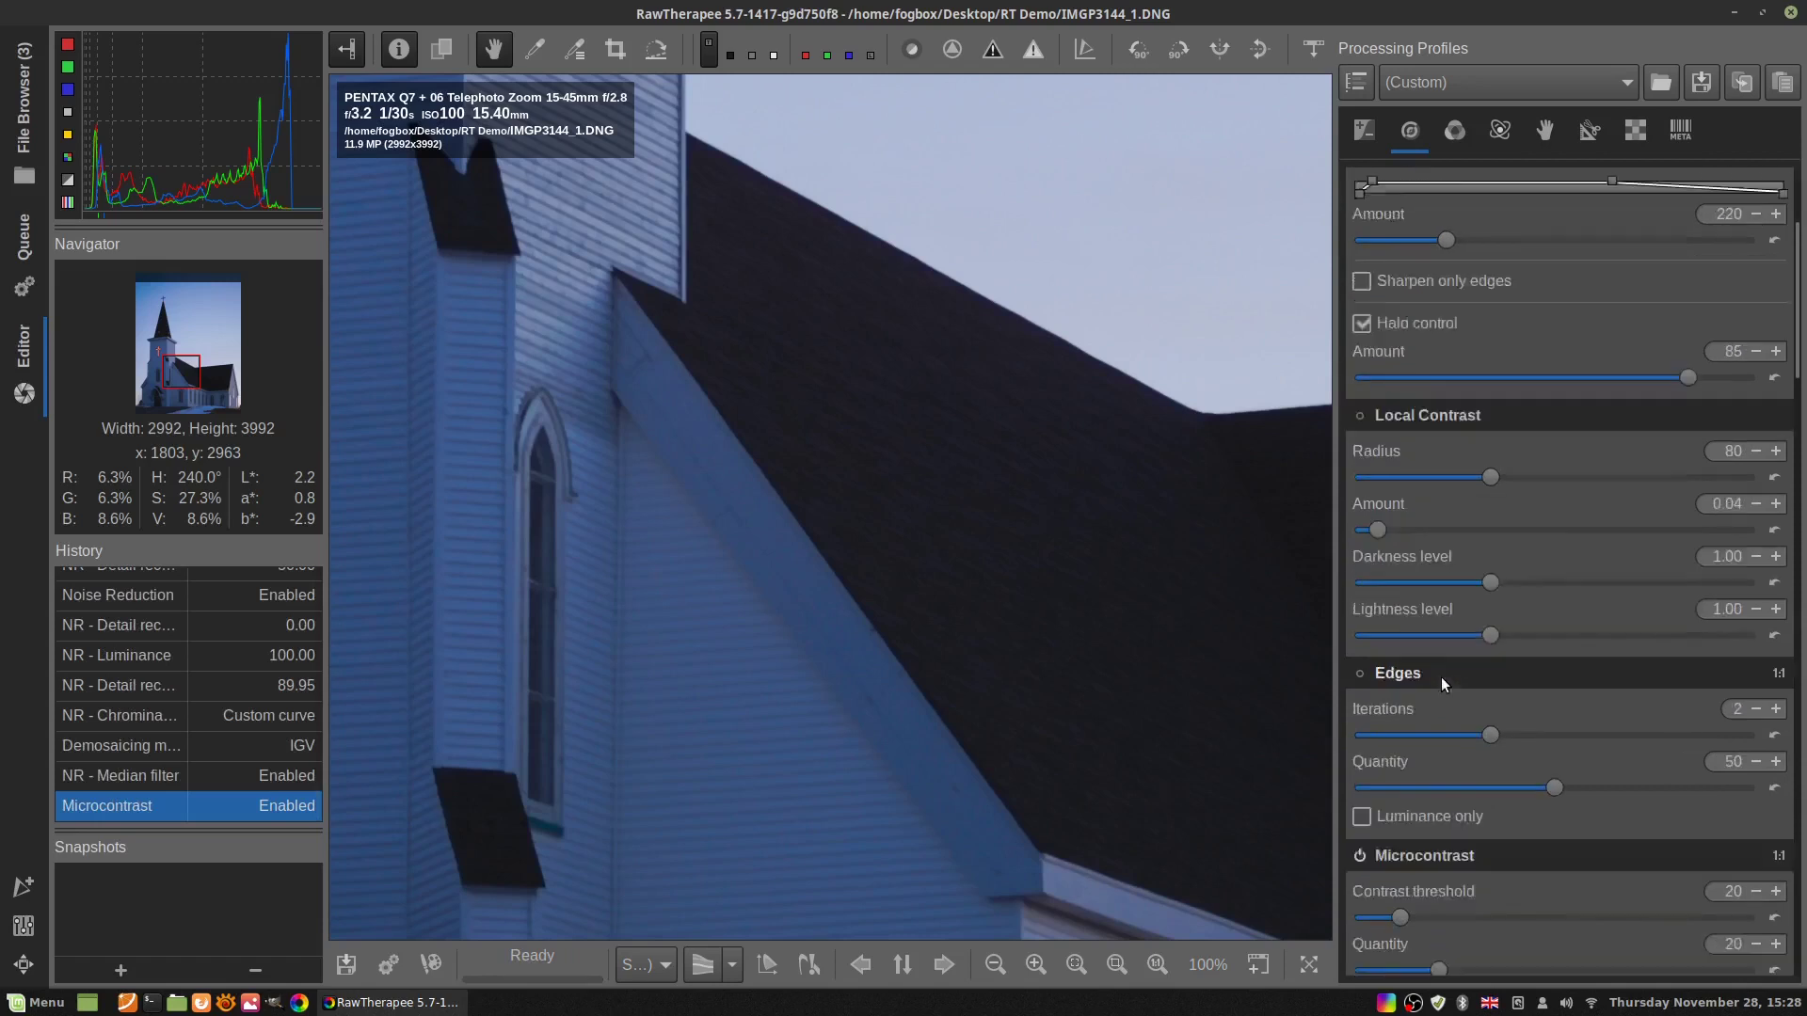
{"action": "left_click_drag", "start_coordinate": [1400, 664], "coordinate": [1412, 670]}
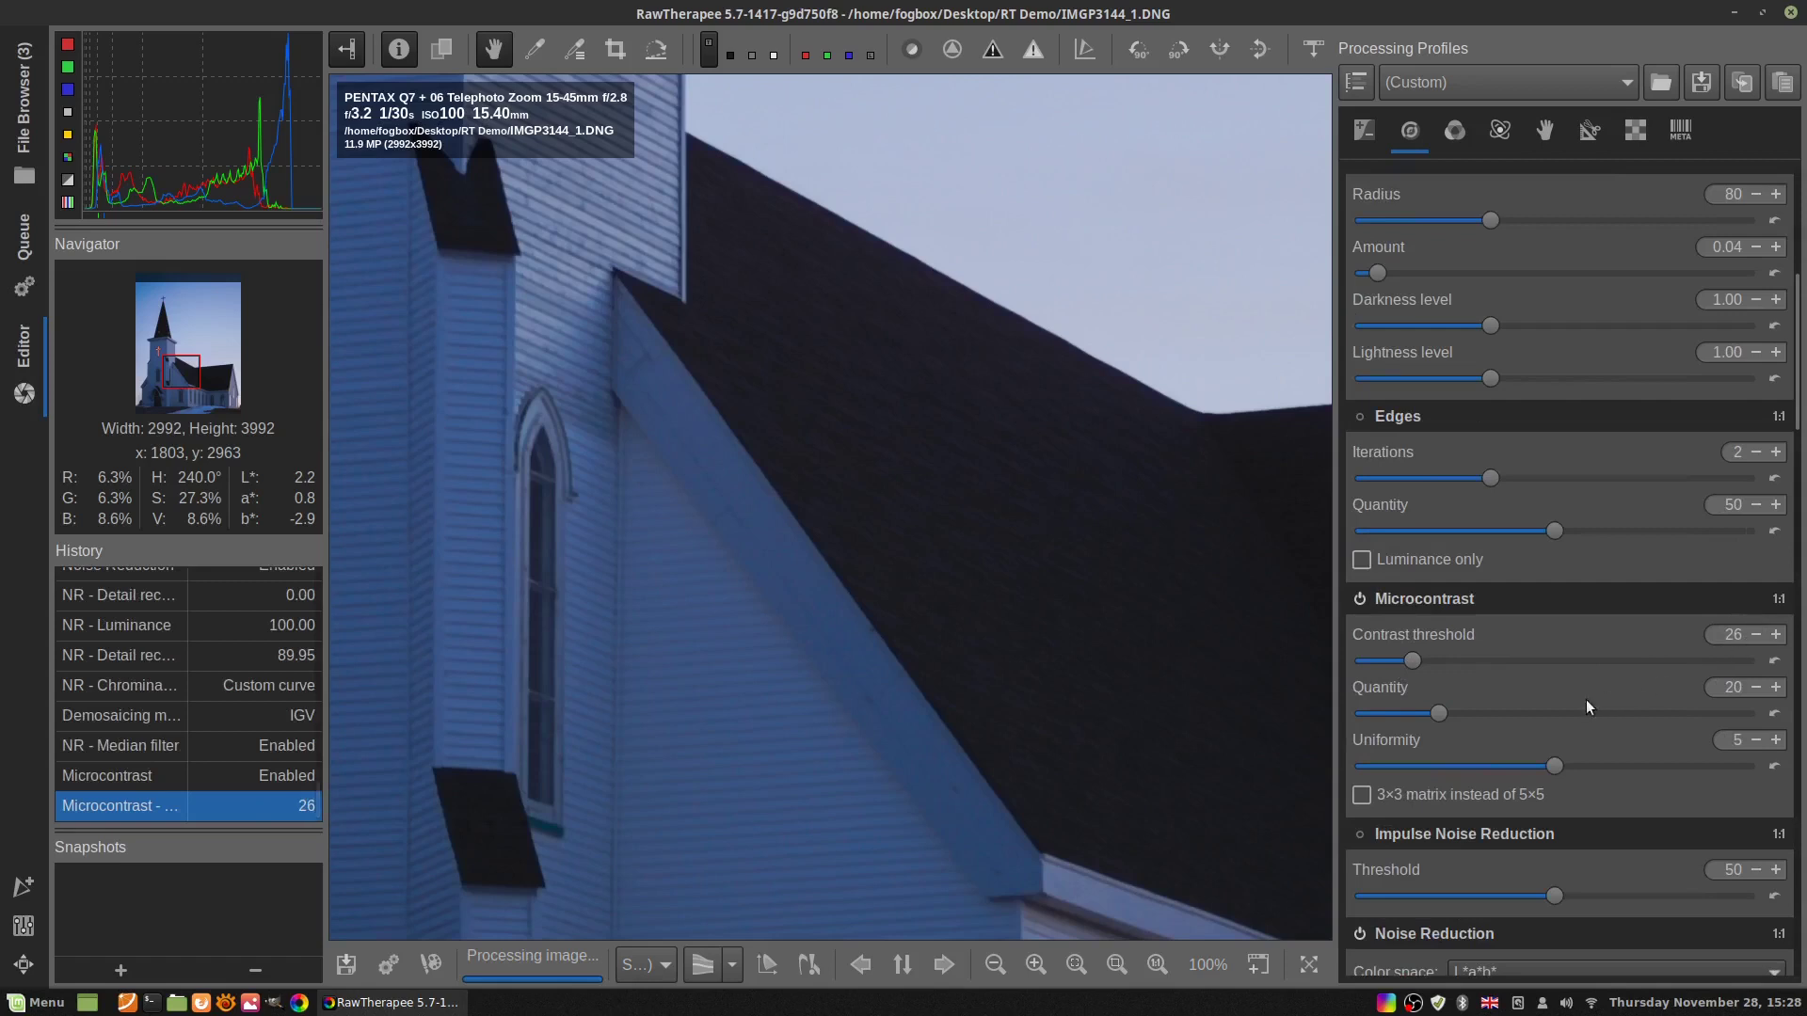
{"action": "left_click_drag", "start_coordinate": [1438, 720], "coordinate": [1463, 704]}
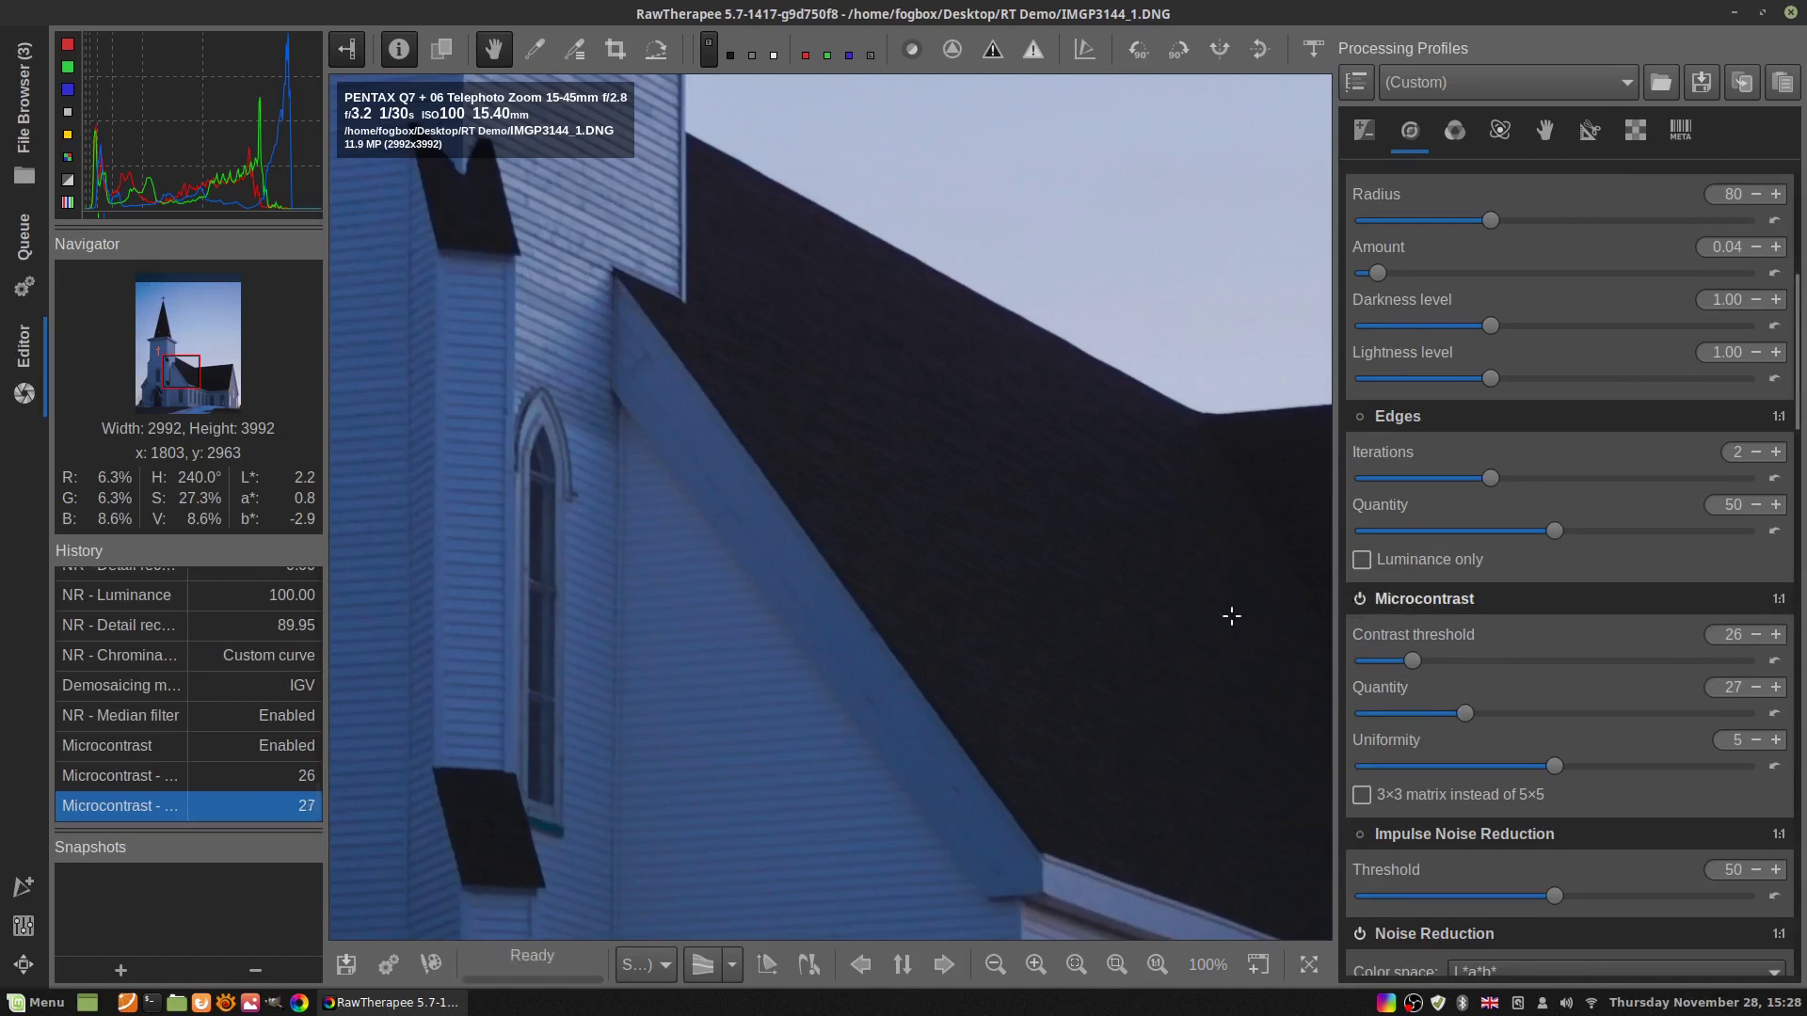
Compare the siding and roof without and with Microcontrast, and raise the Microcontrast quantity to 32
{"action": "left_click", "coordinate": [162, 711]}
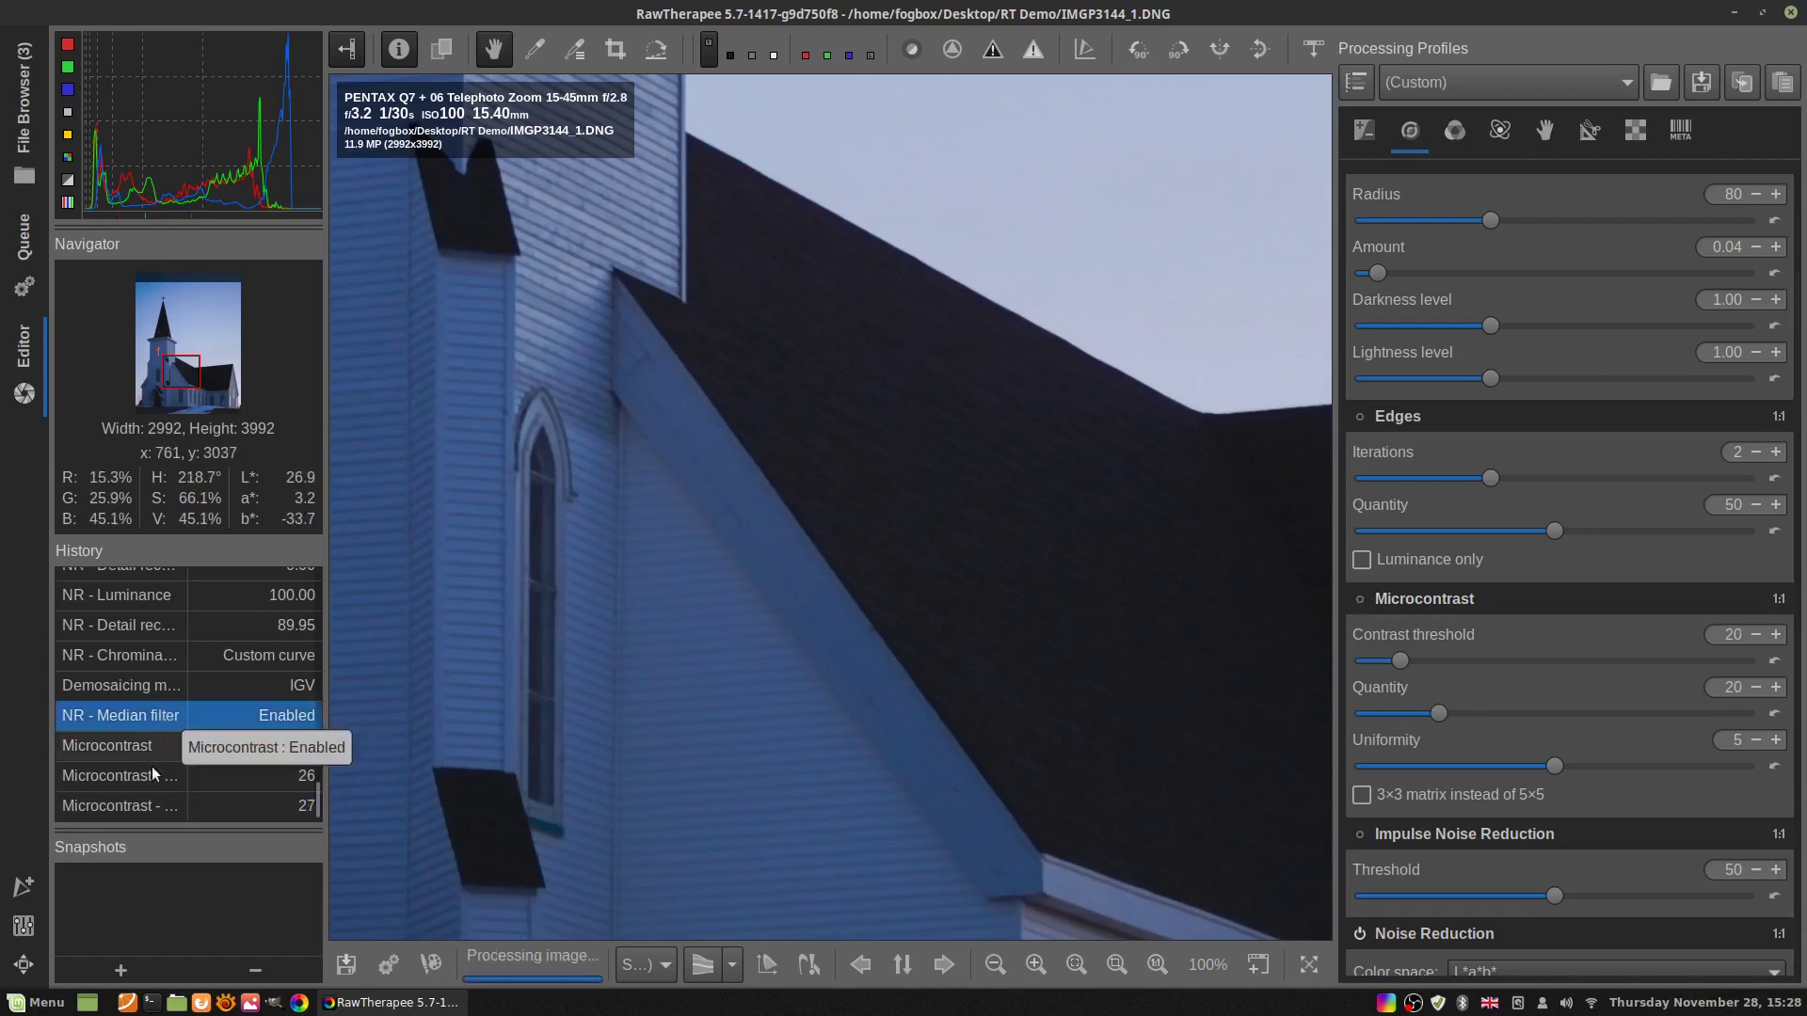
{"action": "left_click", "coordinate": [141, 806]}
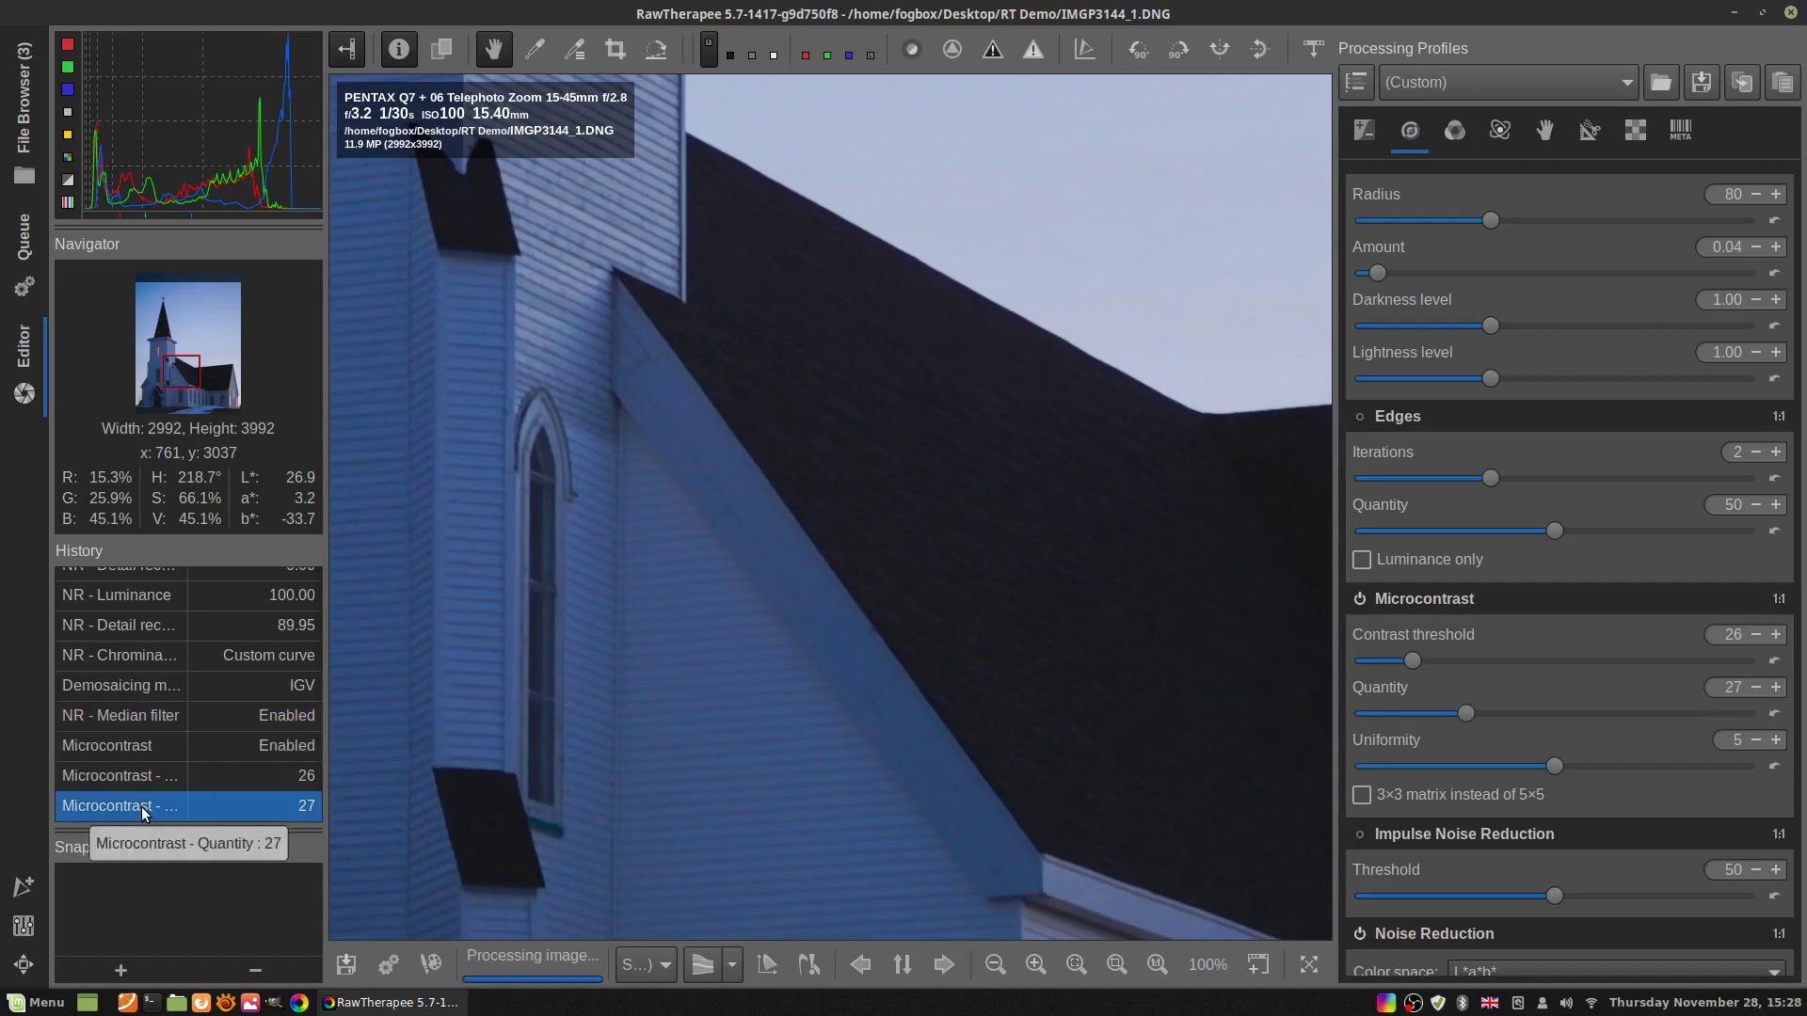
{"action": "left_click_drag", "start_coordinate": [1465, 715], "coordinate": [1476, 717]}
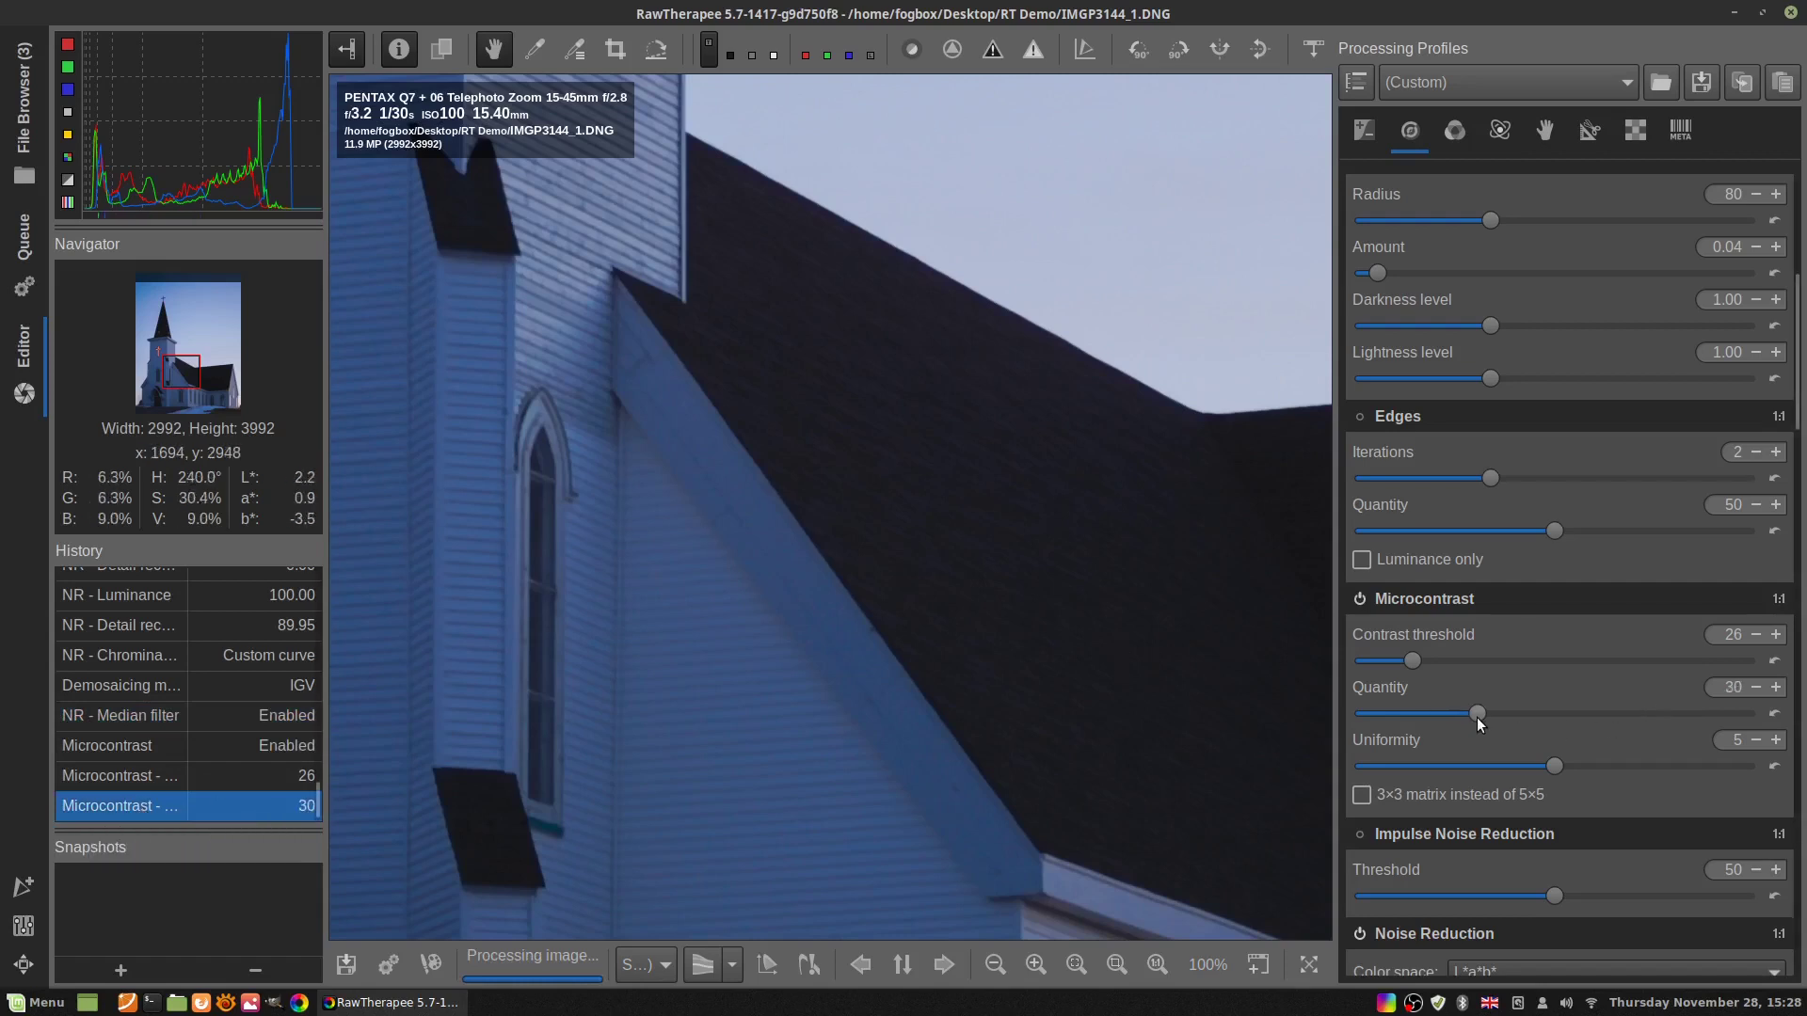
{"action": "left_click_drag", "start_coordinate": [1476, 717], "coordinate": [1483, 716]}
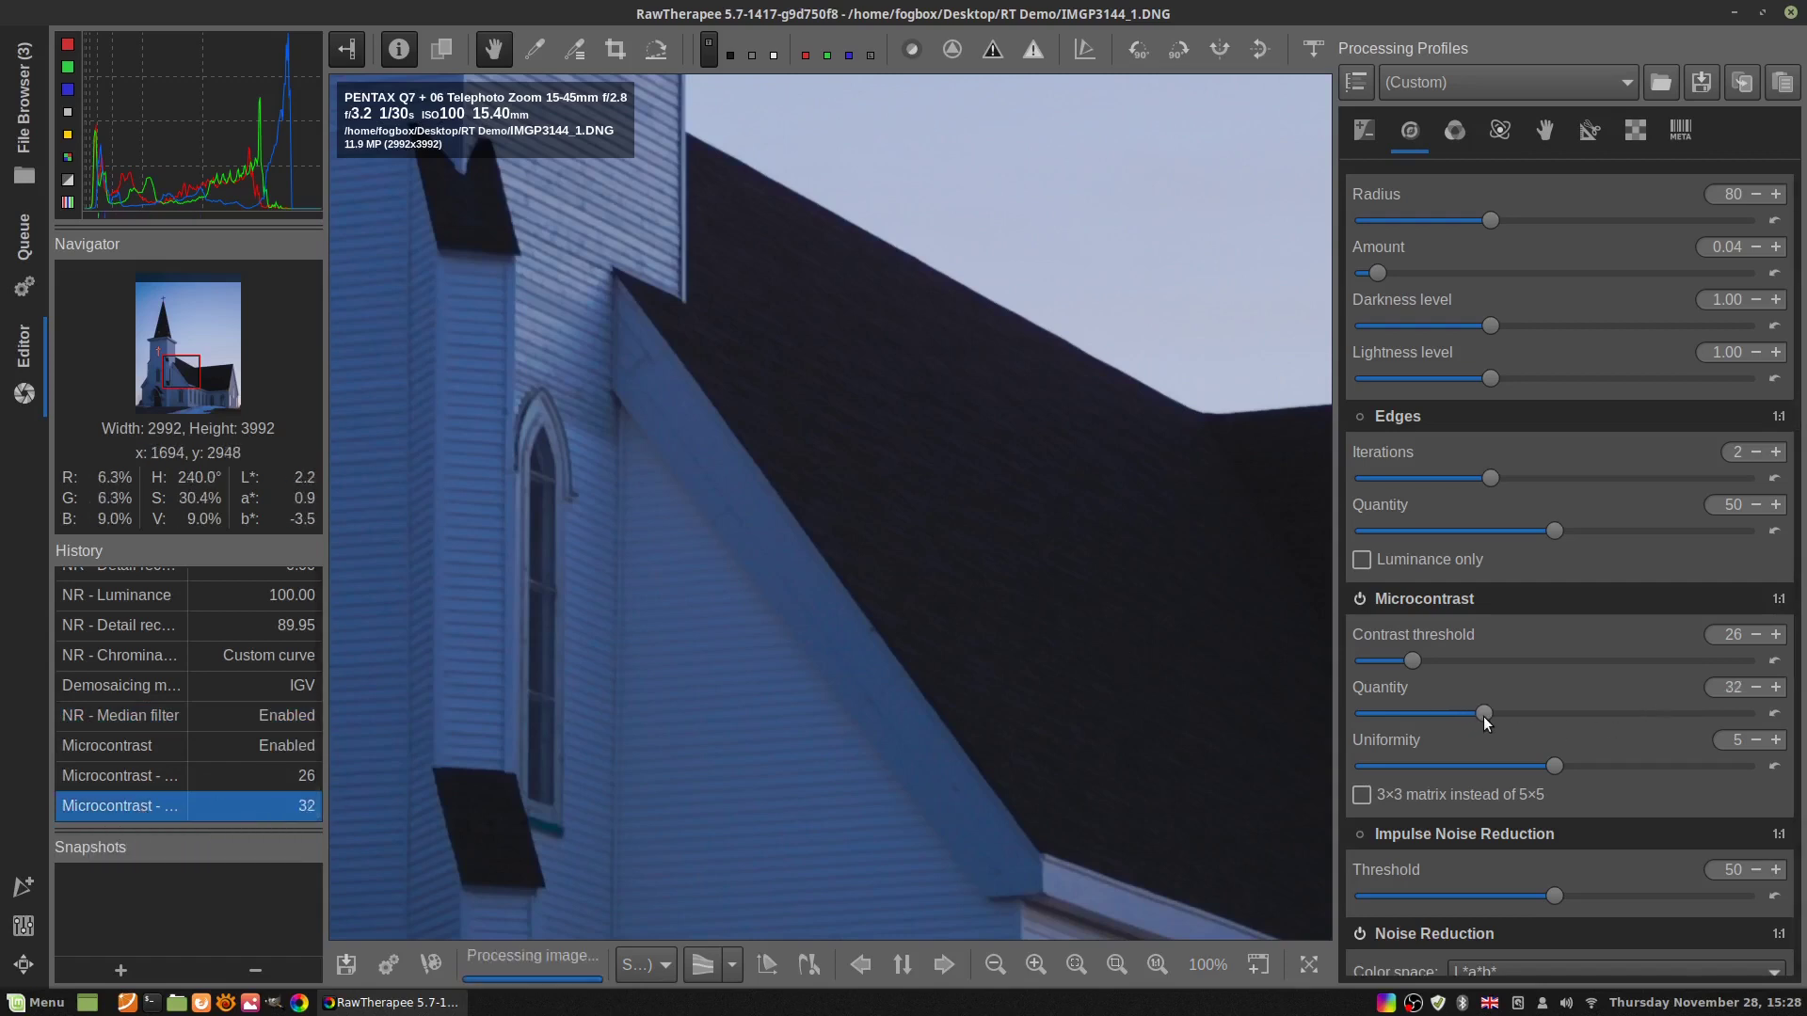
Compare the latest edit with the history states before Microcontrast and before the Median Filter, ending on the latest edit
{"action": "left_click", "coordinate": [144, 717]}
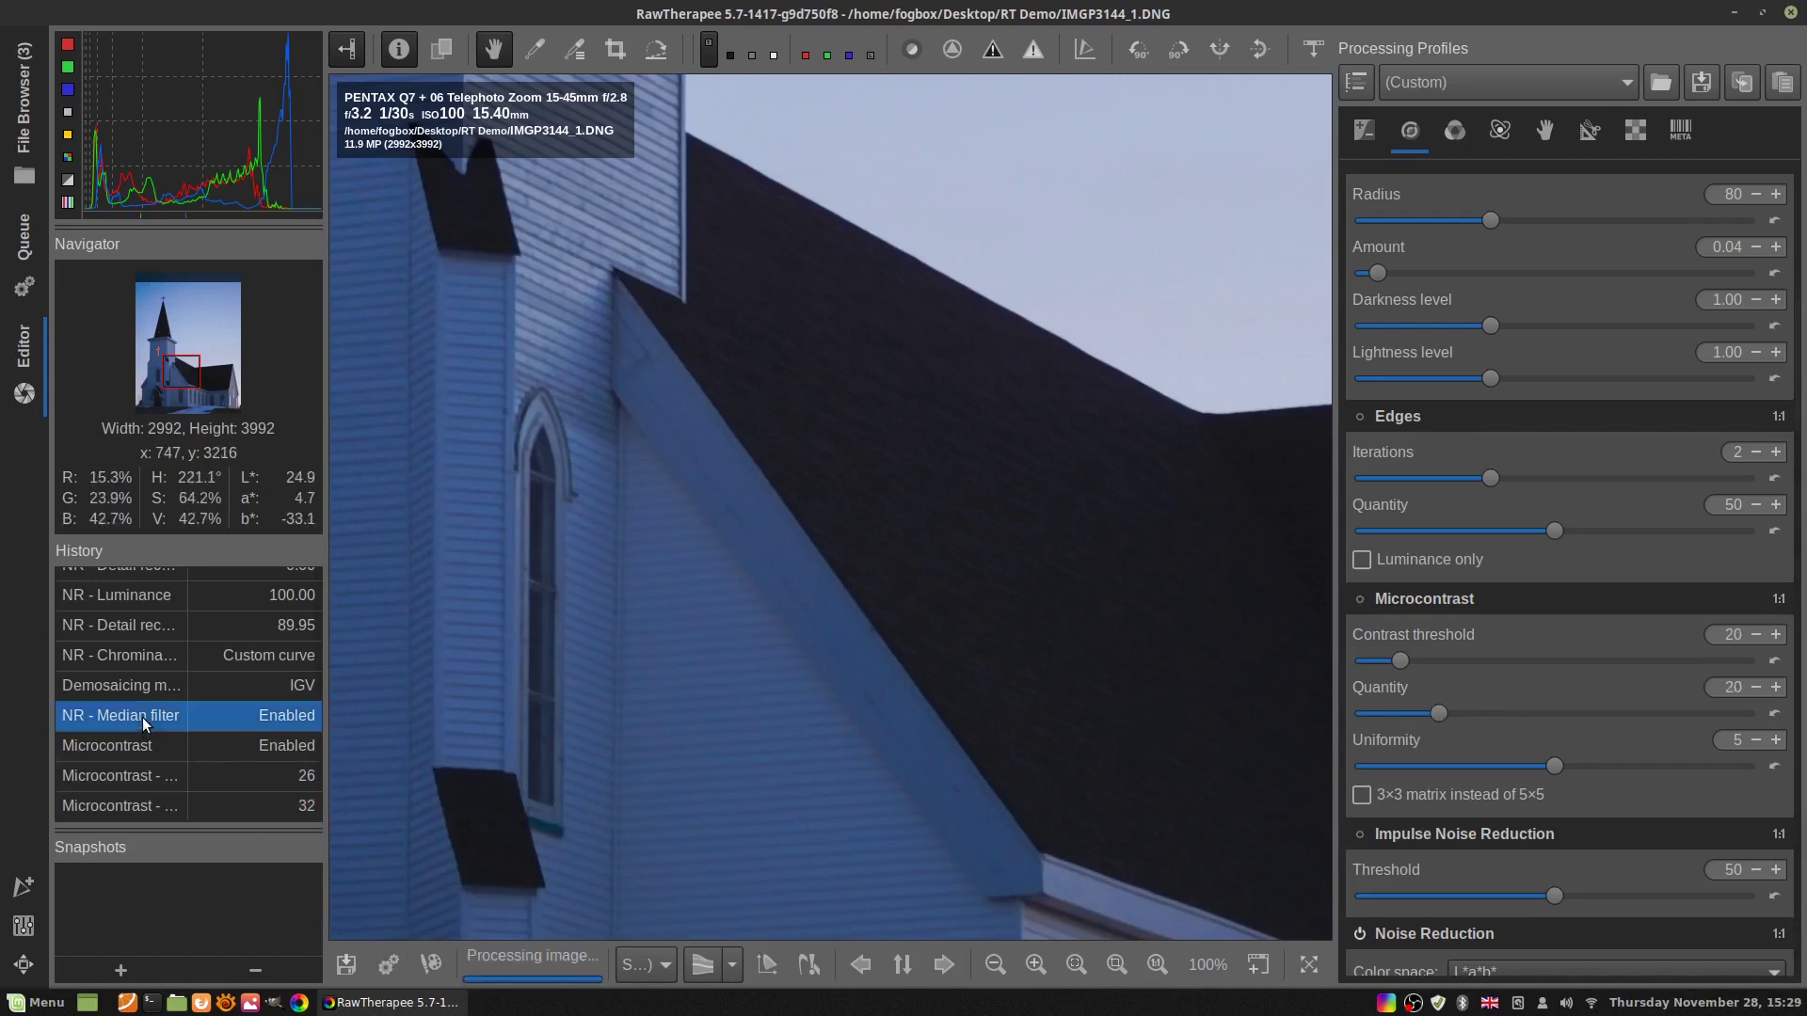
{"action": "left_click", "coordinate": [144, 807]}
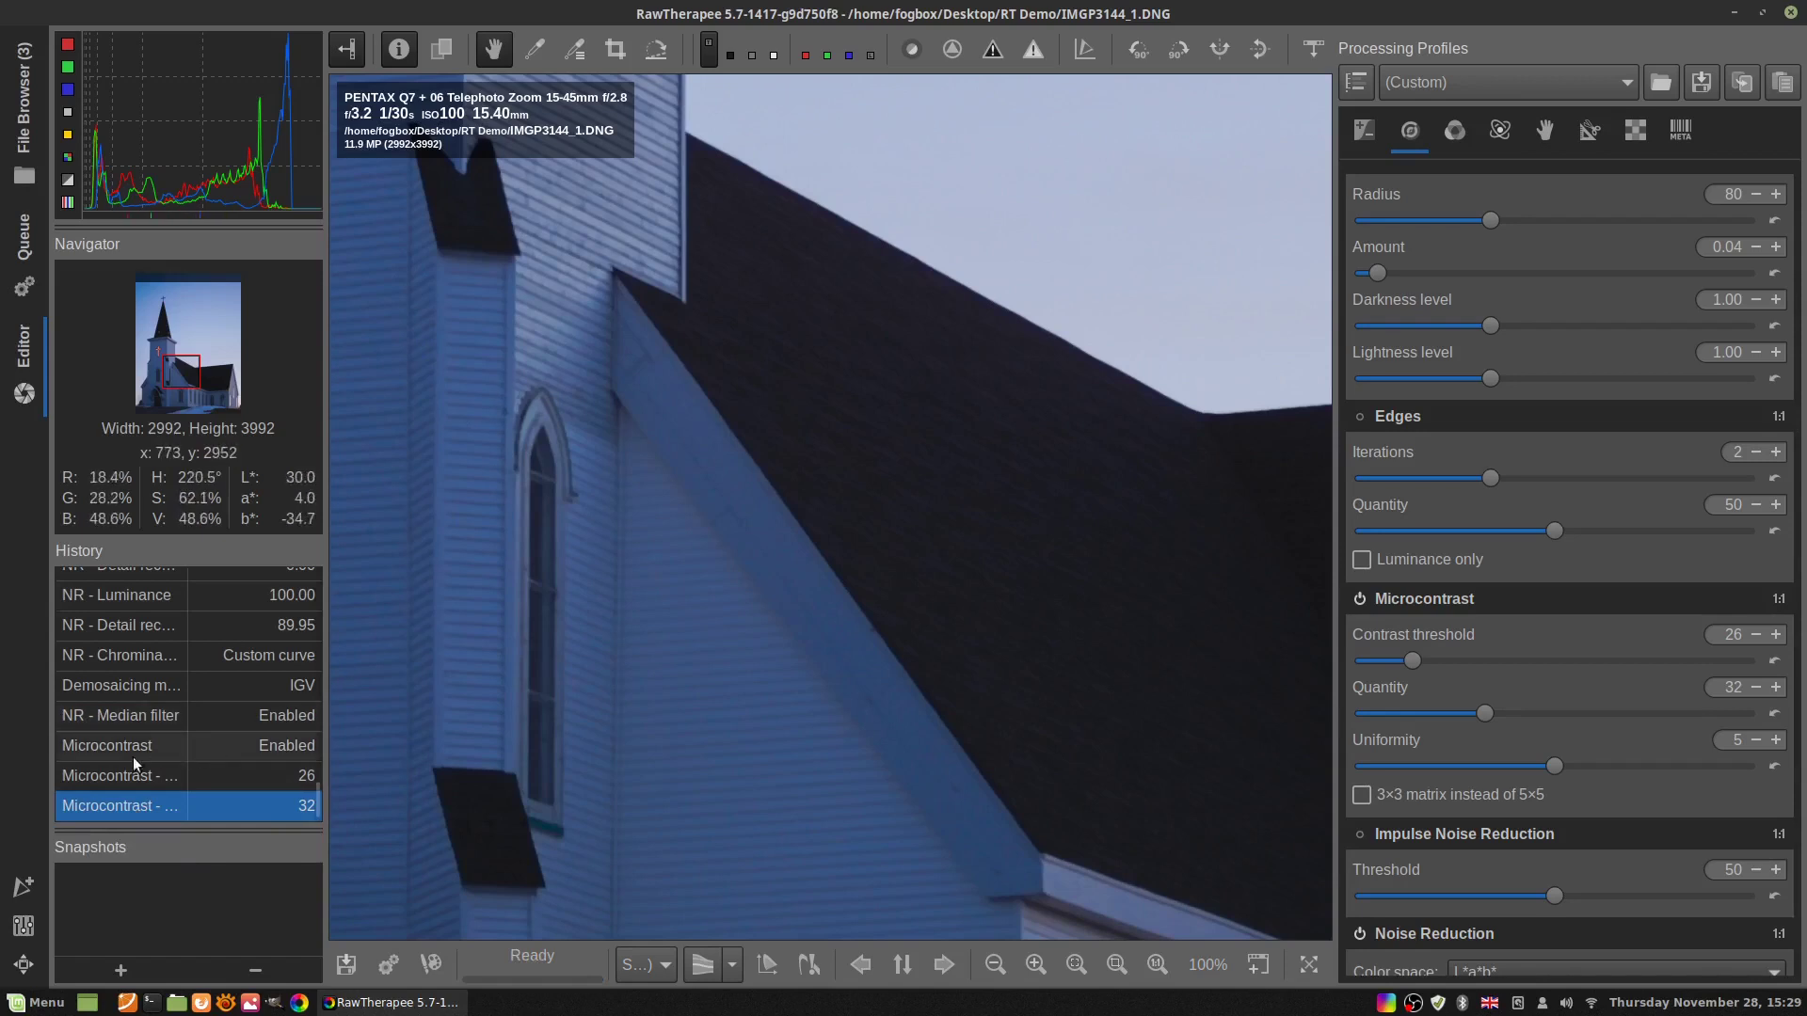
{"action": "left_click", "coordinate": [154, 689]}
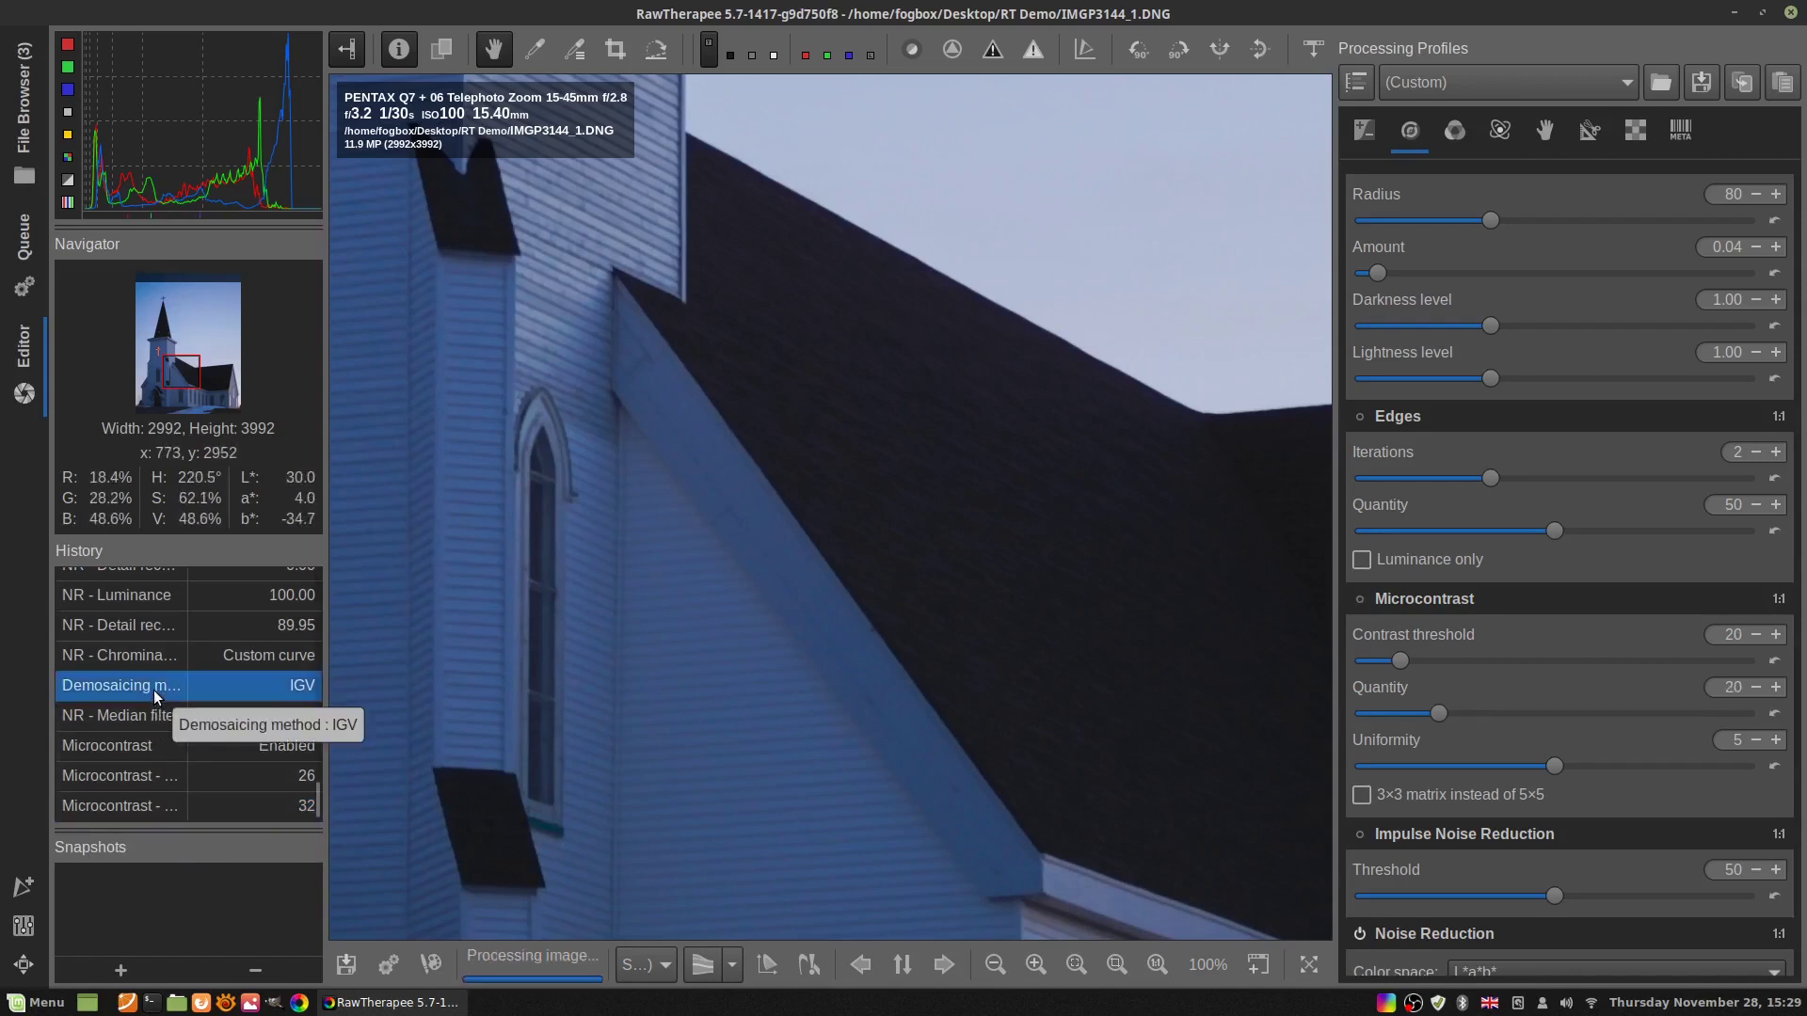
{"action": "left_click", "coordinate": [128, 807]}
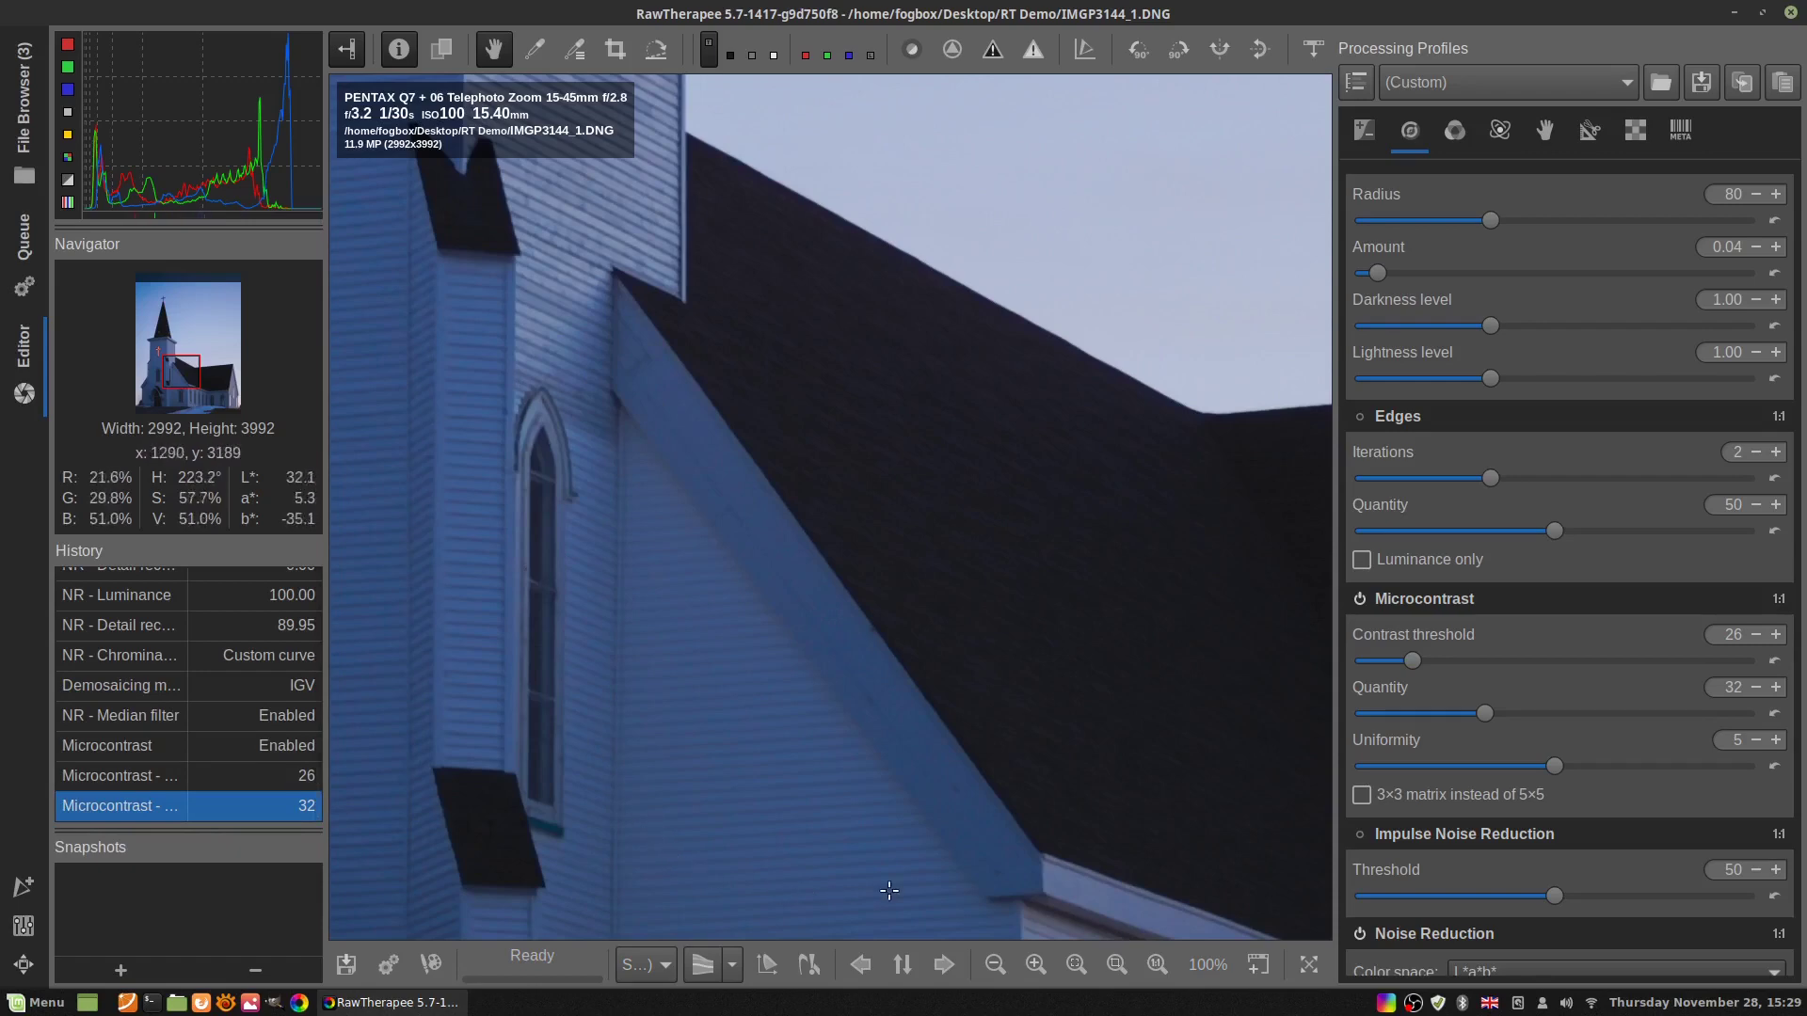
View the church entrance and recall the earlier Coarse rotation state from the edit history for a before-and-after comparison
{"action": "left_click_drag", "start_coordinate": [765, 791], "coordinate": [940, 754]}
{"action": "left_click_drag", "start_coordinate": [1054, 806], "coordinate": [941, 616]}
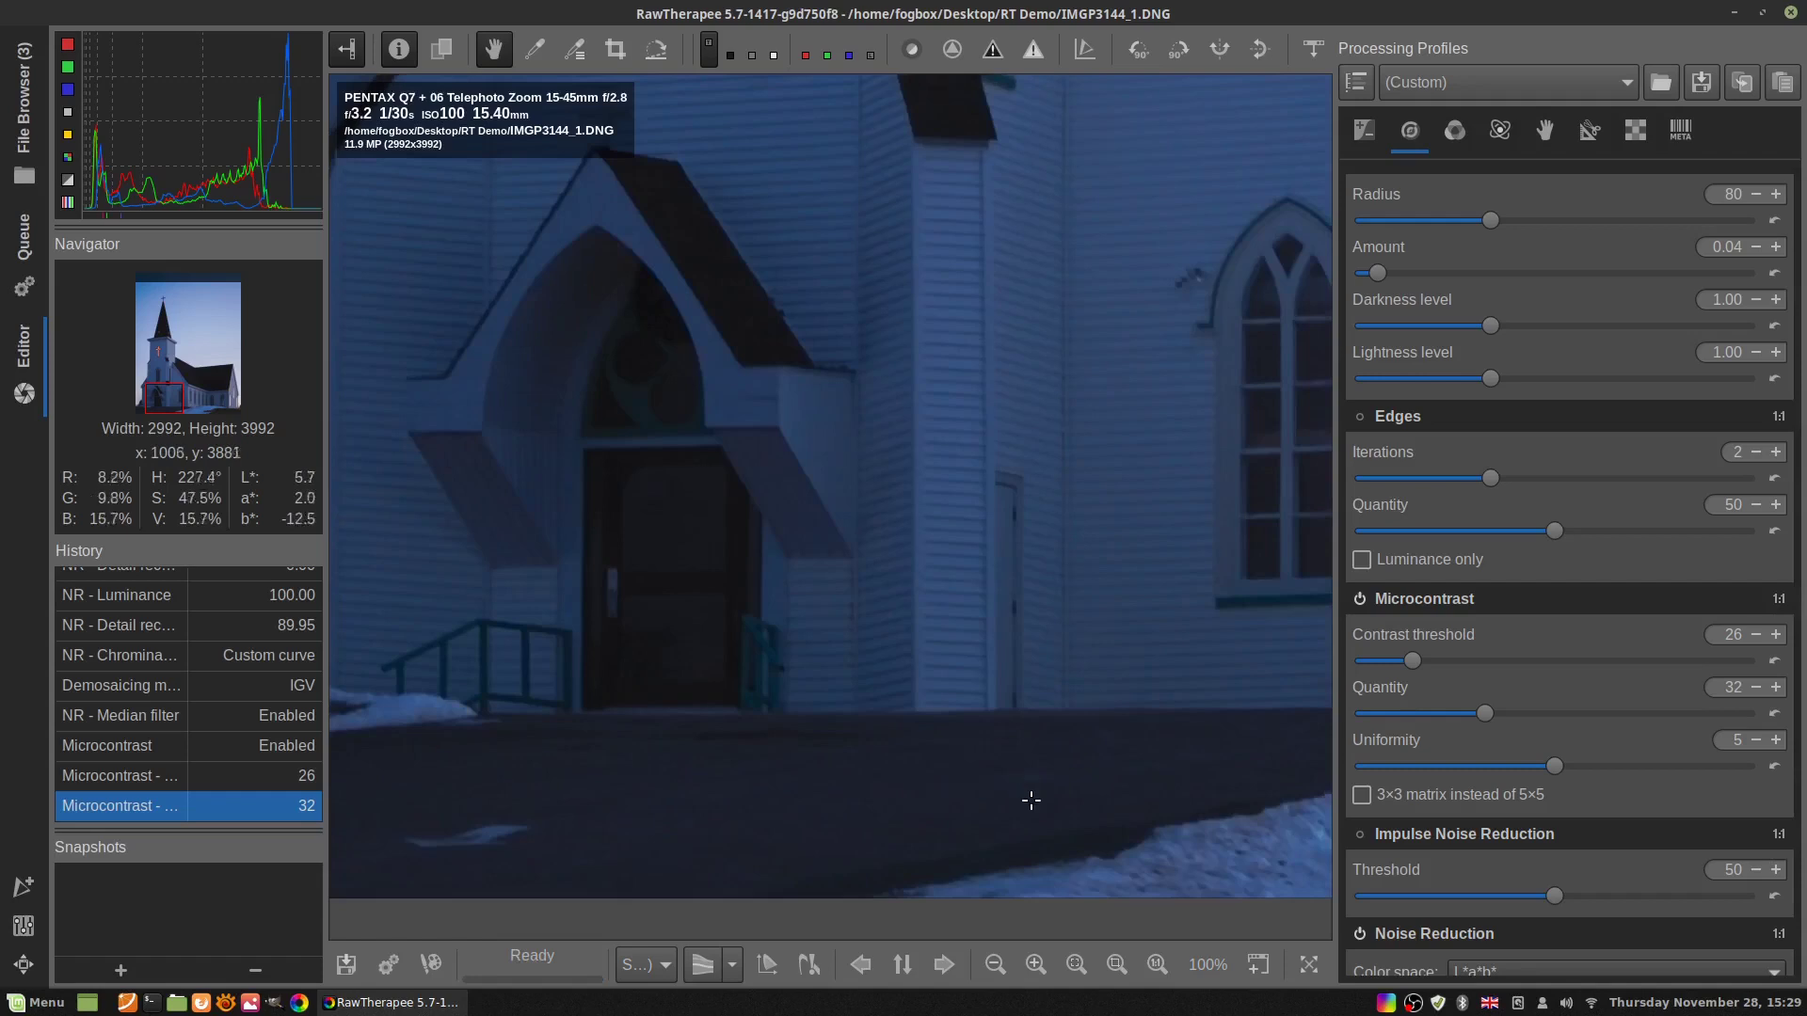
{"action": "scroll", "coordinate": [1402, 441], "scroll_direction": "up", "scroll_amount": 5}
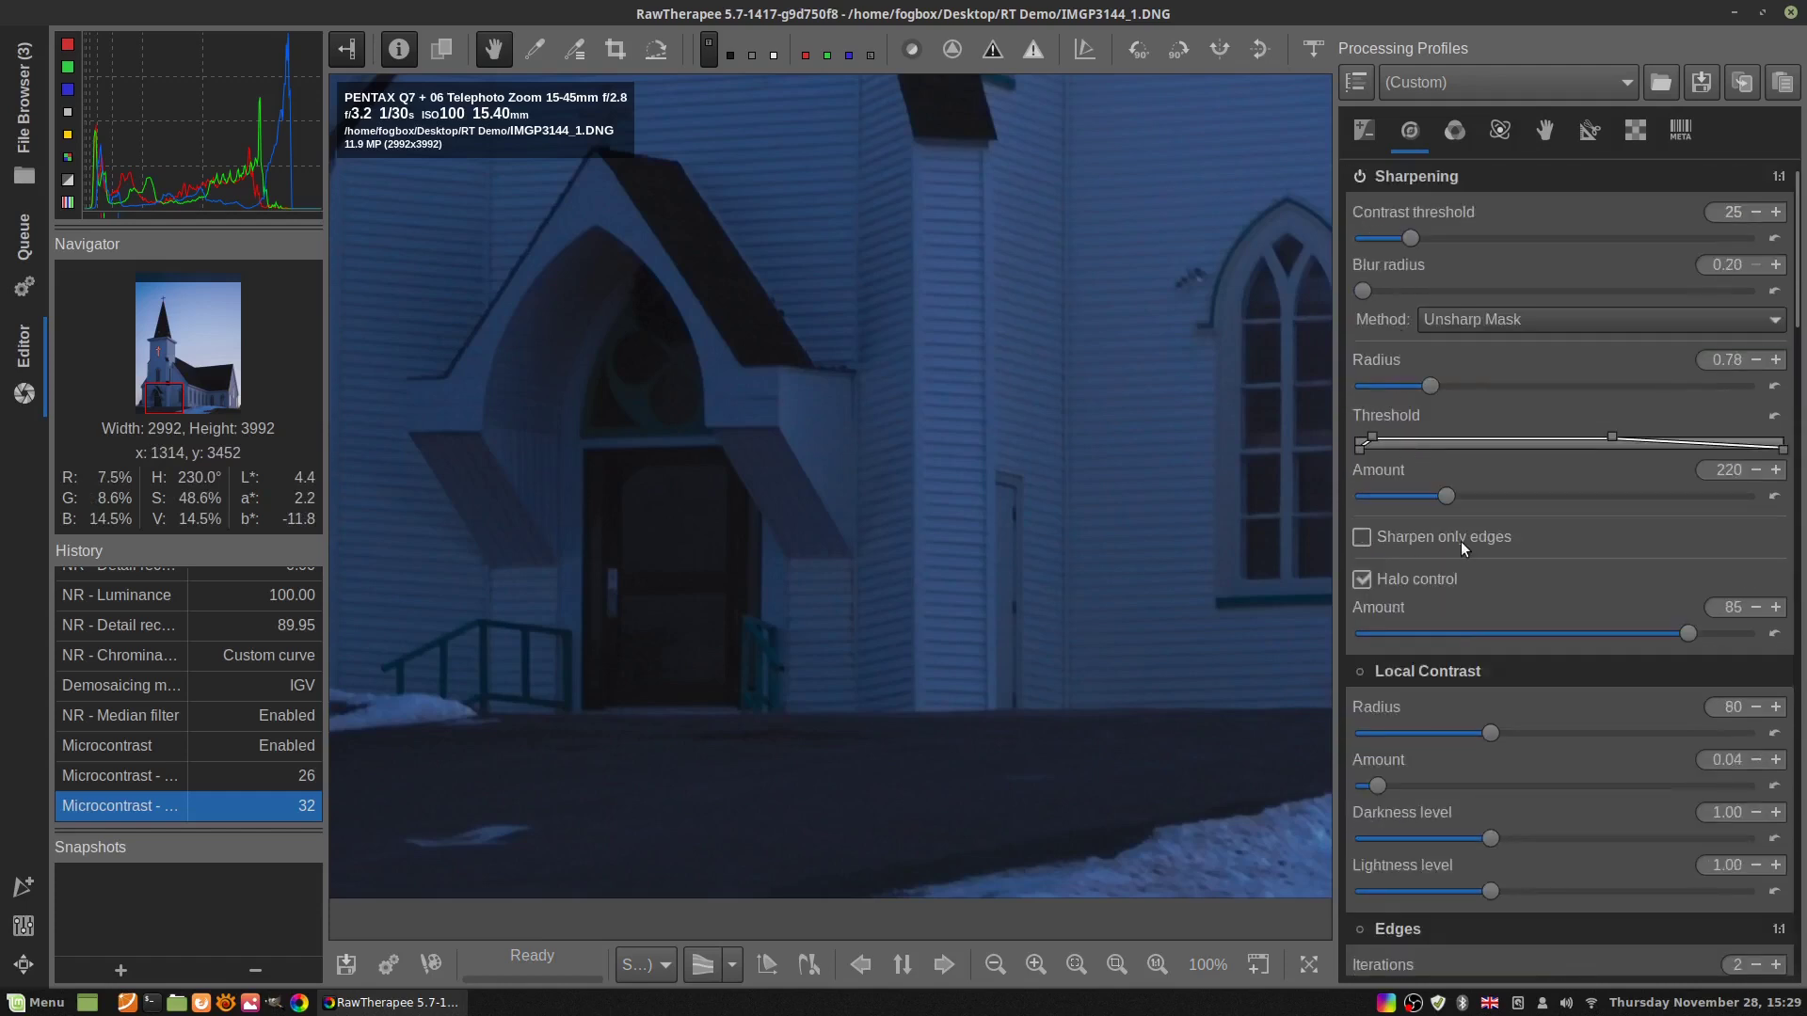
{"action": "scroll", "coordinate": [128, 704], "scroll_direction": "up", "scroll_amount": 5}
{"action": "scroll", "coordinate": [129, 711], "scroll_direction": "up", "scroll_amount": 3}
{"action": "scroll", "coordinate": [128, 703], "scroll_direction": "up", "scroll_amount": 5}
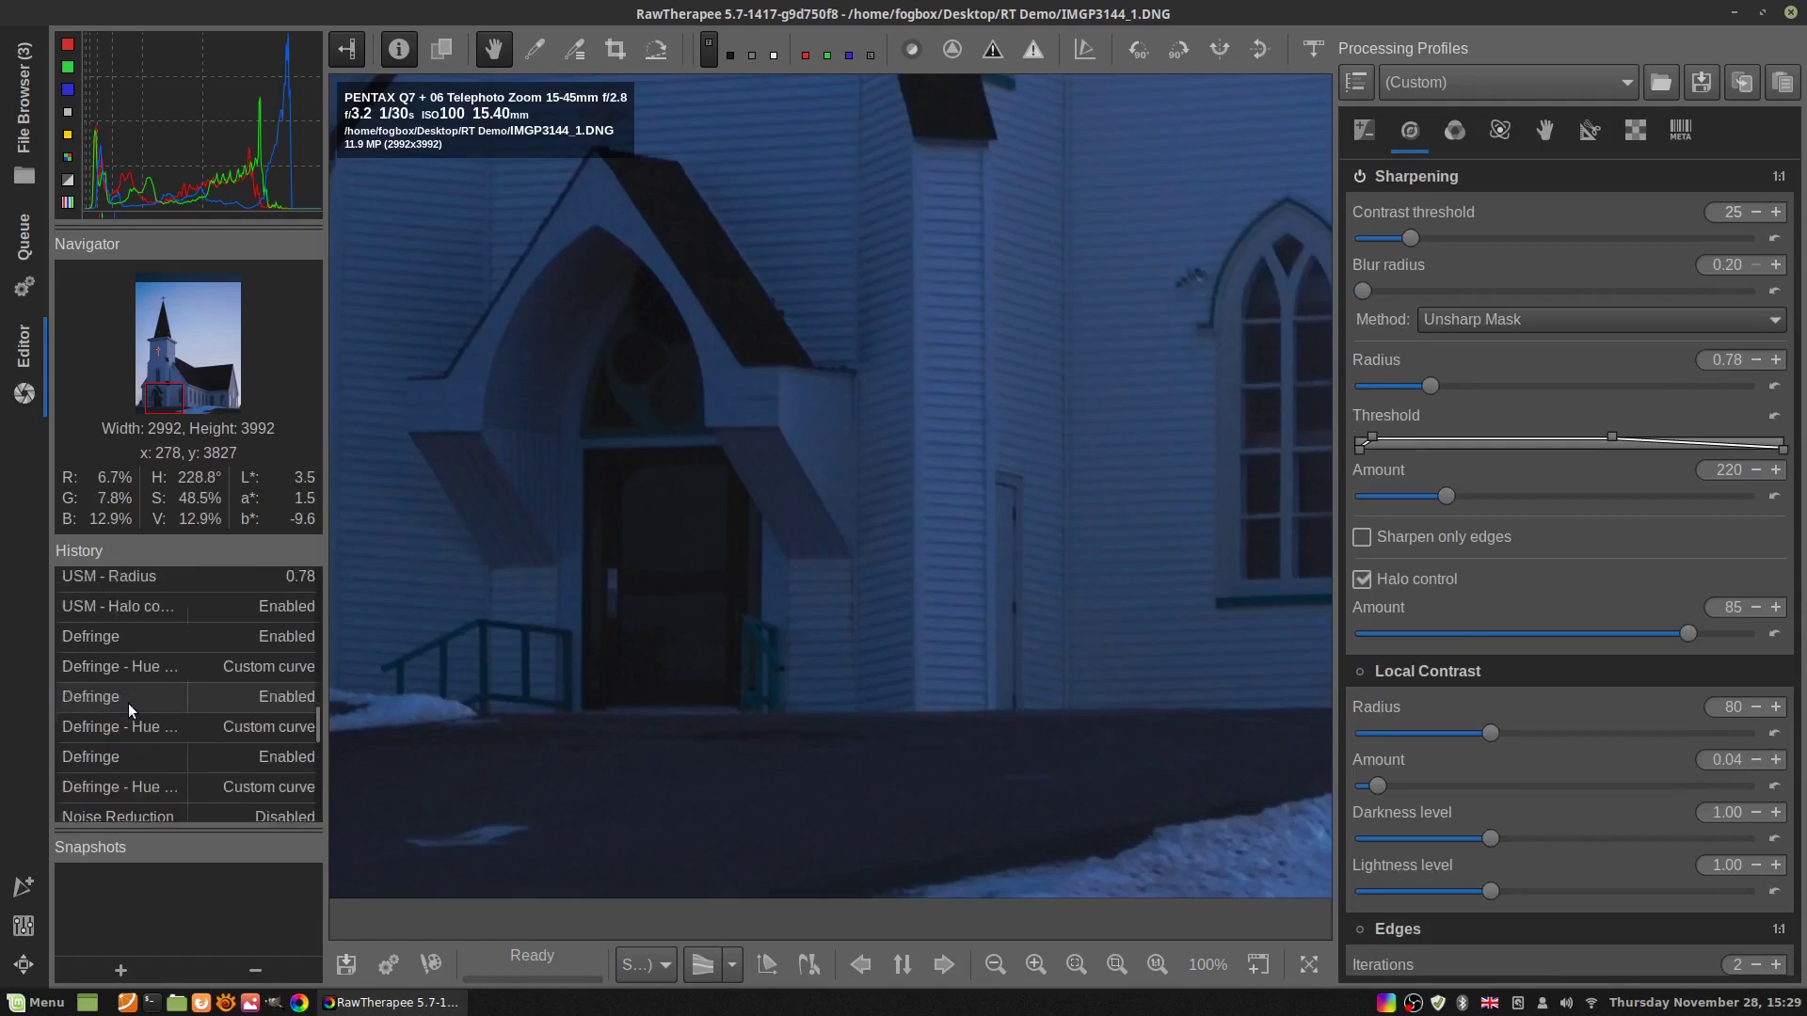
{"action": "scroll", "coordinate": [128, 704], "scroll_direction": "up", "scroll_amount": 4}
{"action": "scroll", "coordinate": [128, 703], "scroll_direction": "up", "scroll_amount": 4}
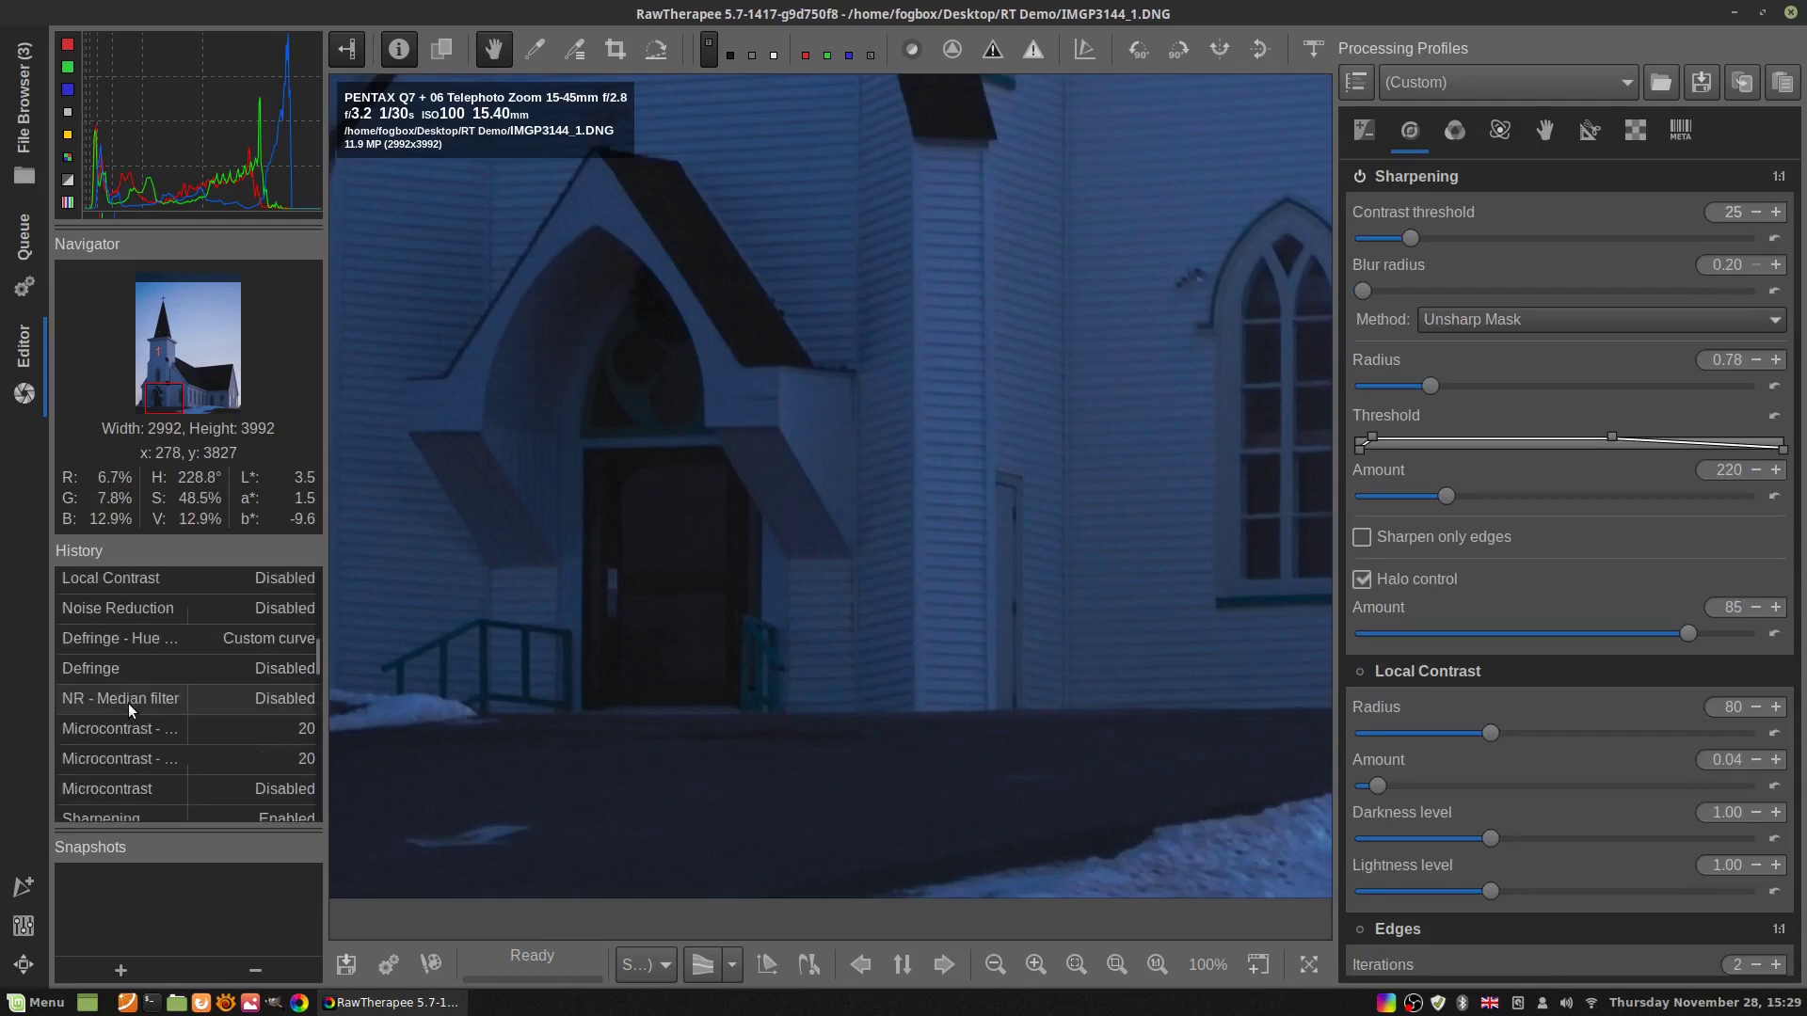
{"action": "scroll", "coordinate": [142, 691], "scroll_direction": "up", "scroll_amount": 4}
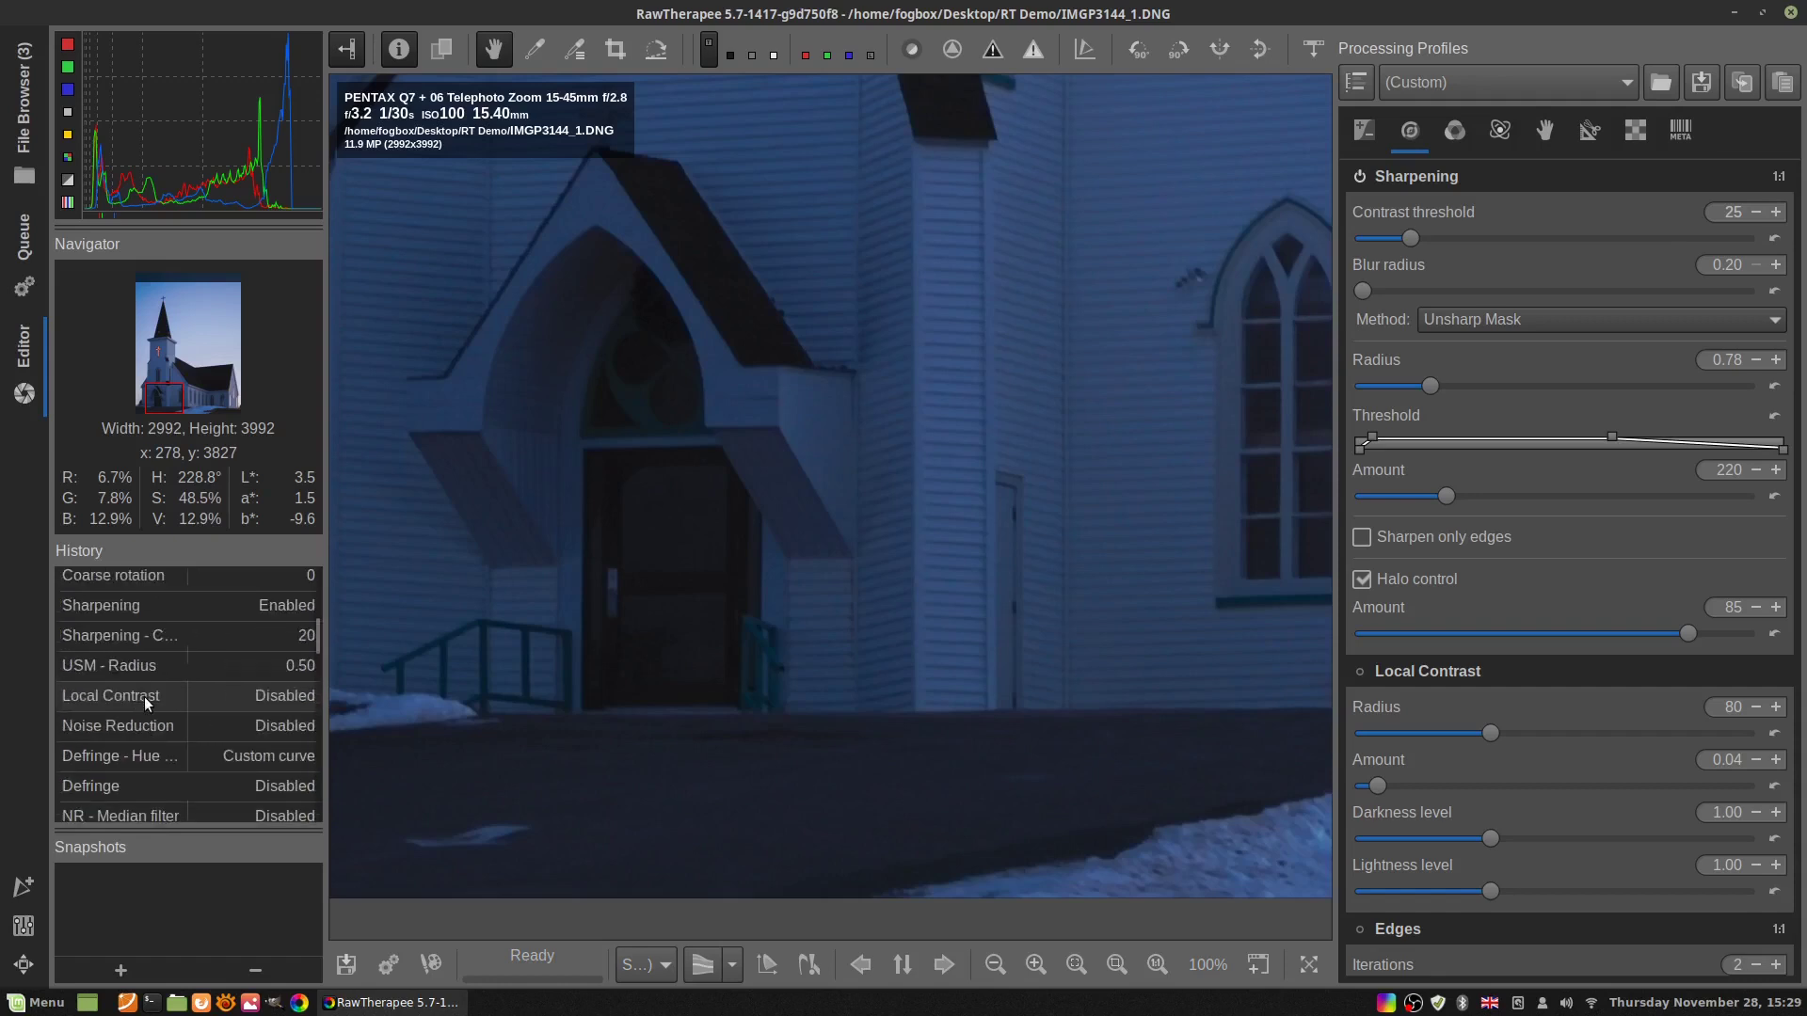
{"action": "scroll", "coordinate": [144, 695], "scroll_direction": "up", "scroll_amount": 2}
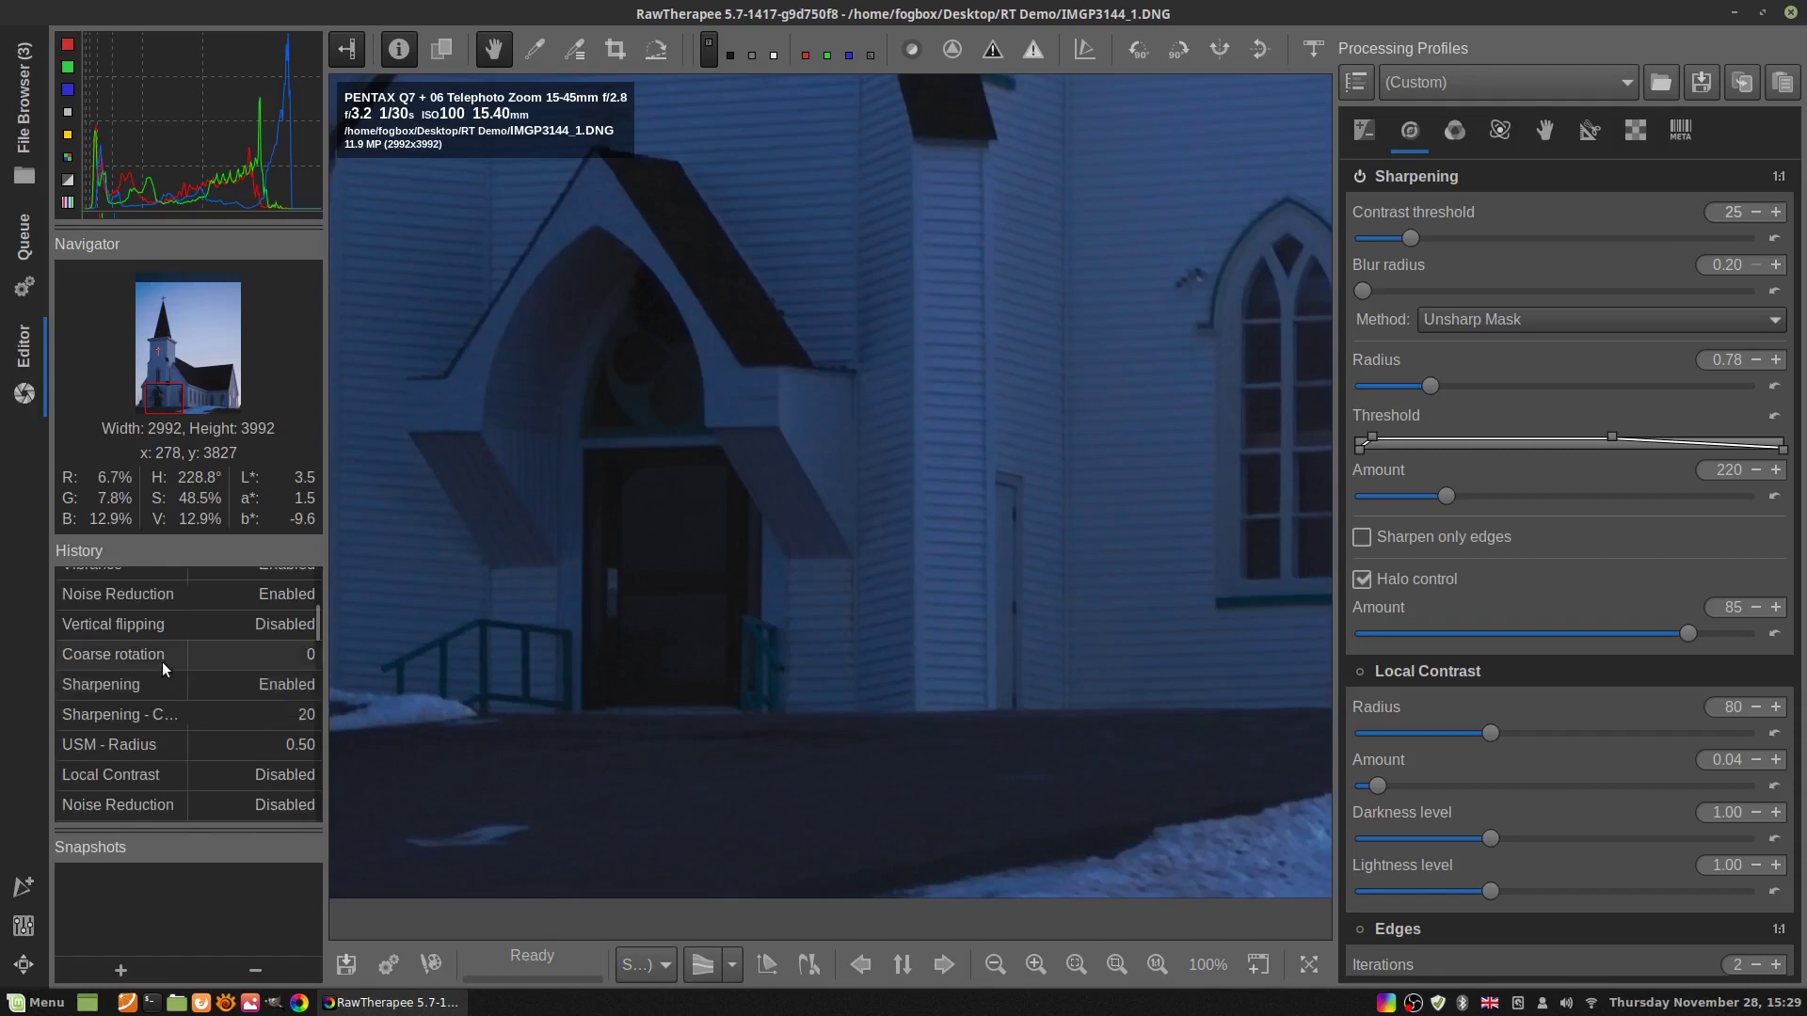
{"action": "left_click", "coordinate": [162, 663]}
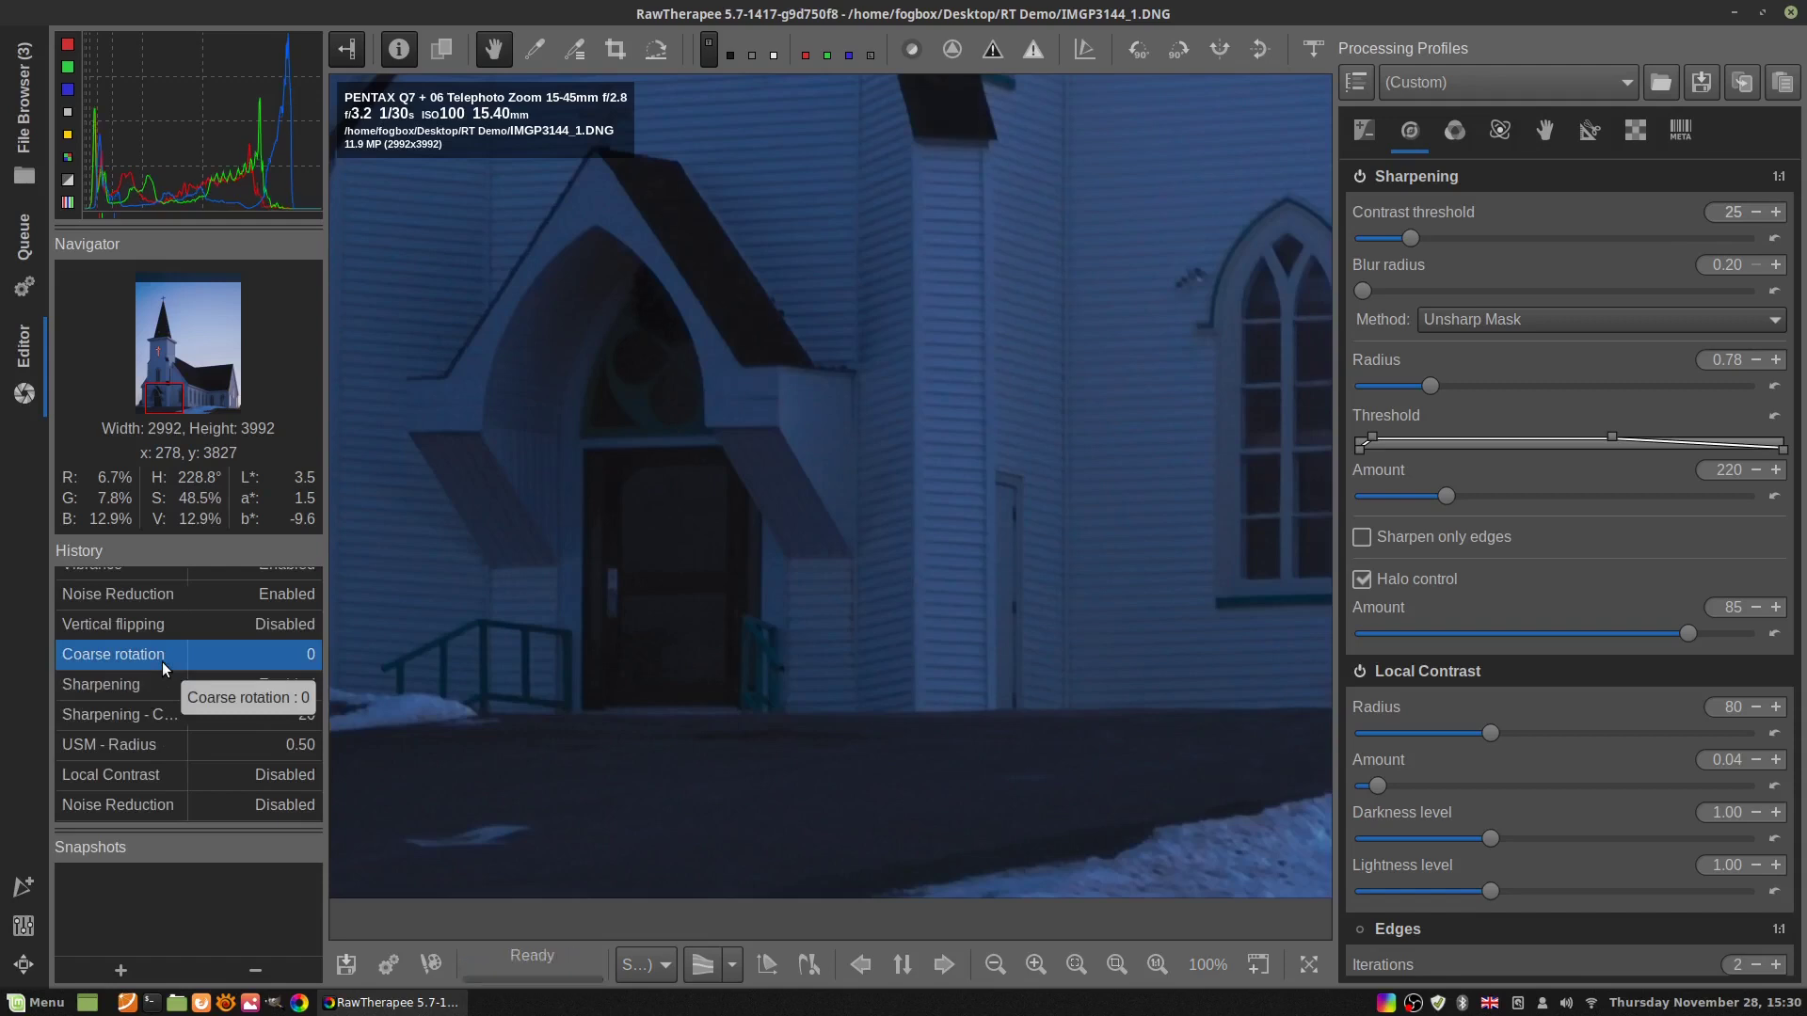
Compare the church entrance with Sharpening, Microcontrast and Noise Reduction turned off, and return to the Coarse rotation state in the edit history
{"action": "scroll", "coordinate": [160, 730], "scroll_direction": "down", "scroll_amount": 2}
{"action": "scroll", "coordinate": [160, 730], "scroll_direction": "down", "scroll_amount": 5}
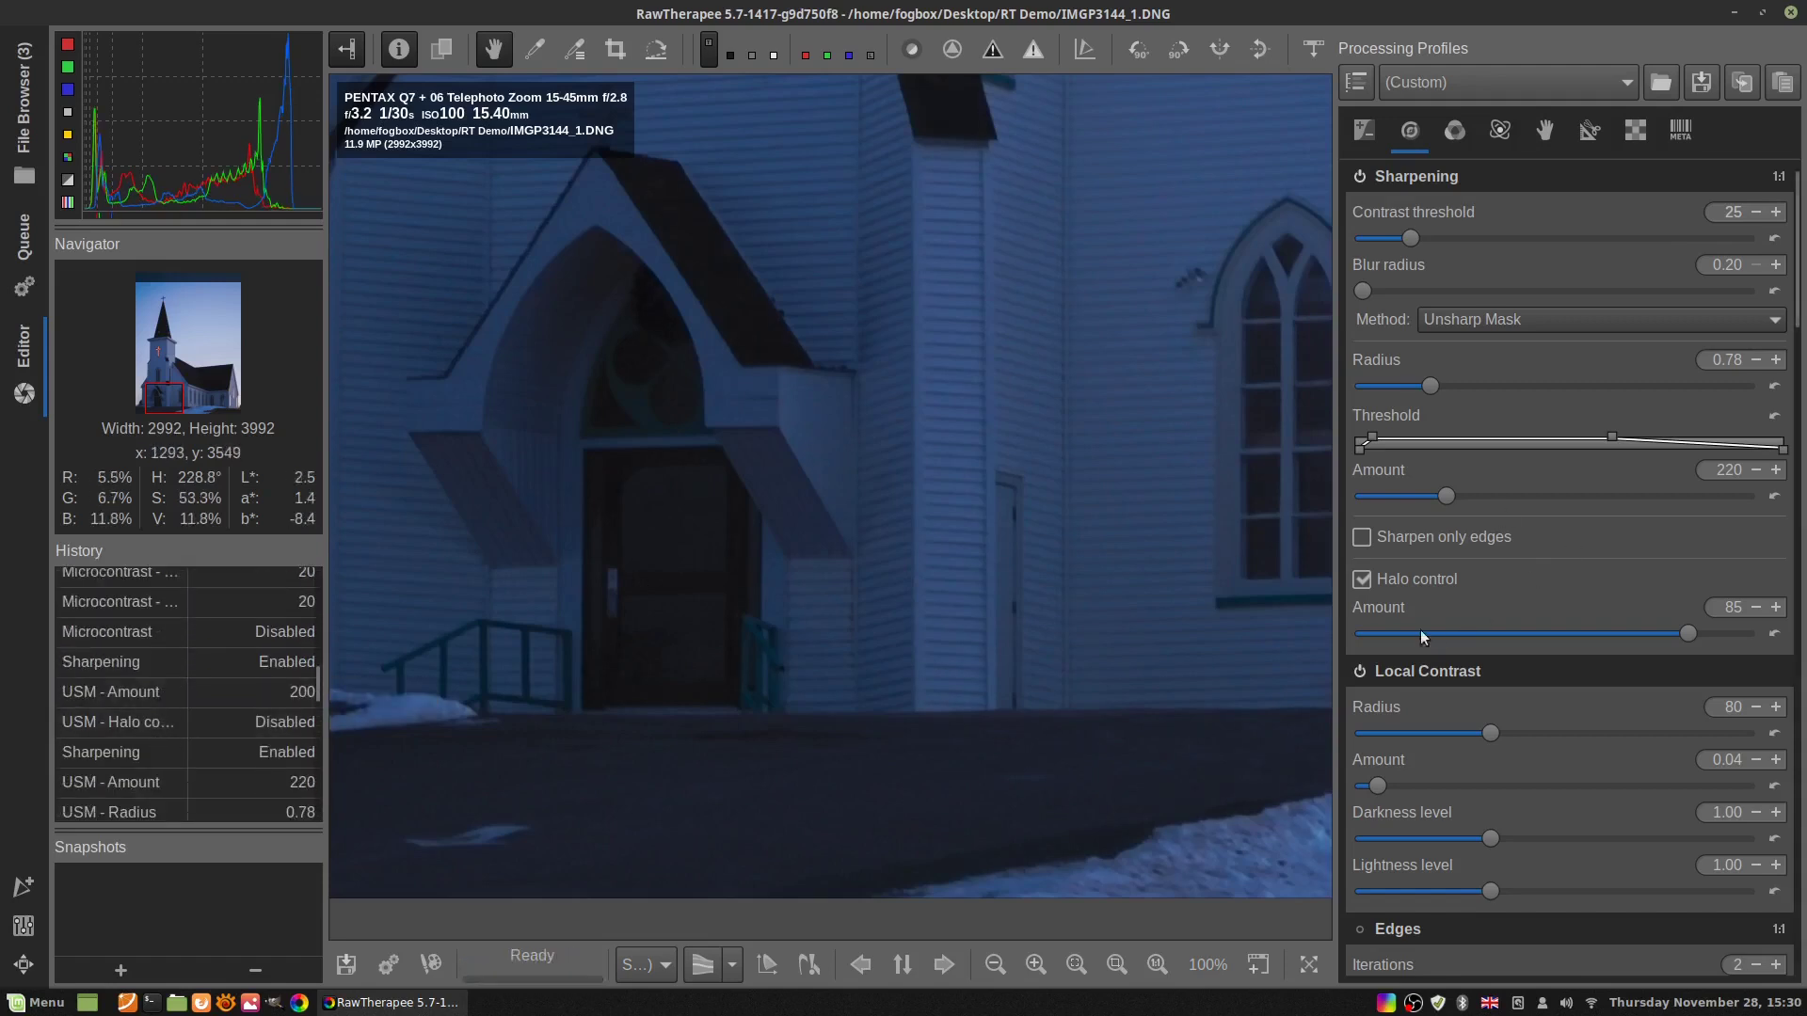
{"action": "scroll", "coordinate": [1370, 664], "scroll_direction": "down", "scroll_amount": 3}
{"action": "scroll", "coordinate": [1370, 658], "scroll_direction": "up", "scroll_amount": 3}
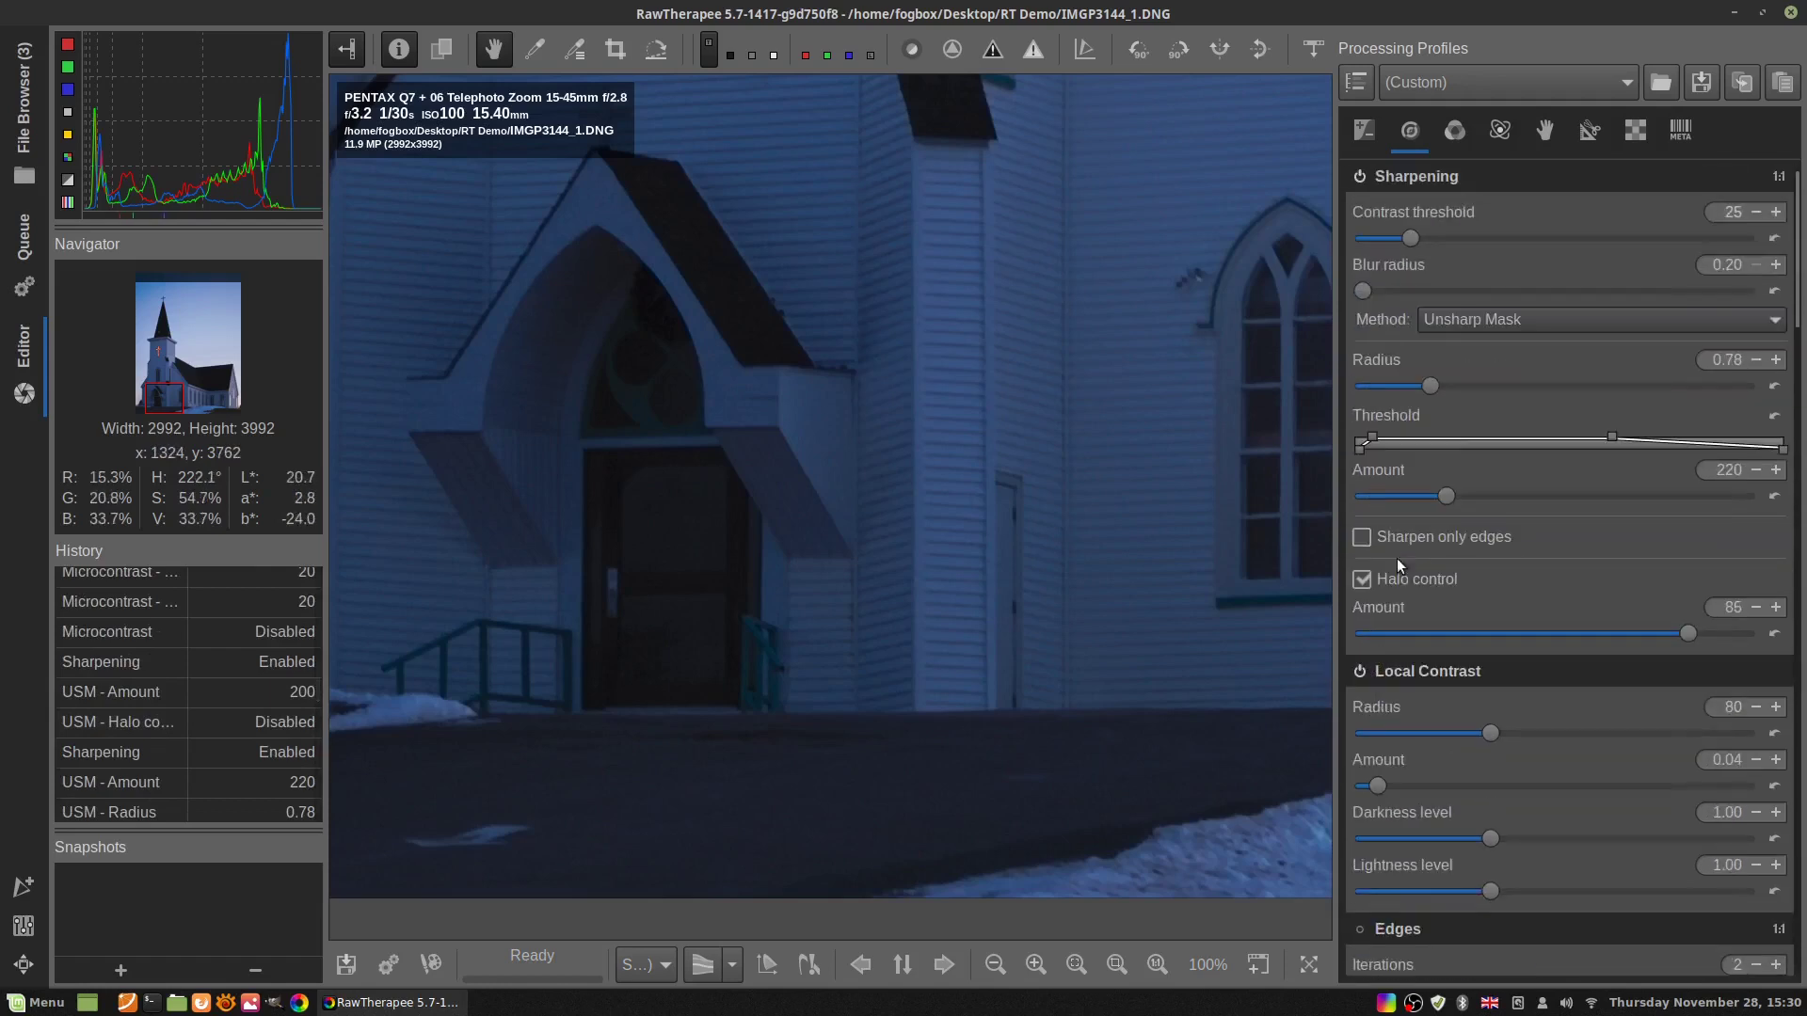
{"action": "left_click", "coordinate": [1359, 178]}
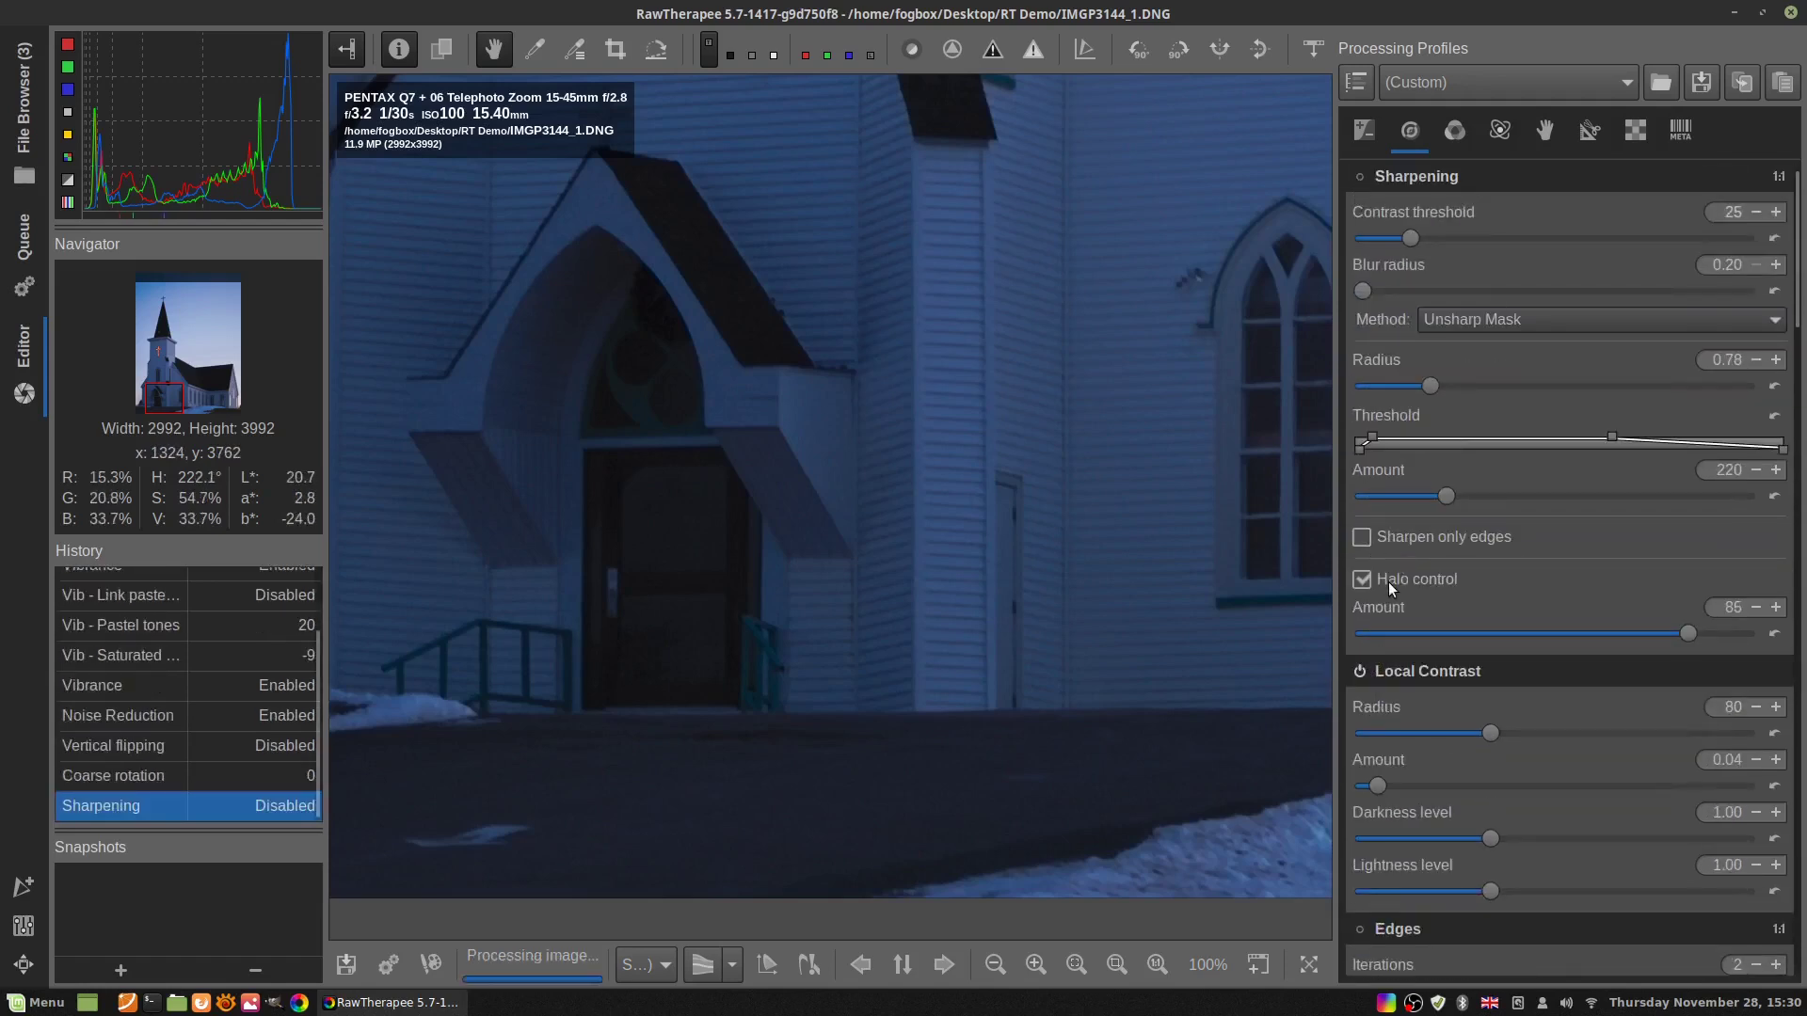
{"action": "scroll", "coordinate": [1388, 584], "scroll_direction": "down", "scroll_amount": 3}
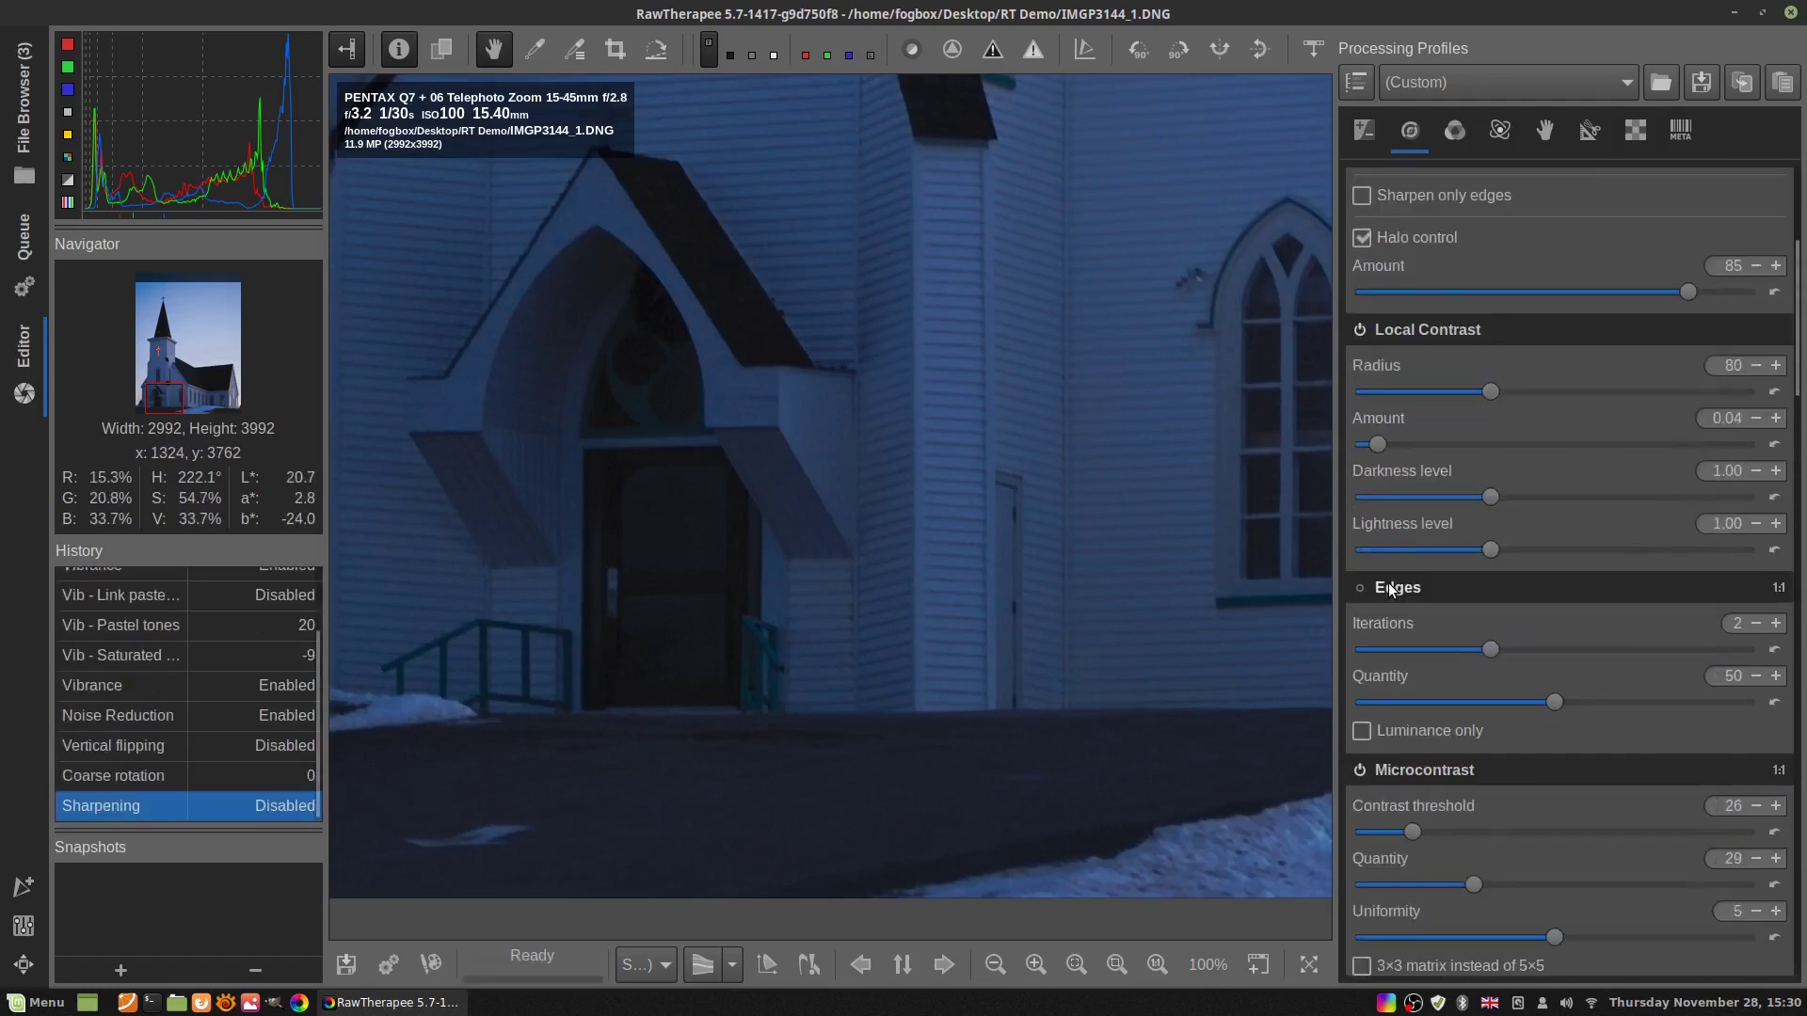
{"action": "left_click", "coordinate": [1361, 770]}
{"action": "scroll", "coordinate": [1361, 772], "scroll_direction": "down", "scroll_amount": 2}
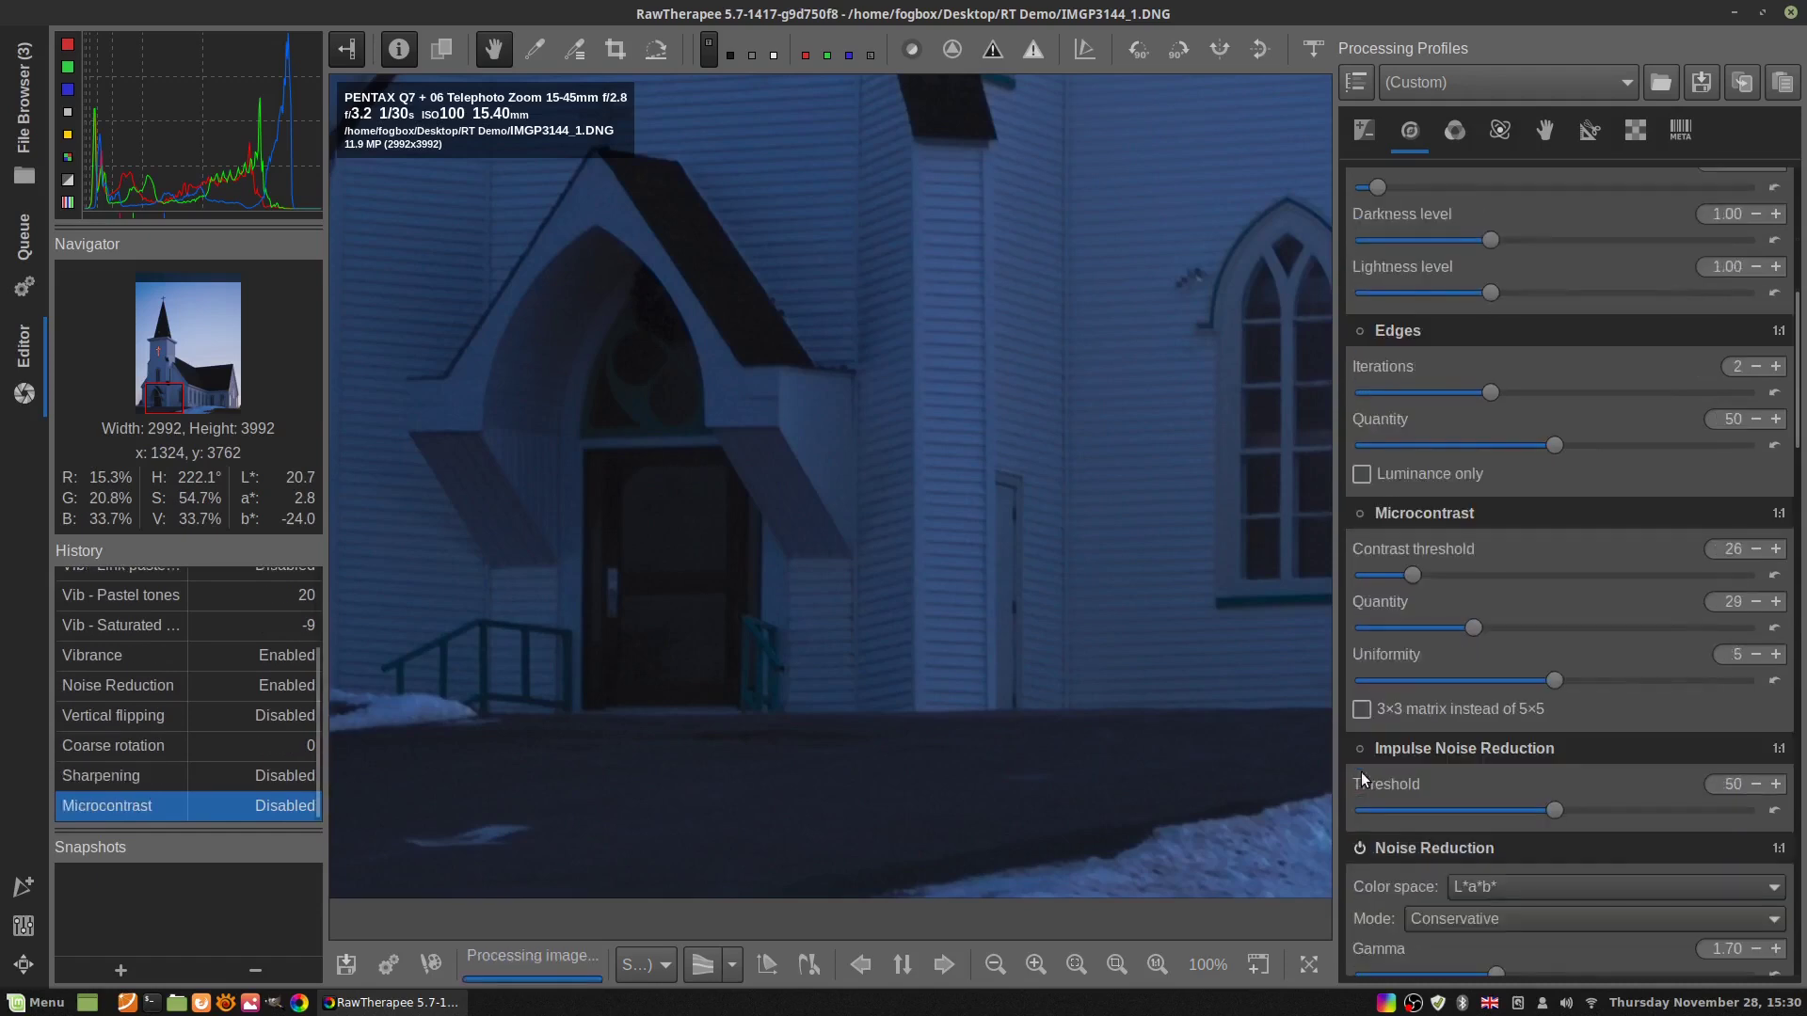
{"action": "scroll", "coordinate": [1361, 772], "scroll_direction": "down", "scroll_amount": 1}
{"action": "left_click", "coordinate": [1359, 677]}
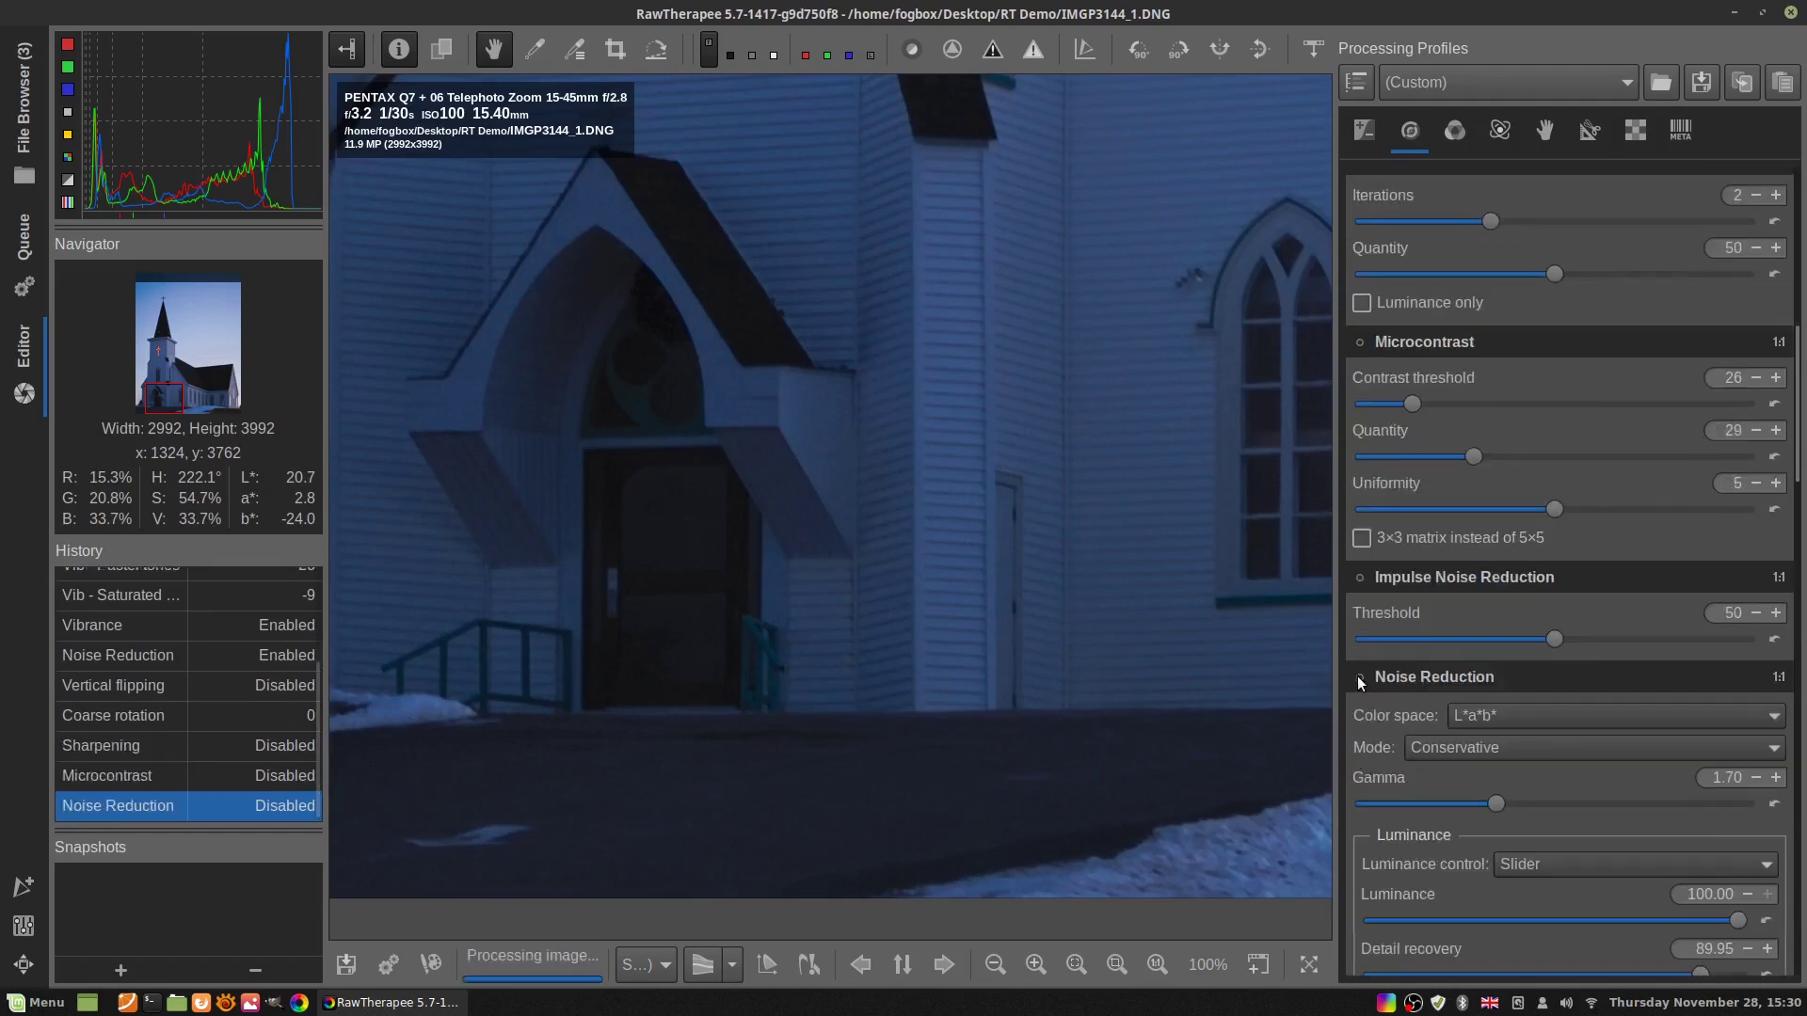
{"action": "scroll", "coordinate": [1412, 781], "scroll_direction": "down", "scroll_amount": 3}
{"action": "scroll", "coordinate": [1430, 800], "scroll_direction": "down", "scroll_amount": 3}
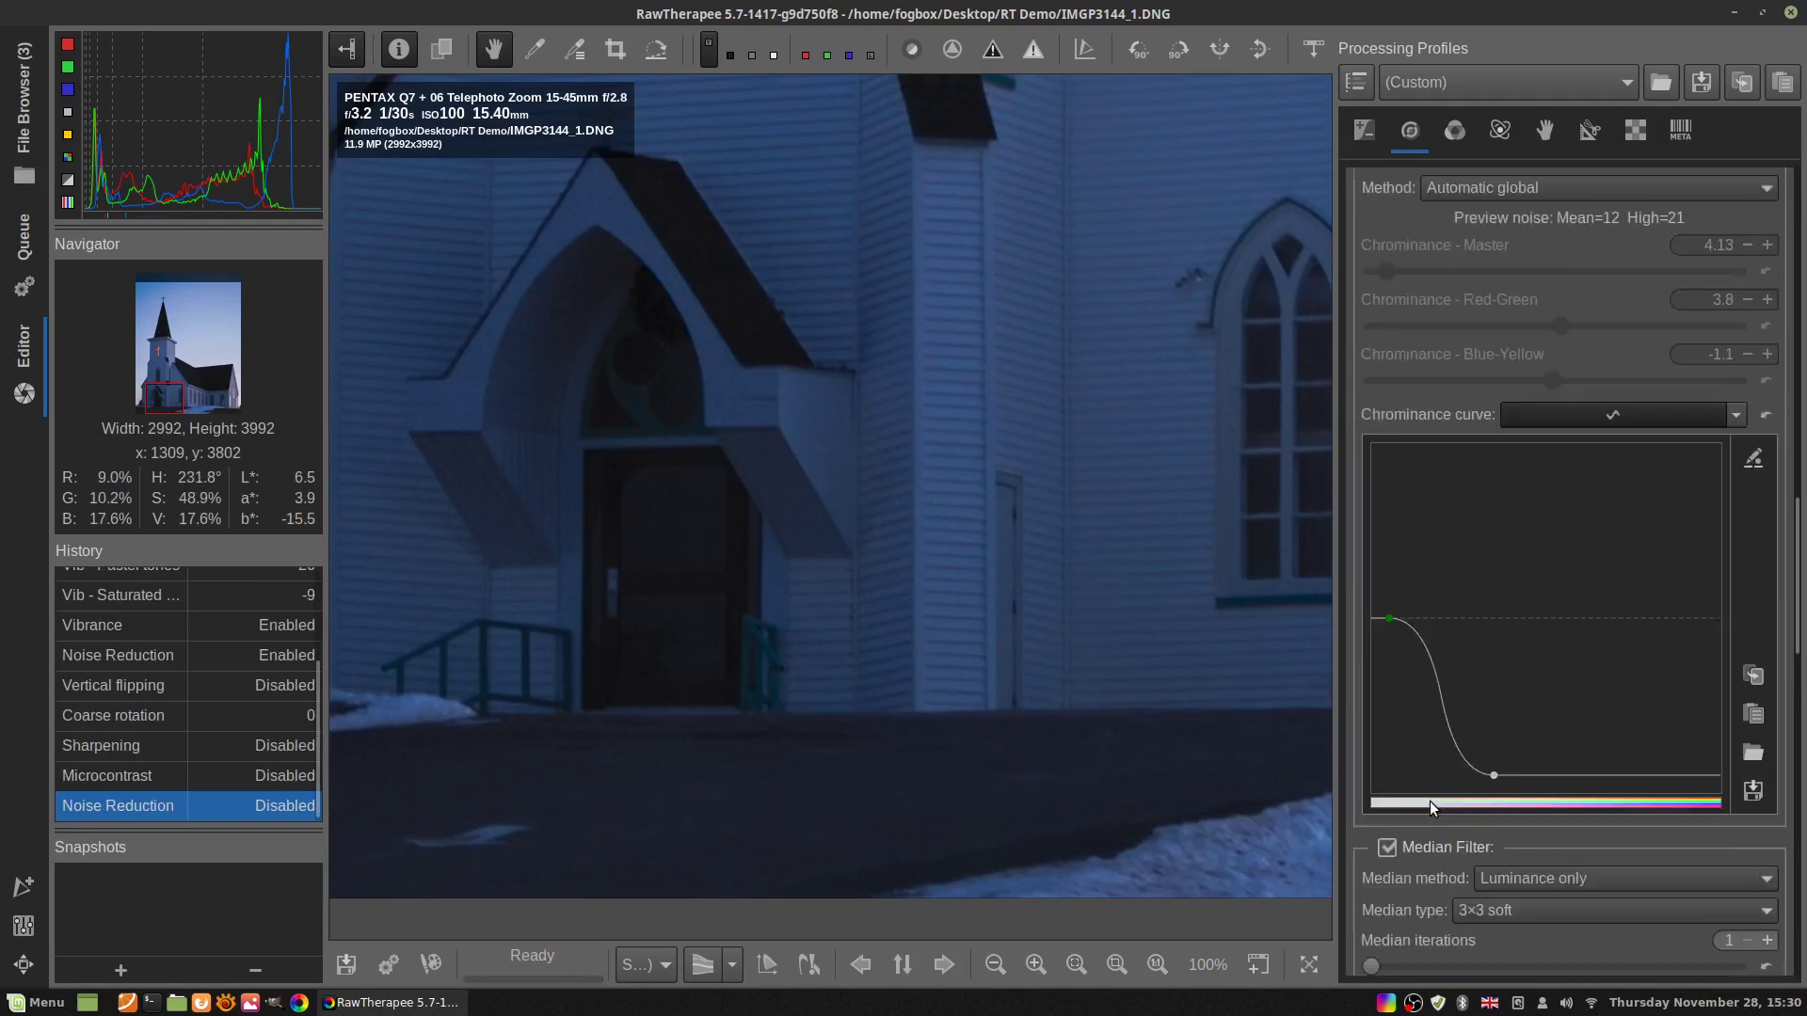
{"action": "scroll", "coordinate": [1430, 800], "scroll_direction": "down", "scroll_amount": 10}
{"action": "scroll", "coordinate": [1430, 800], "scroll_direction": "up", "scroll_amount": 6}
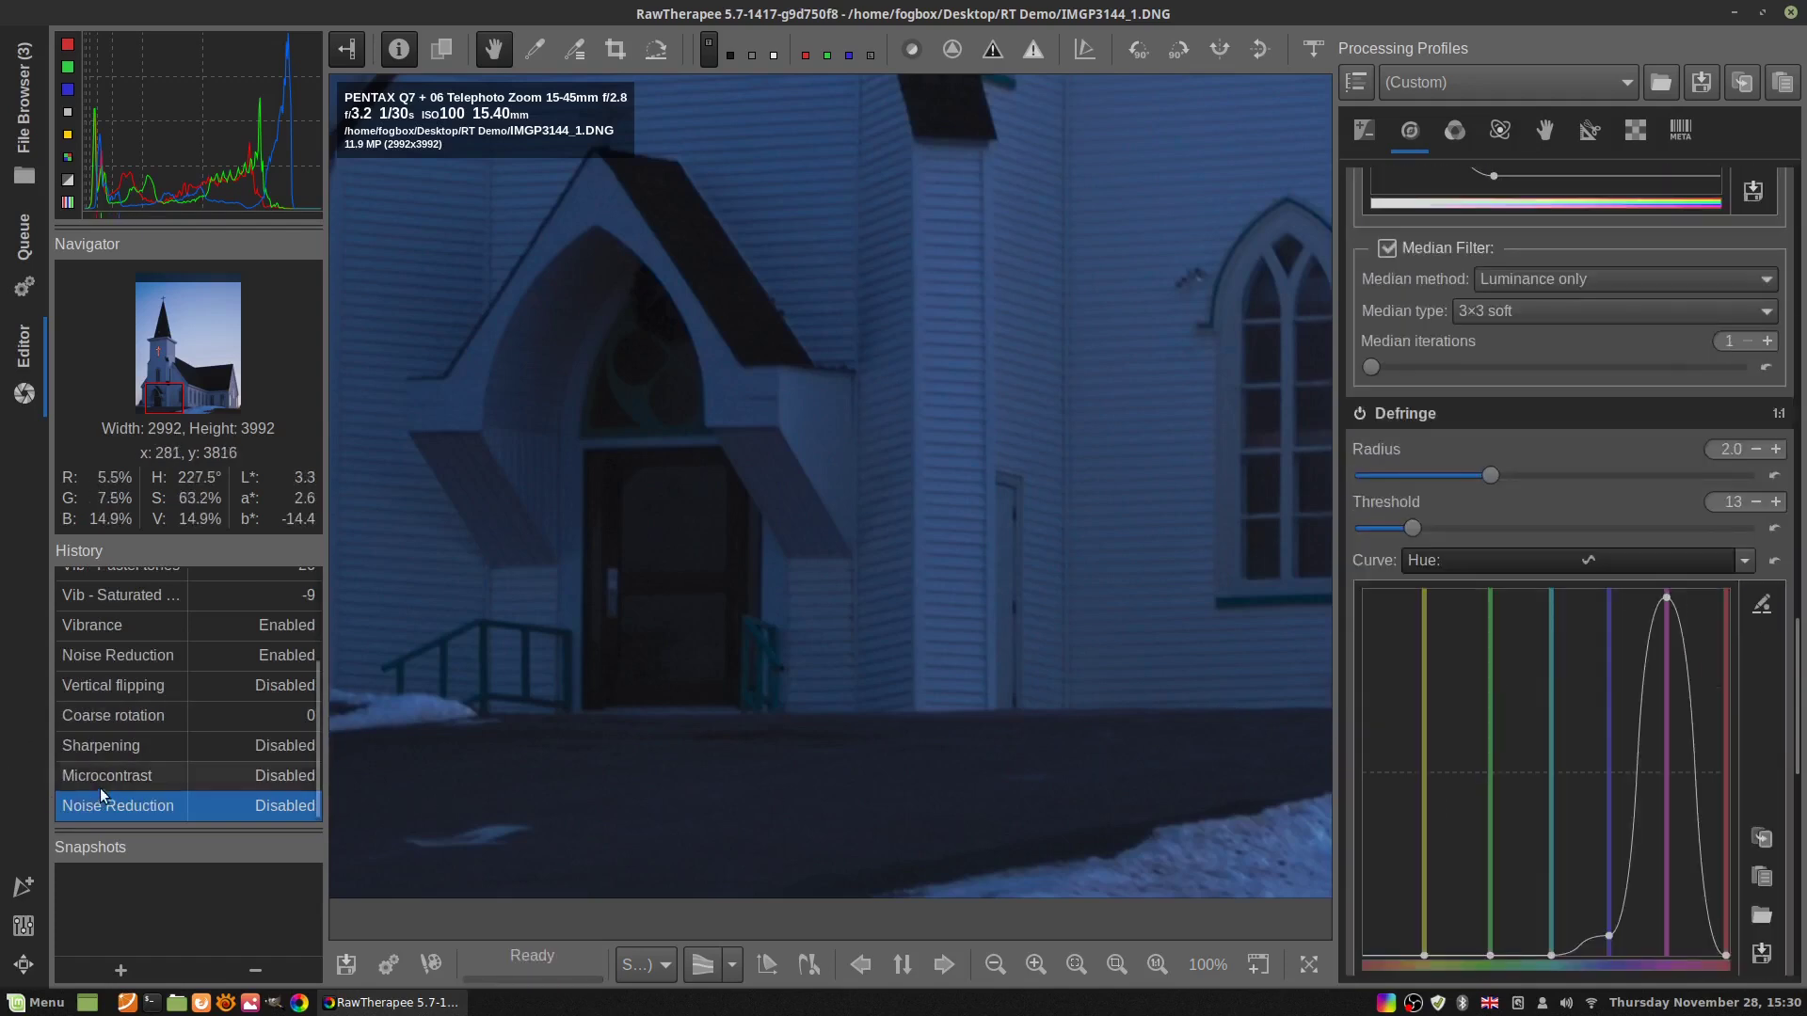
{"action": "left_click", "coordinate": [118, 716]}
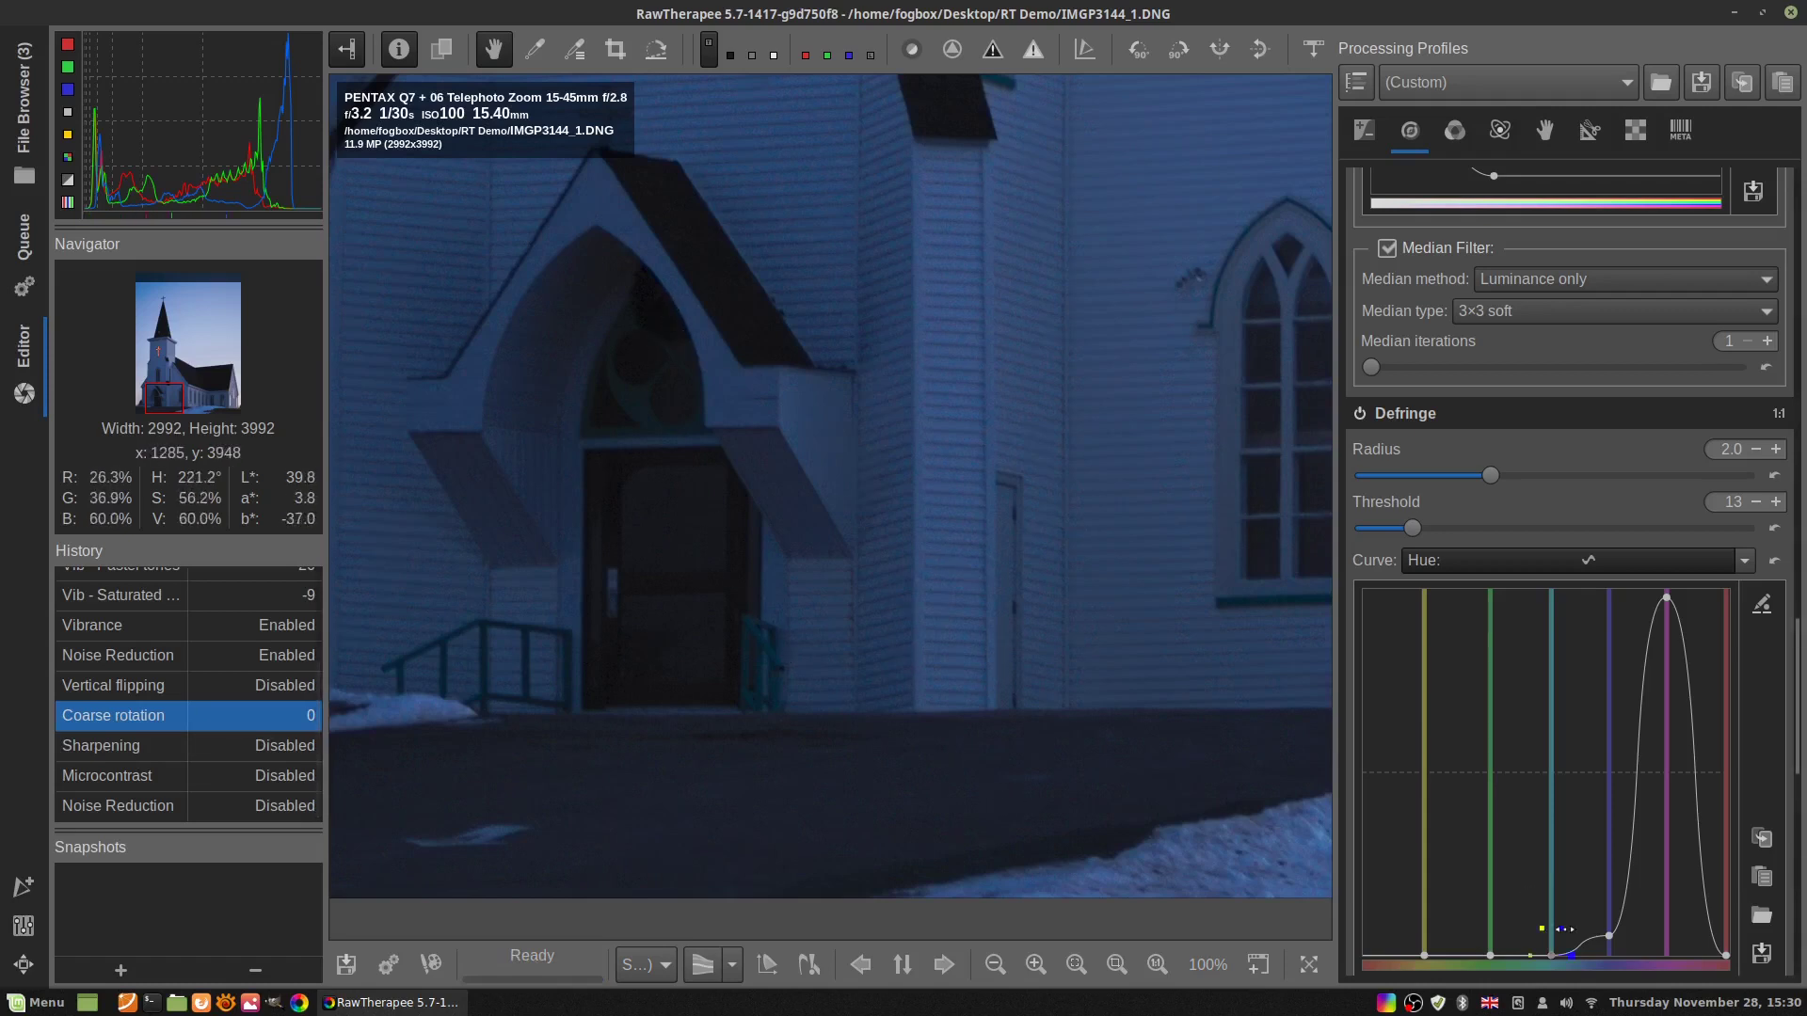
Raise the blue point of the Defringe hue curve slightly and check the result on the whole church photo
{"action": "left_click", "coordinate": [1608, 935]}
{"action": "left_click_drag", "start_coordinate": [1609, 934], "coordinate": [1607, 923]}
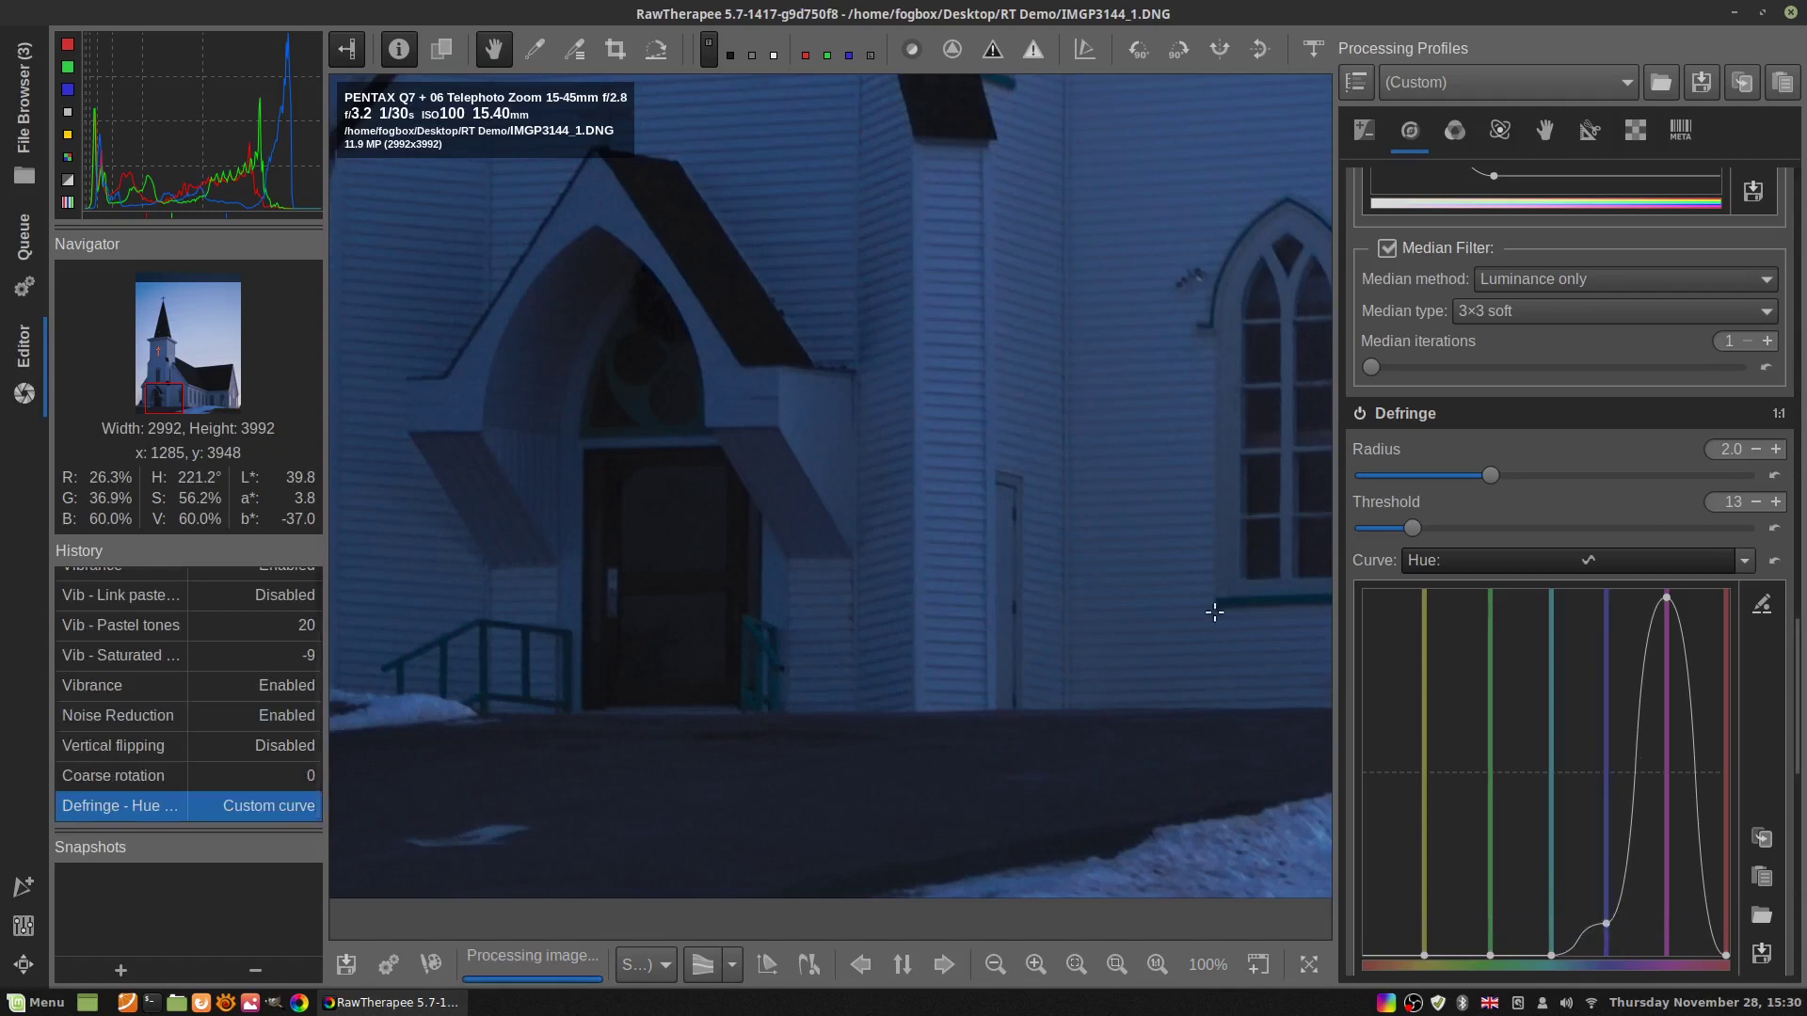
{"action": "left_click_drag", "start_coordinate": [1029, 585], "coordinate": [859, 636]}
{"action": "left_click", "coordinate": [1116, 965]}
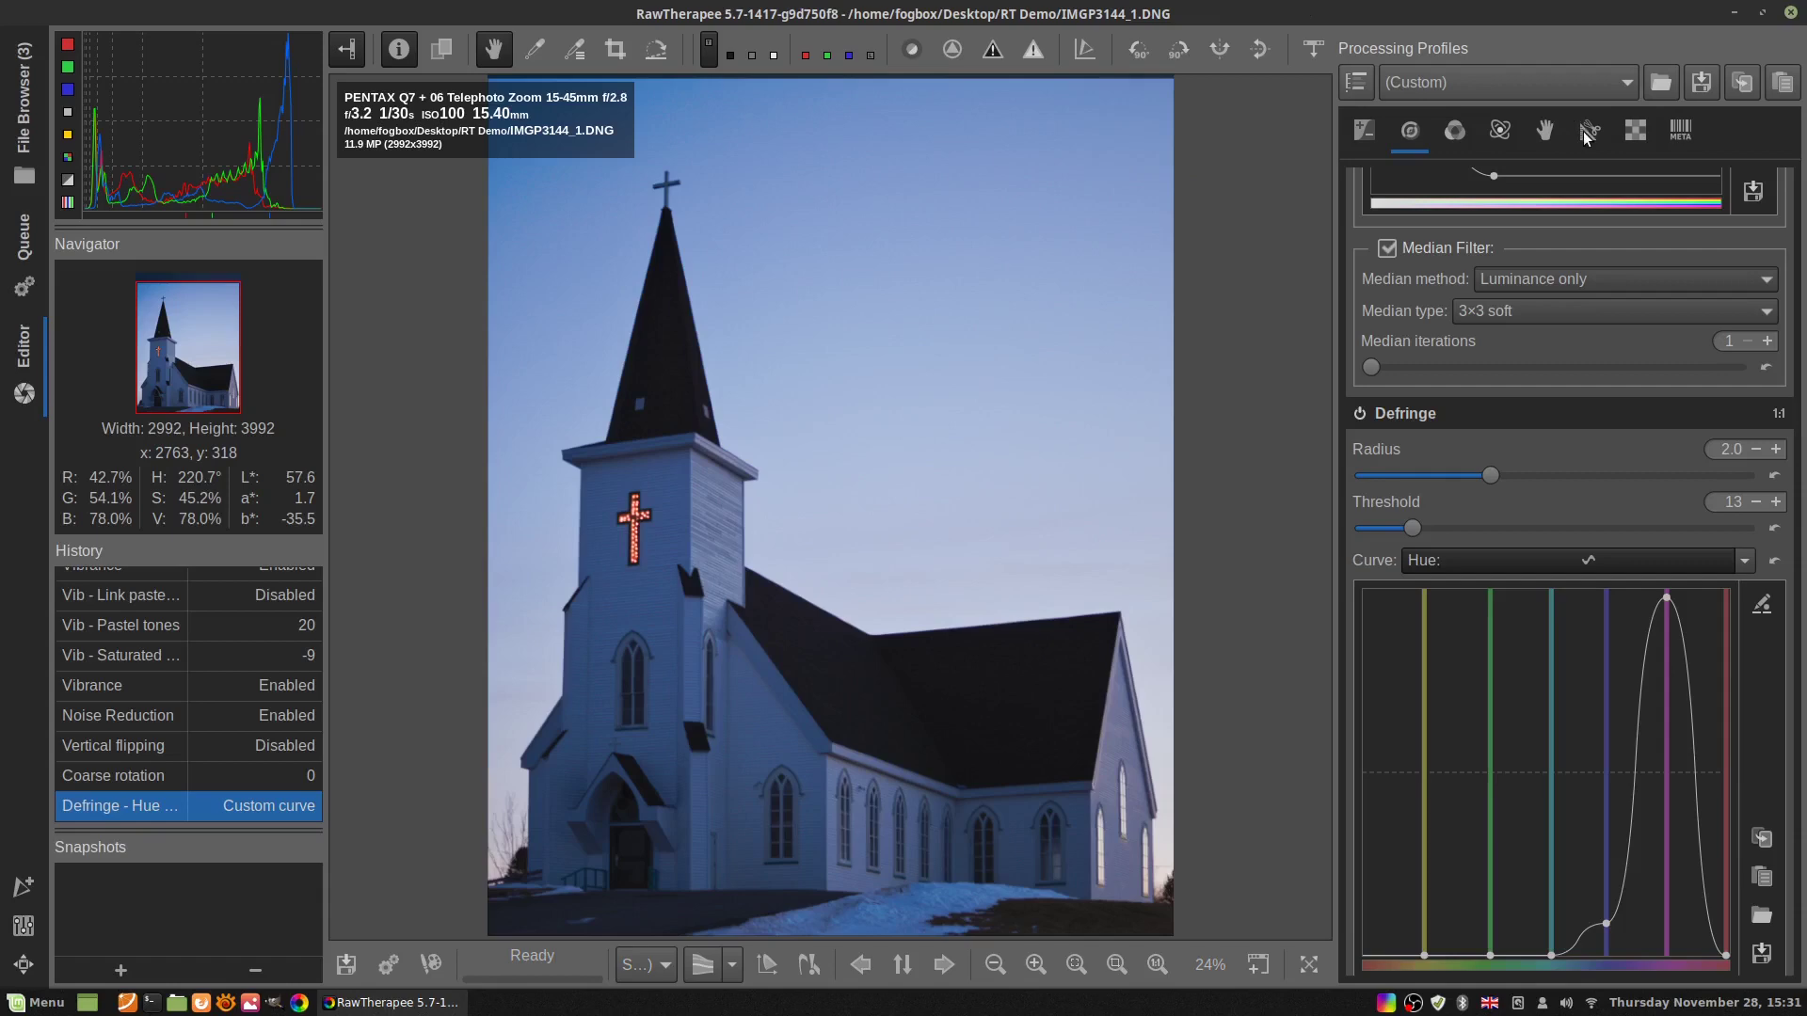
{"action": "left_click", "coordinate": [1637, 132]}
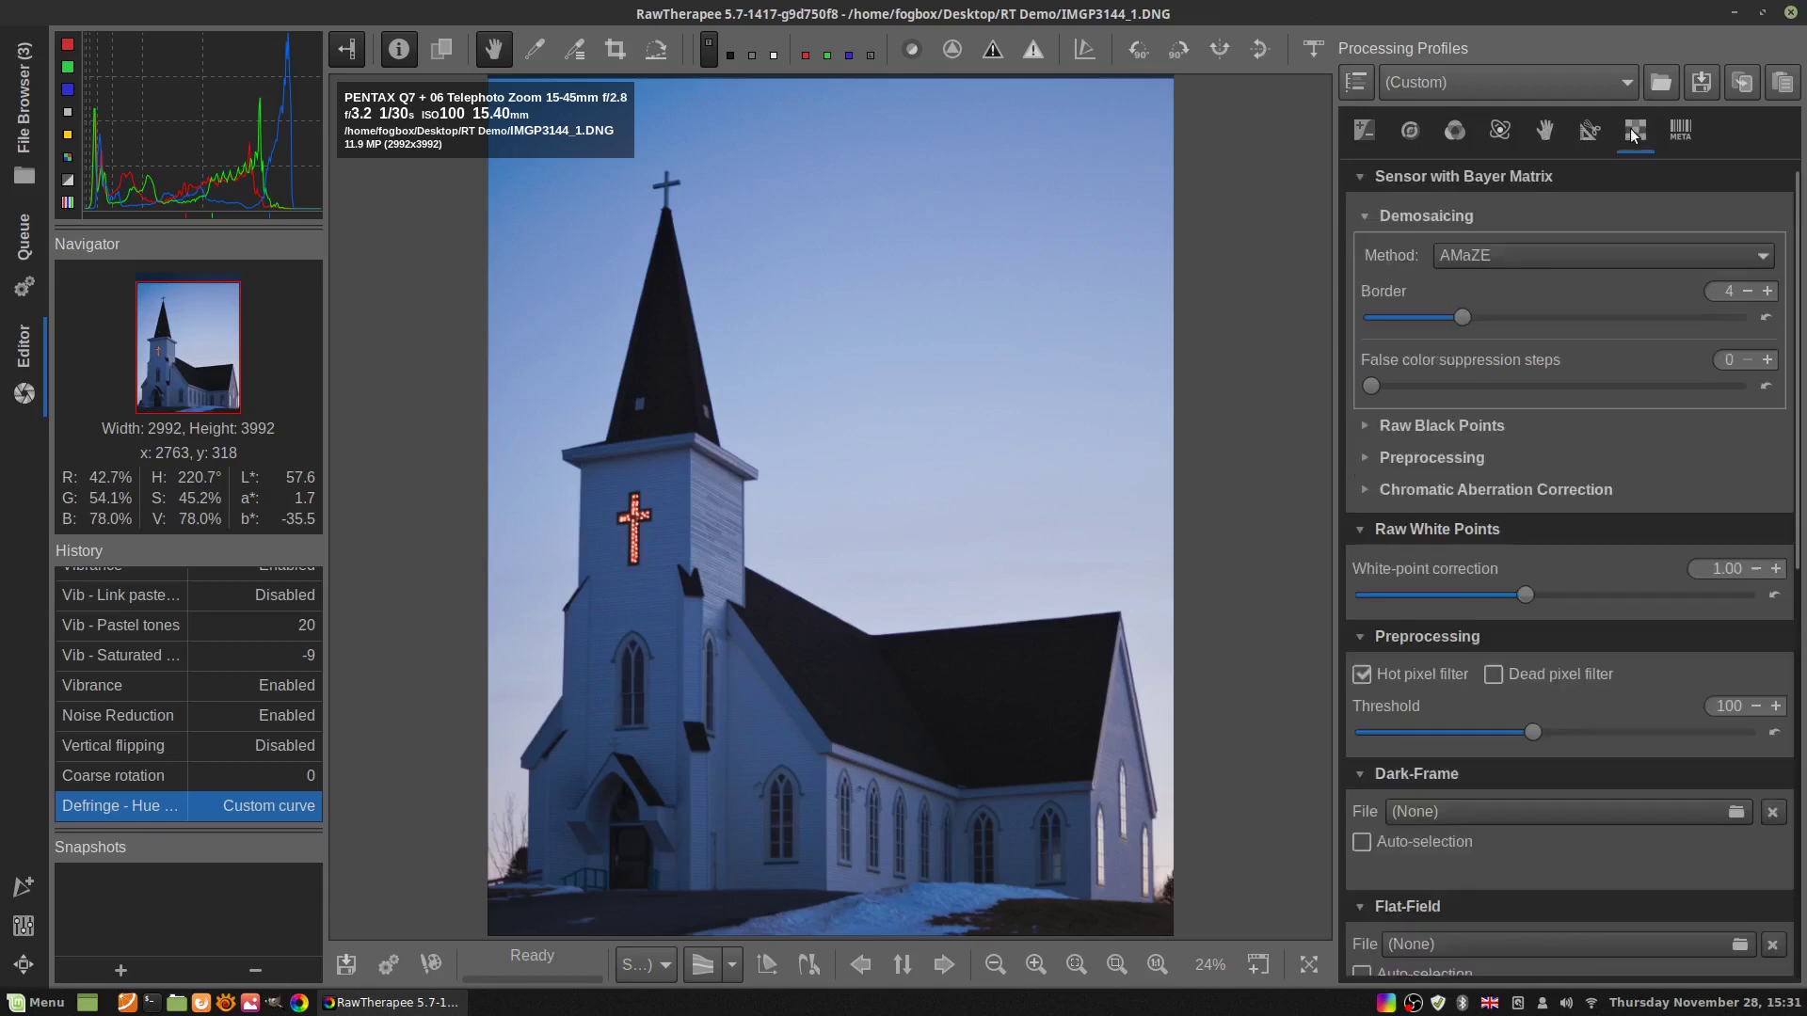
{"action": "left_click", "coordinate": [1501, 130]}
{"action": "scroll", "coordinate": [1538, 499], "scroll_direction": "down", "scroll_amount": 5}
{"action": "scroll", "coordinate": [1538, 500], "scroll_direction": "up", "scroll_amount": 3}
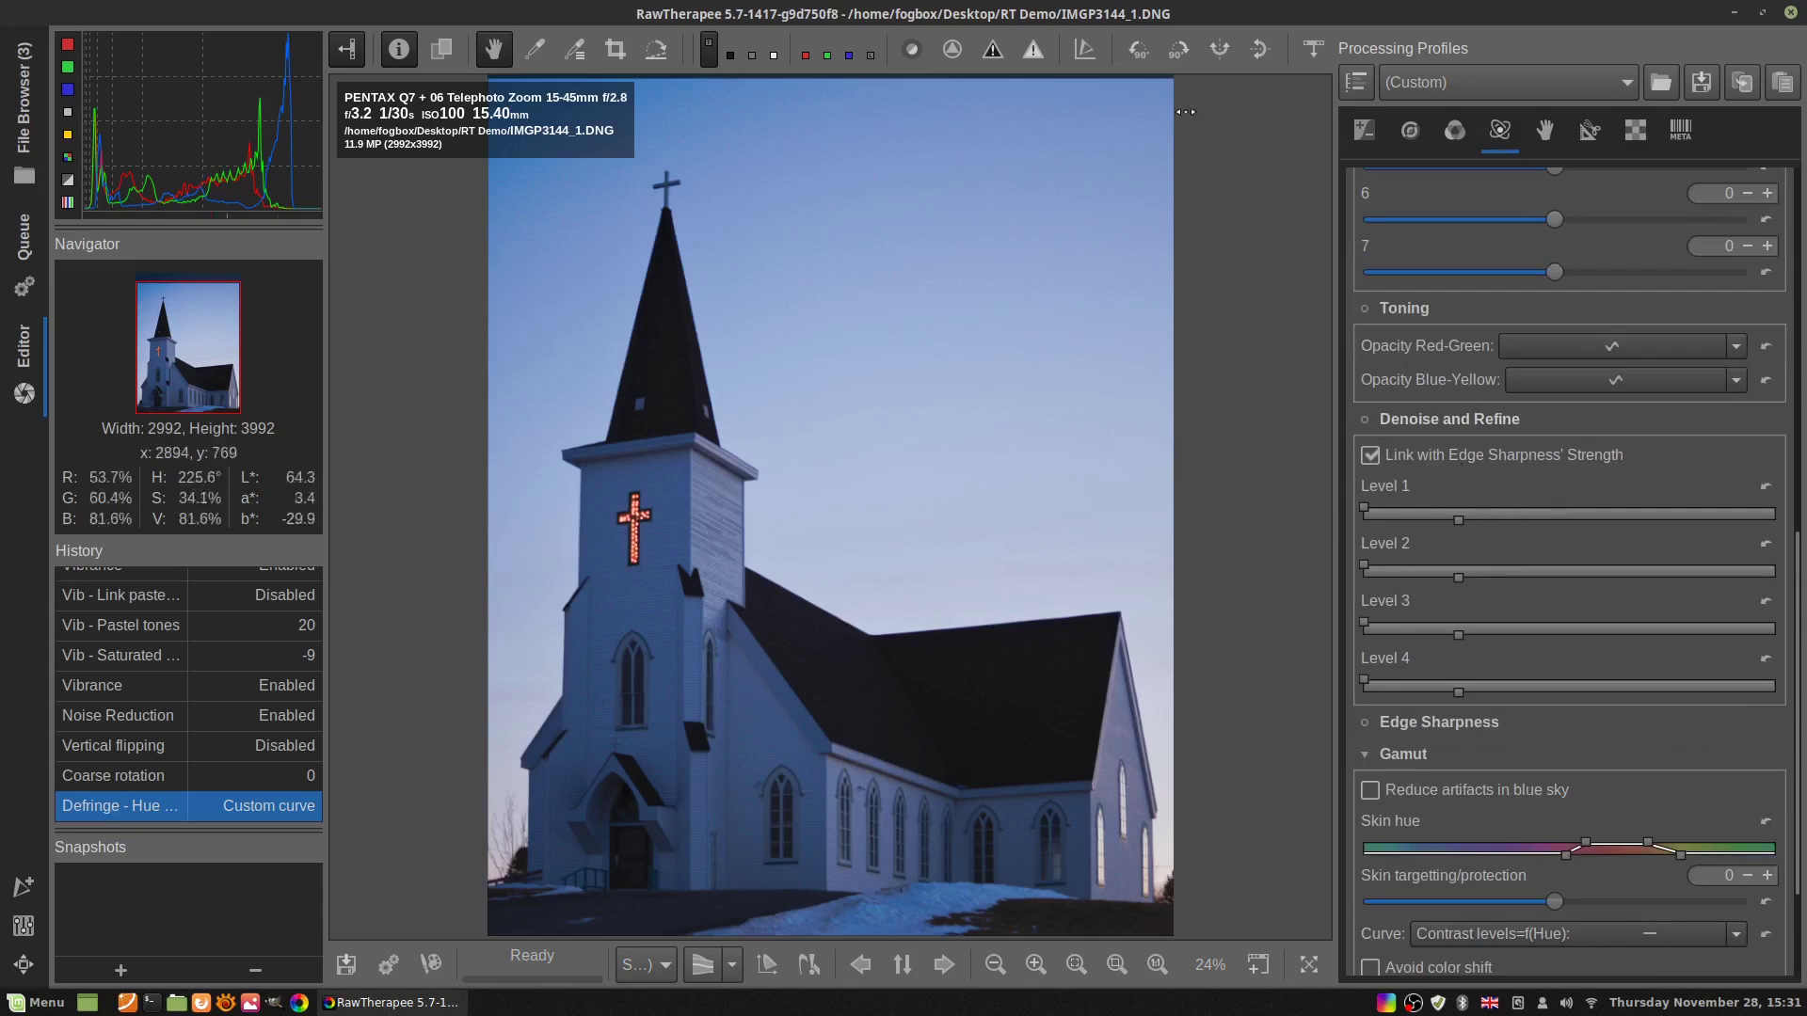
Rotate the church photo clockwise in two 90-degree turns, to a coarse rotation of 180
{"action": "left_click", "coordinate": [1179, 52]}
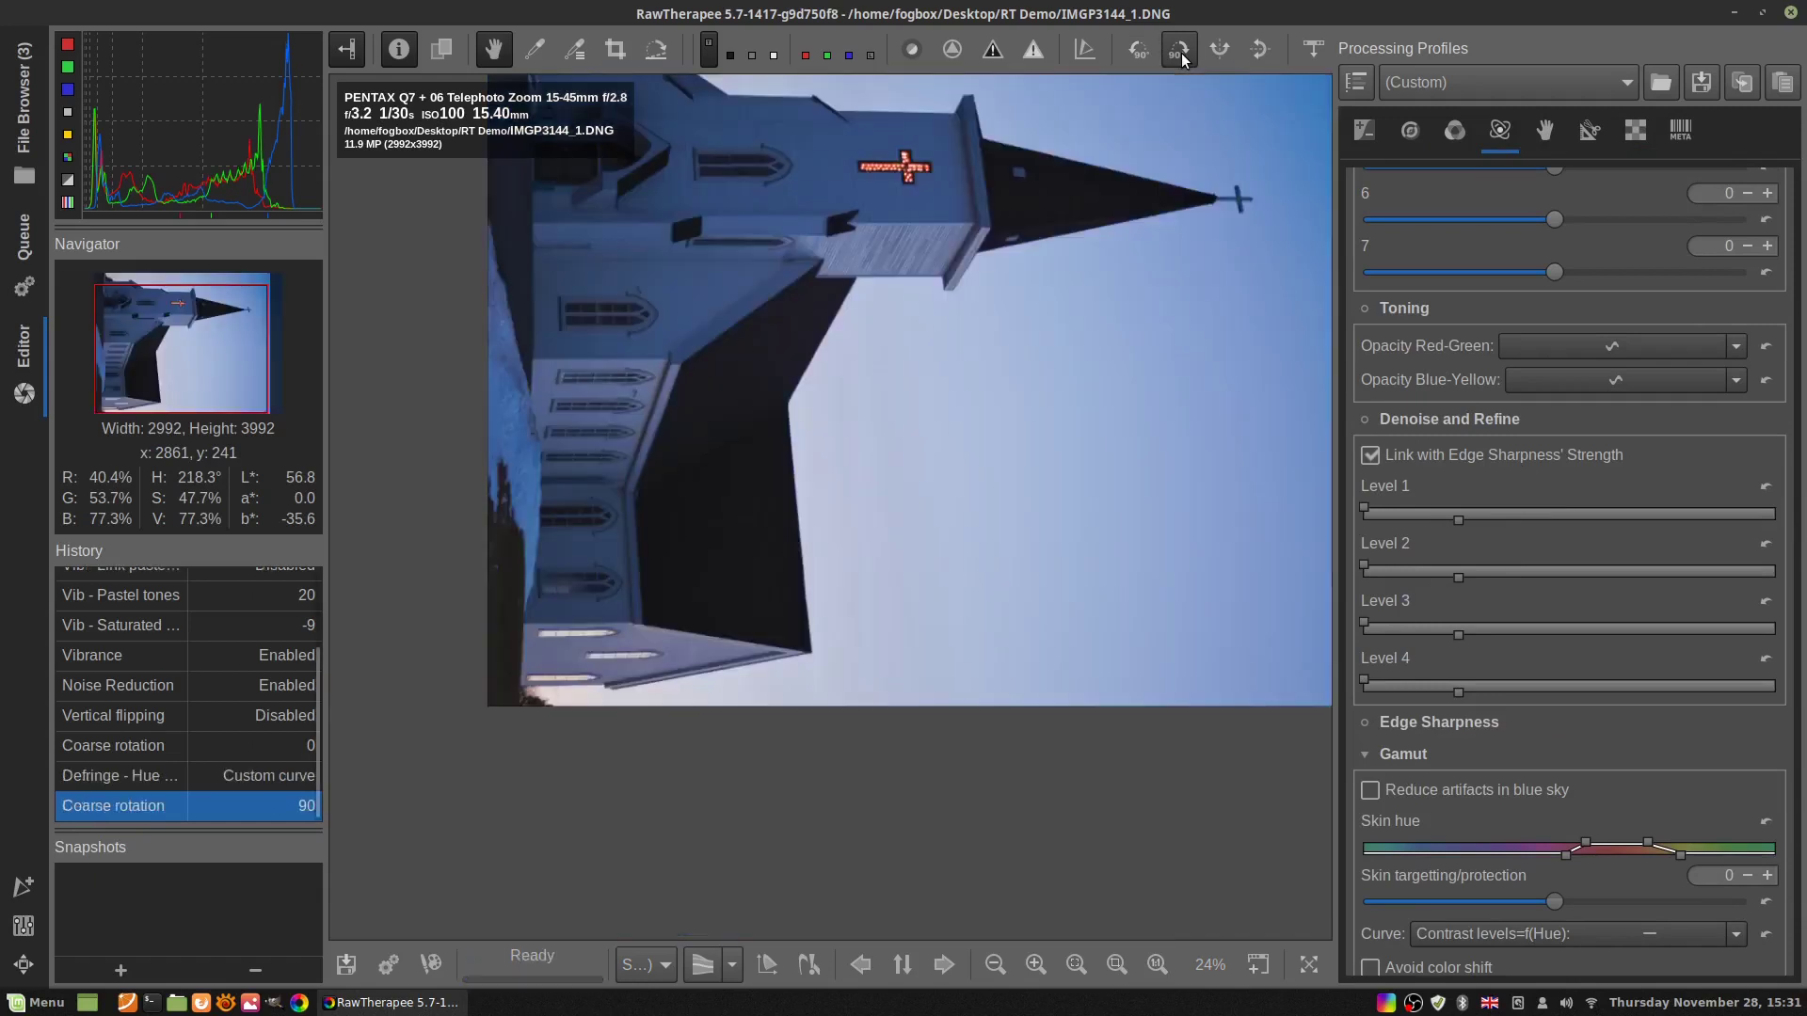
{"action": "left_click", "coordinate": [1179, 52]}
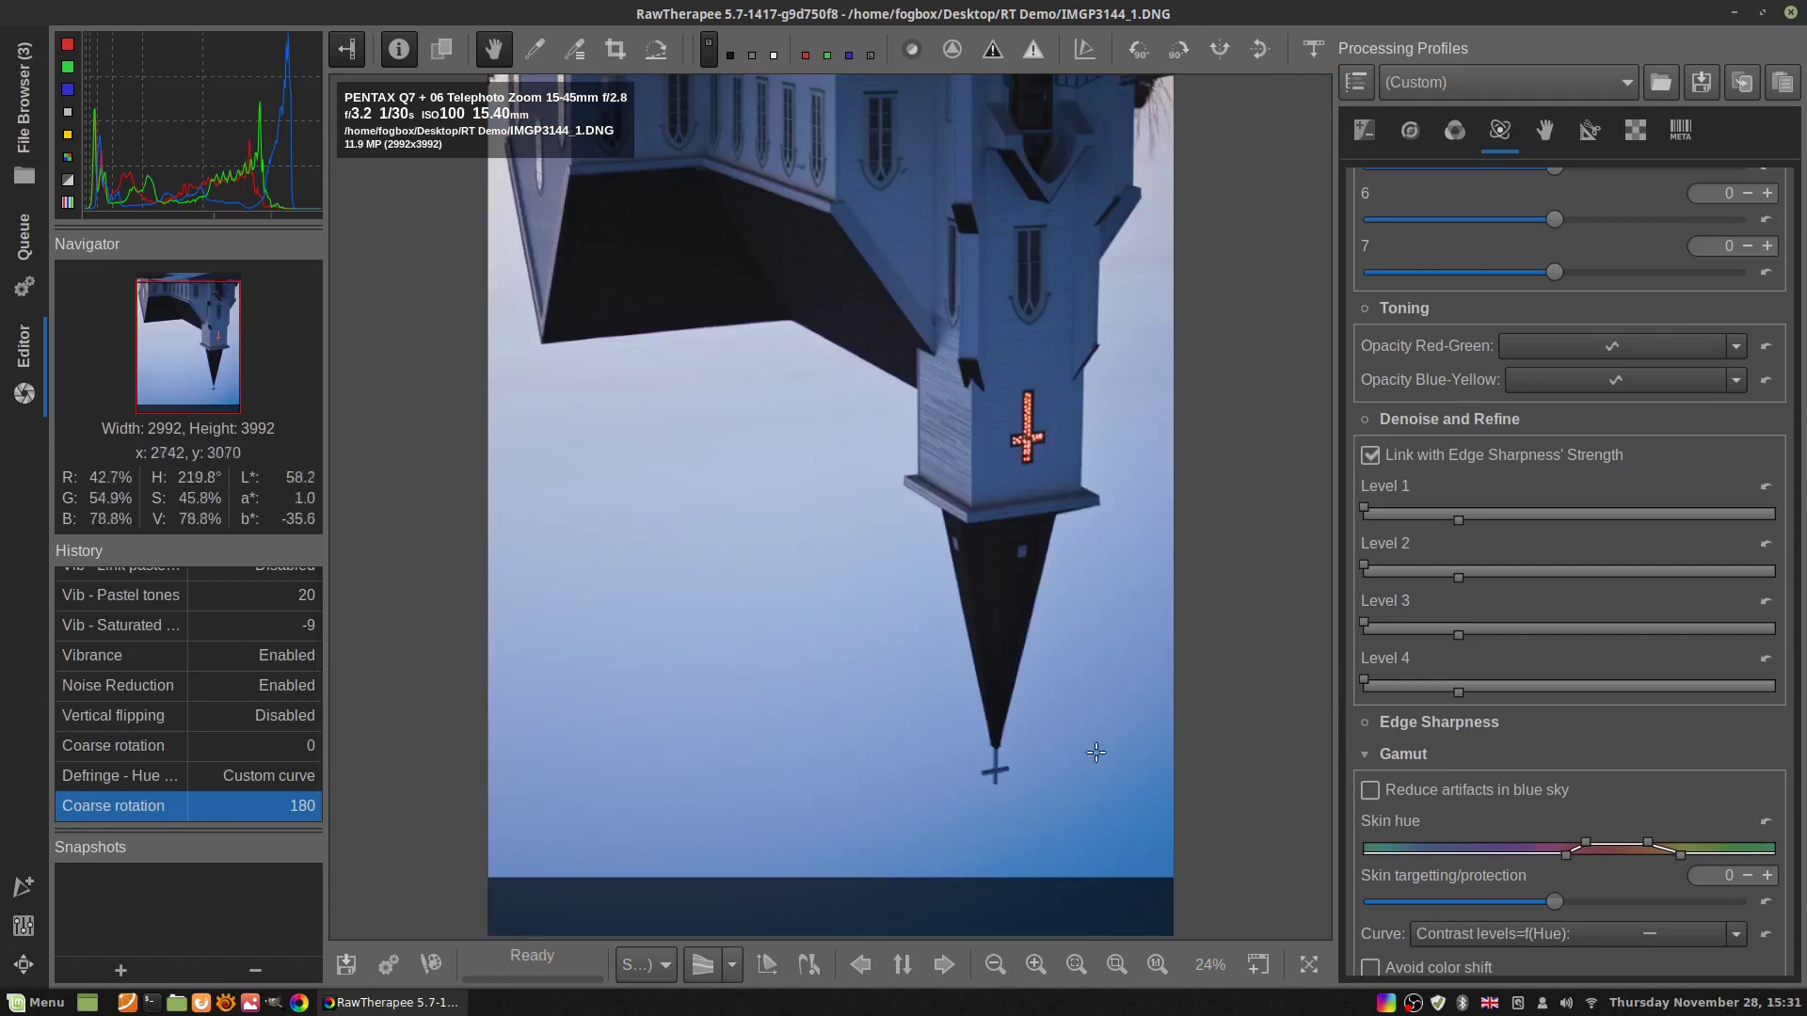
{"action": "left_click", "coordinate": [1129, 962]}
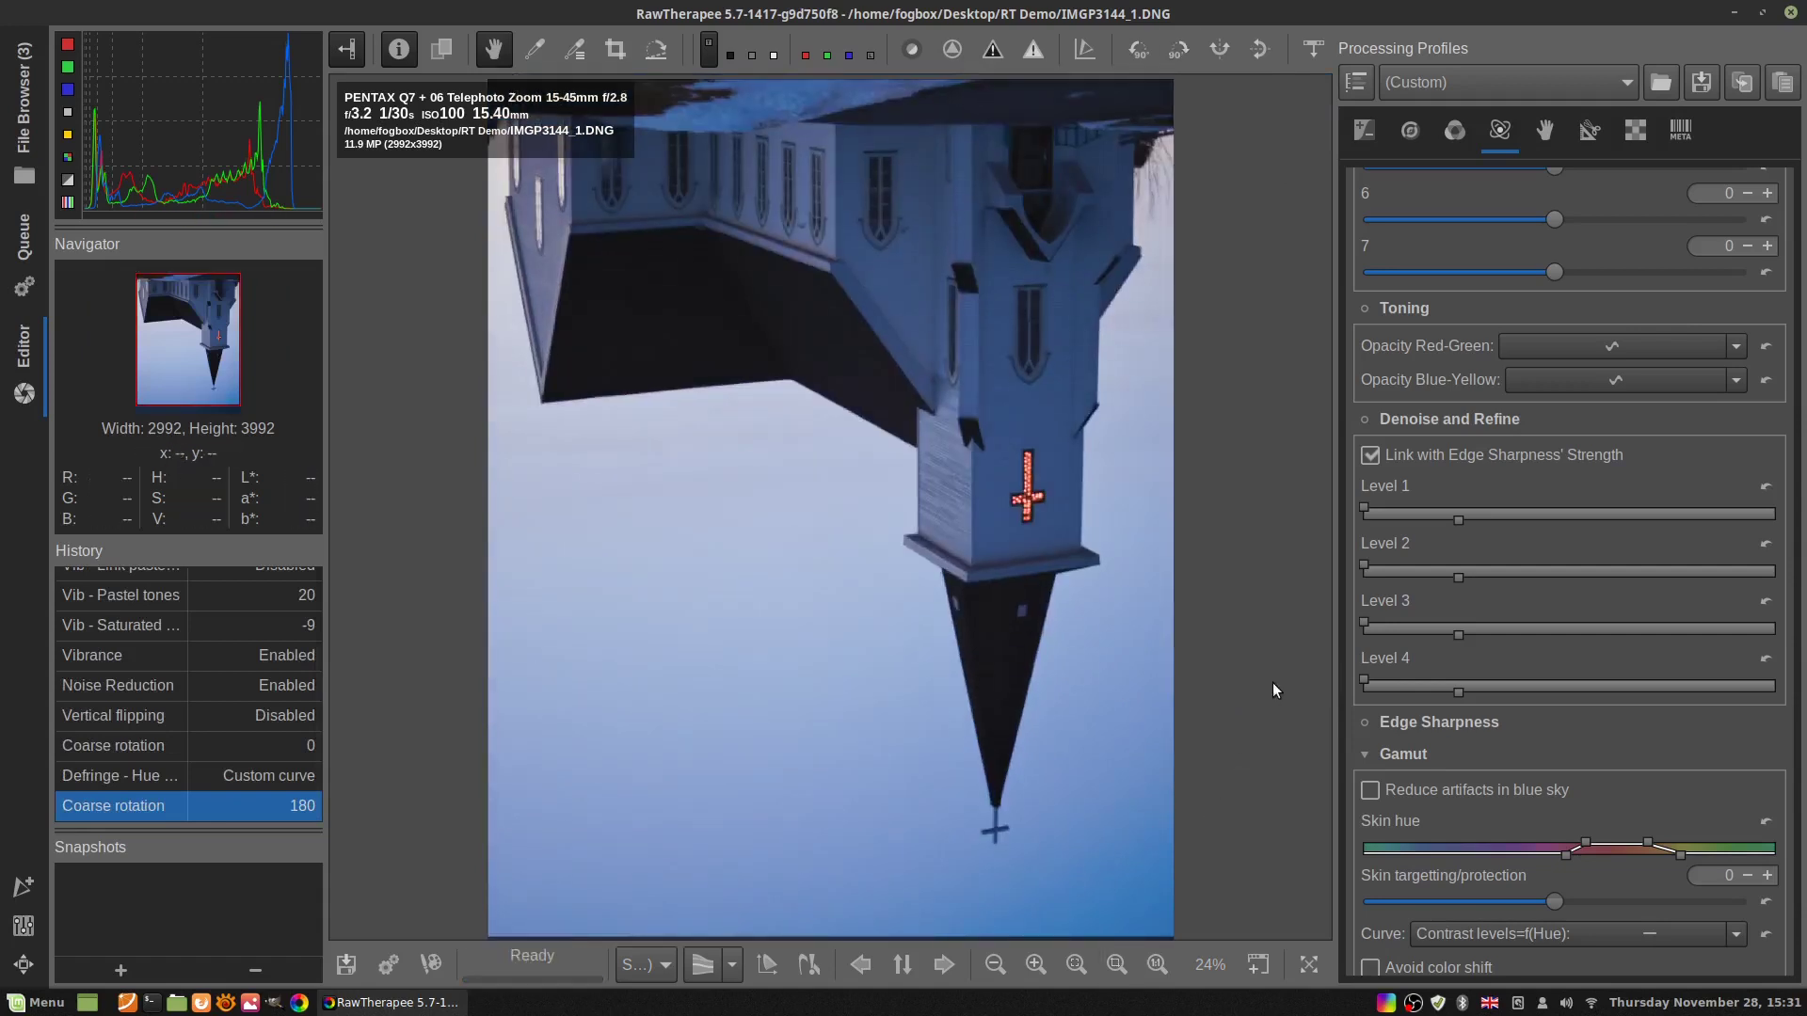